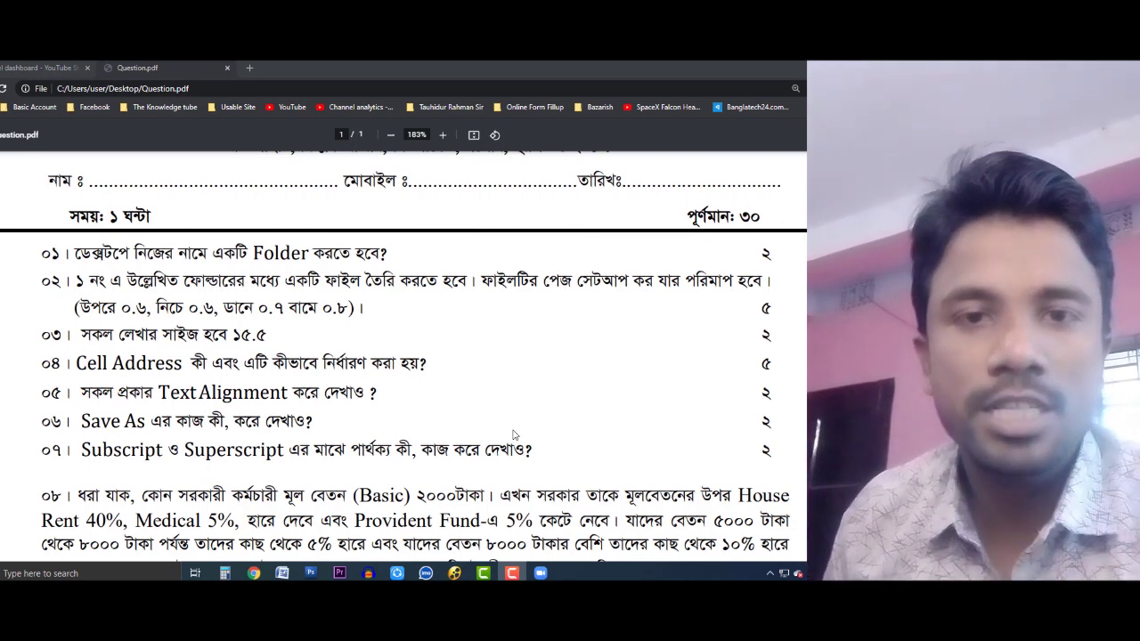
Step: Scroll through Question.pdf's salary table in Chrome, then hide the window to show the desktop
scroll(513, 435, down, 3)
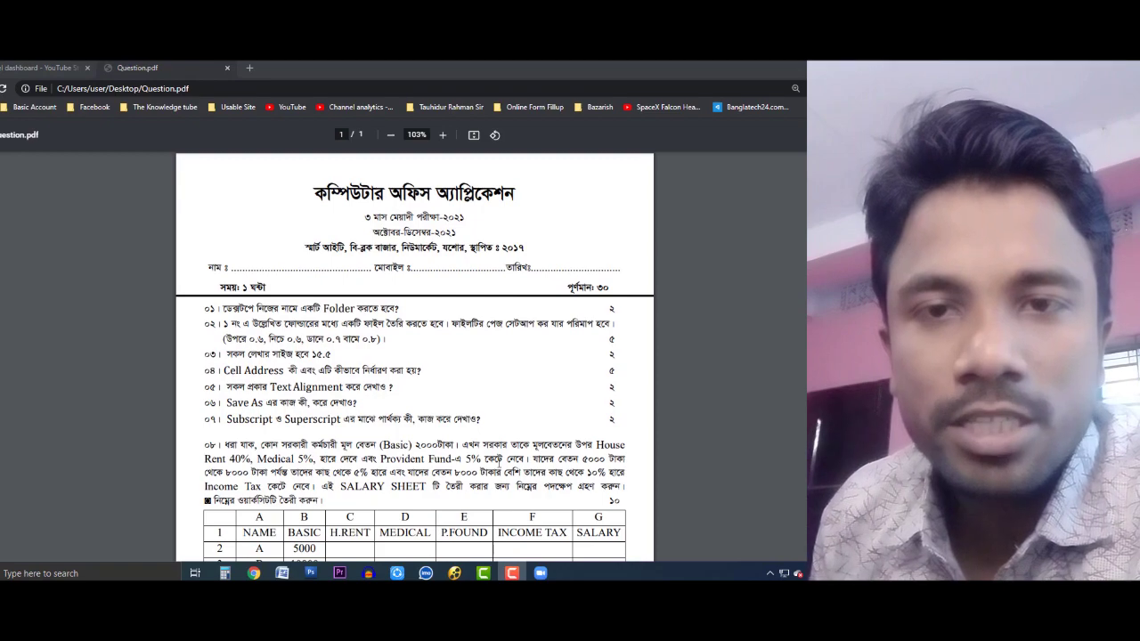
scroll(509, 534, down, 4)
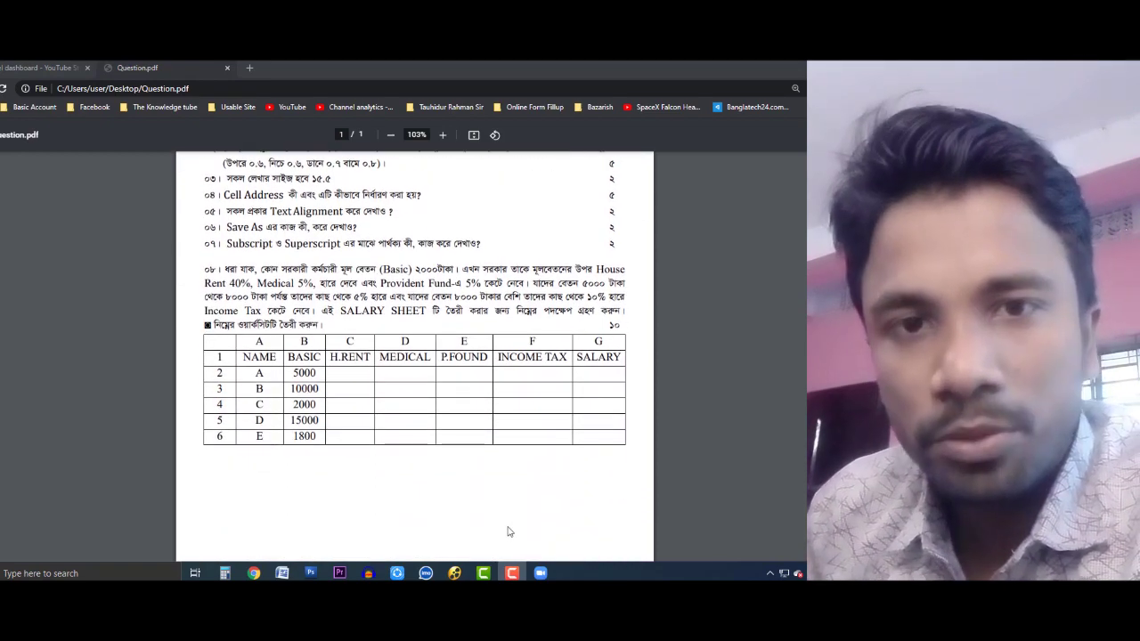
scroll(512, 532, up, 3)
scroll(512, 529, up, 2)
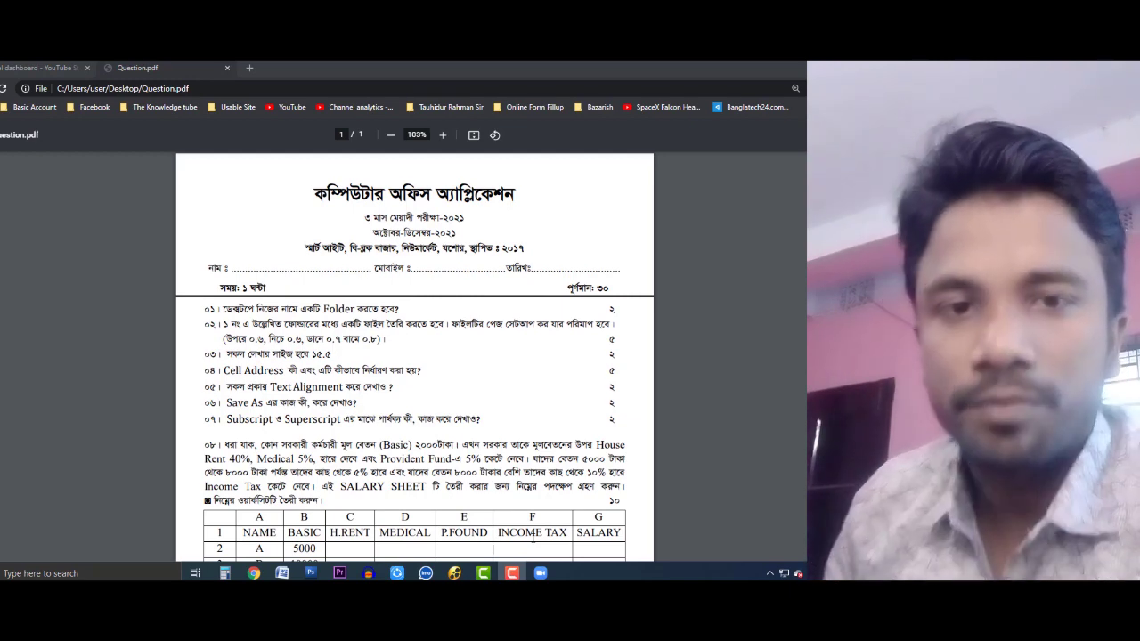
scroll(294, 316, up, 2)
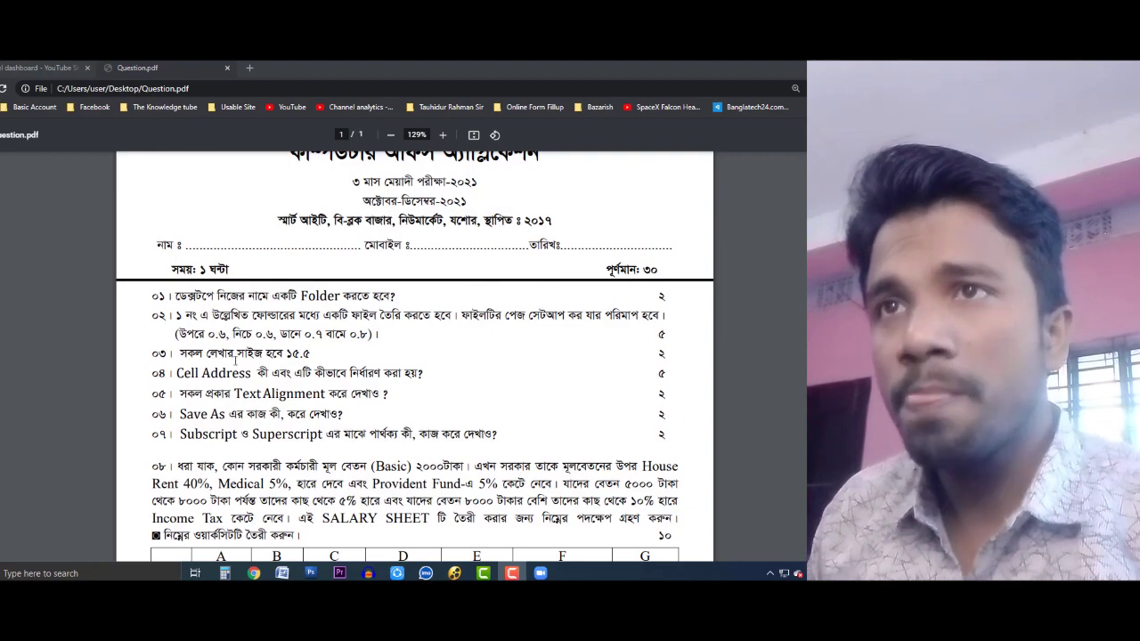
scroll(177, 336, down, 3)
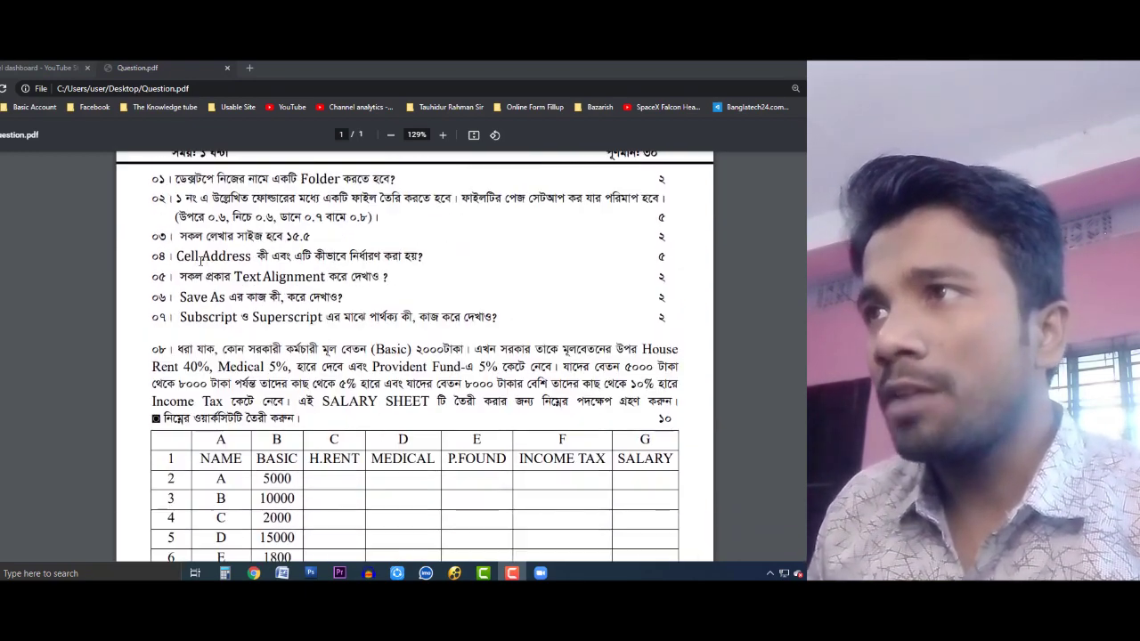
scroll(428, 356, up, 2)
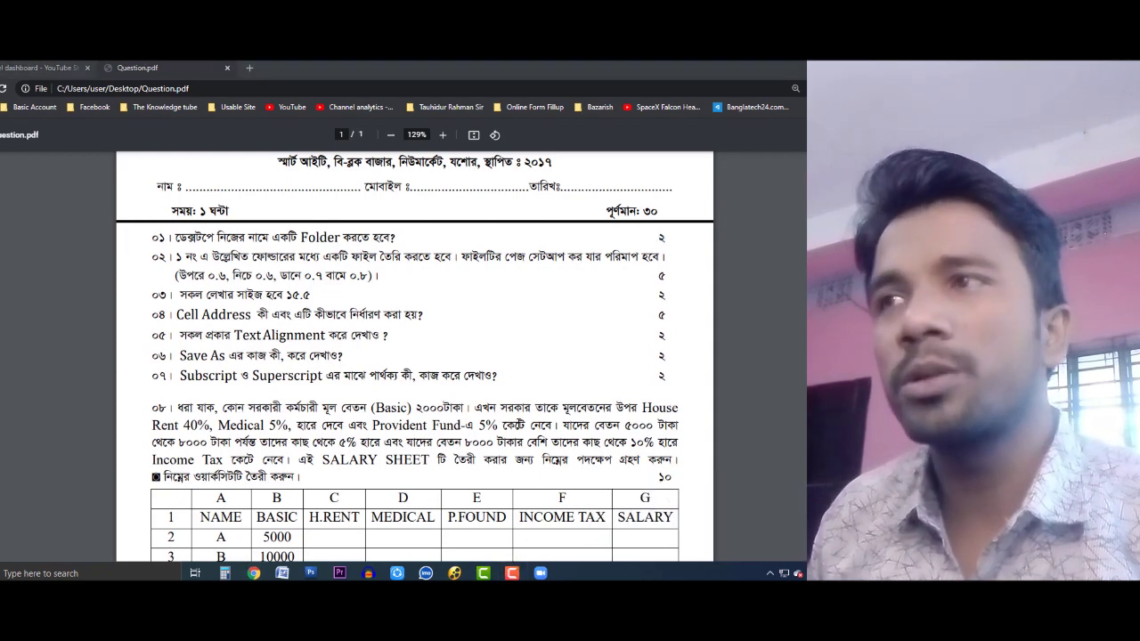
click(540, 322)
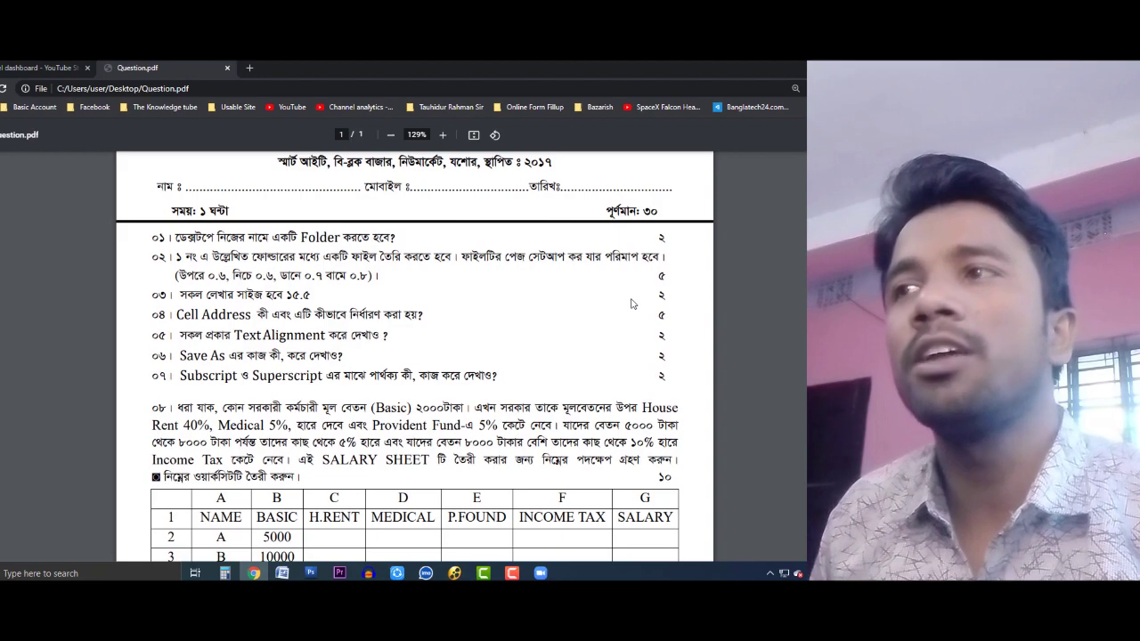
scroll(633, 313, down, 3)
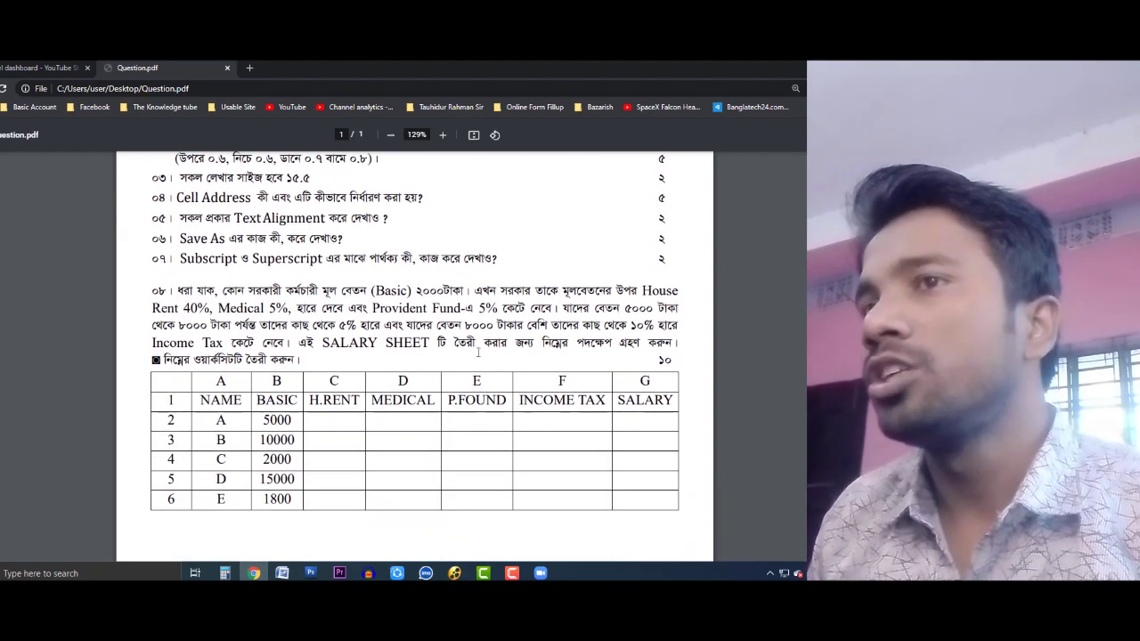
scroll(447, 401, up, 5)
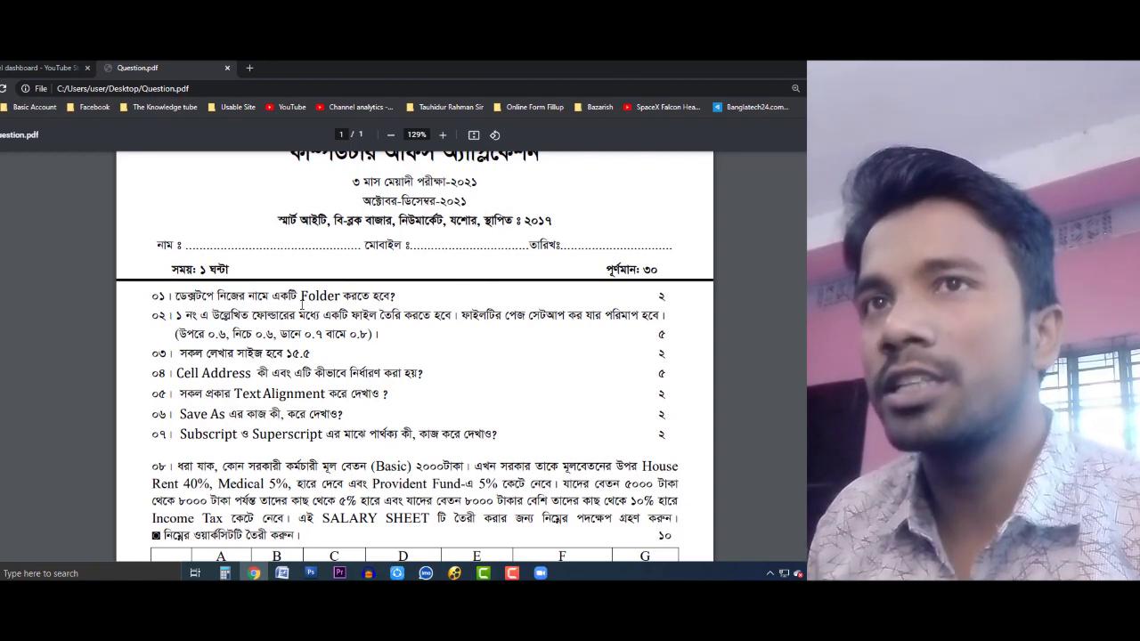
key(super+d)
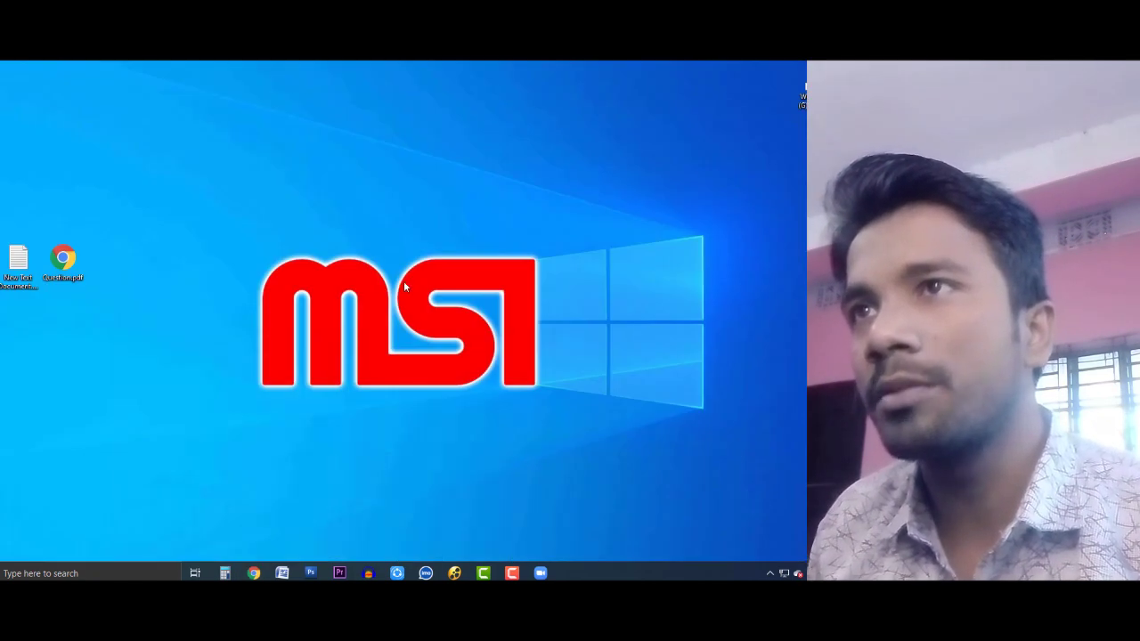
Step: Create a new desktop folder named with the student's name, then bring Question.pdf back up
right_click(353, 161)
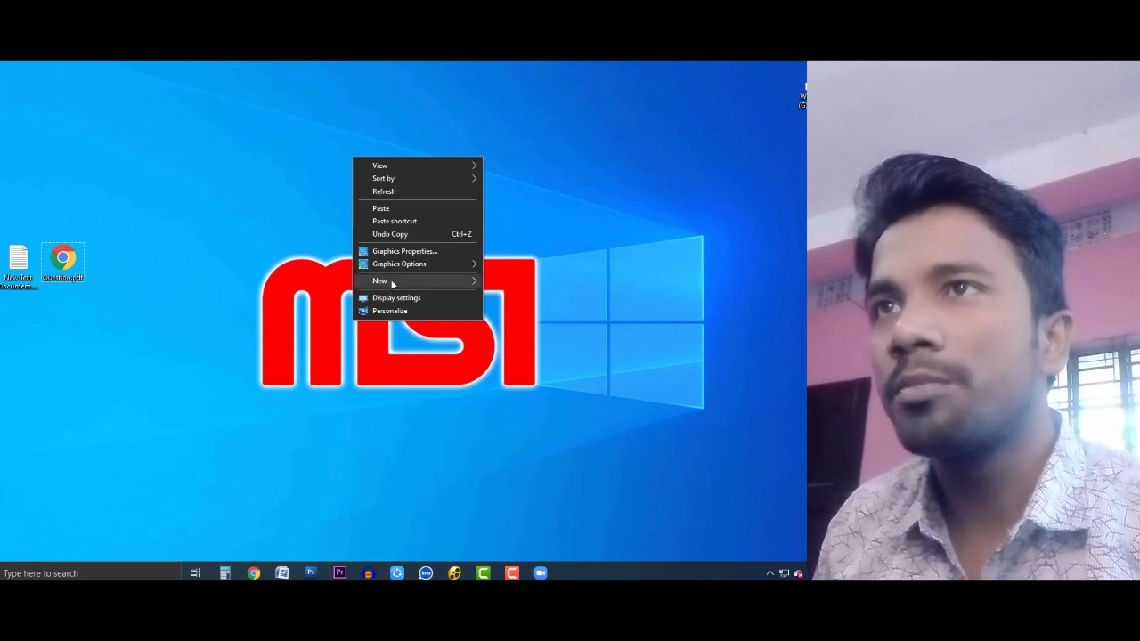
right_click(285, 155)
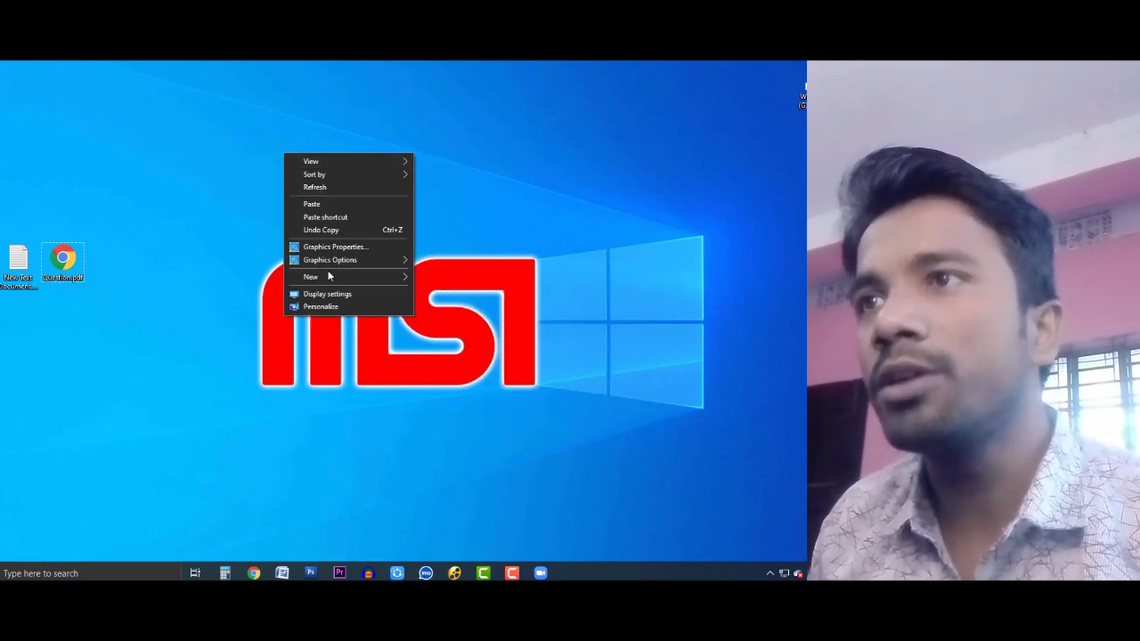
mouse_move(327, 276)
click(438, 279)
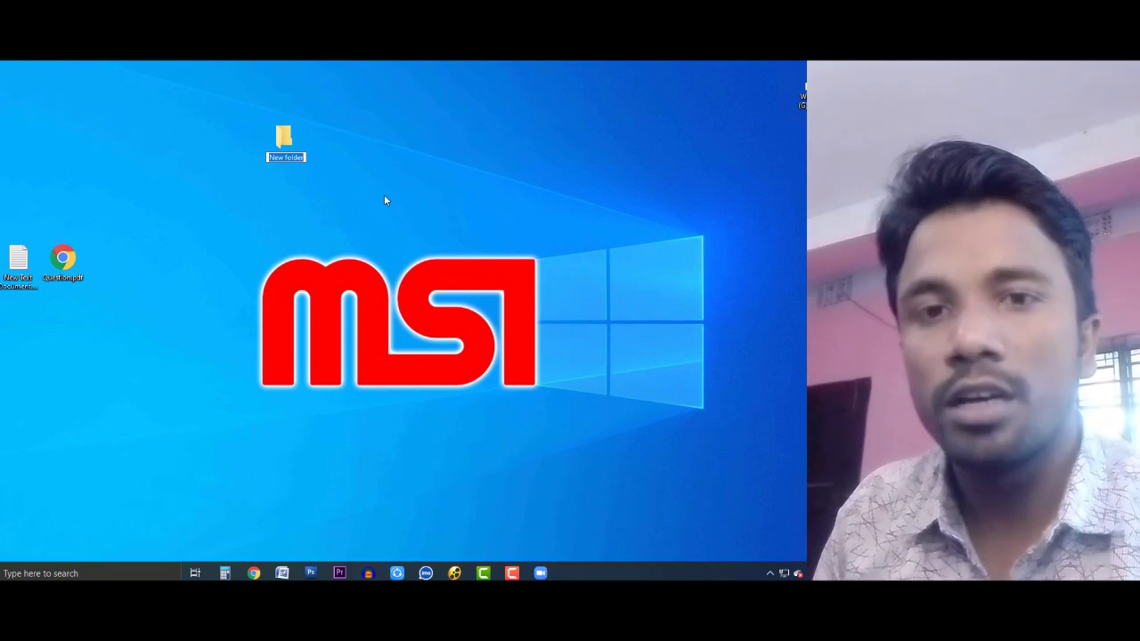
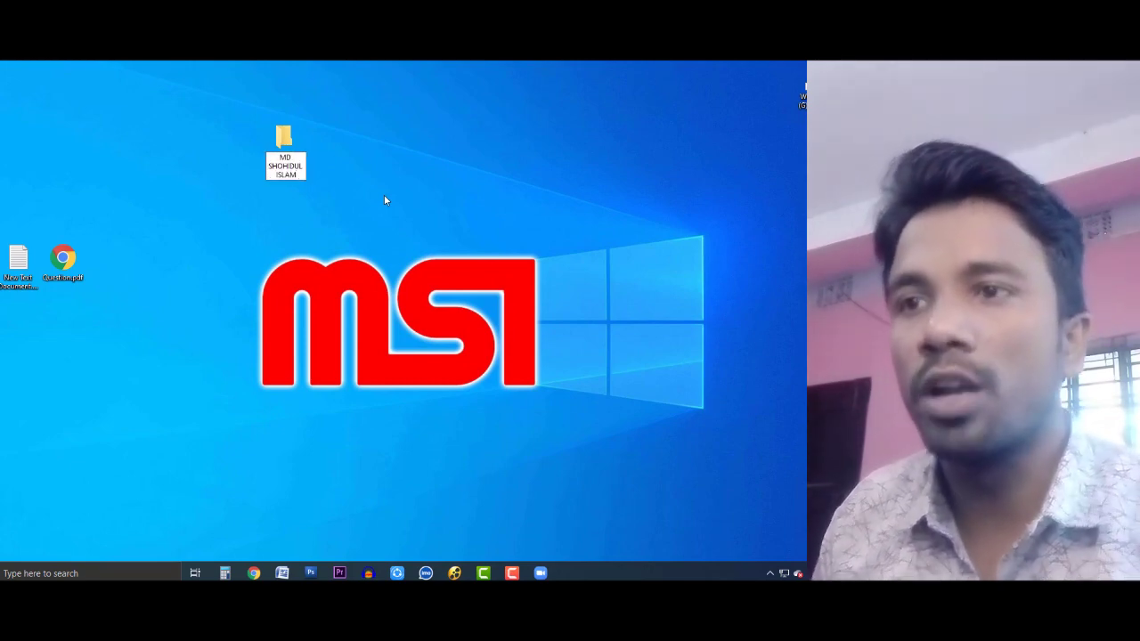
key(Return)
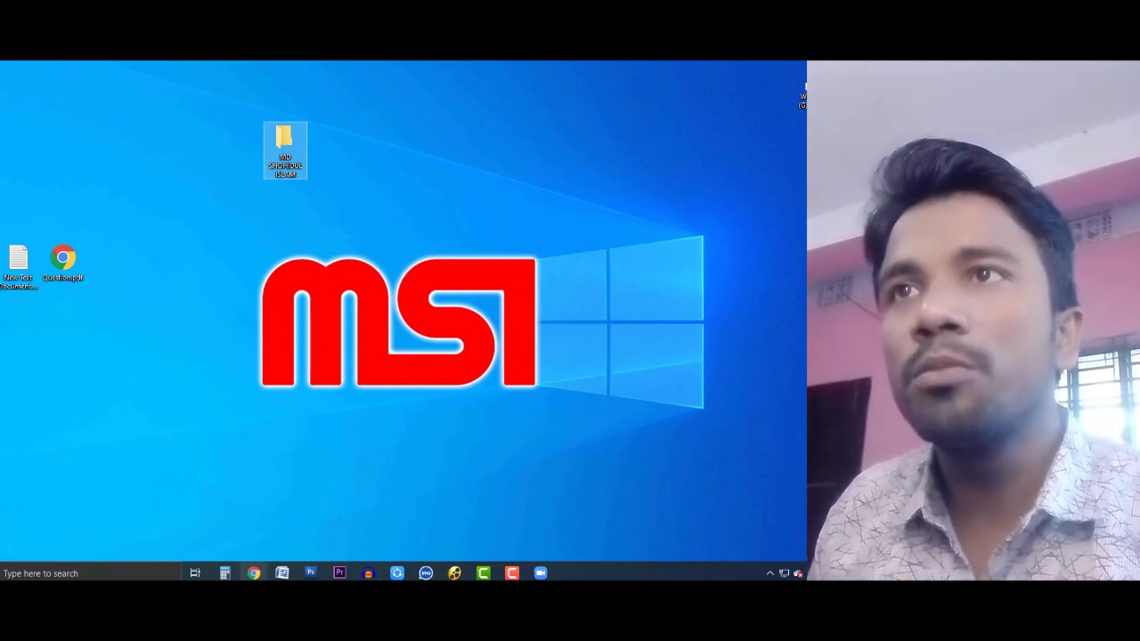
click(254, 573)
scroll(283, 335, down, 1)
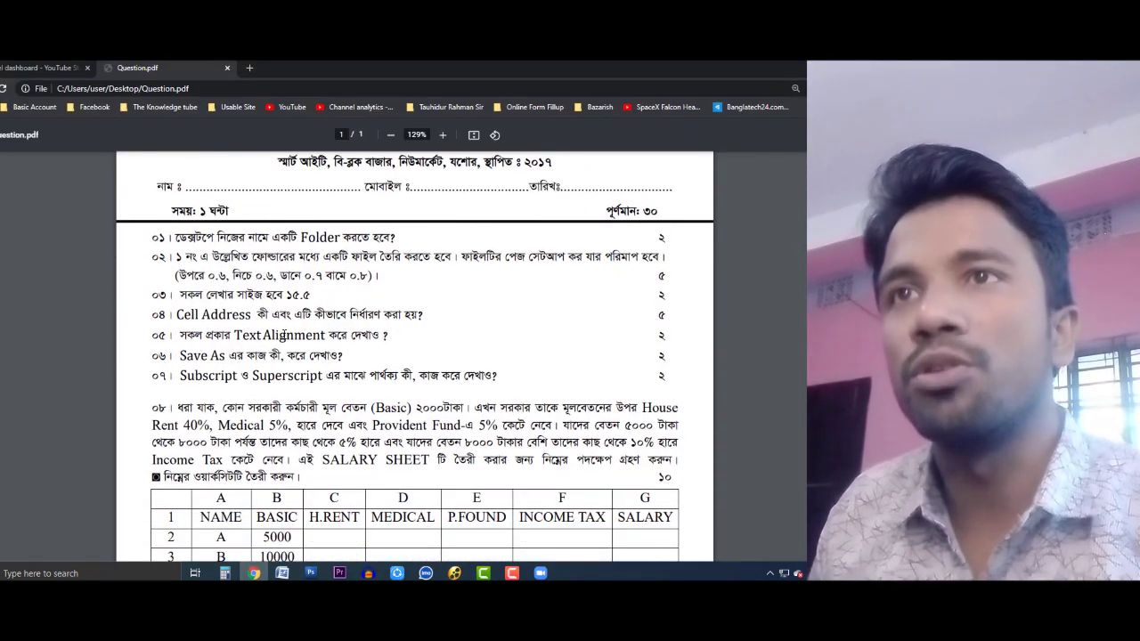
Step: Highlight question 02's wording in the PDF and open the student's folder
drag(177, 258, 347, 260)
click(374, 258)
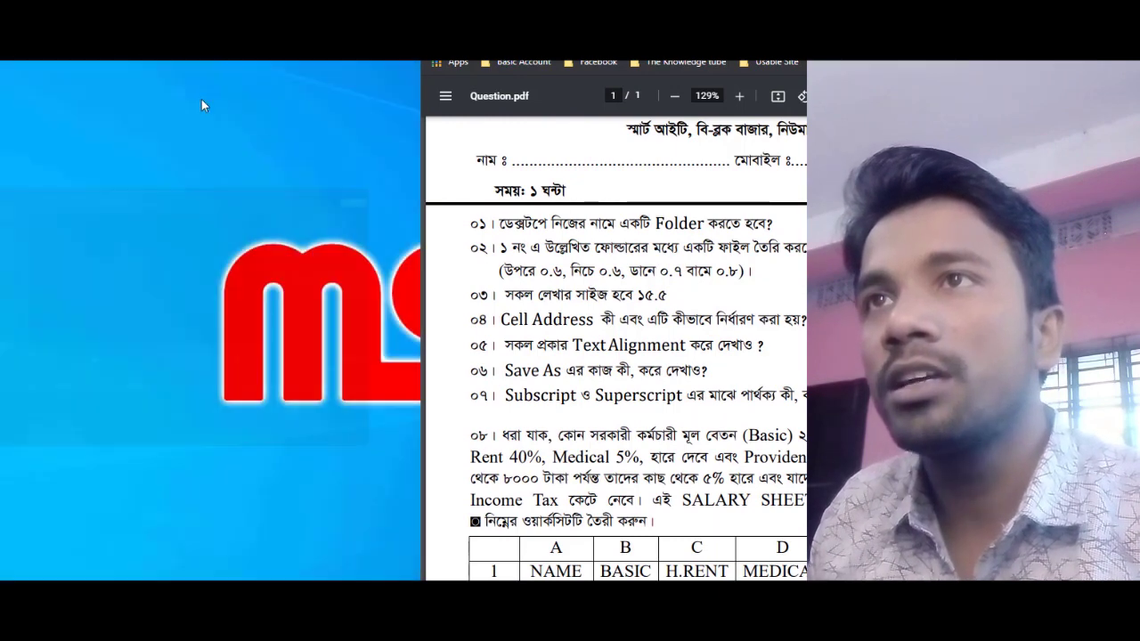
double_click(269, 128)
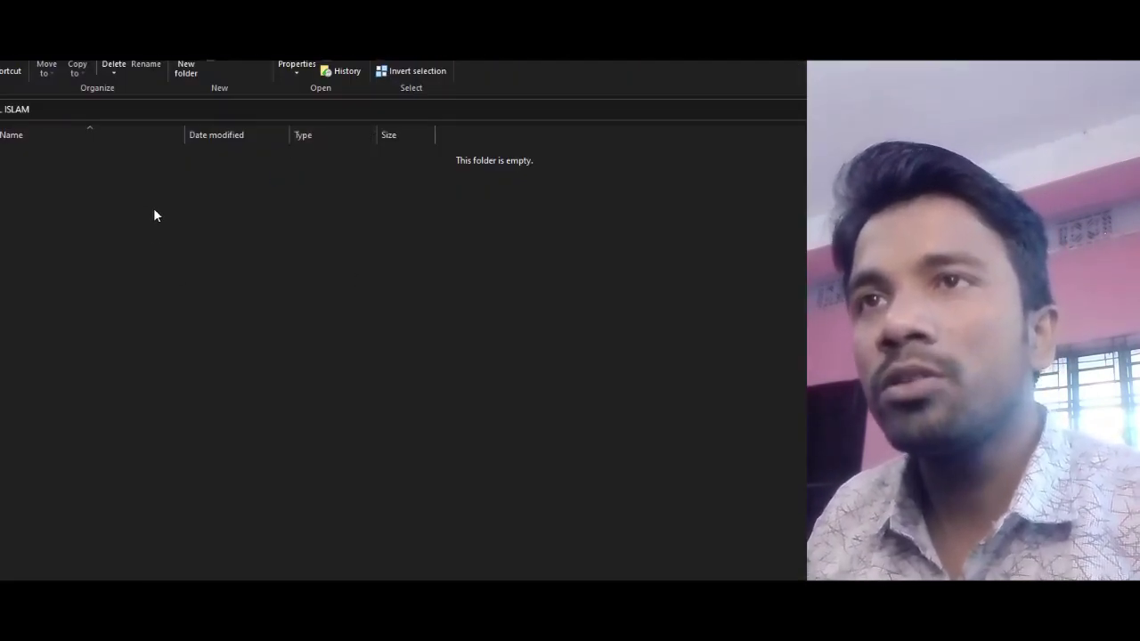
Step: Create a new Microsoft Office Word Document in the folder and open it in Word
right_click(153, 210)
click(129, 211)
right_click(129, 215)
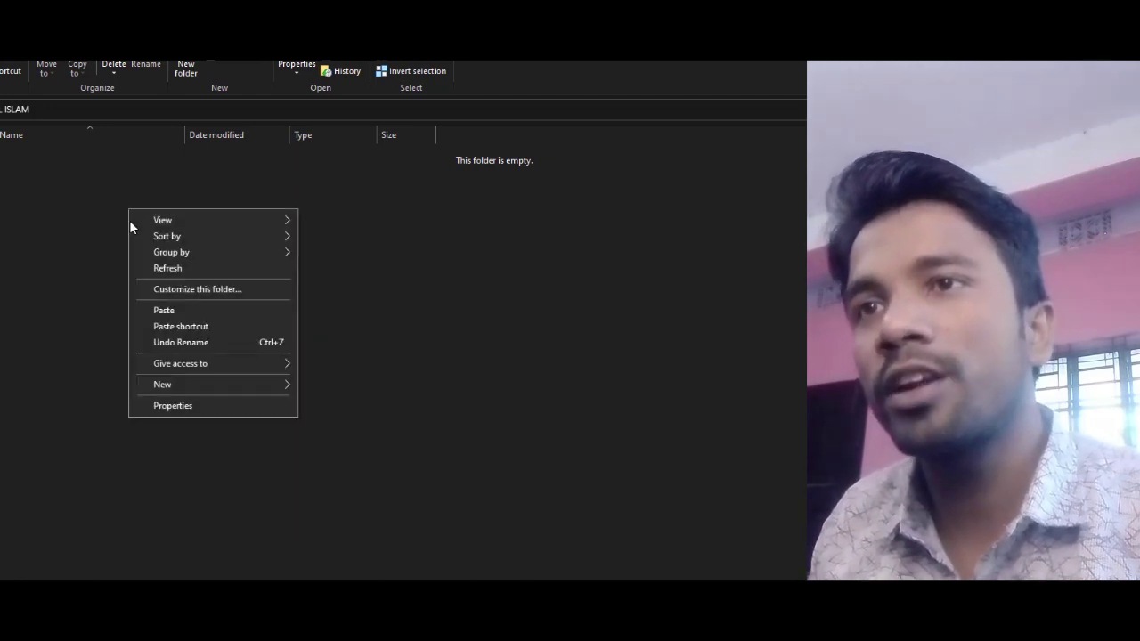
mouse_move(180, 383)
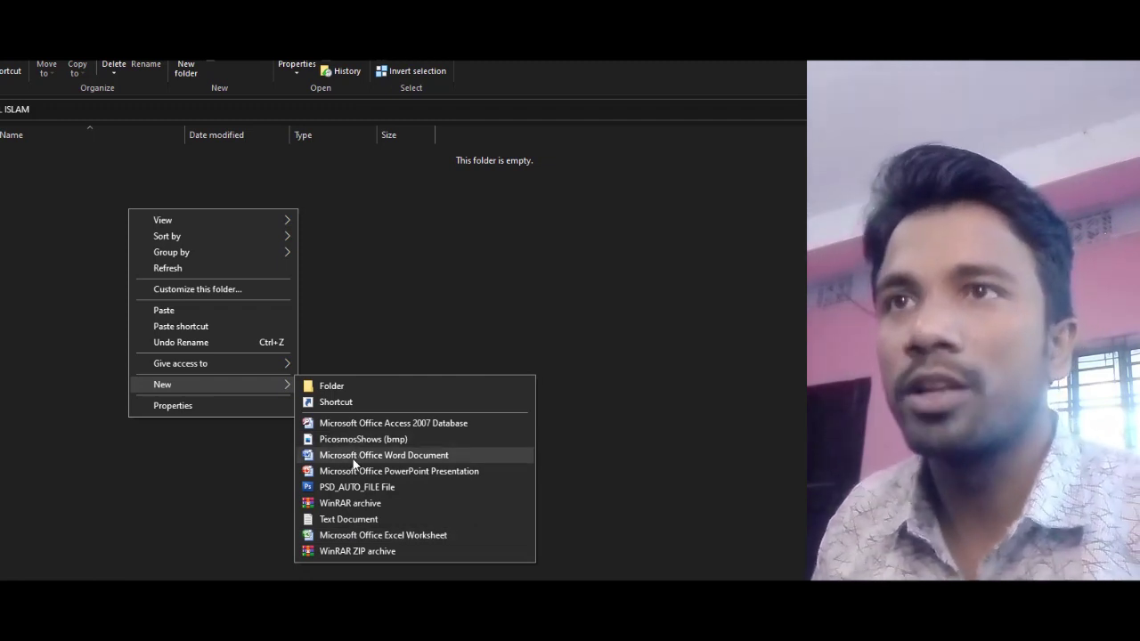
click(173, 526)
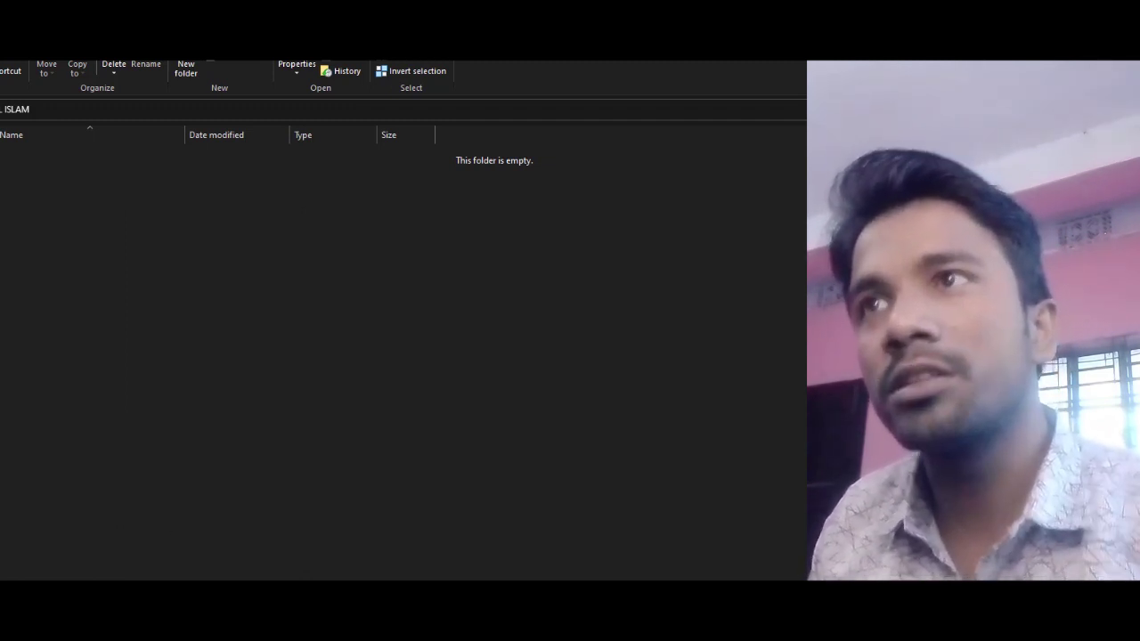
right_click(189, 234)
mouse_move(223, 403)
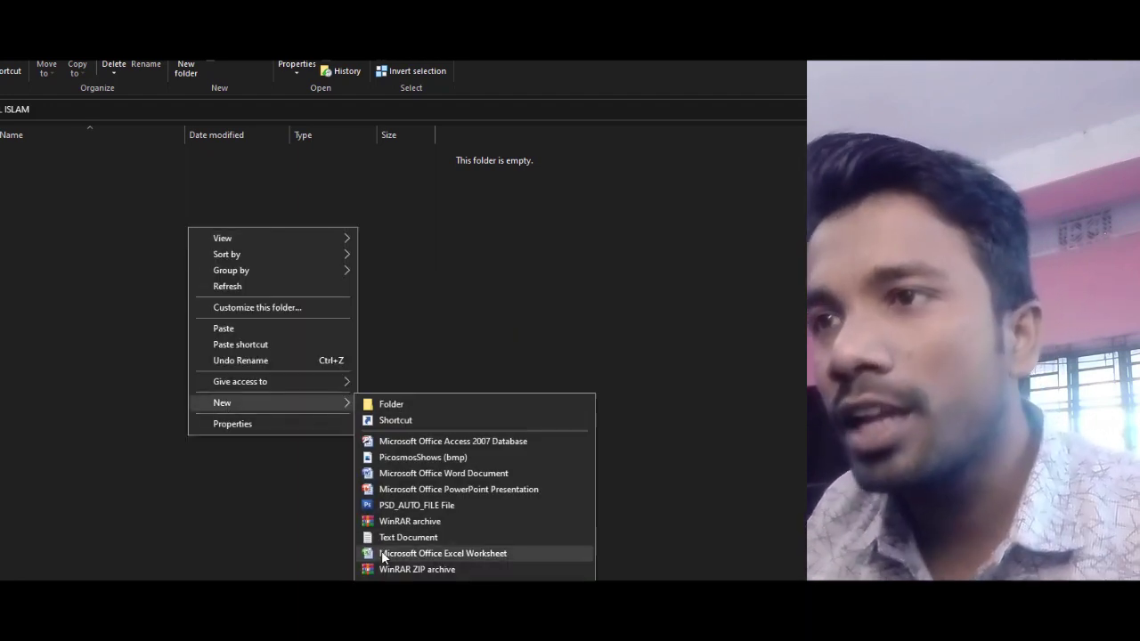
click(405, 474)
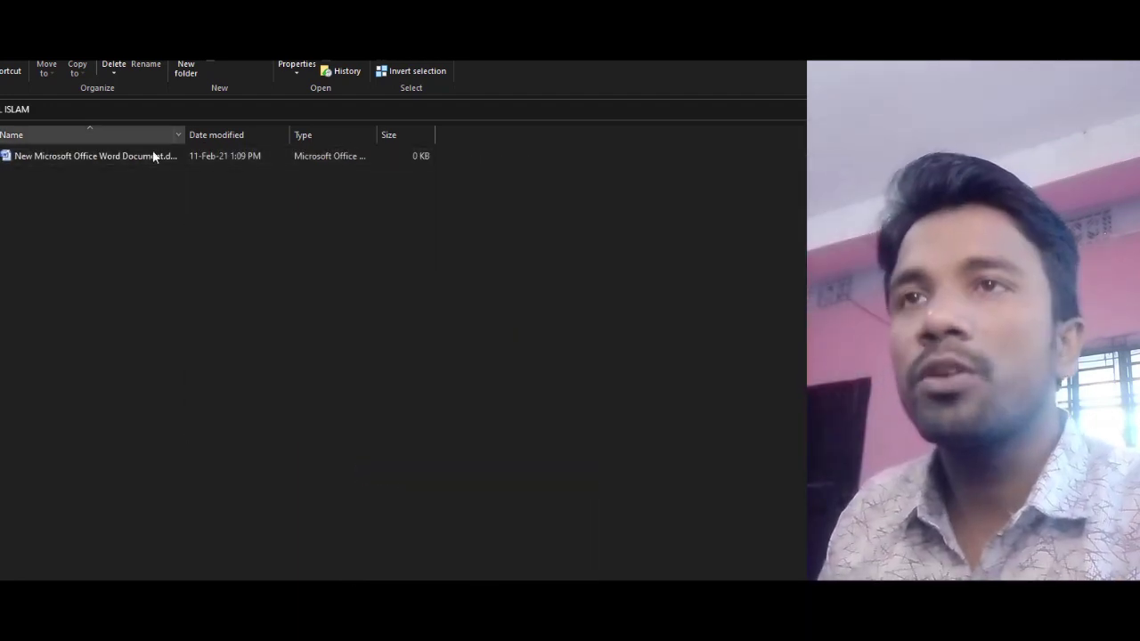
double_click(147, 153)
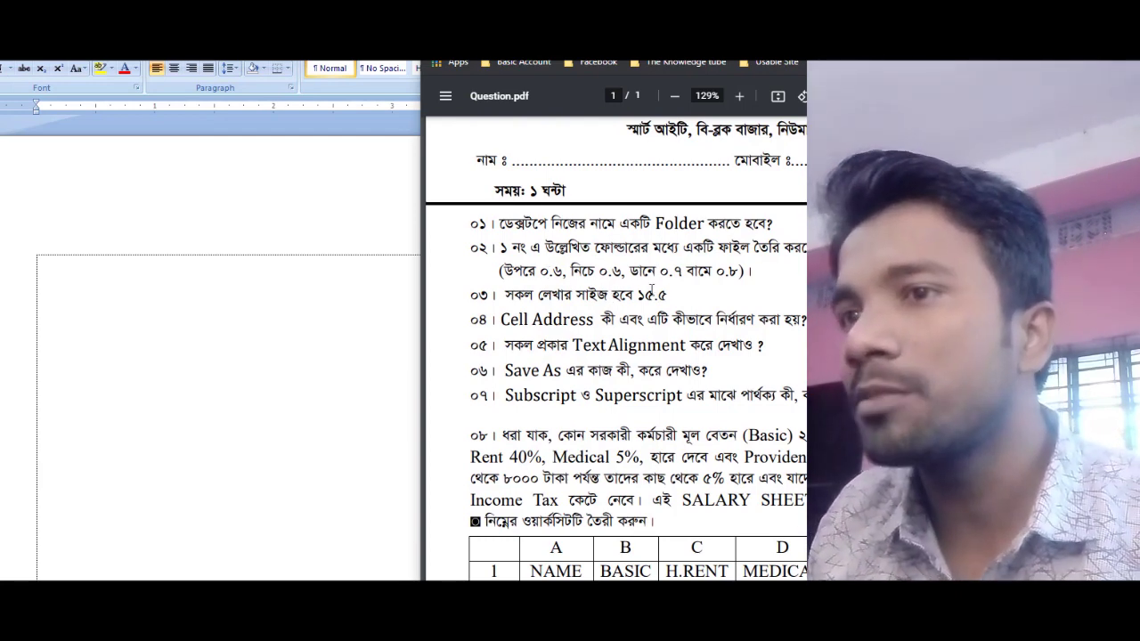
Step: In Page Setup, enter margins of 0.6 top, 0.6 bottom, 0.8 left and 0.7 right
click(388, 559)
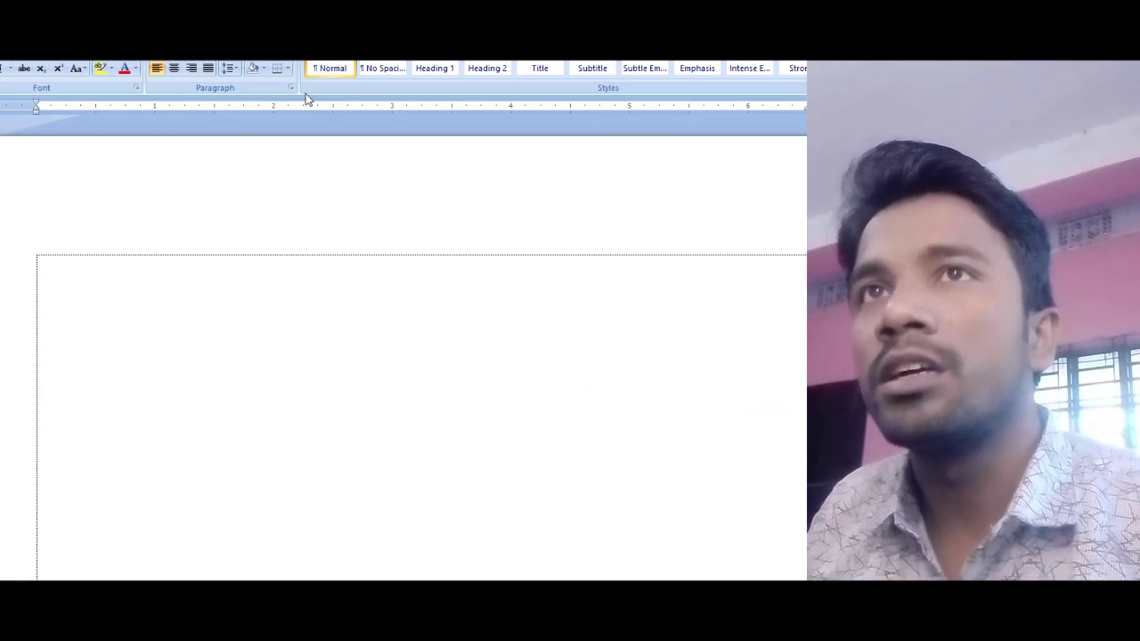
scroll(305, 99, down, 2)
click(154, 87)
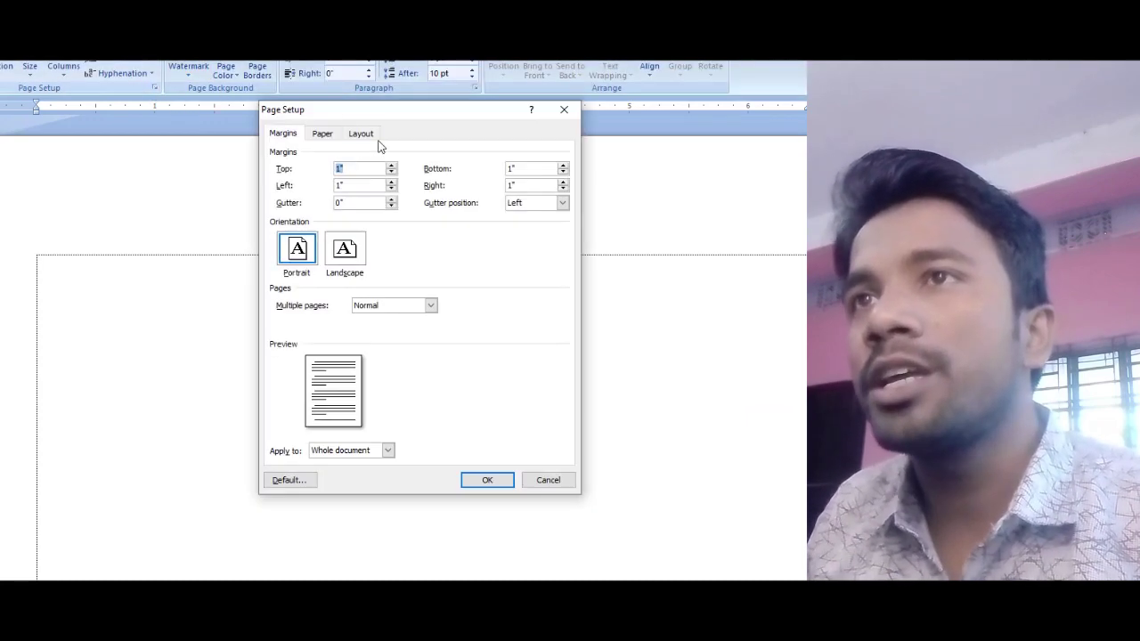
drag(347, 112, 153, 99)
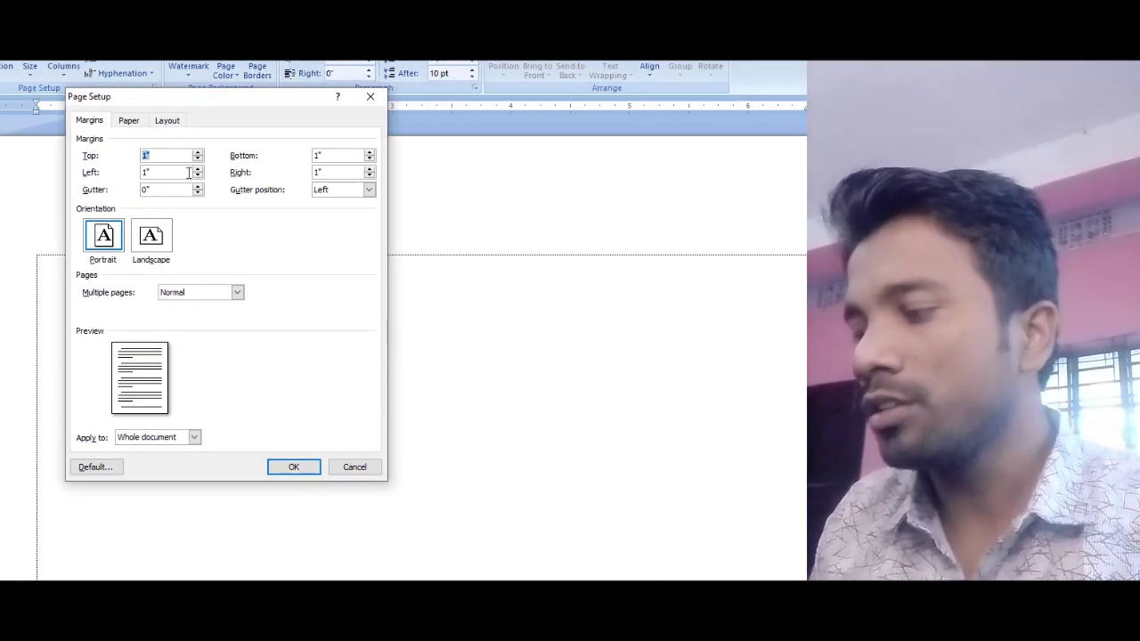
text(0.6)
key(Tab)
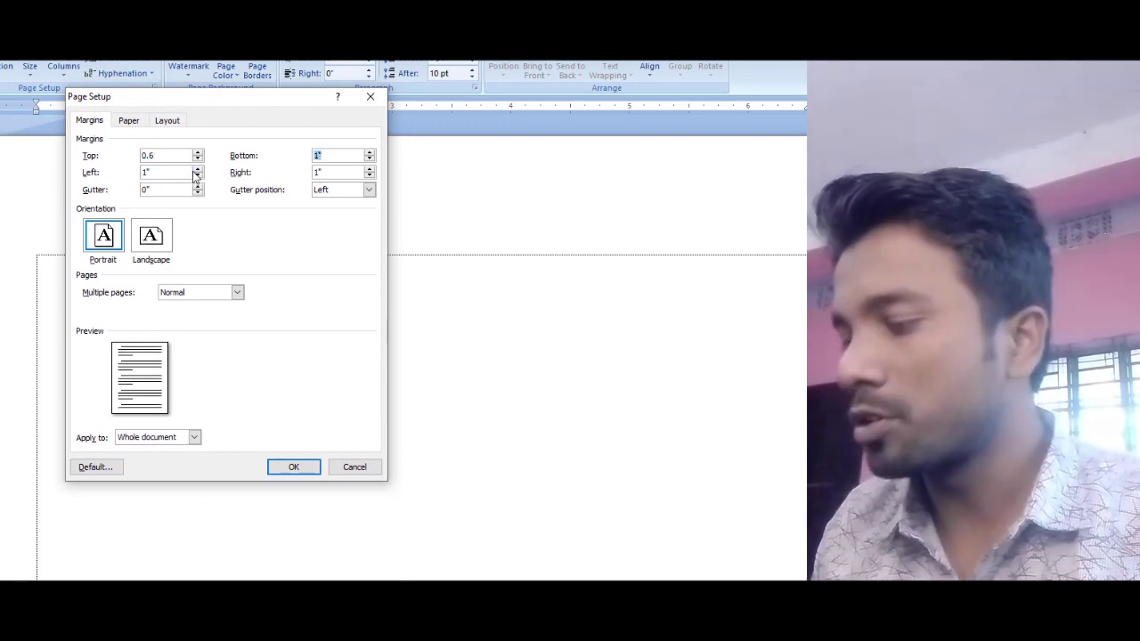
text(0.6)
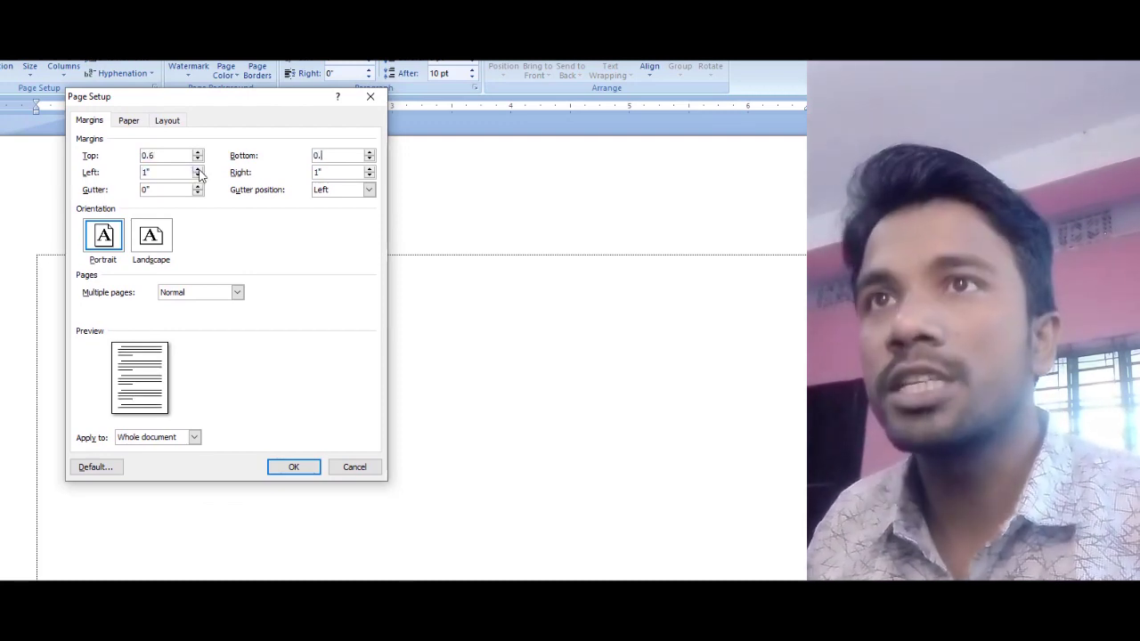
key(Tab)
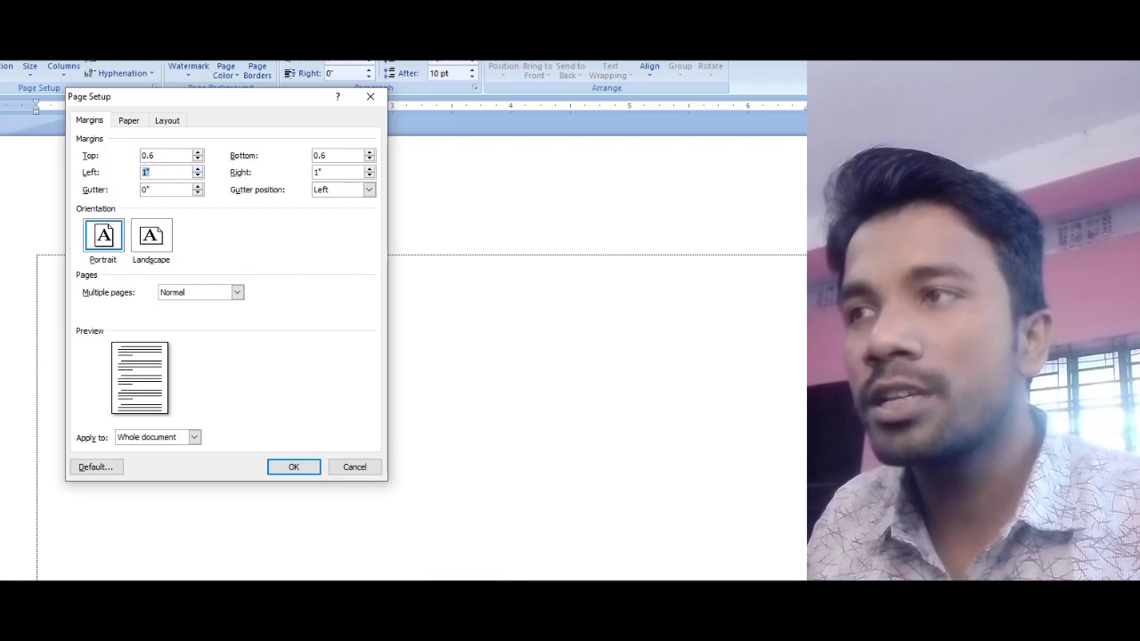
key(alt+Tab)
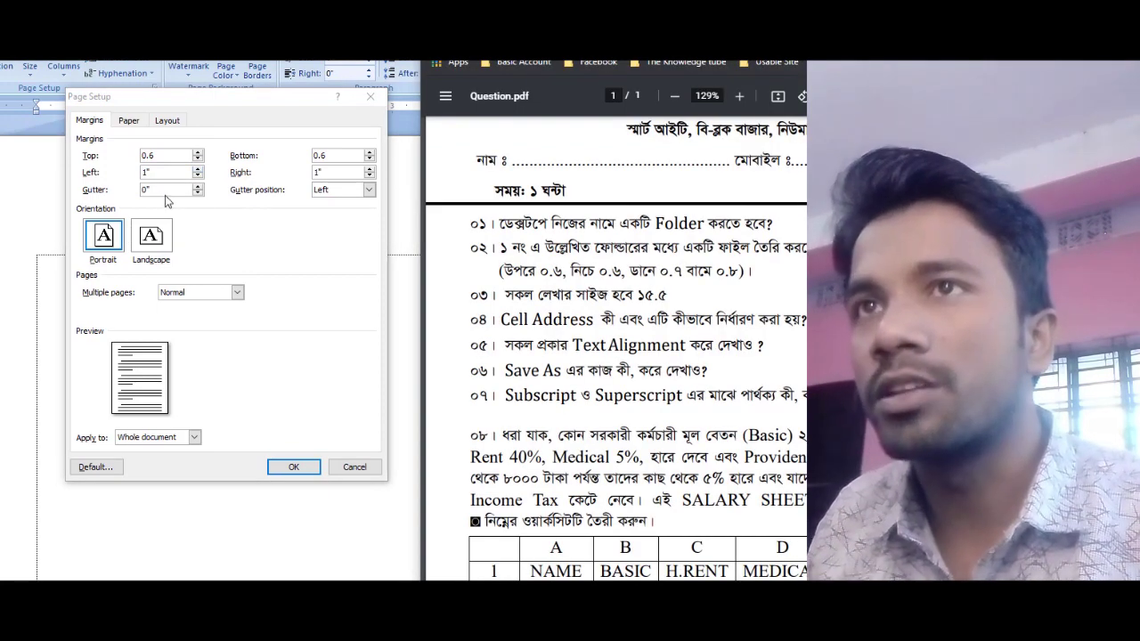
key(alt+Tab)
text(0)
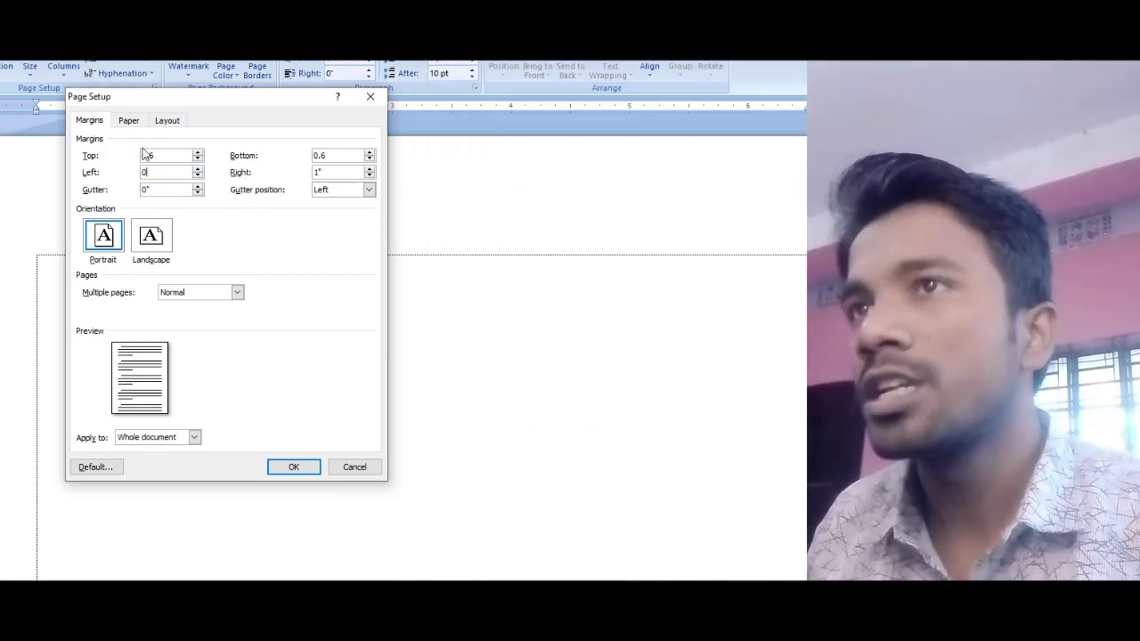
text(.8)
key(Tab)
text(0.7)
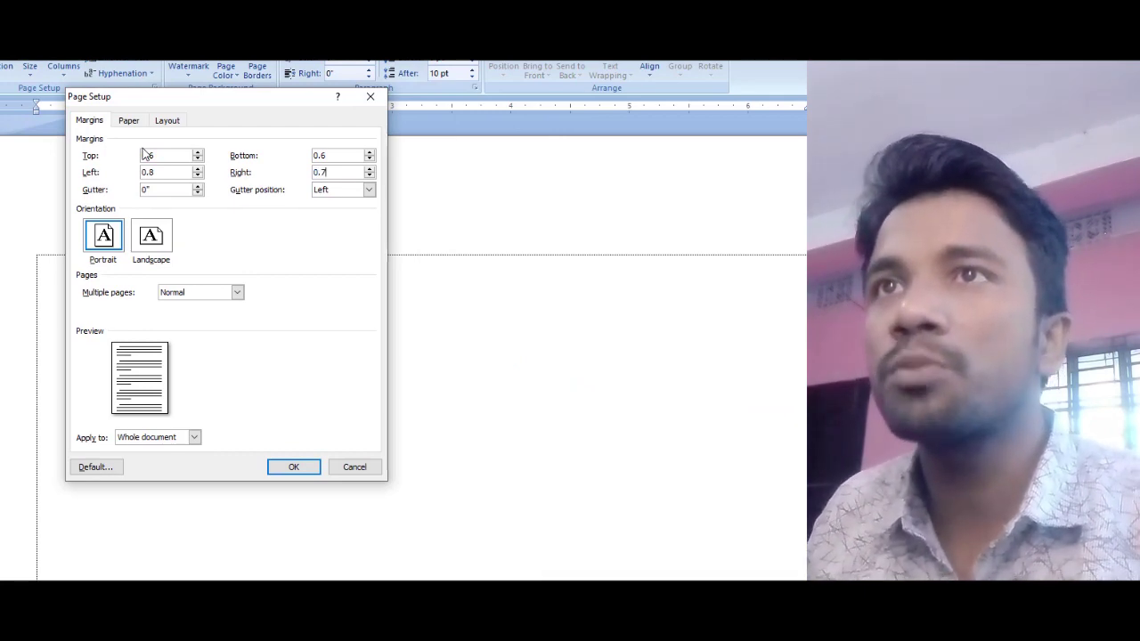
Step: Keep the paper size as Letter and apply the new margins
click(137, 123)
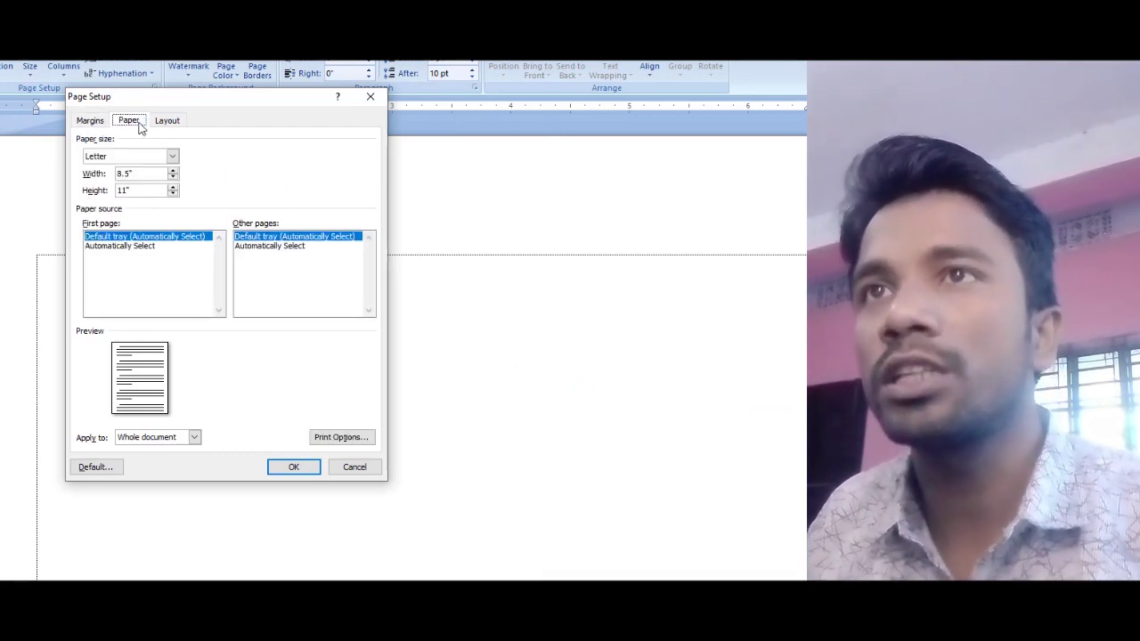
click(165, 157)
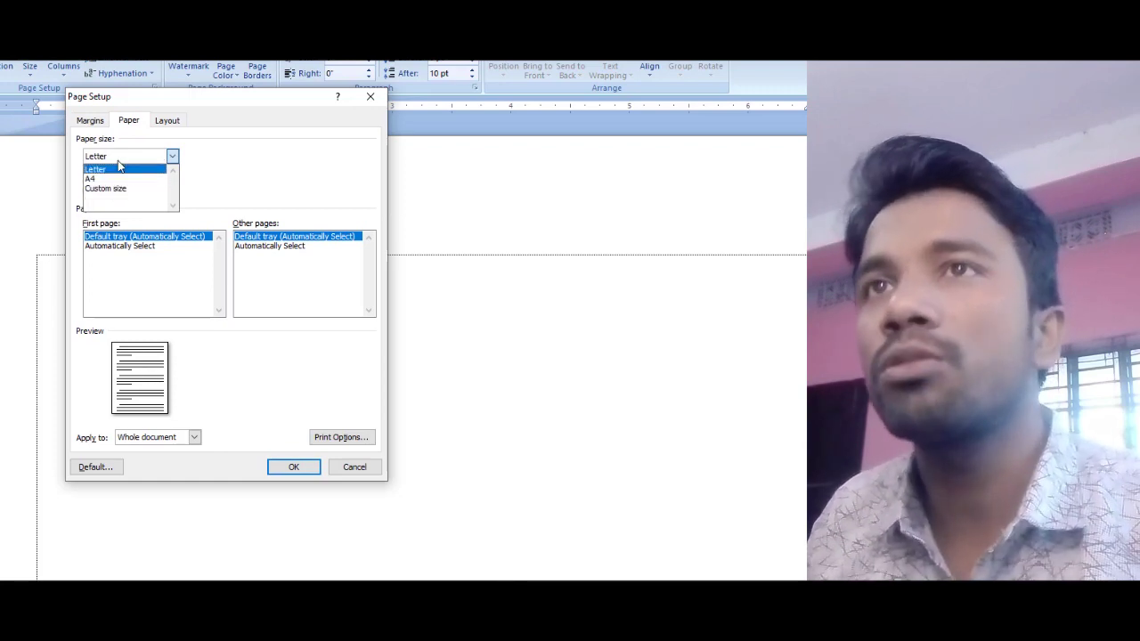
click(119, 167)
click(89, 121)
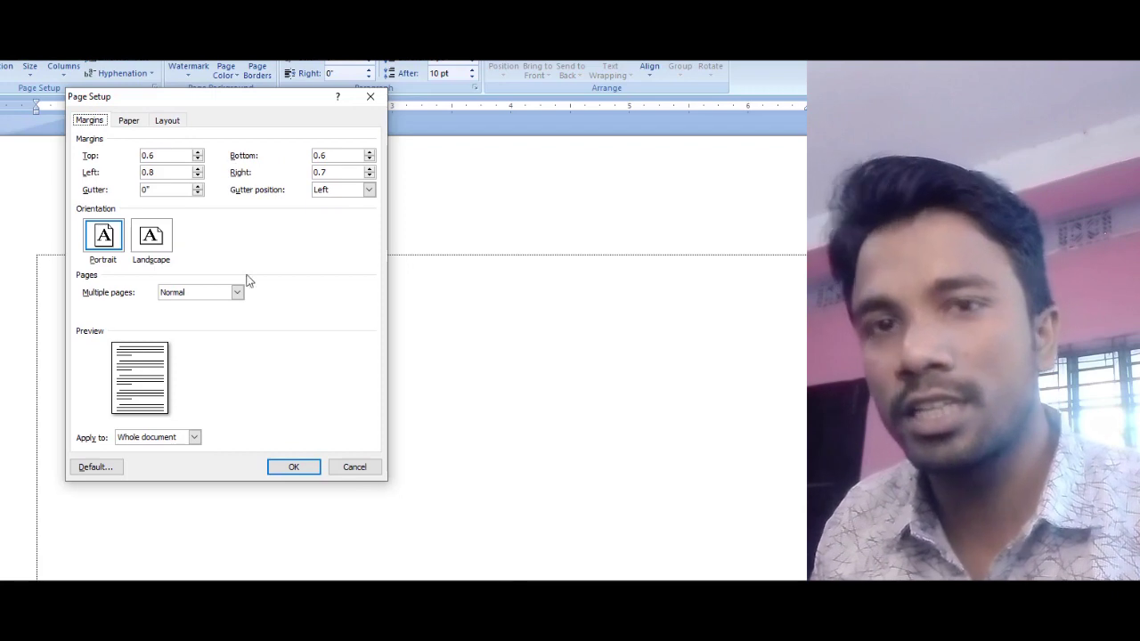
click(293, 467)
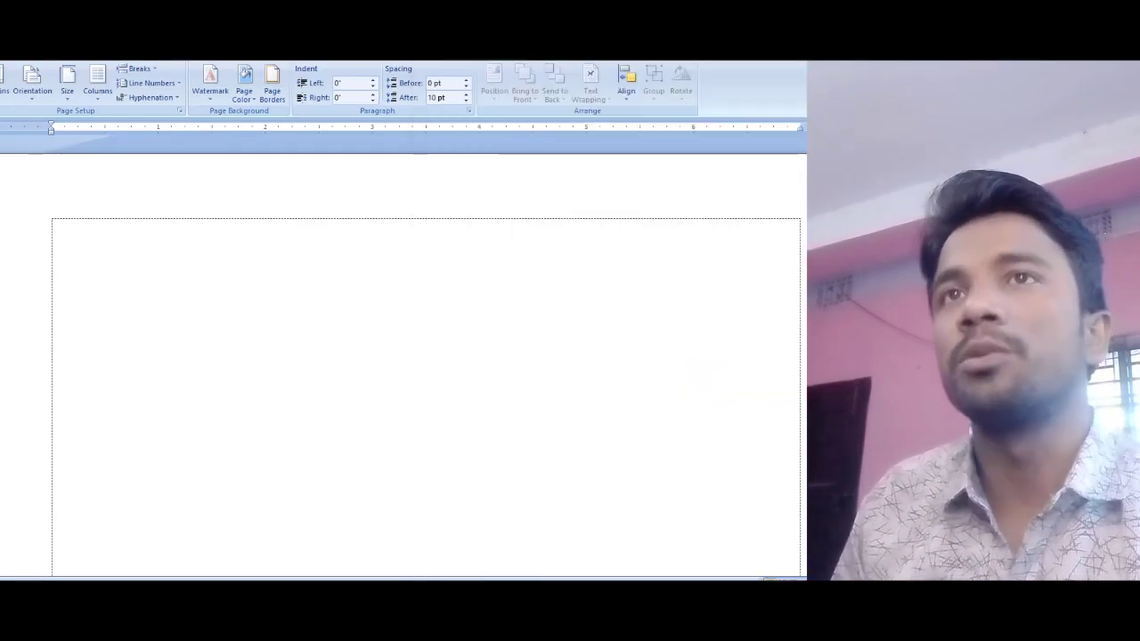
Step: Select all content and set the Calibri font size to 15.5
click(1, 55)
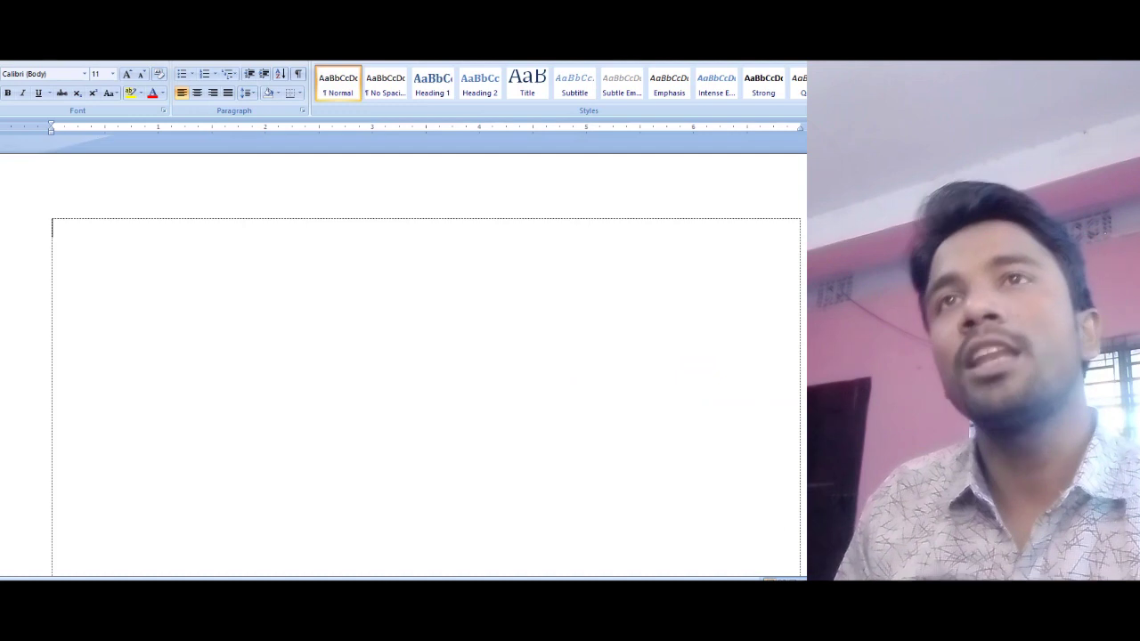
key(ctrl+a)
click(90, 240)
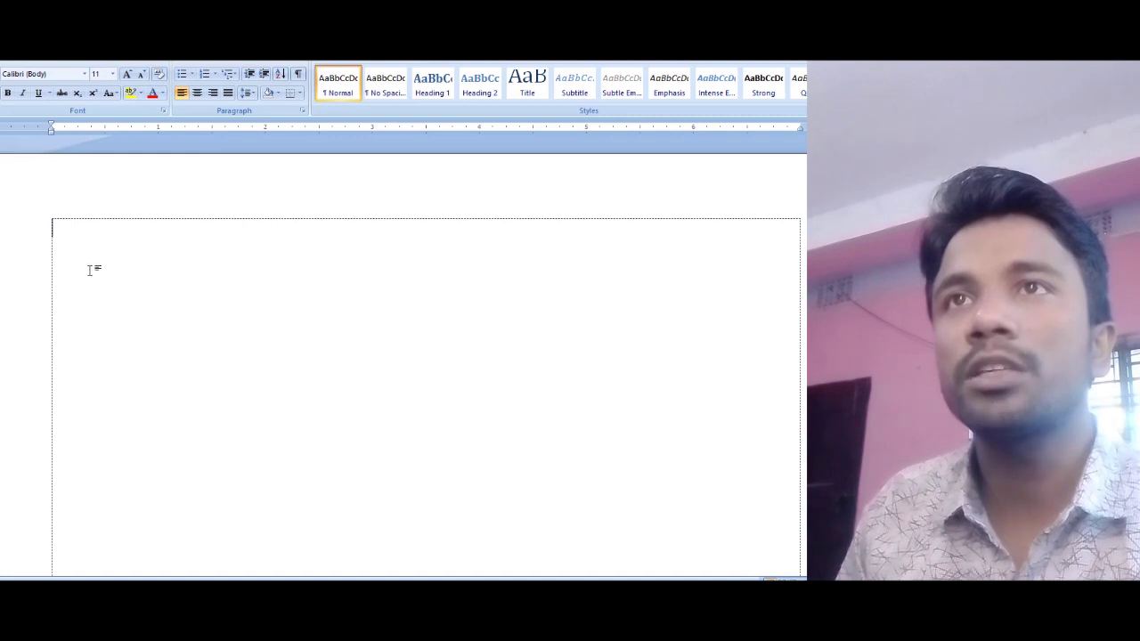
click(98, 74)
text(15.5)
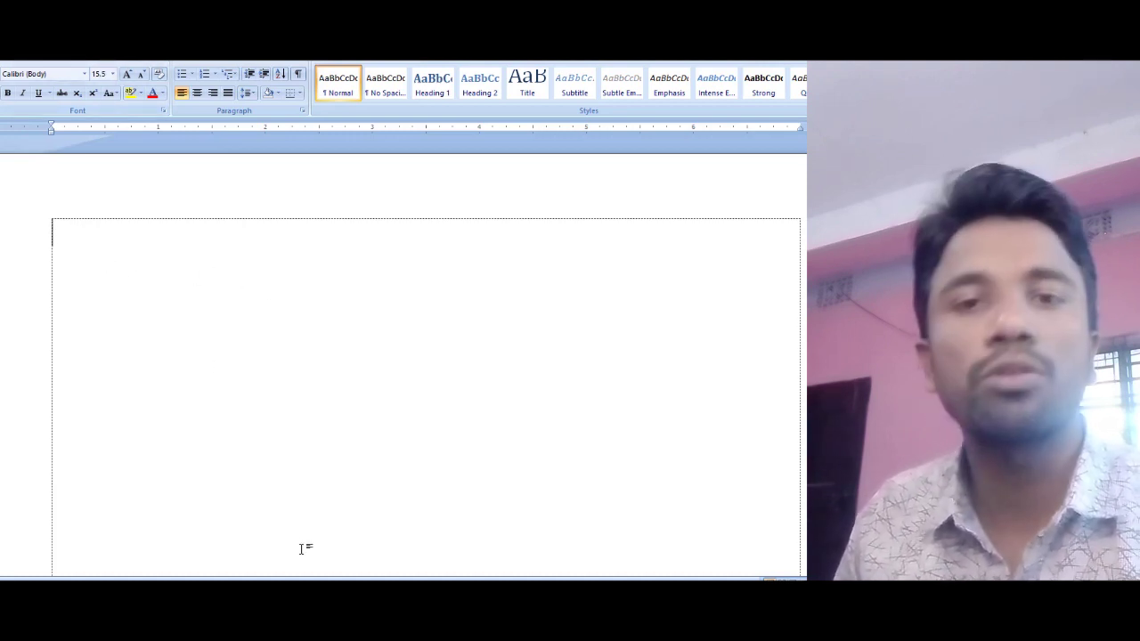
mouse_move(231, 592)
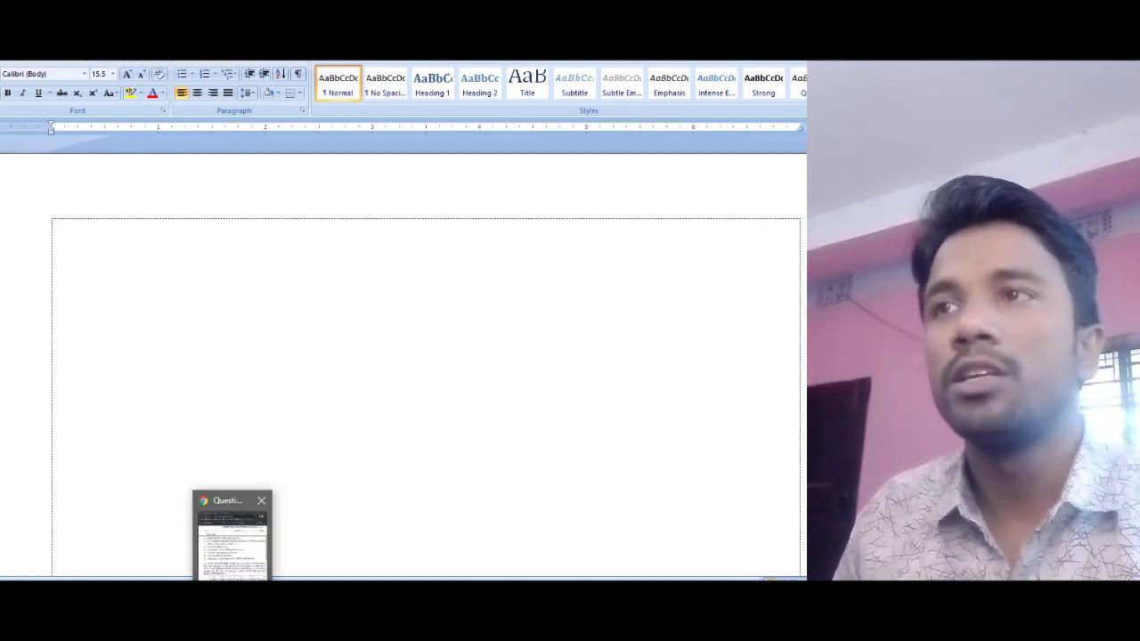
Step: Highlight the cell-address question in the PDF, return to Word, then dismiss the Start menu
click(231, 538)
scroll(532, 332, down, 1)
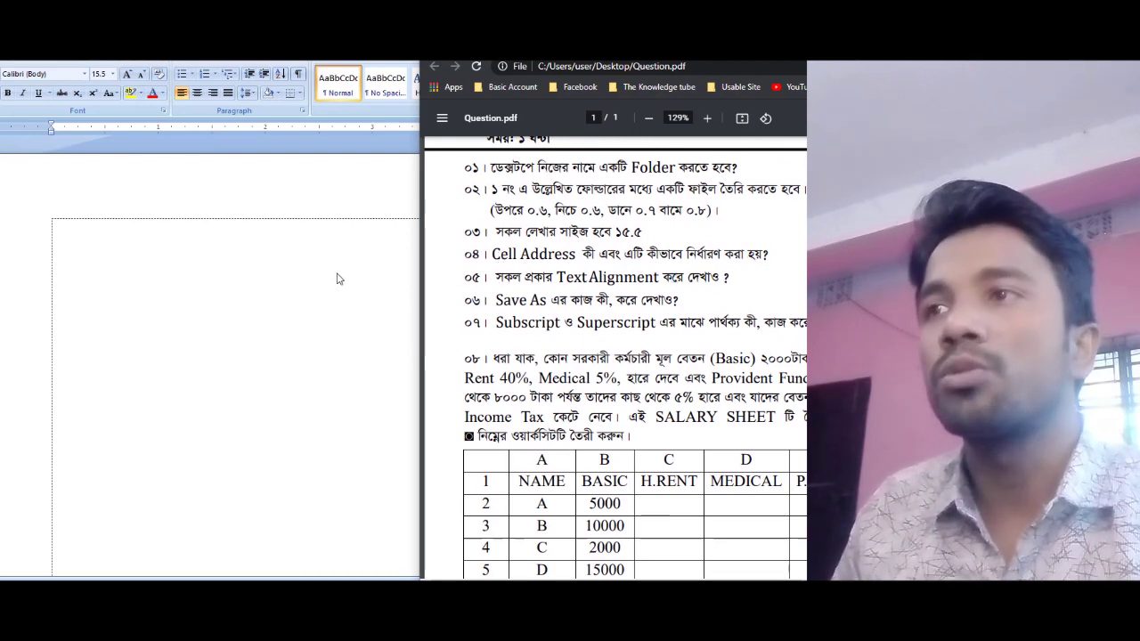
drag(771, 254, 520, 253)
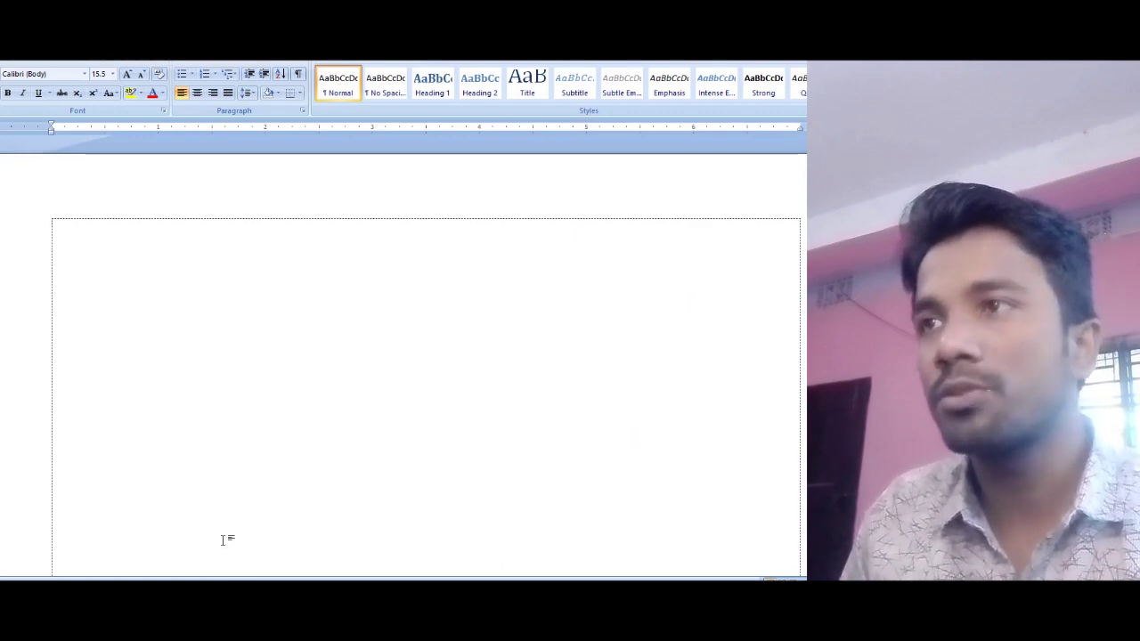
click(219, 587)
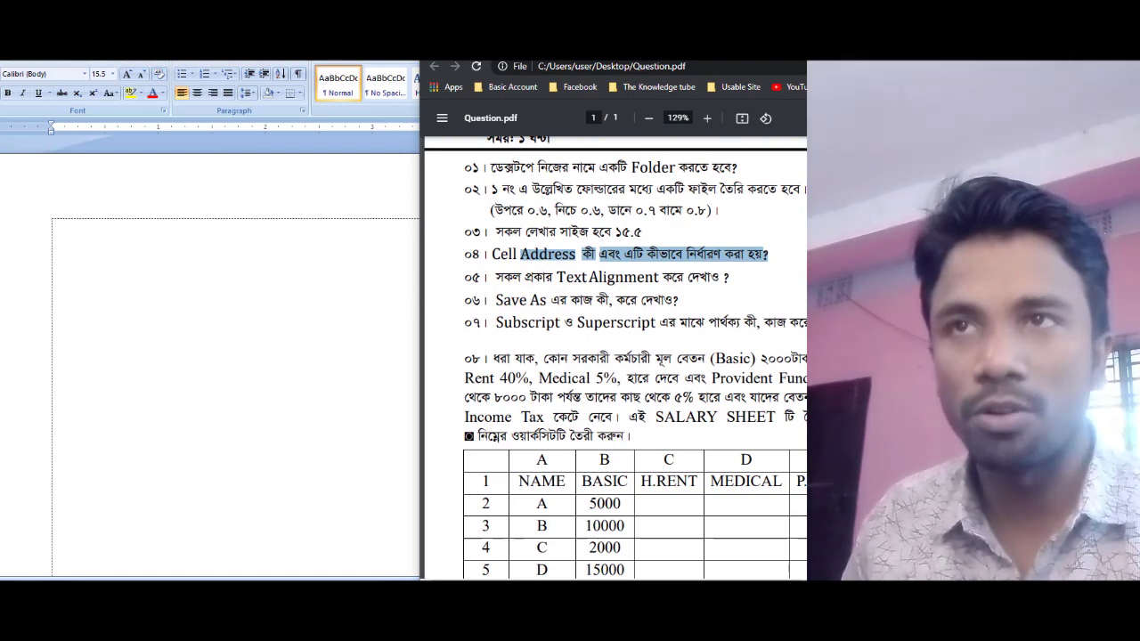
click(167, 355)
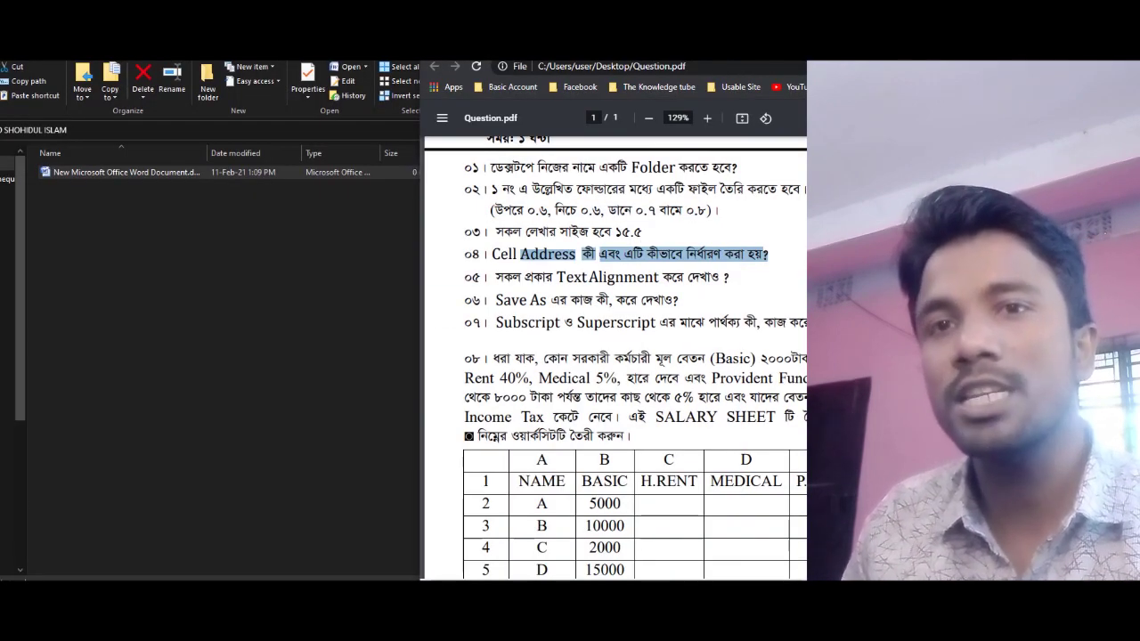
key(super)
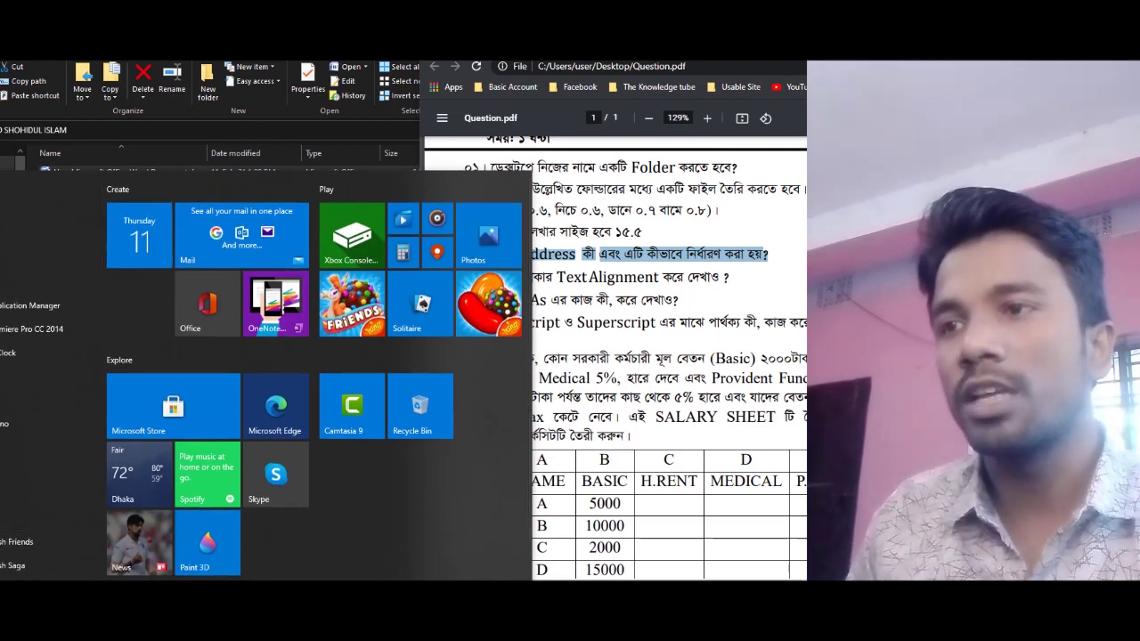
click(692, 325)
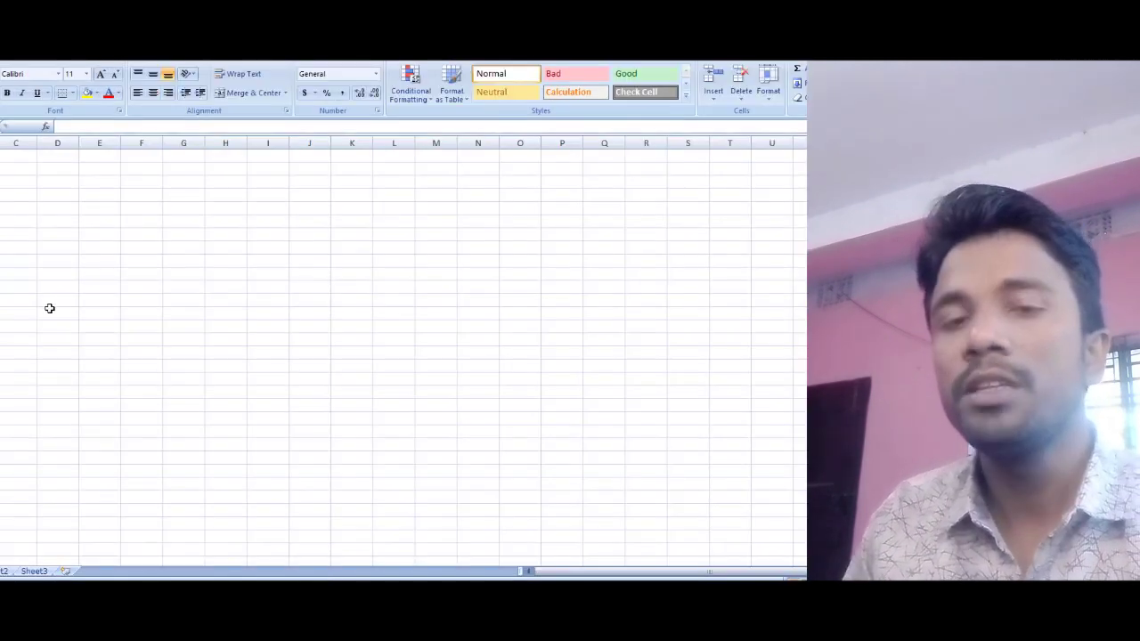
Step: Select cells in columns E and H, glance at the question PDF, then return to Excel
click(103, 273)
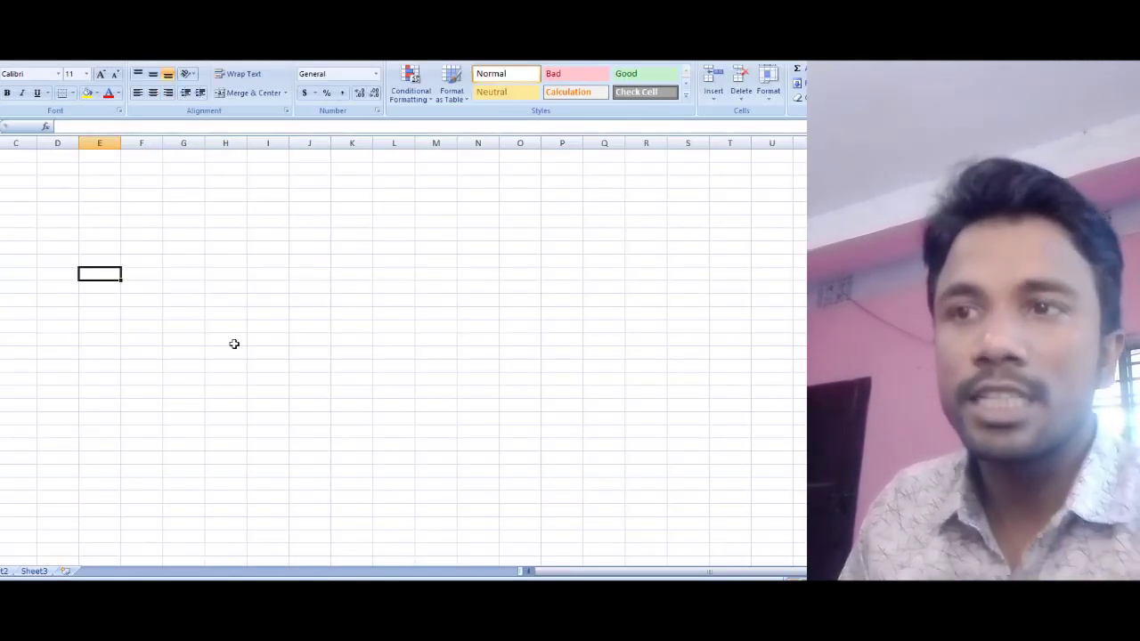
click(233, 341)
click(250, 589)
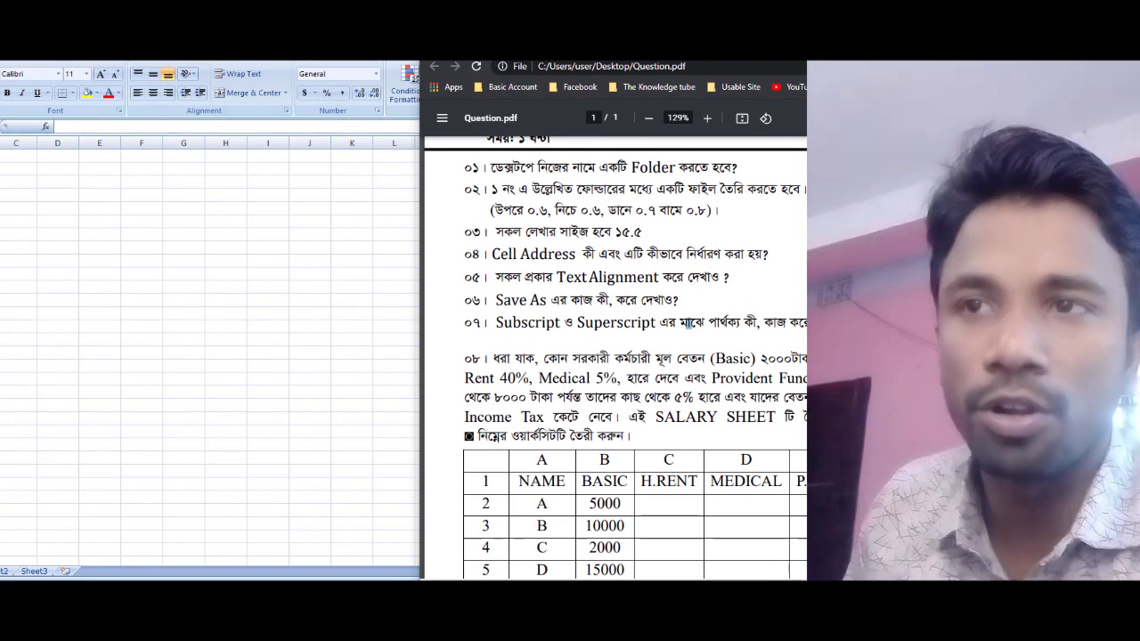
click(199, 419)
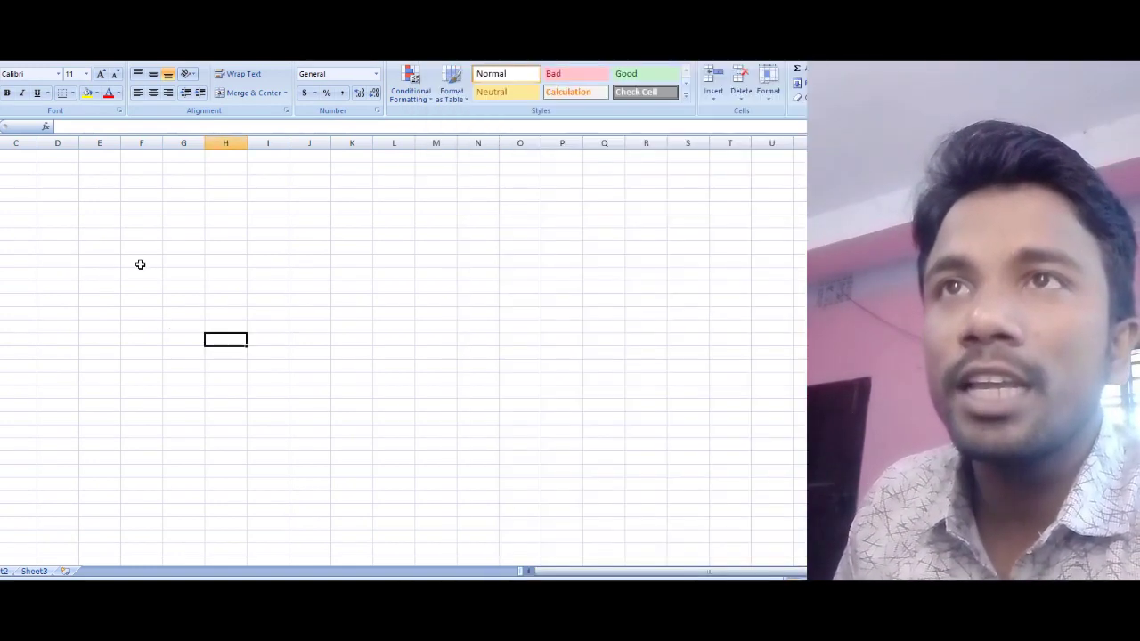
Step: Select various cells across columns C to H of the empty Sheet1
click(135, 253)
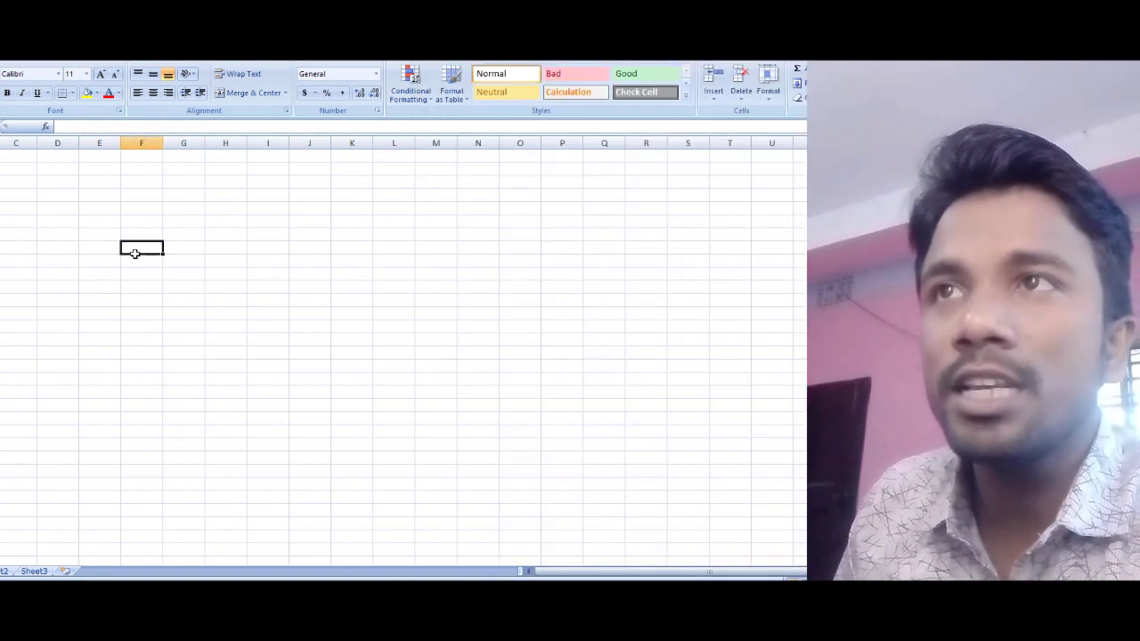
click(11, 170)
click(210, 220)
click(216, 260)
click(179, 251)
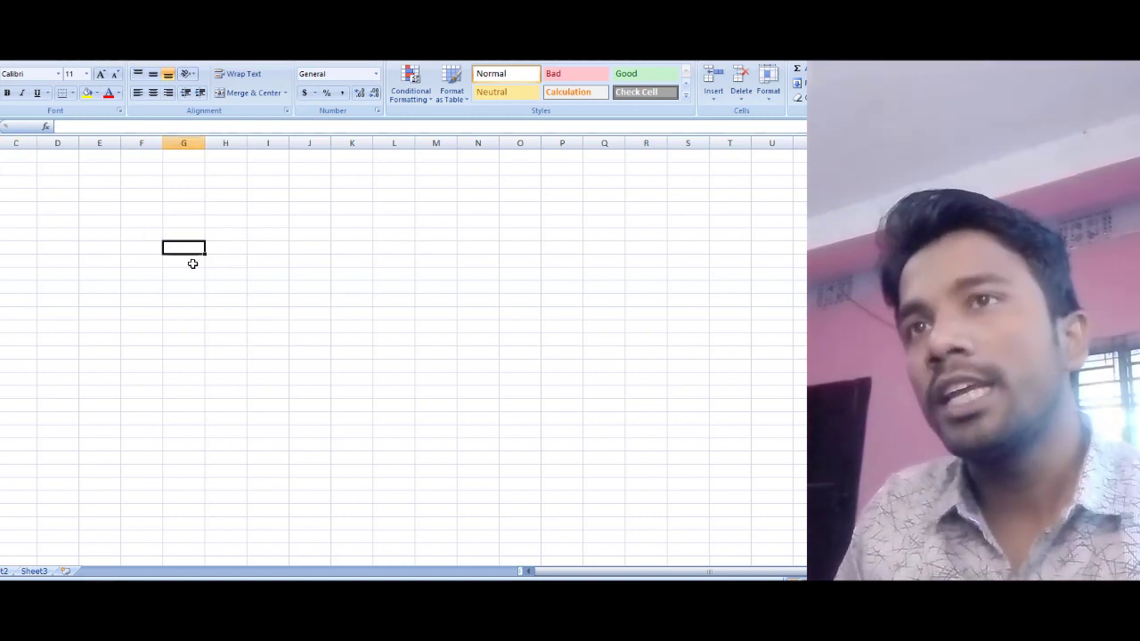
scroll(181, 280, up, 2)
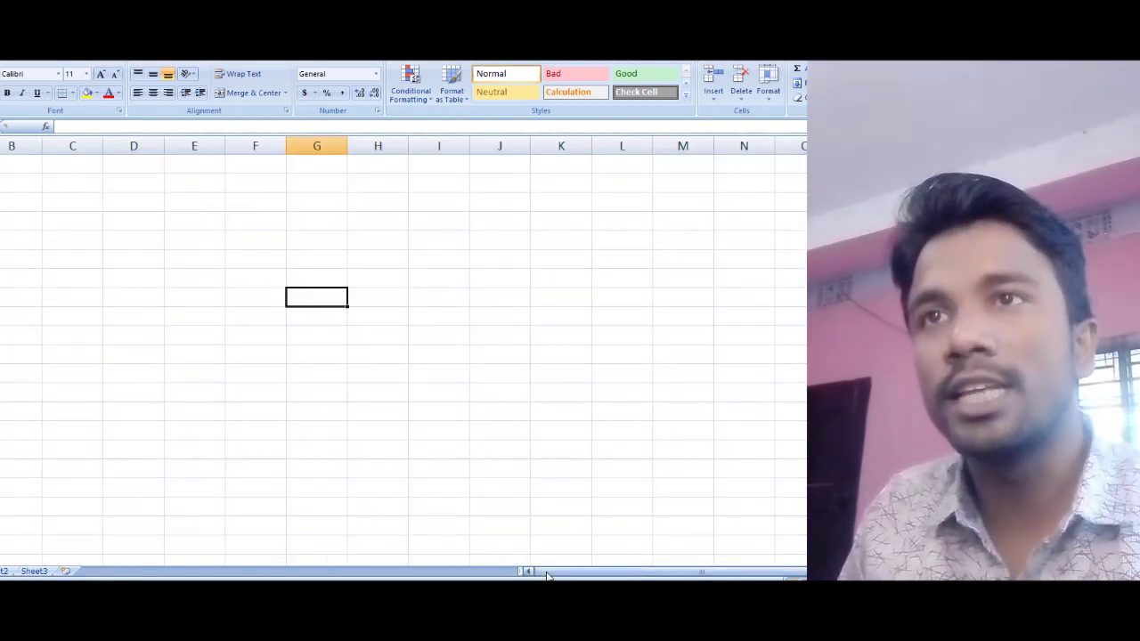
click(211, 274)
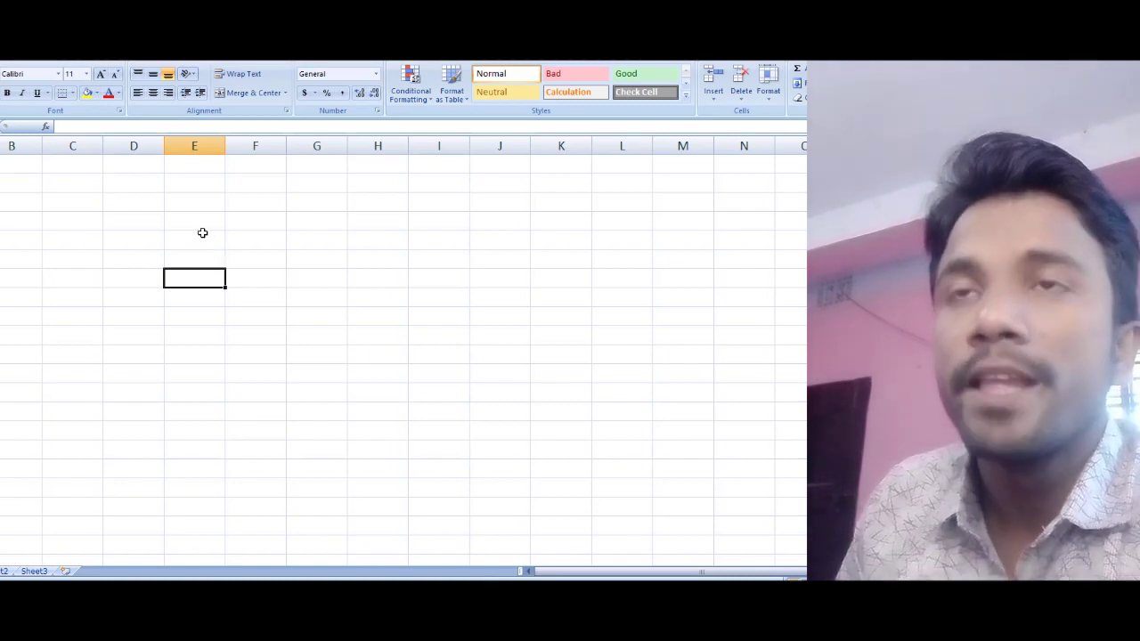
click(202, 235)
click(259, 291)
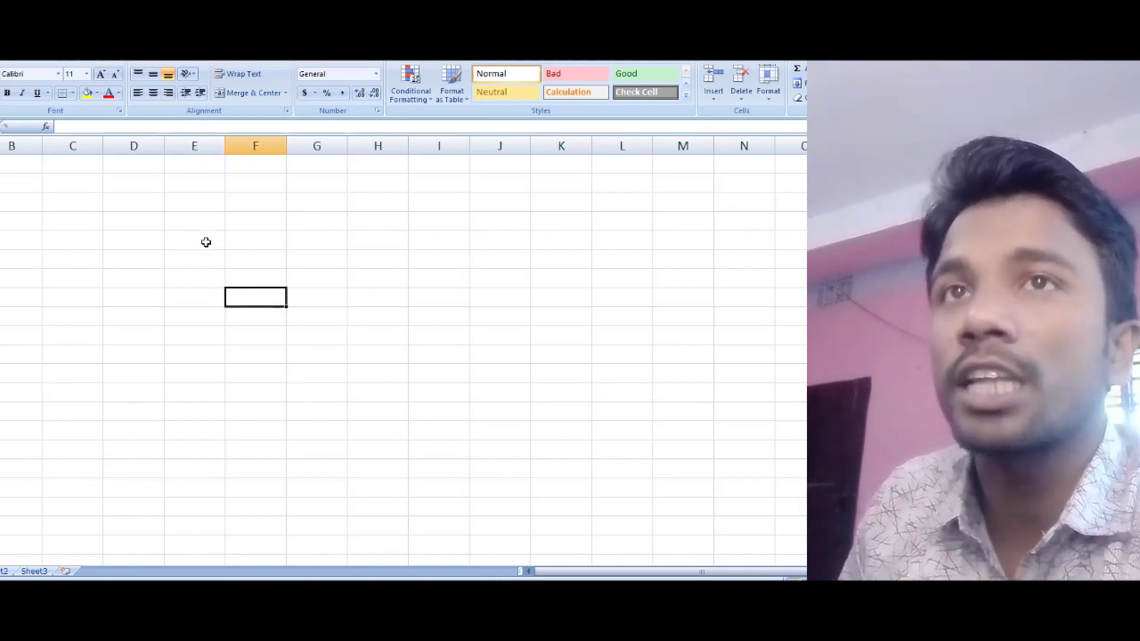
click(202, 238)
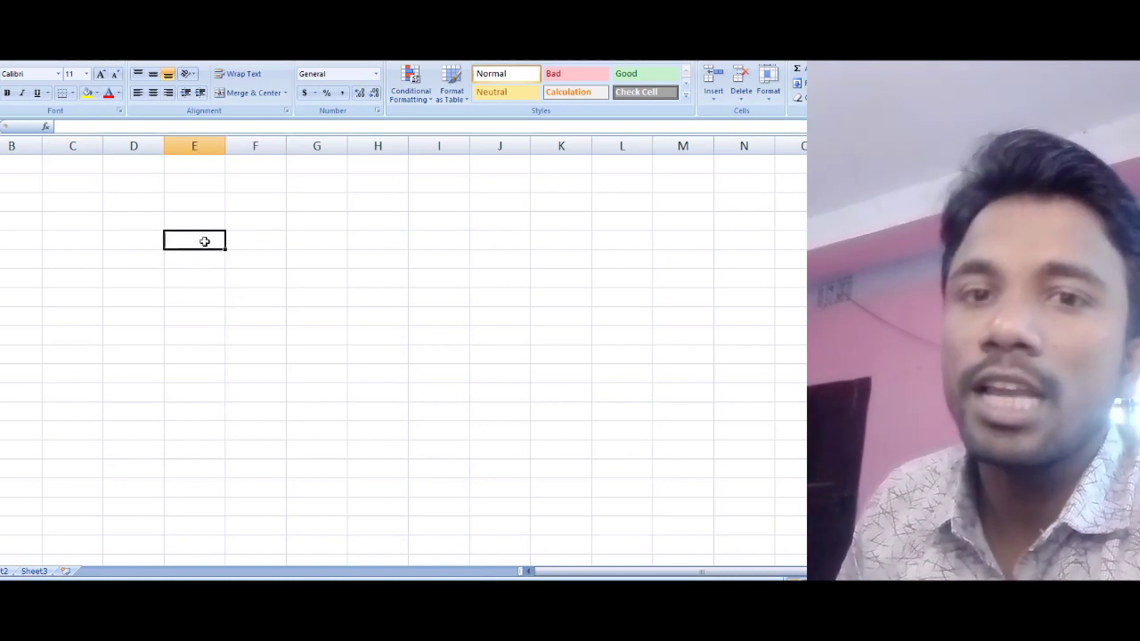
click(203, 274)
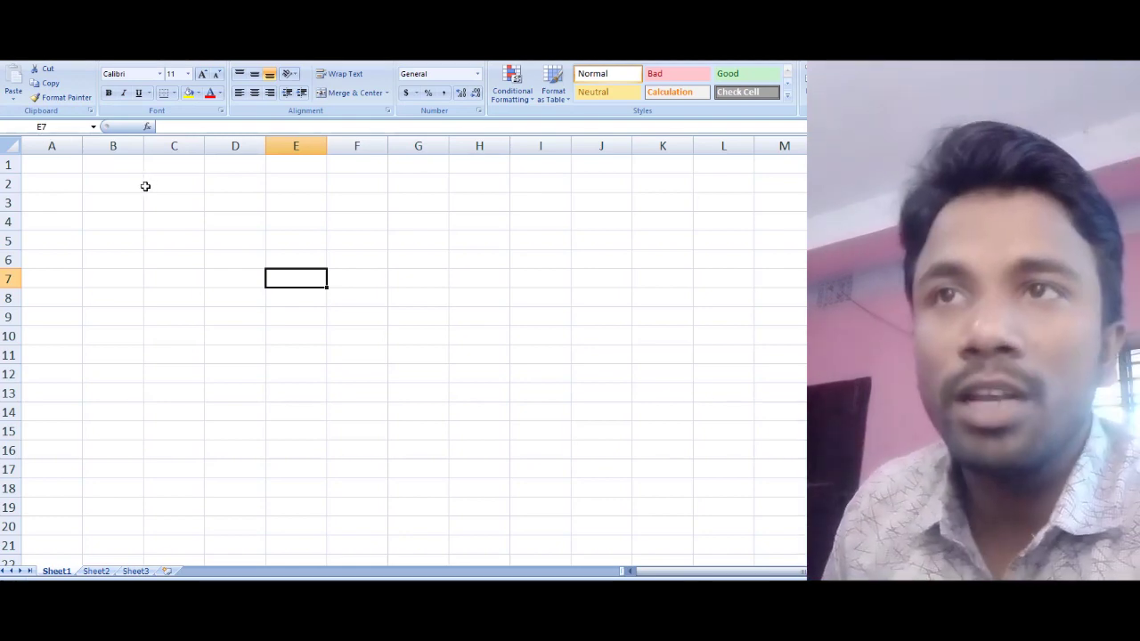
Step: Select D8, column D, D9, H12 and E8 to check their addresses, then bring up the PDF
click(251, 300)
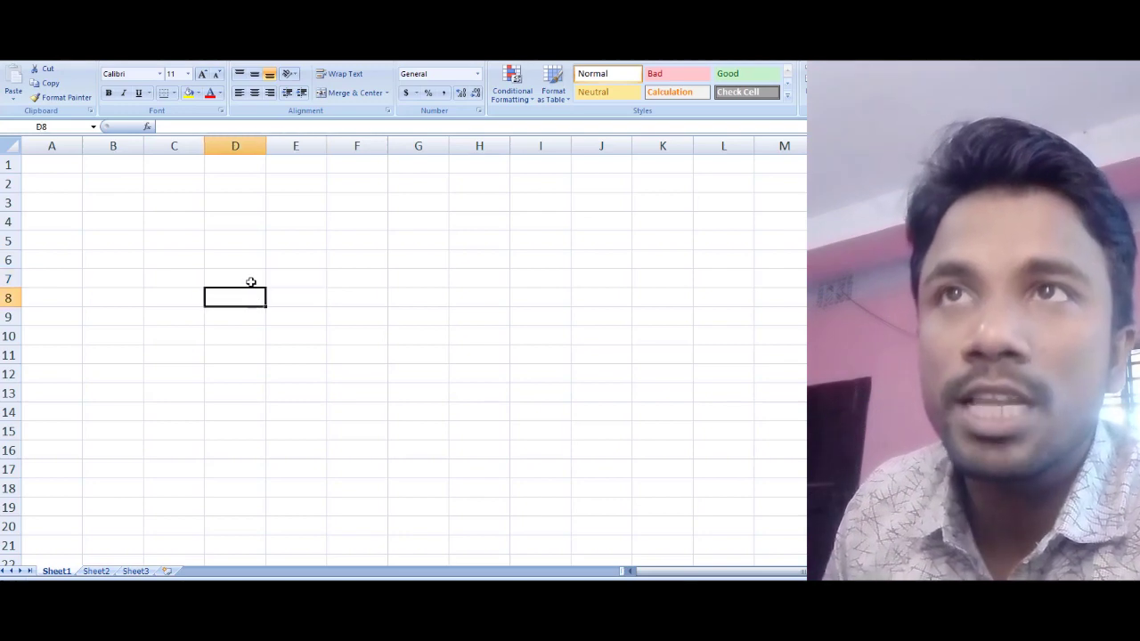
click(242, 140)
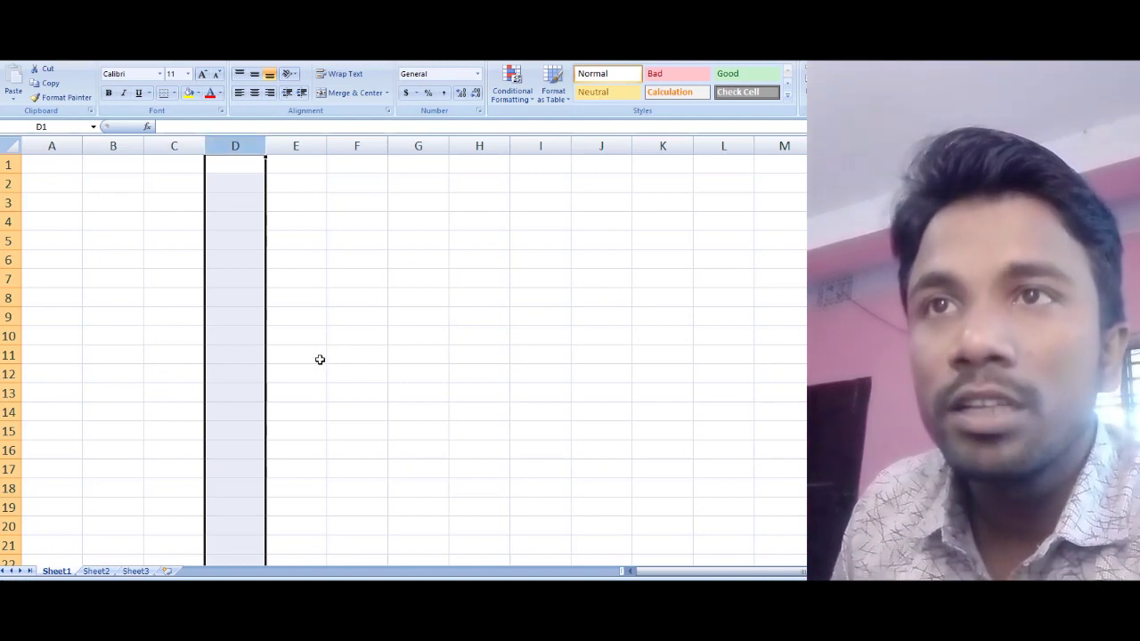
click(227, 318)
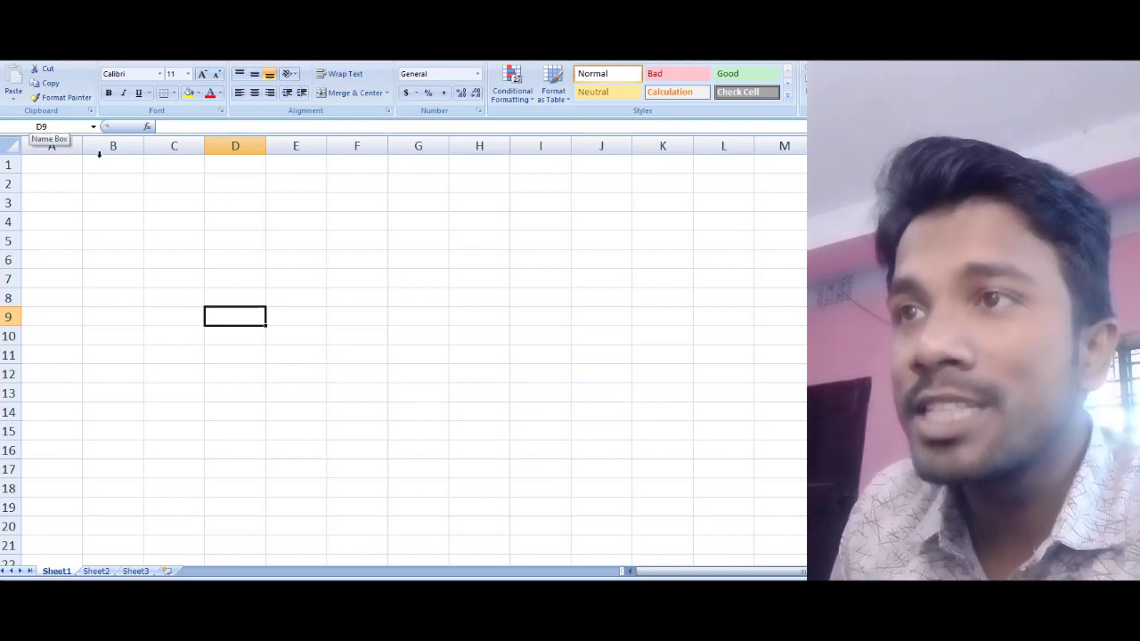
click(486, 374)
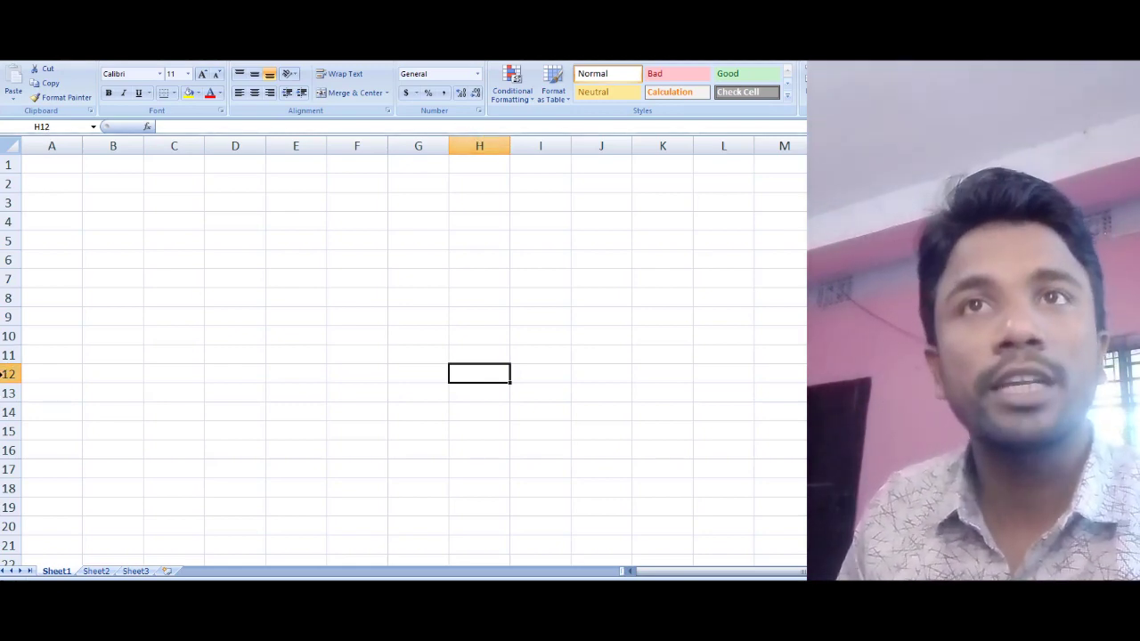
click(303, 295)
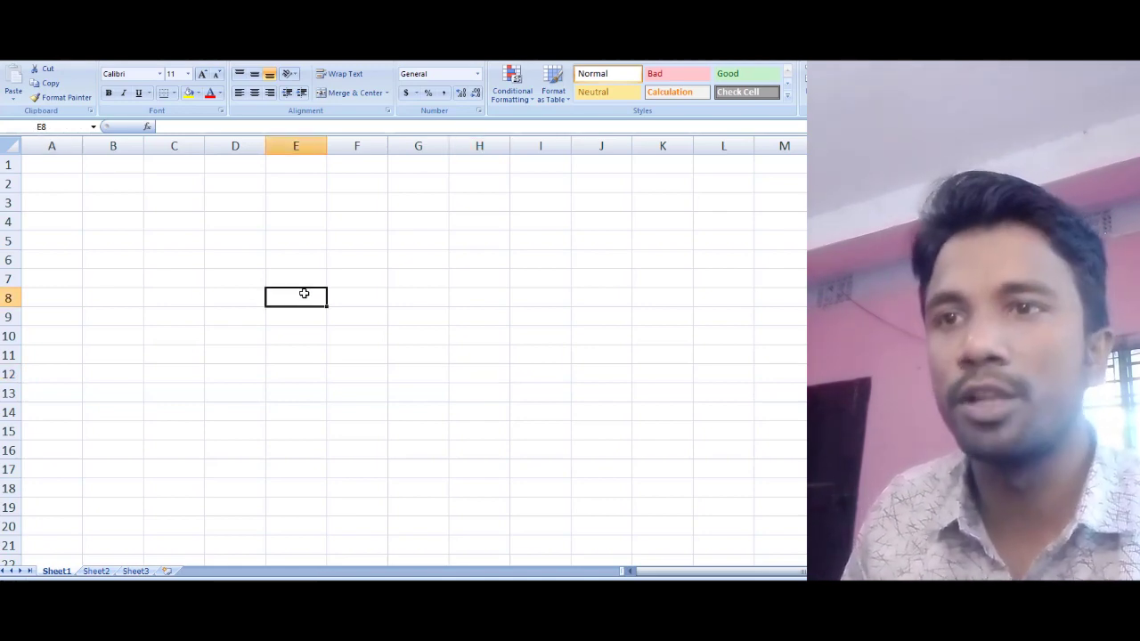
click(401, 613)
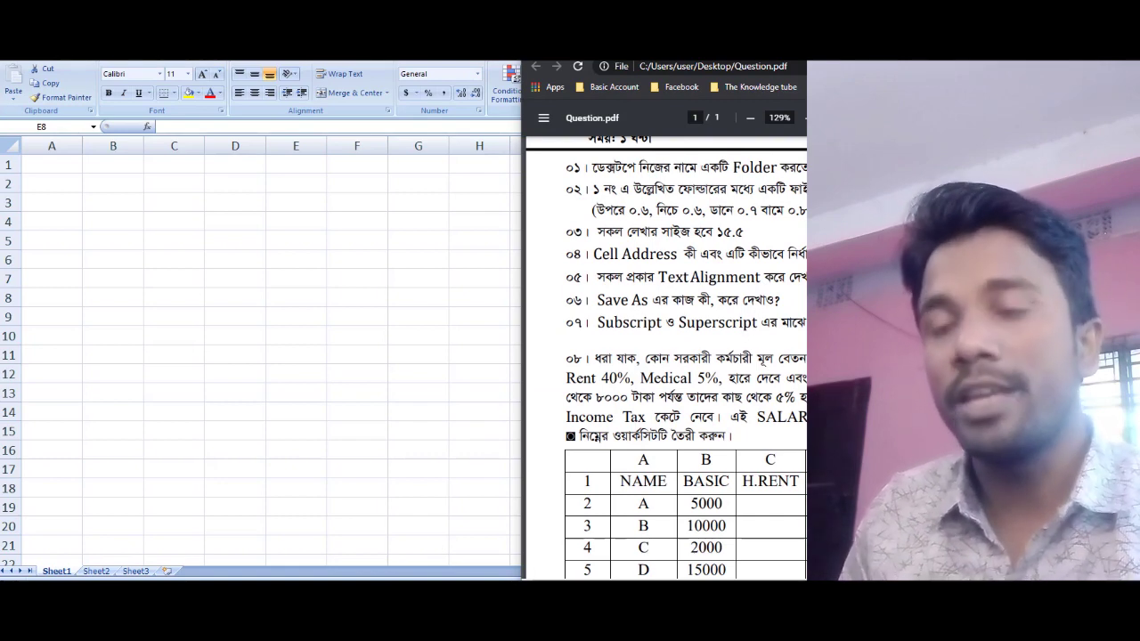
Step: Switch to the Word document with the quick brown fox sentence and compare it against the PDF
click(379, 612)
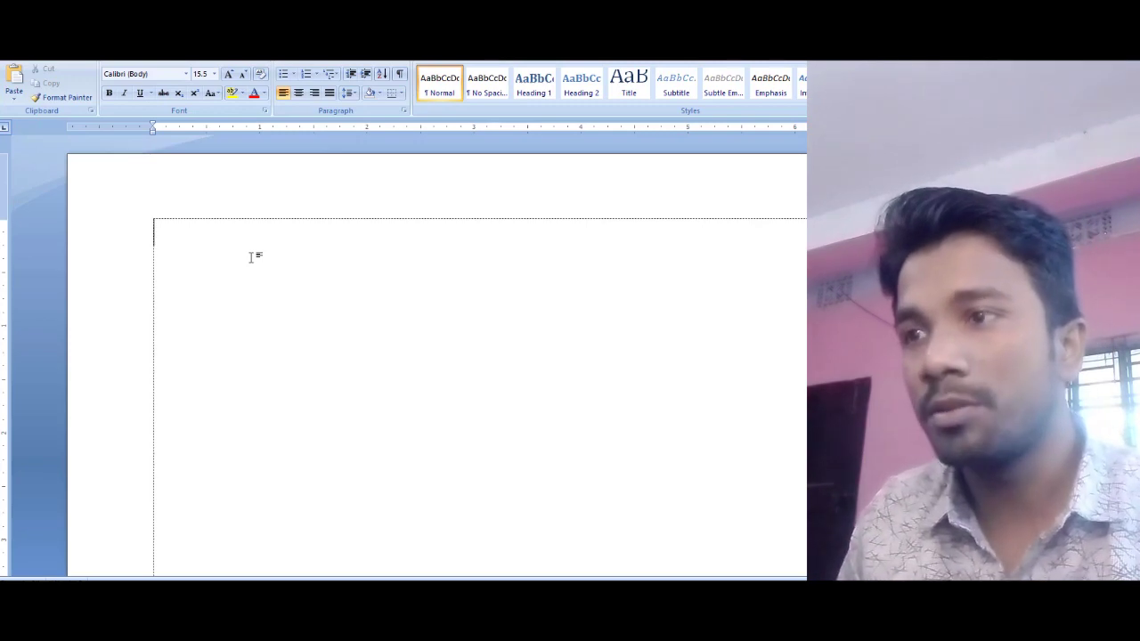
click(428, 612)
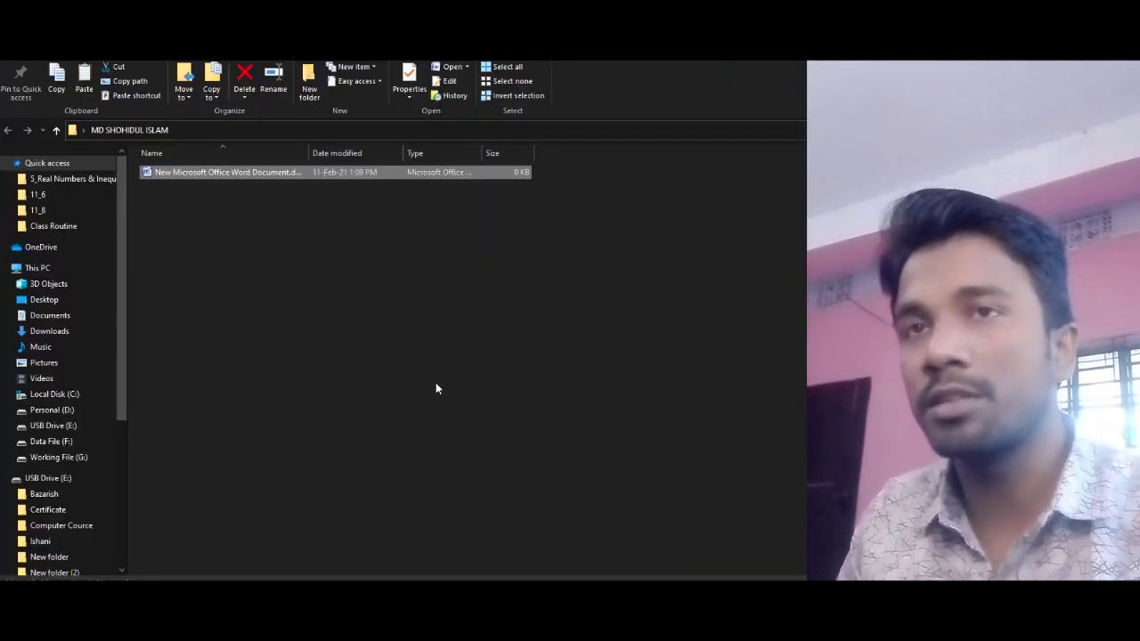
click(435, 387)
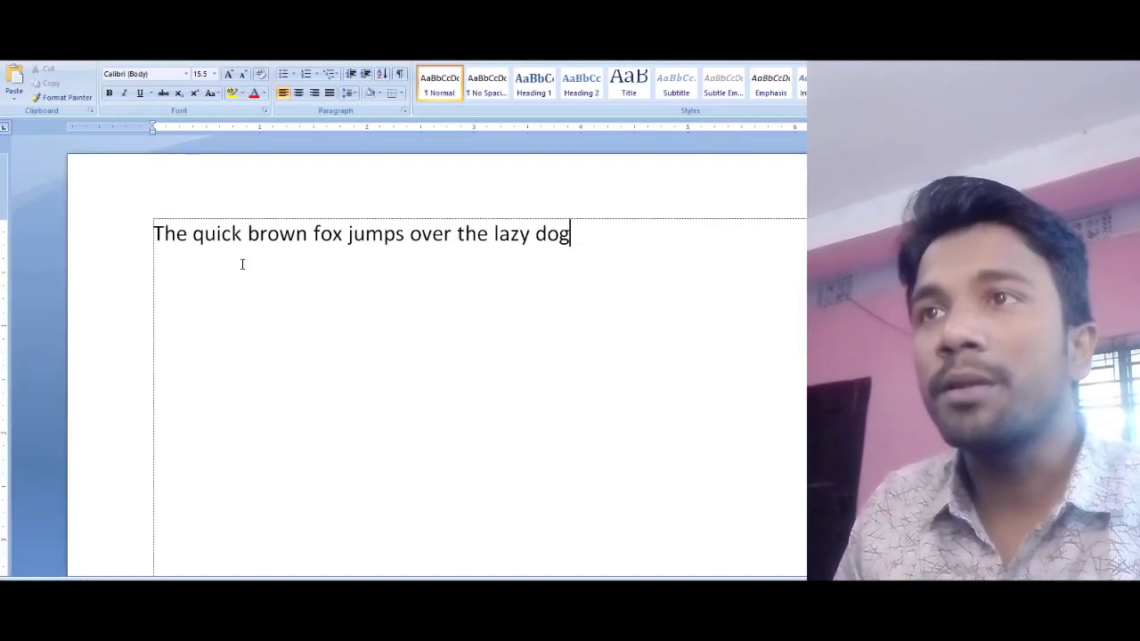
key(ctrl+a)
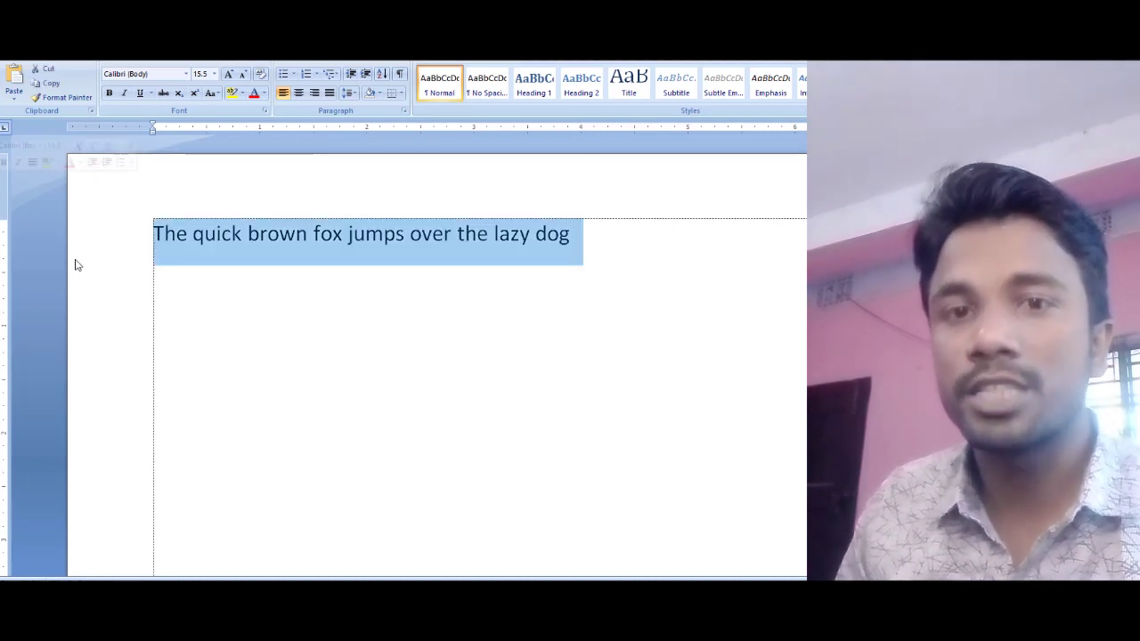
click(424, 303)
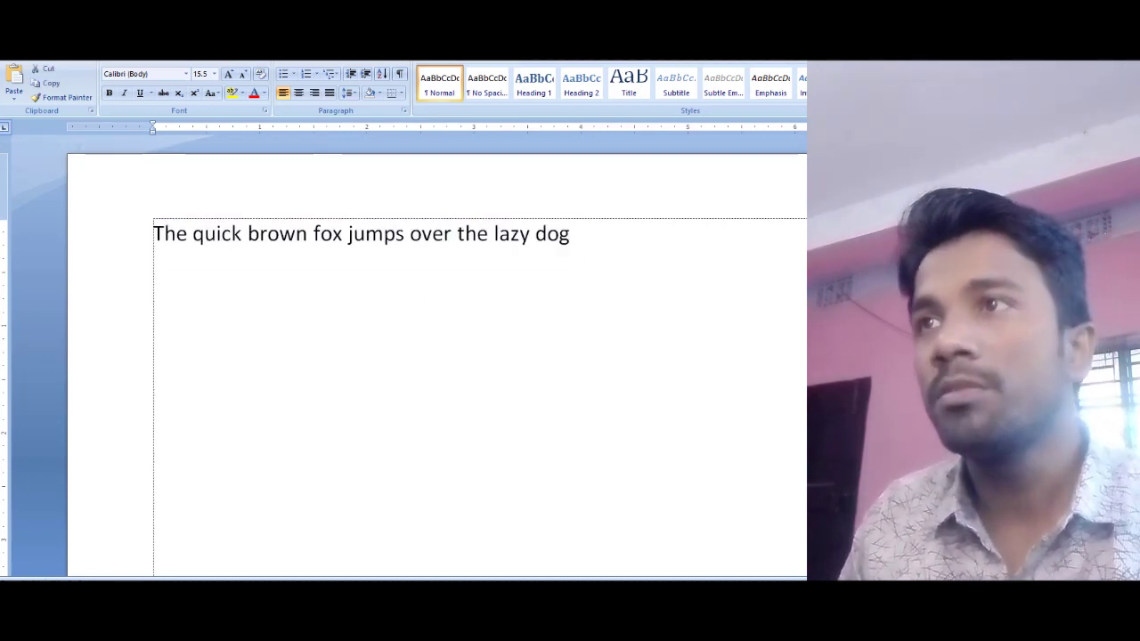
key(alt+Tab)
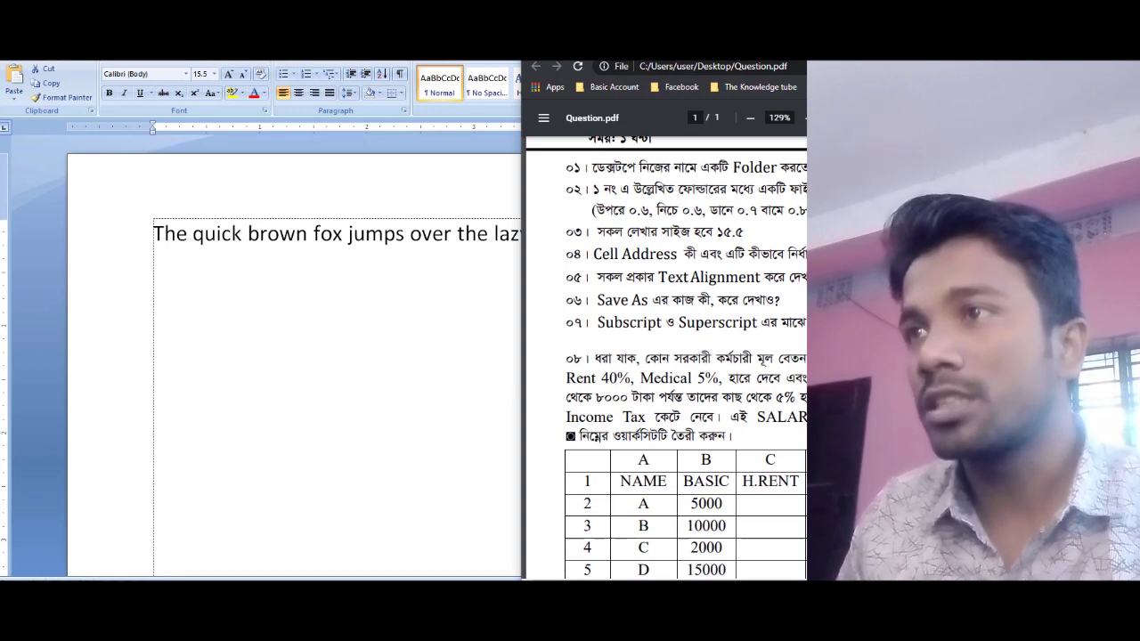
key(alt+Tab)
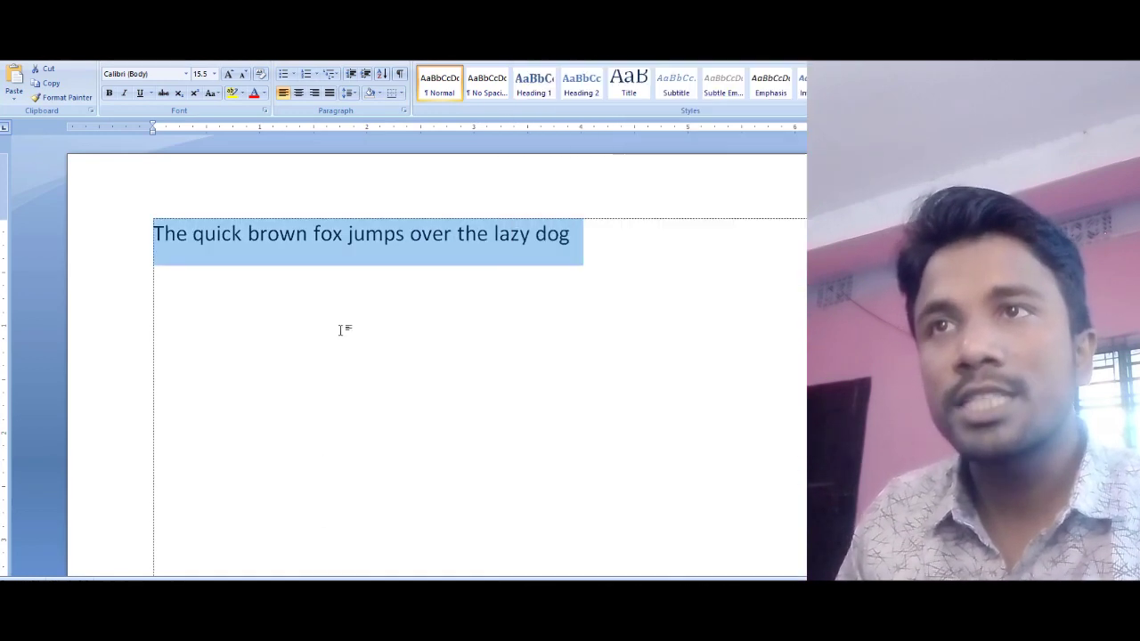
click(351, 265)
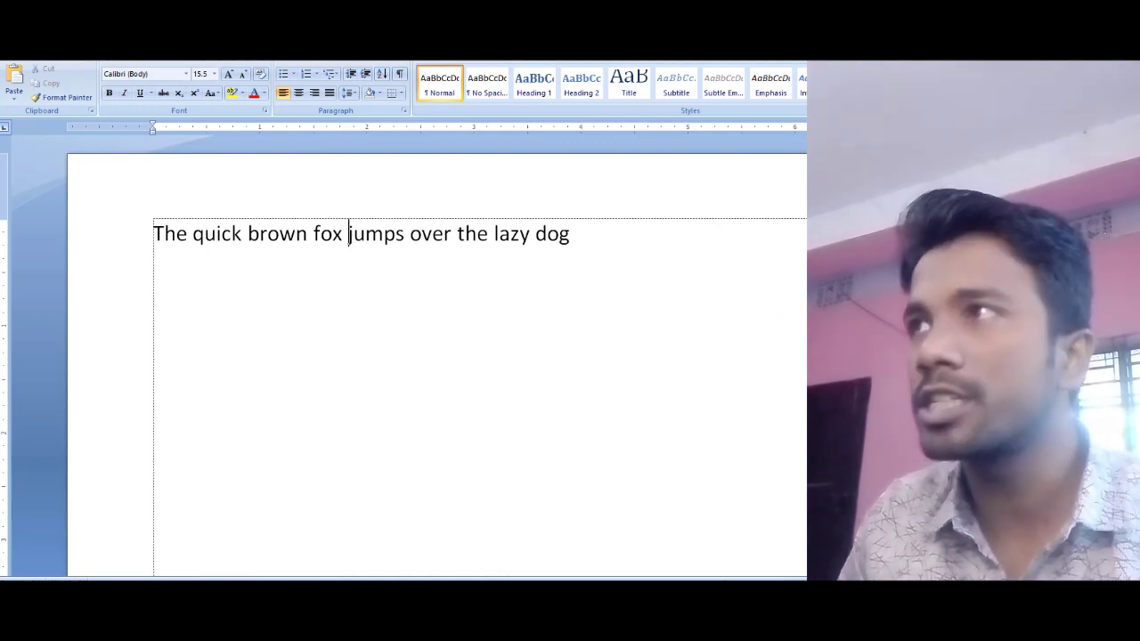
Step: Reopen the document from the desktop folder and select the fox sentence line for saving a copy
key(super+d)
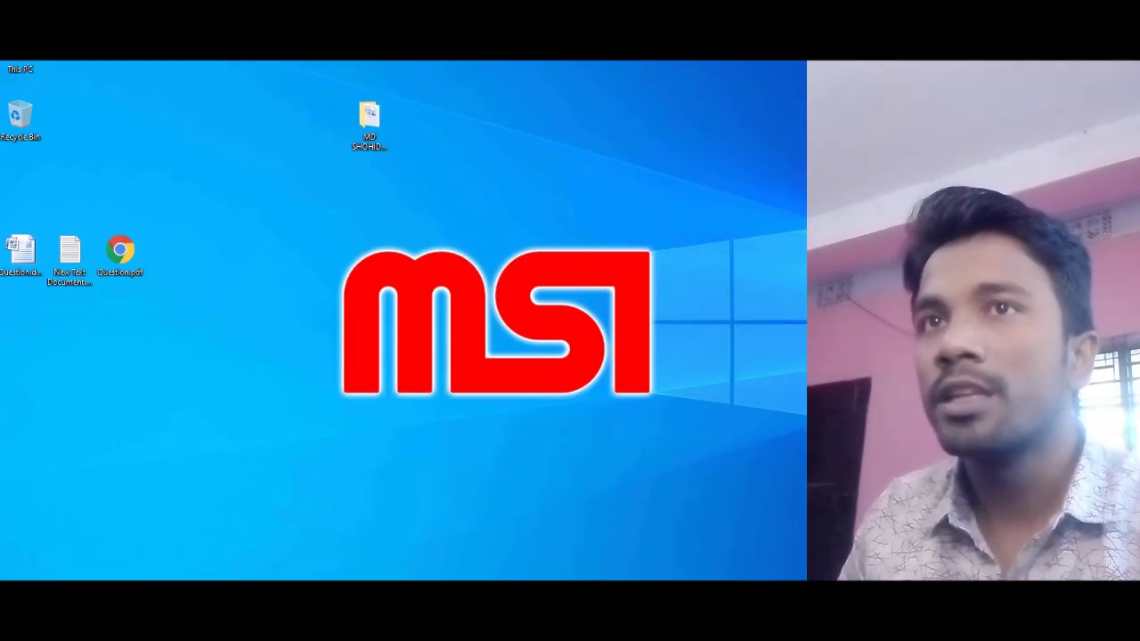
double_click(369, 115)
double_click(237, 172)
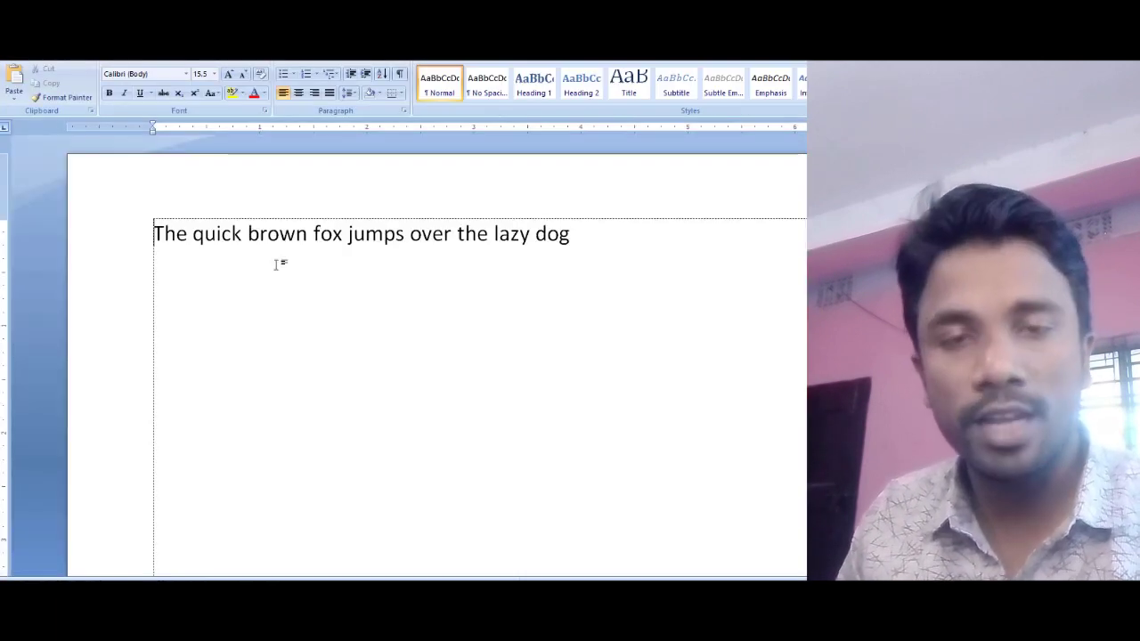
click(263, 255)
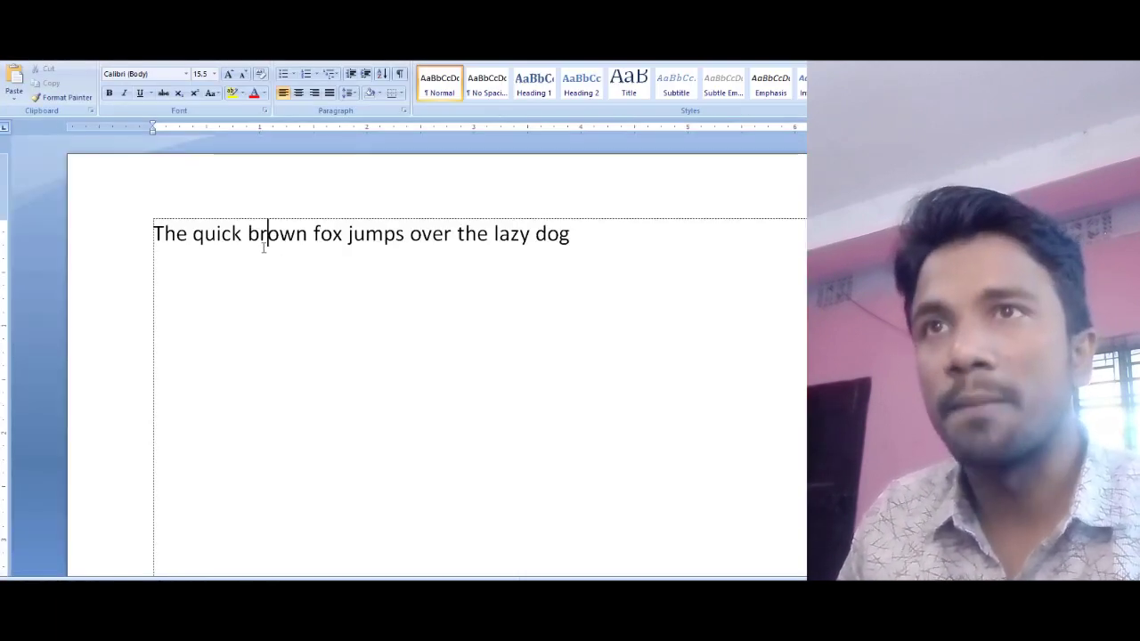
click(603, 242)
click(71, 240)
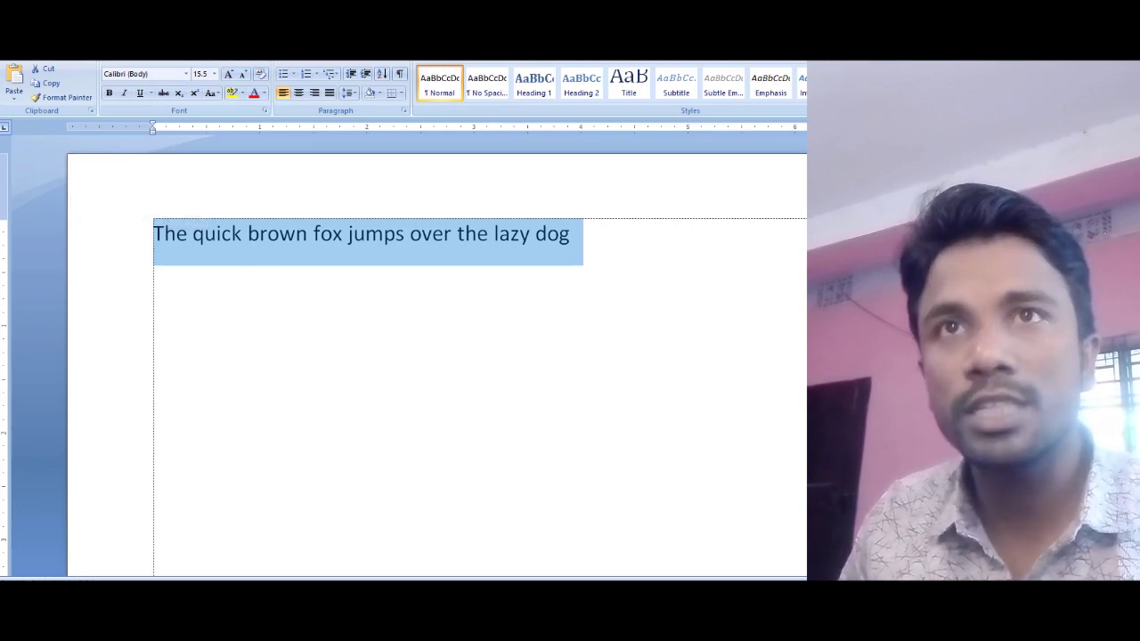
click(16, 38)
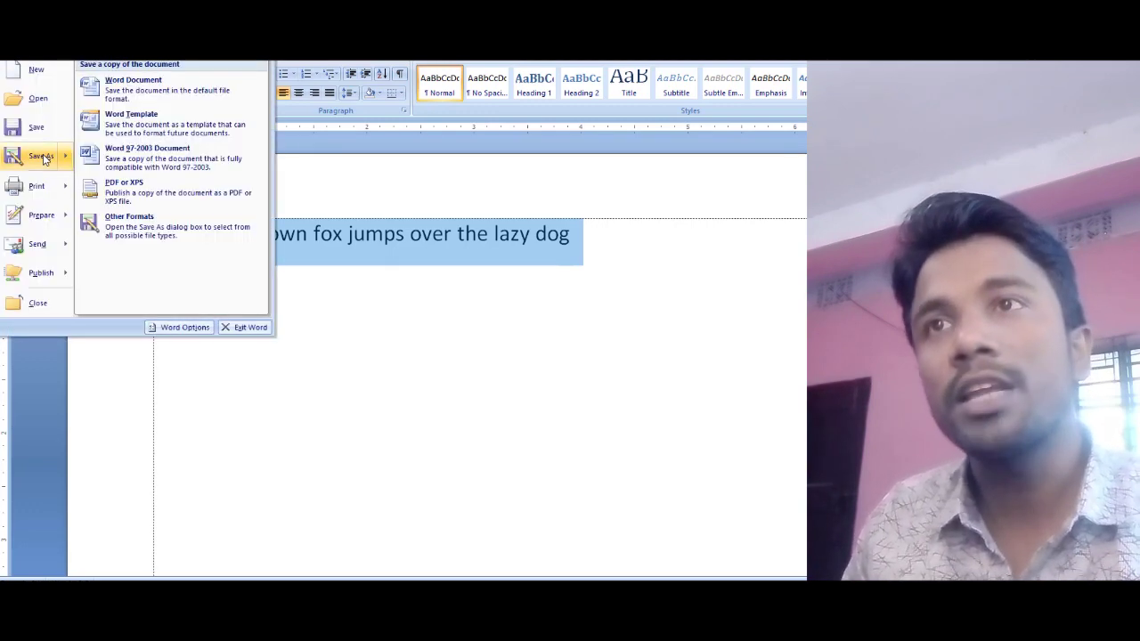
Step: Save the copy as a Word document on the Desktop as New Microsoft Office Word Document.docx
click(41, 157)
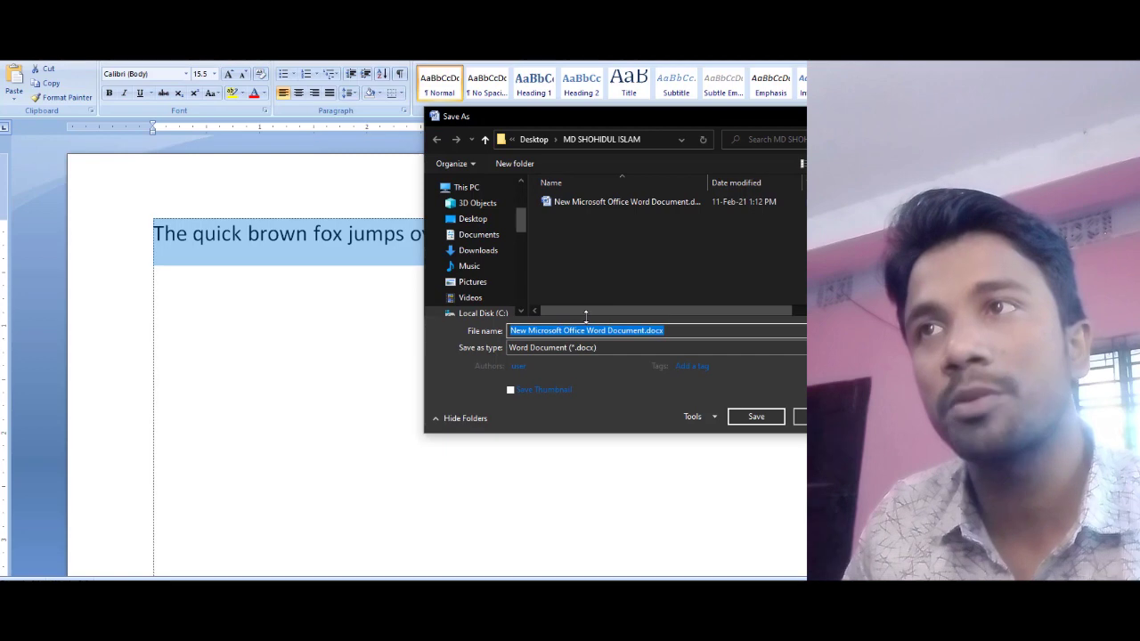
click(465, 219)
click(757, 416)
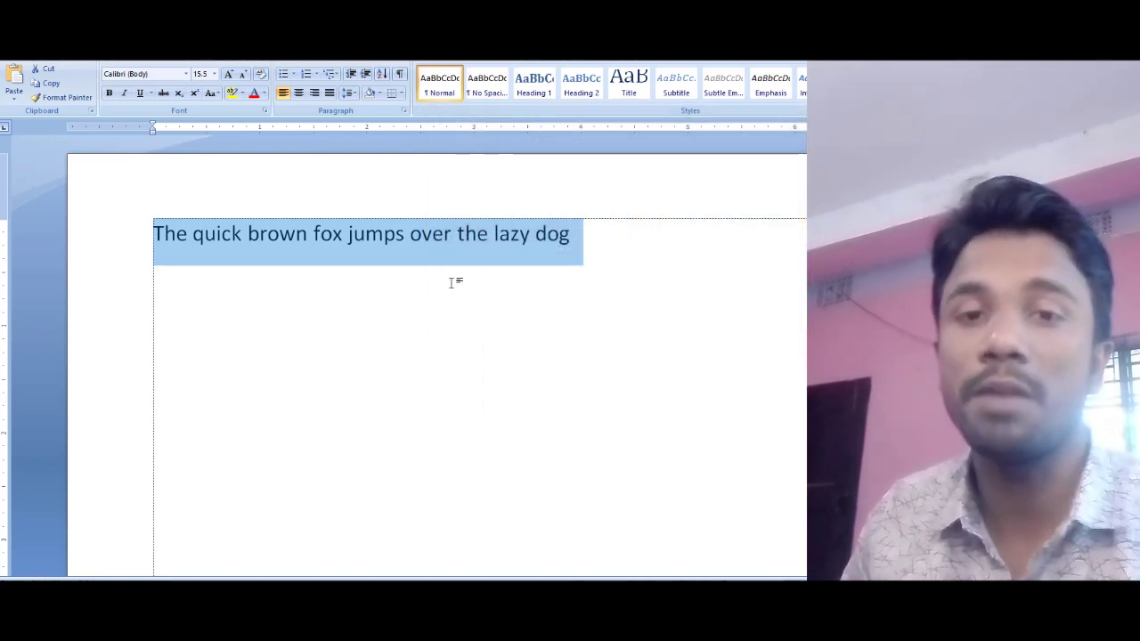
Step: Open the Word copy saved on the Desktop and select its sentence
click(452, 283)
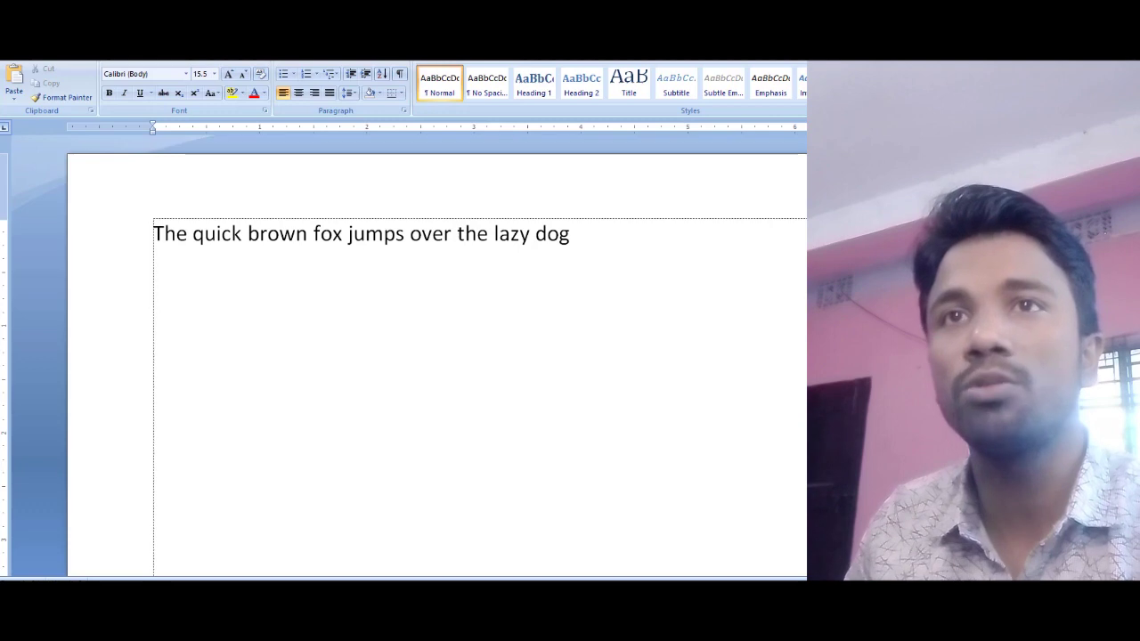
key(super+d)
click(75, 253)
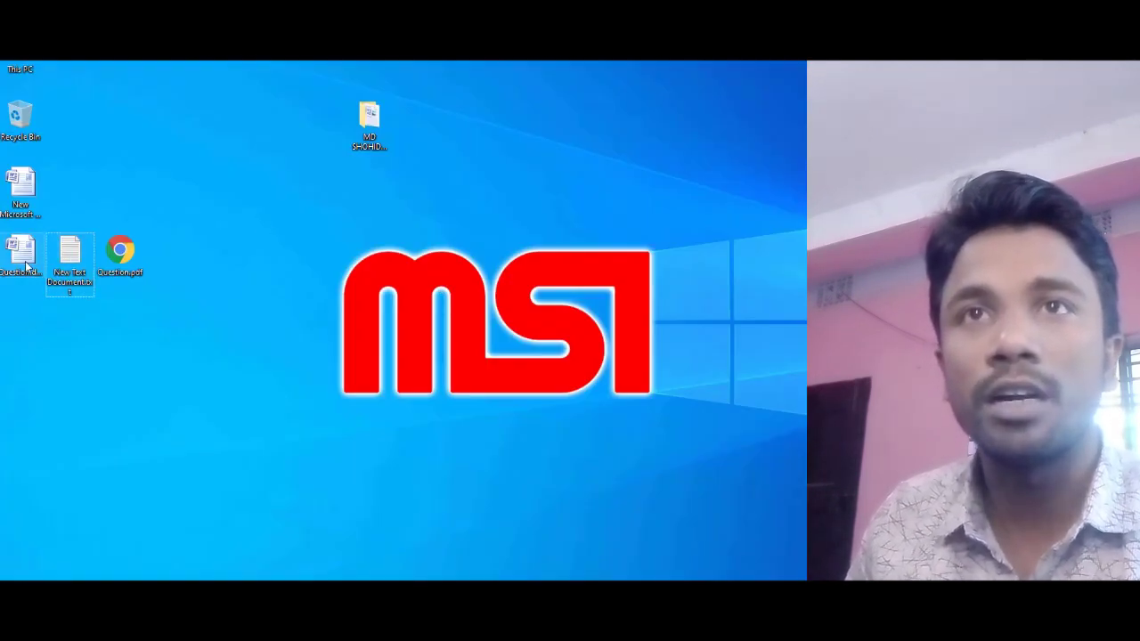
double_click(19, 189)
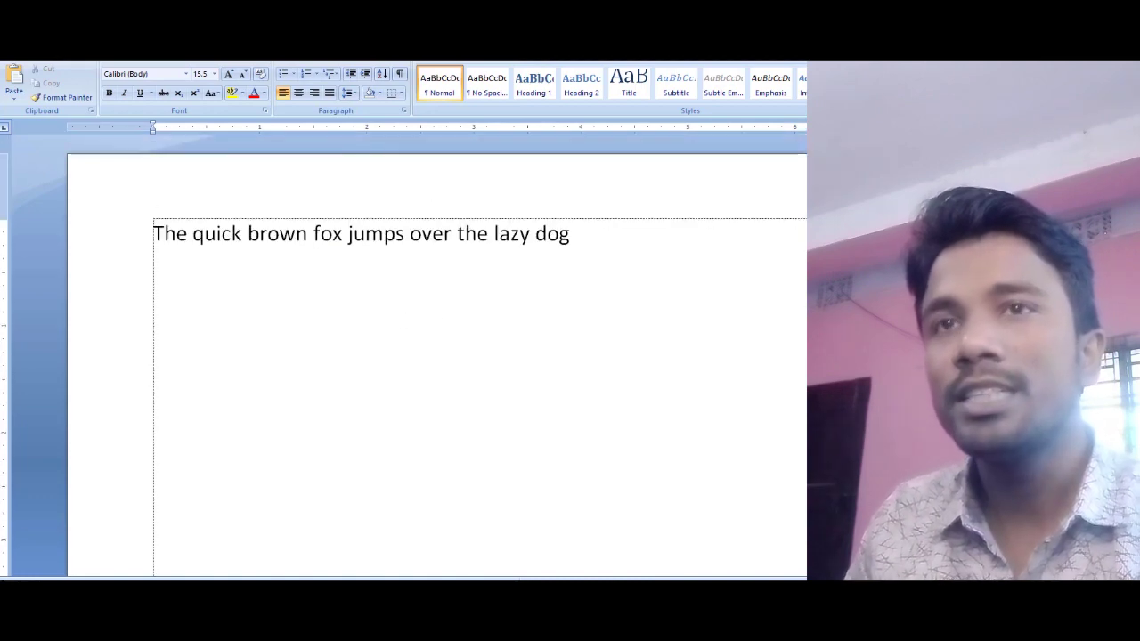
key(super+d)
double_click(20, 189)
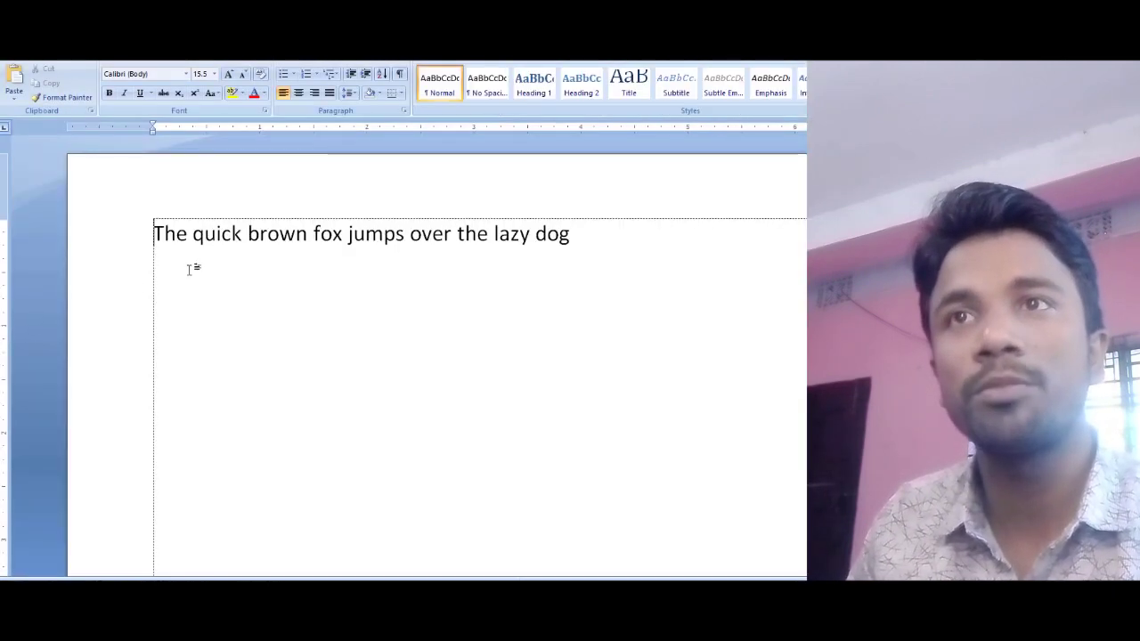
click(101, 233)
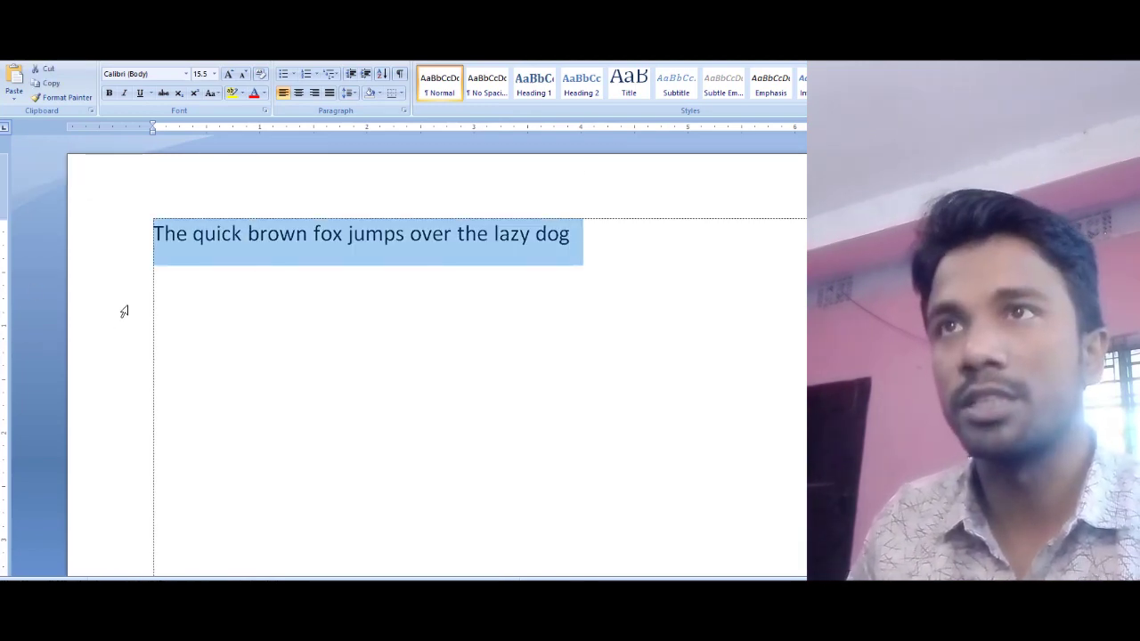
Step: Close that copy and reopen the Word document from the desktop folder, maximized
key(alt+F4)
double_click(378, 112)
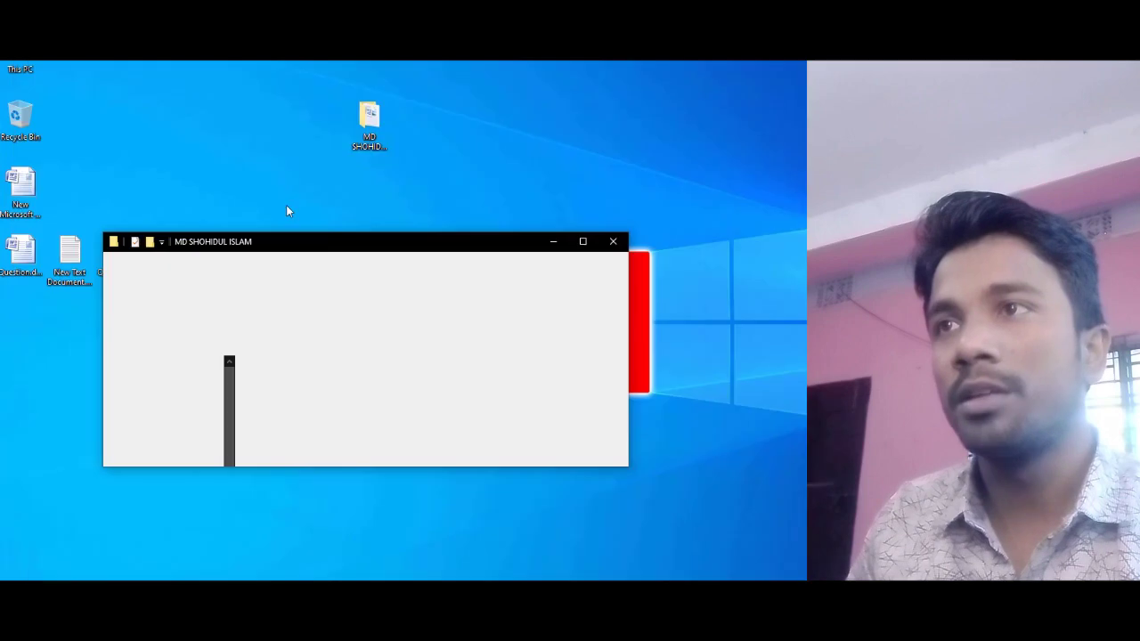
click(583, 241)
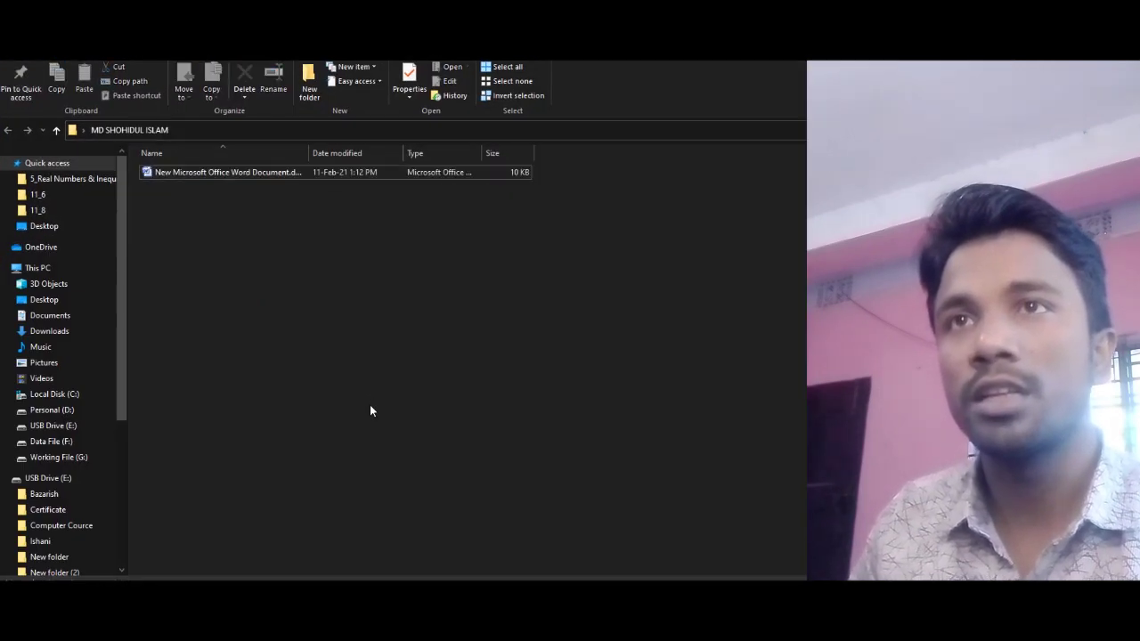
double_click(200, 172)
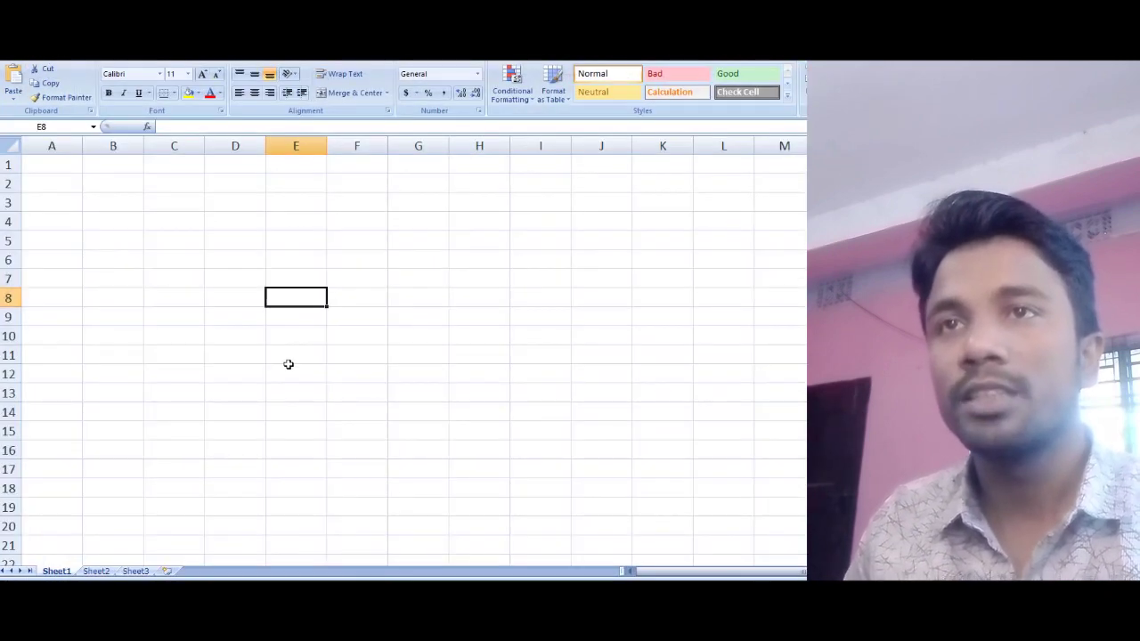
click(289, 366)
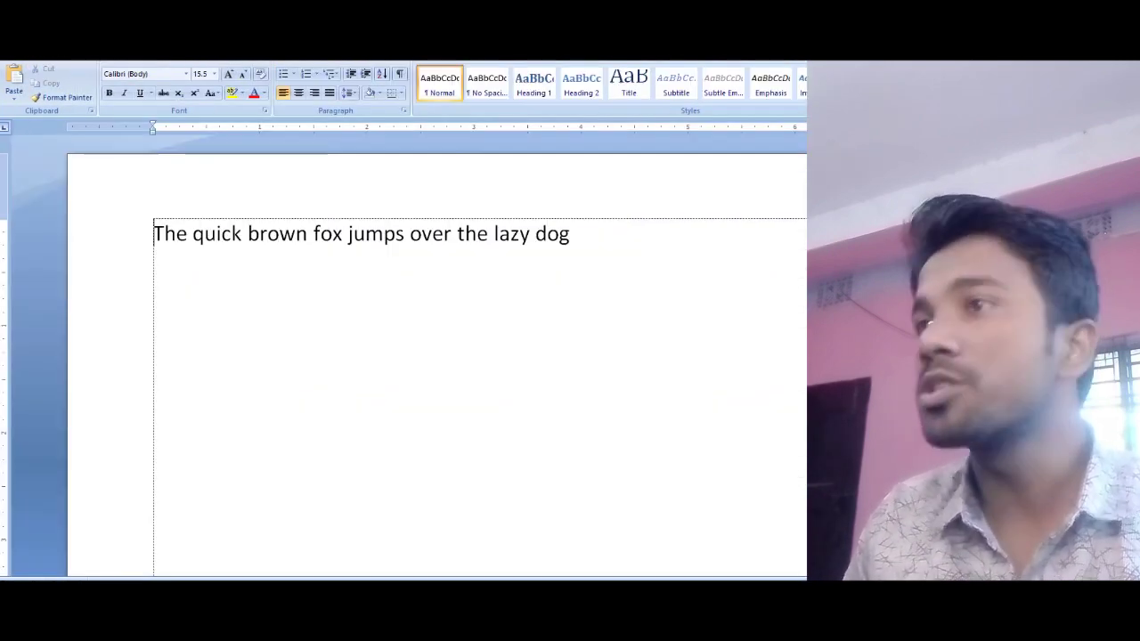
key(alt+Tab)
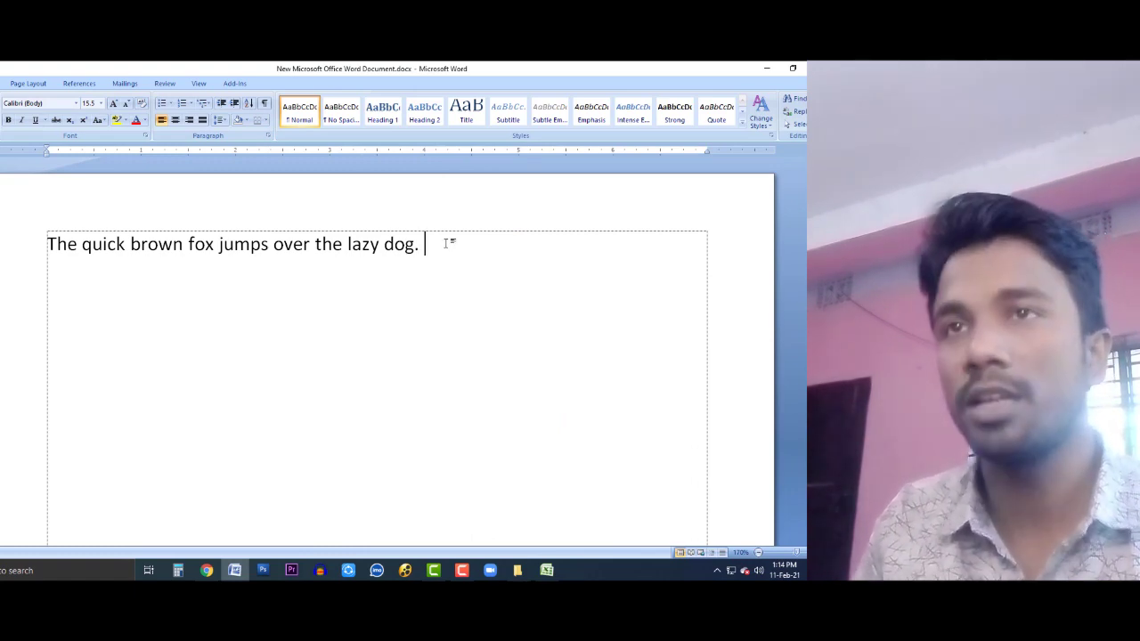
Step: Paste the fox sentence repeatedly to build one long paragraph
triple_click(447, 242)
key(ctrl+c)
click(447, 242)
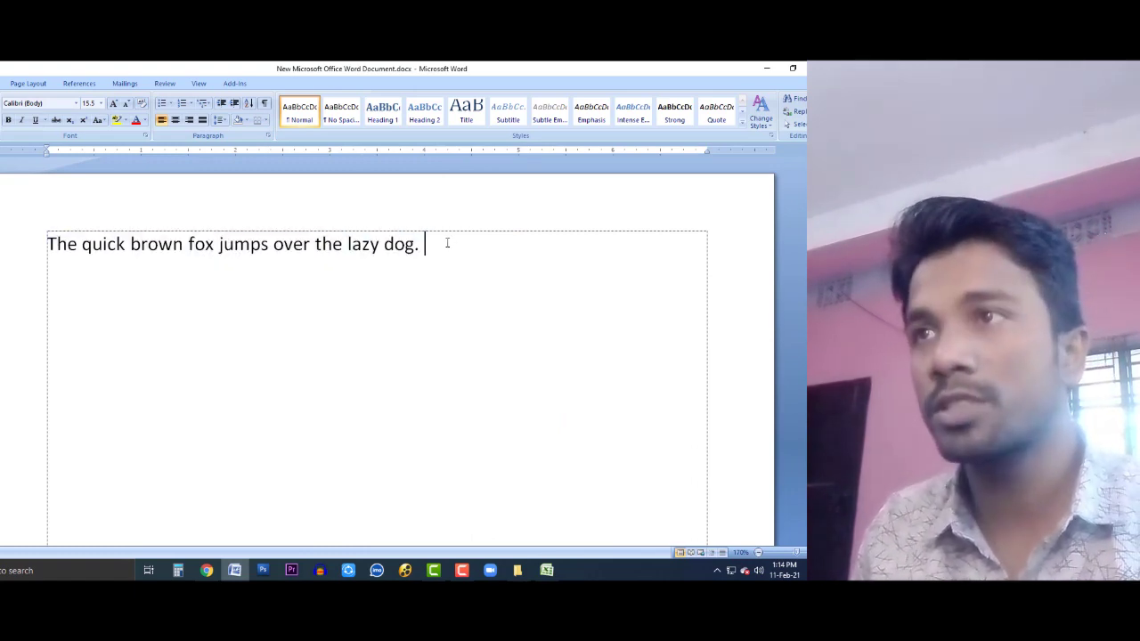
key(ctrl+v)
key(ctrl+v)
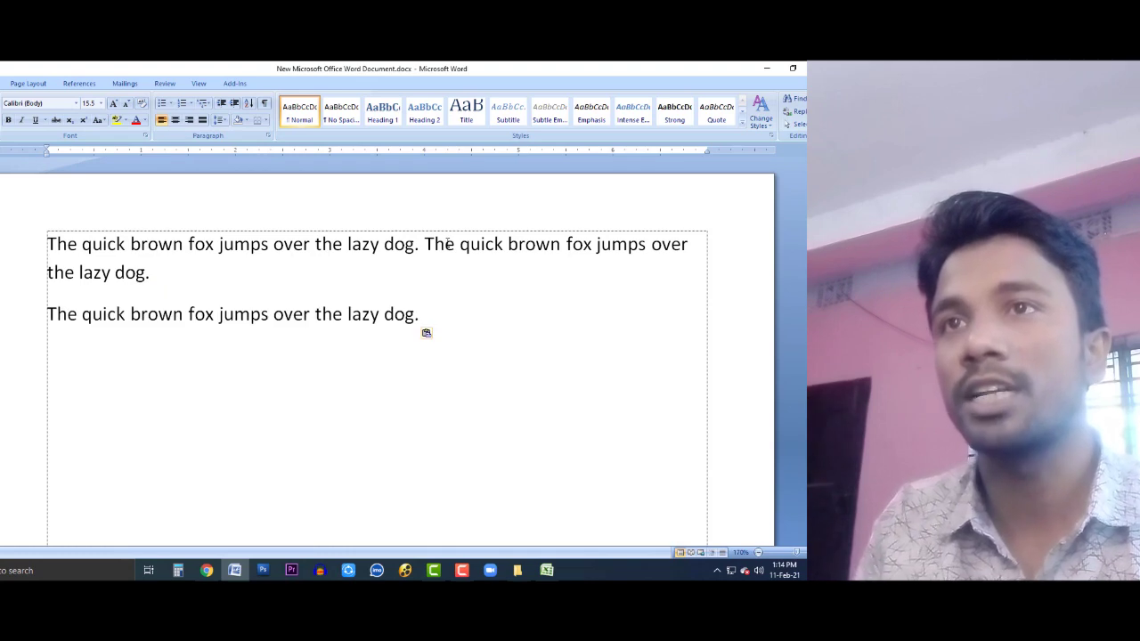
key(Up)
key(BackSpace)
key(ctrl+v)
key(ctrl+v)
key(ctrl+v)
key(ctrl+v)
key(ctrl+v)
key(ctrl+v)
key(ctrl+v)
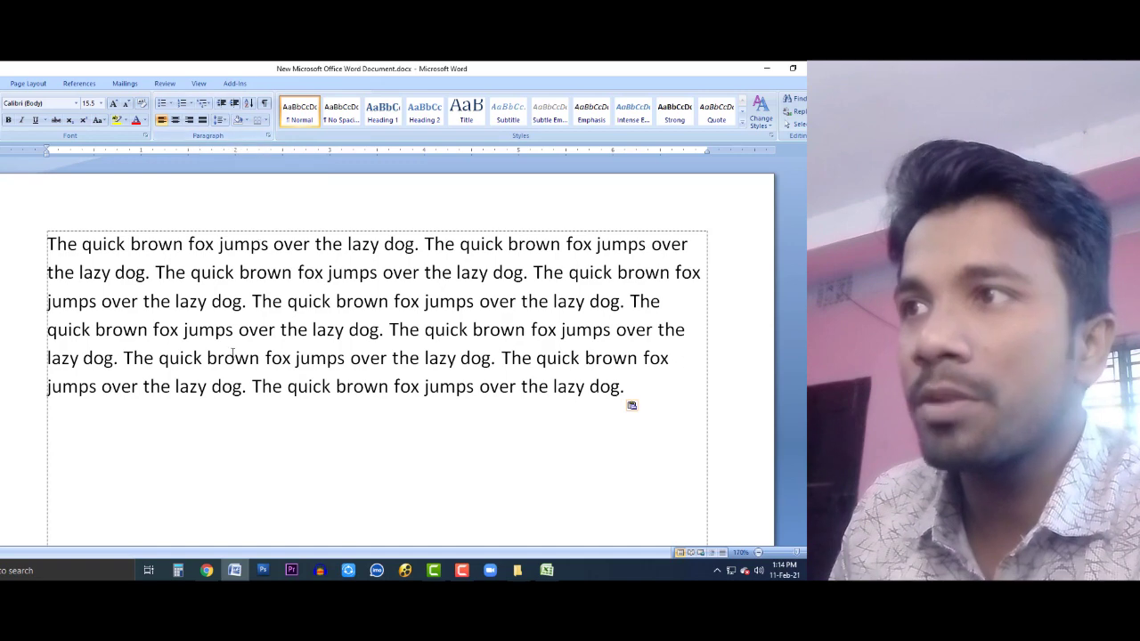
key(ctrl+a)
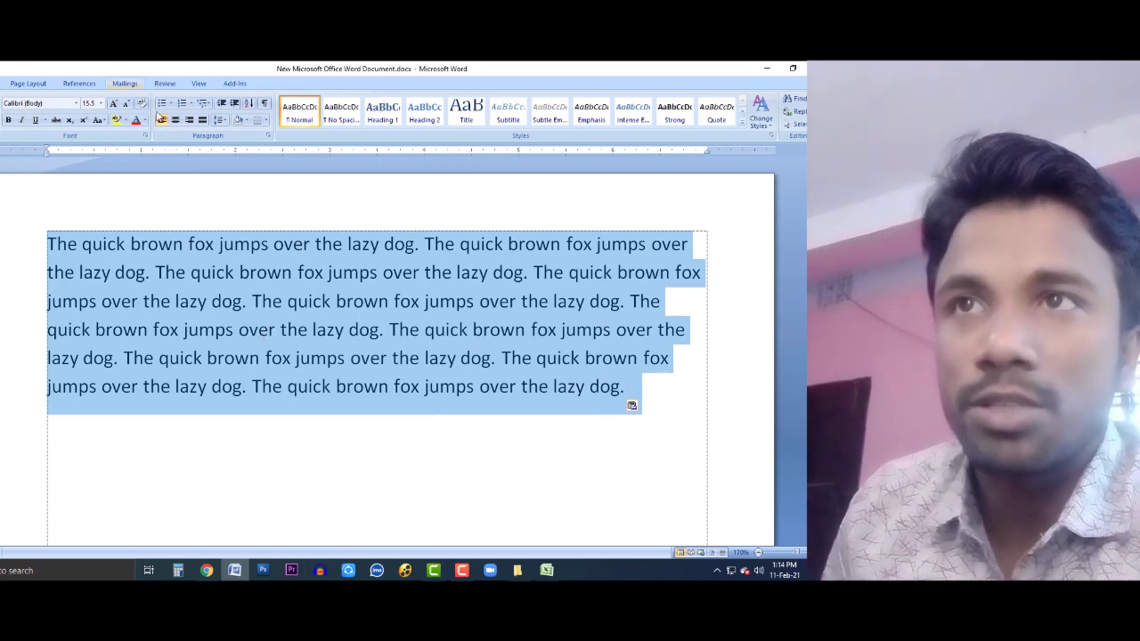
Step: Try centre, left and right alignment on the selected paragraph
click(187, 327)
drag(20, 259, 80, 389)
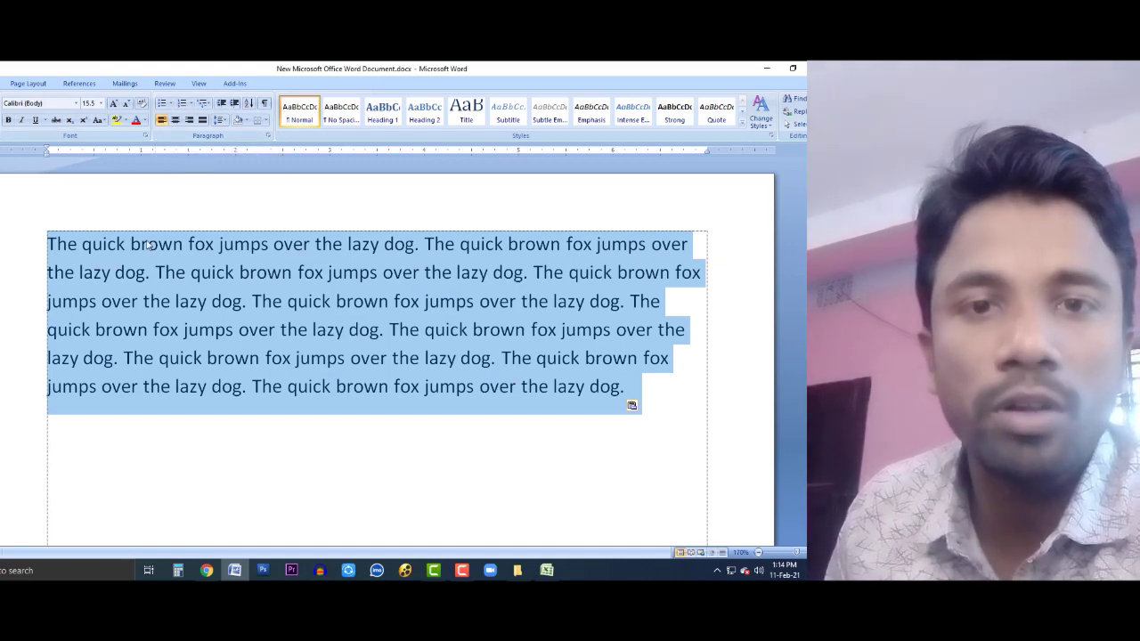
click(176, 119)
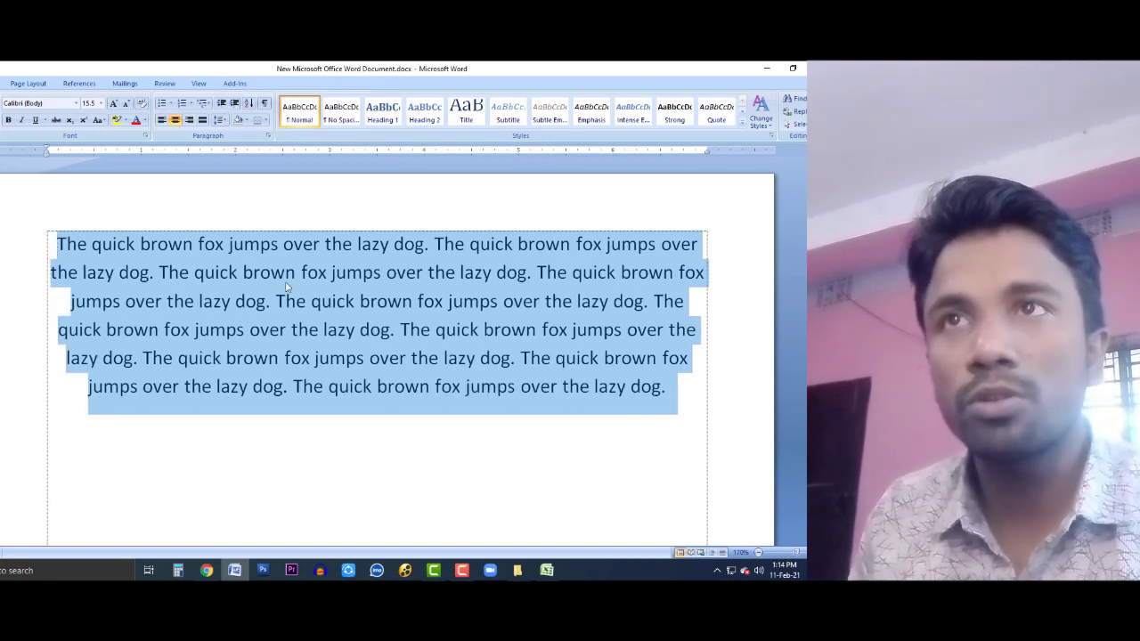
key(ctrl+l)
key(ctrl+e)
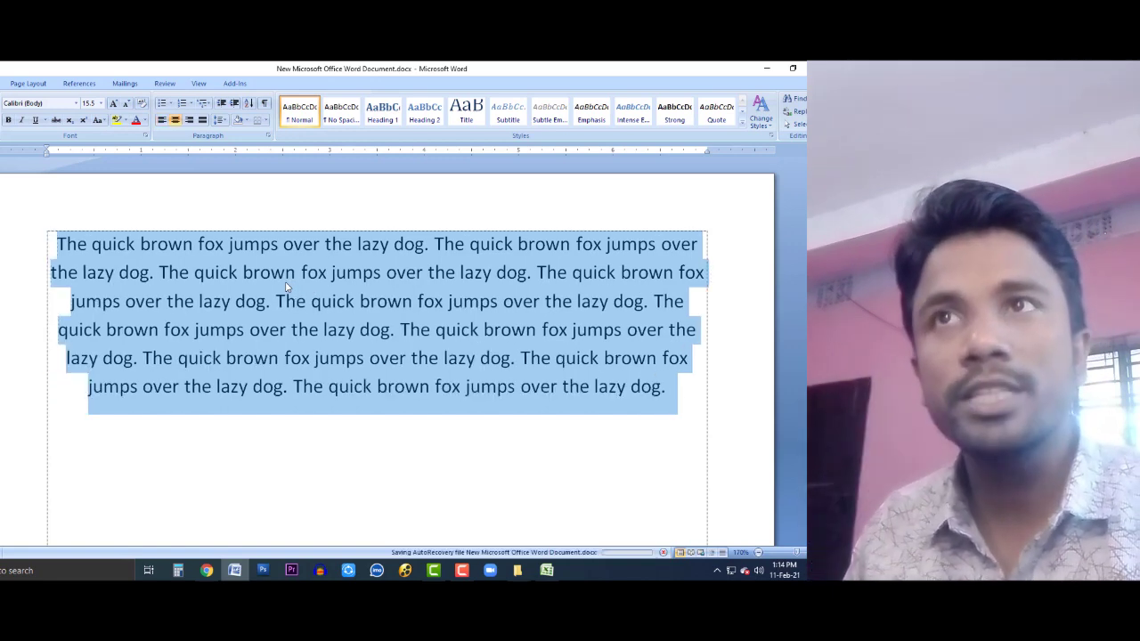
click(190, 121)
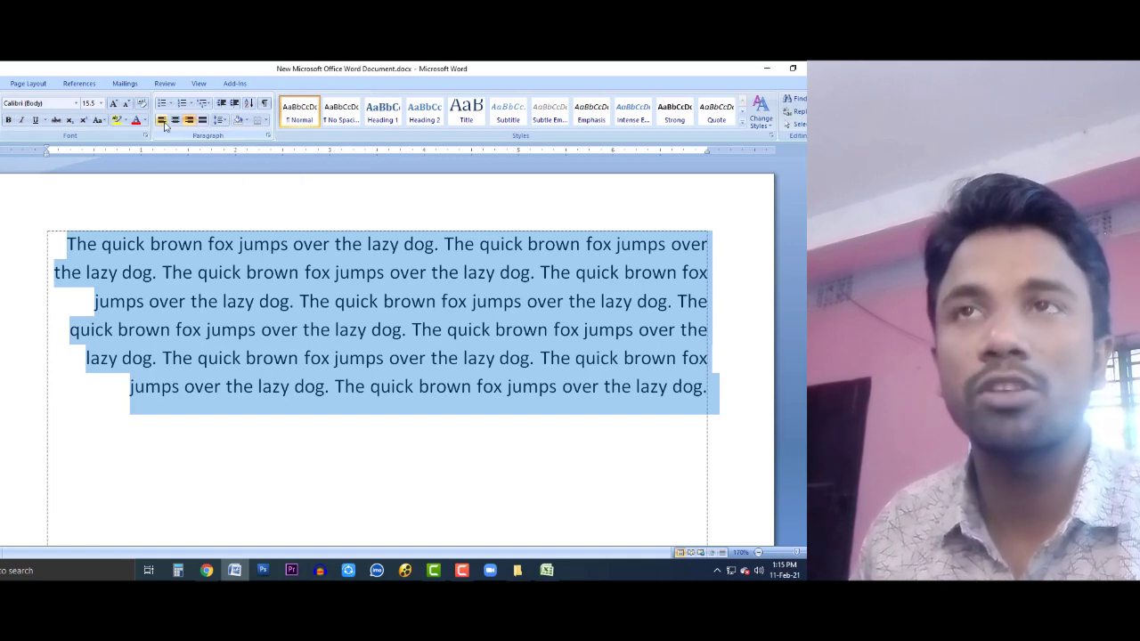
click(164, 122)
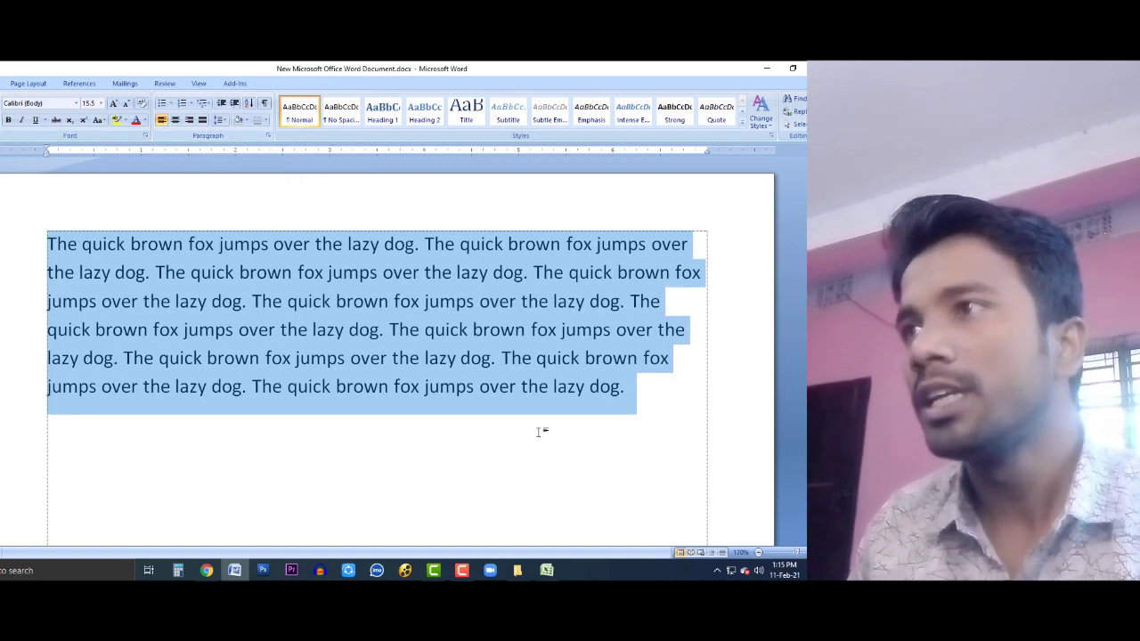
click(536, 432)
Step: Select the whole fox paragraph and justify it to both margins
scroll(703, 259, up, 3)
scroll(703, 259, up, 1)
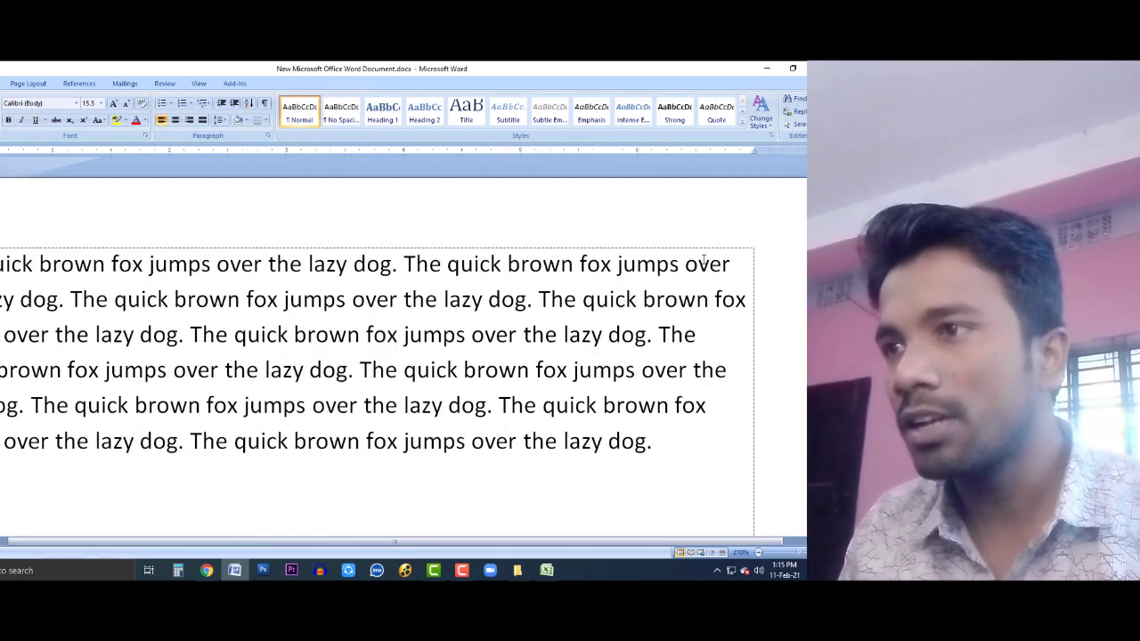
click(736, 265)
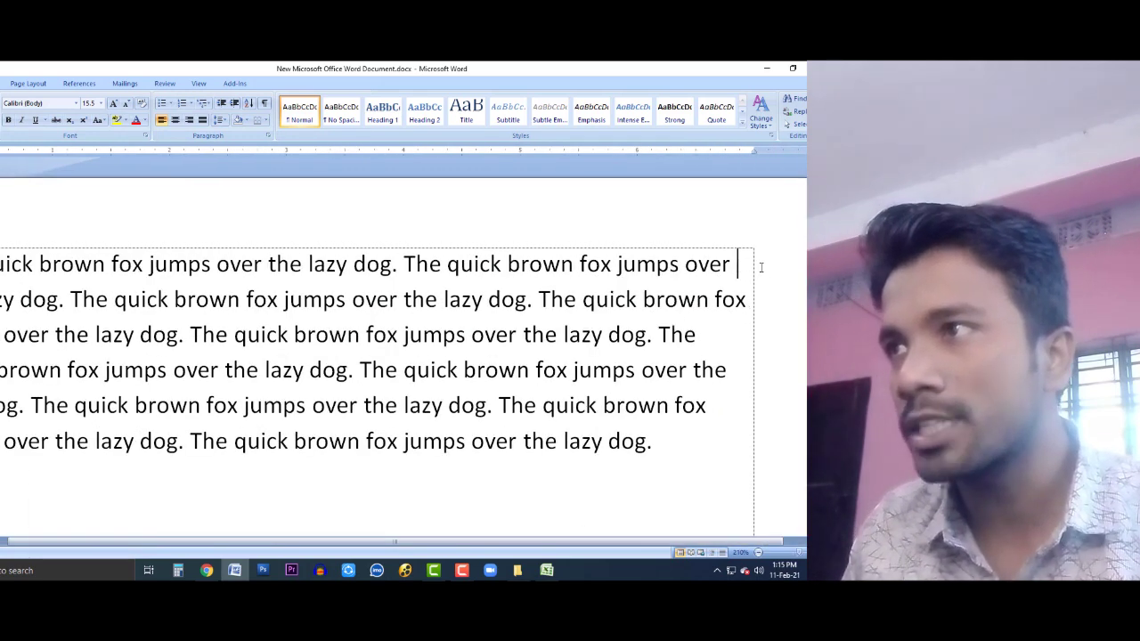
click(753, 300)
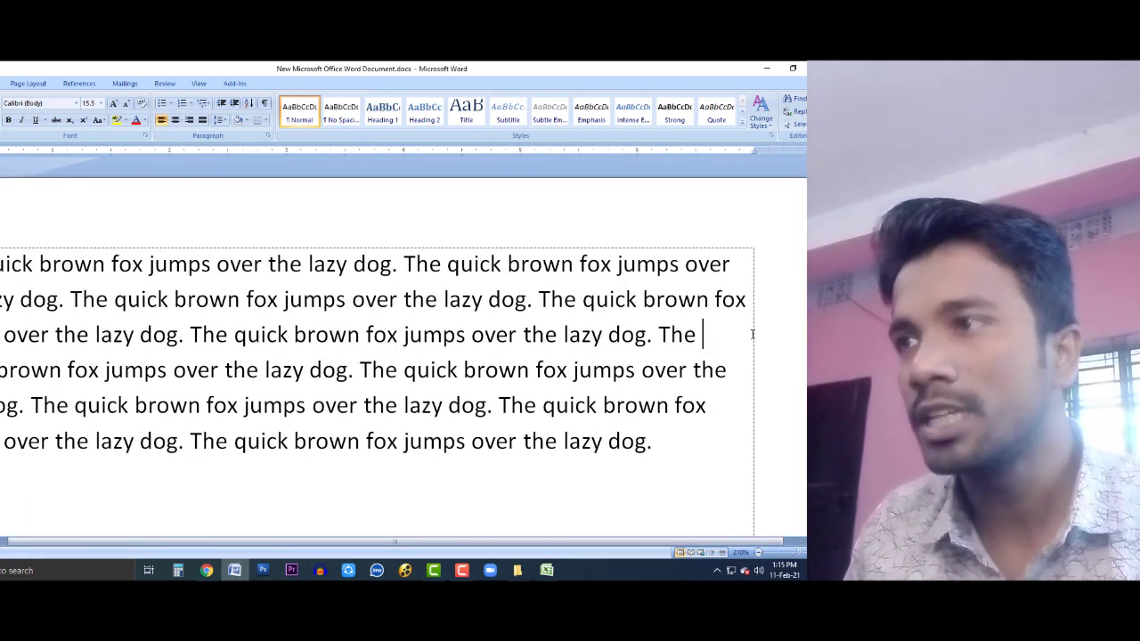
scroll(664, 394, down, 3)
scroll(608, 356, up, 3)
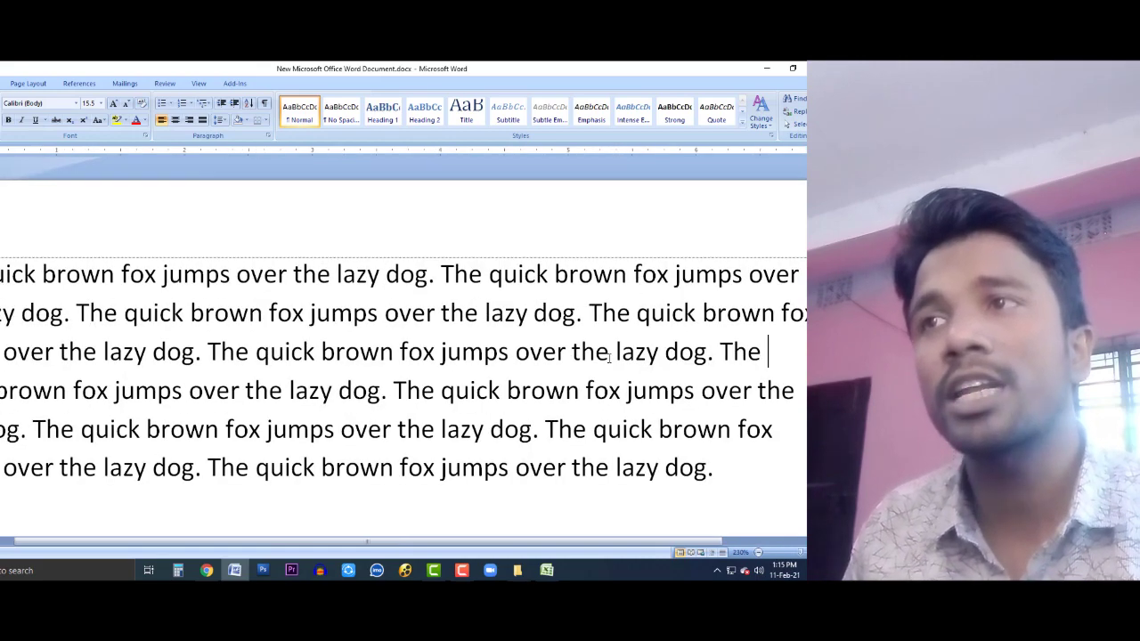
scroll(606, 349, down, 1)
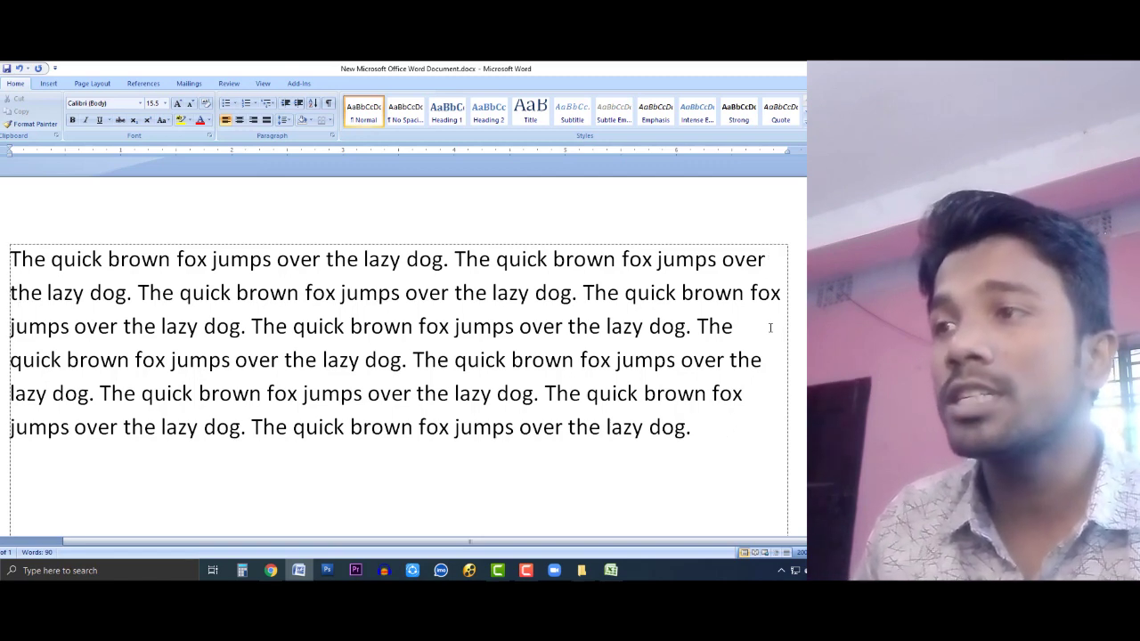
click(712, 437)
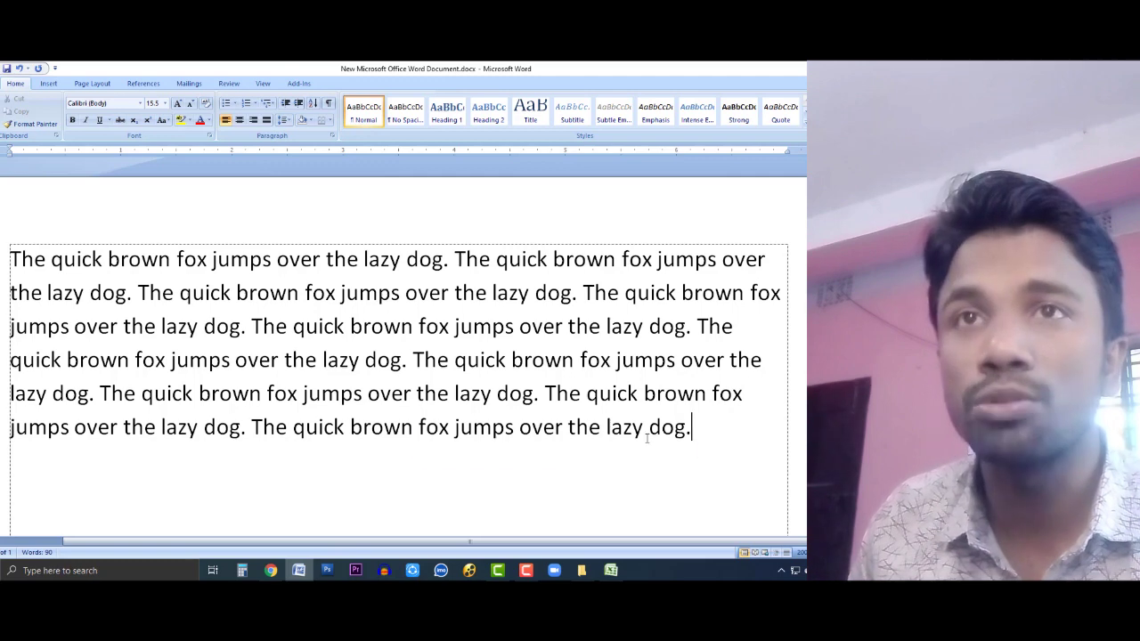
drag(713, 437, 12, 258)
click(267, 121)
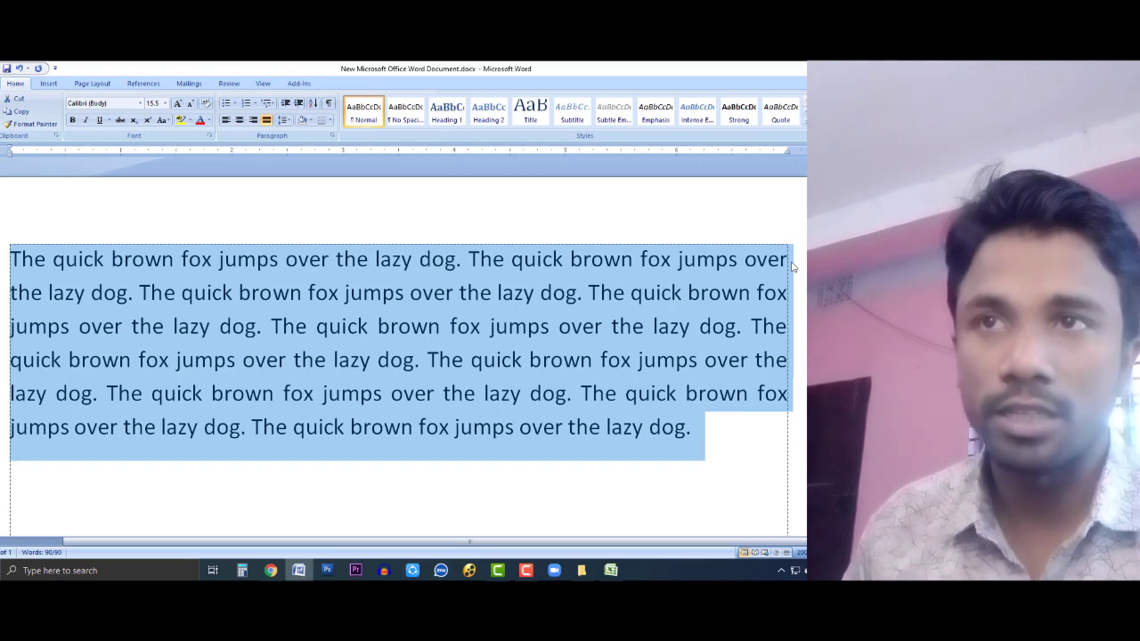
click(379, 394)
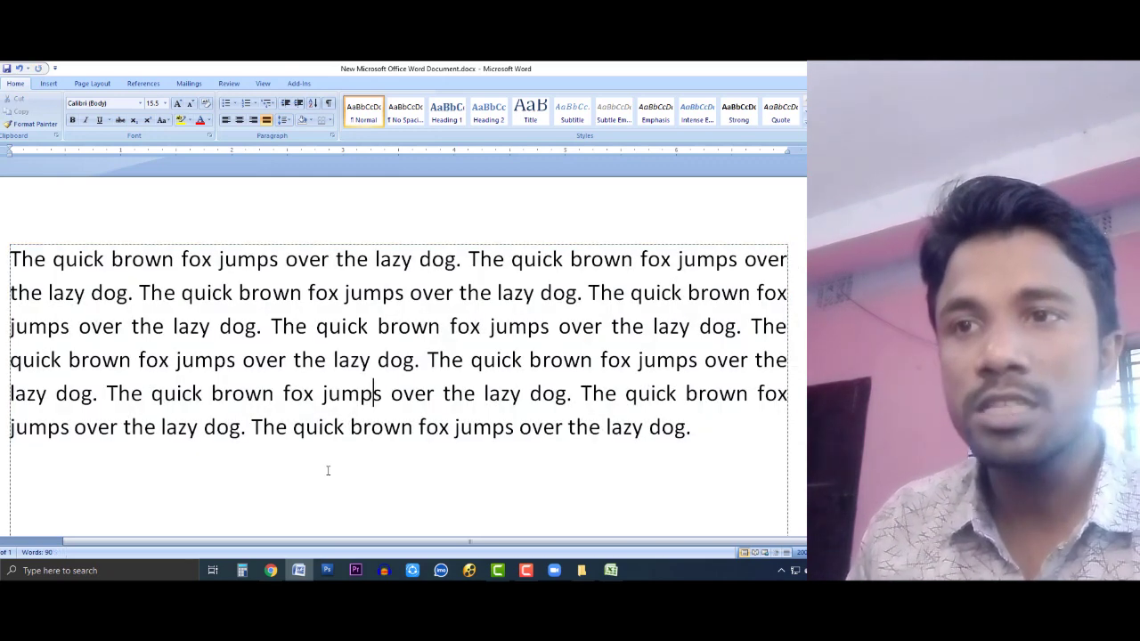
click(271, 571)
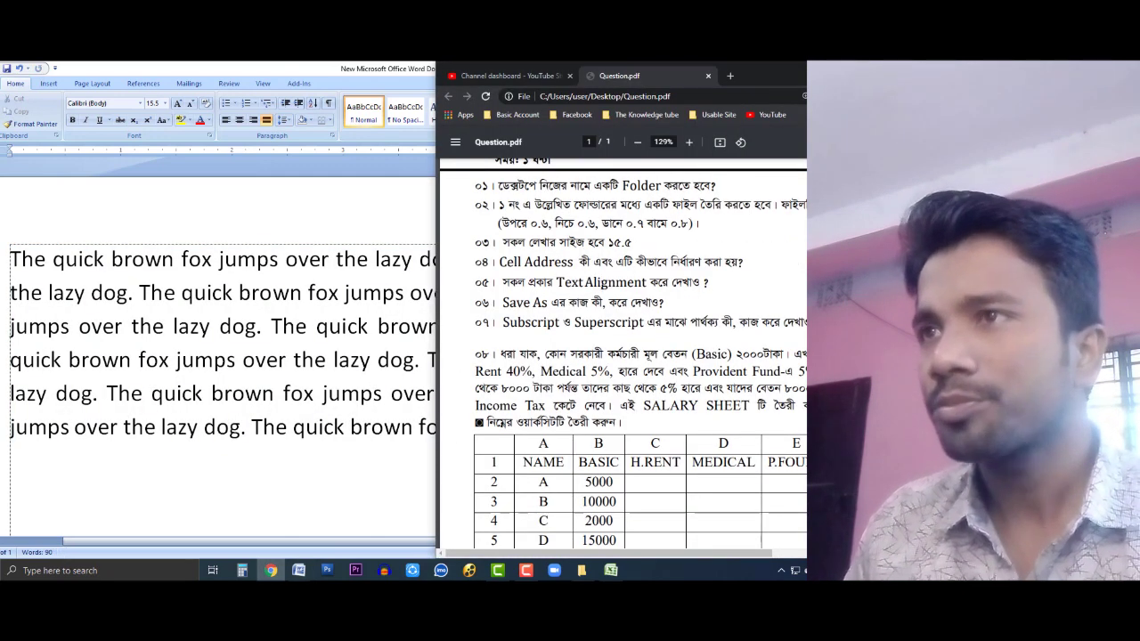
Step: Scroll Question.pdf to the Subscript and Superscript task, highlight it, then return to Word
scroll(605, 291, down, 1)
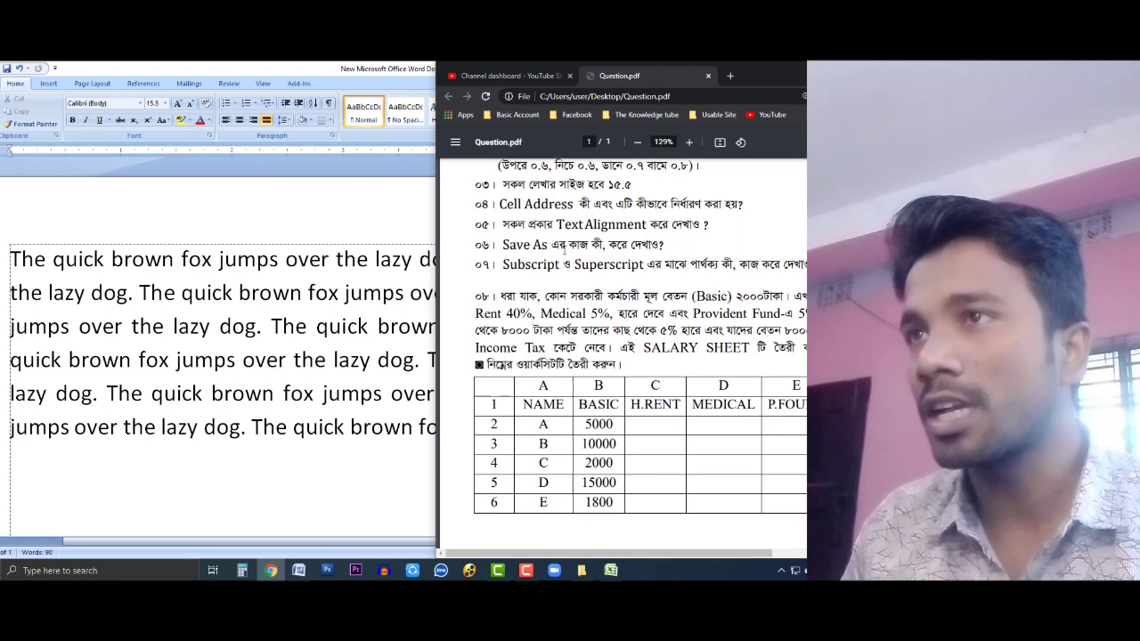
drag(504, 265, 647, 249)
click(651, 264)
double_click(793, 267)
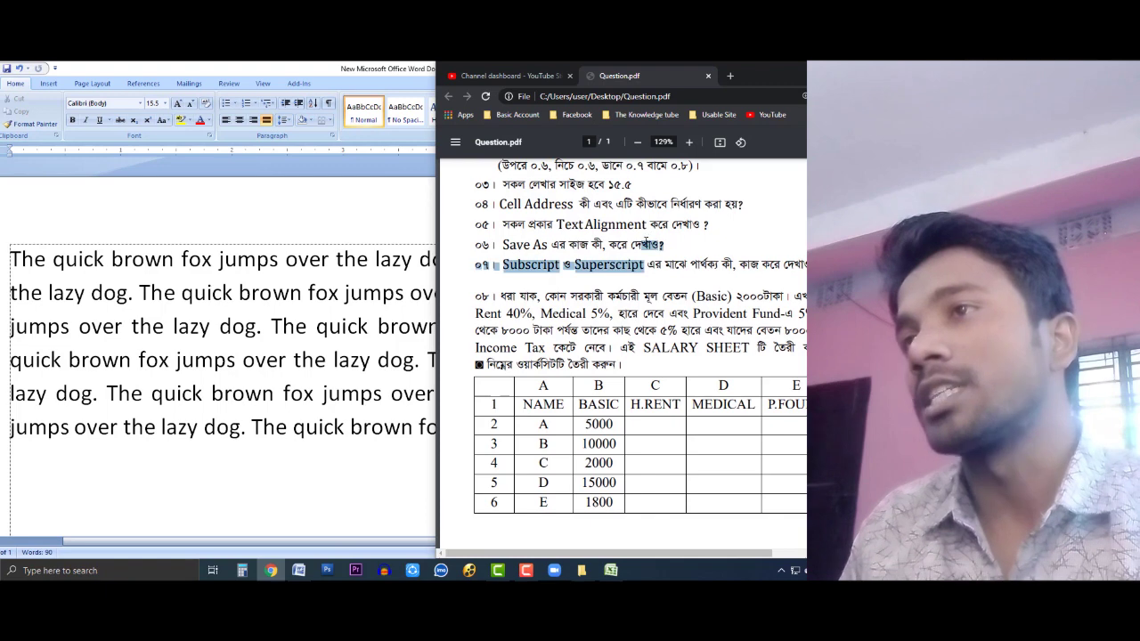
click(589, 274)
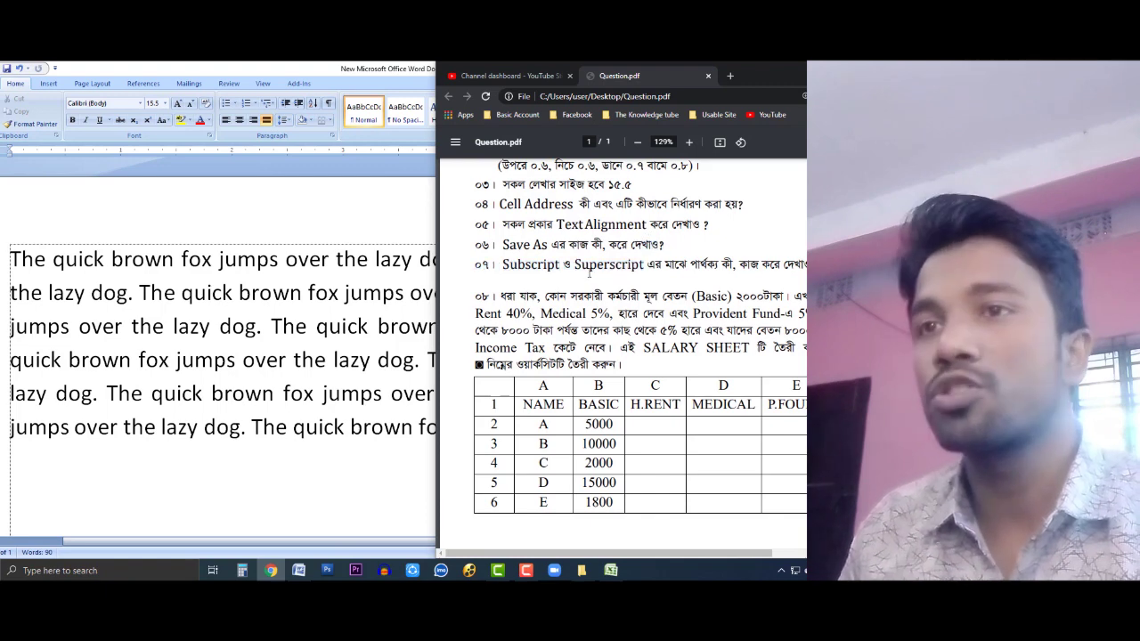
click(295, 459)
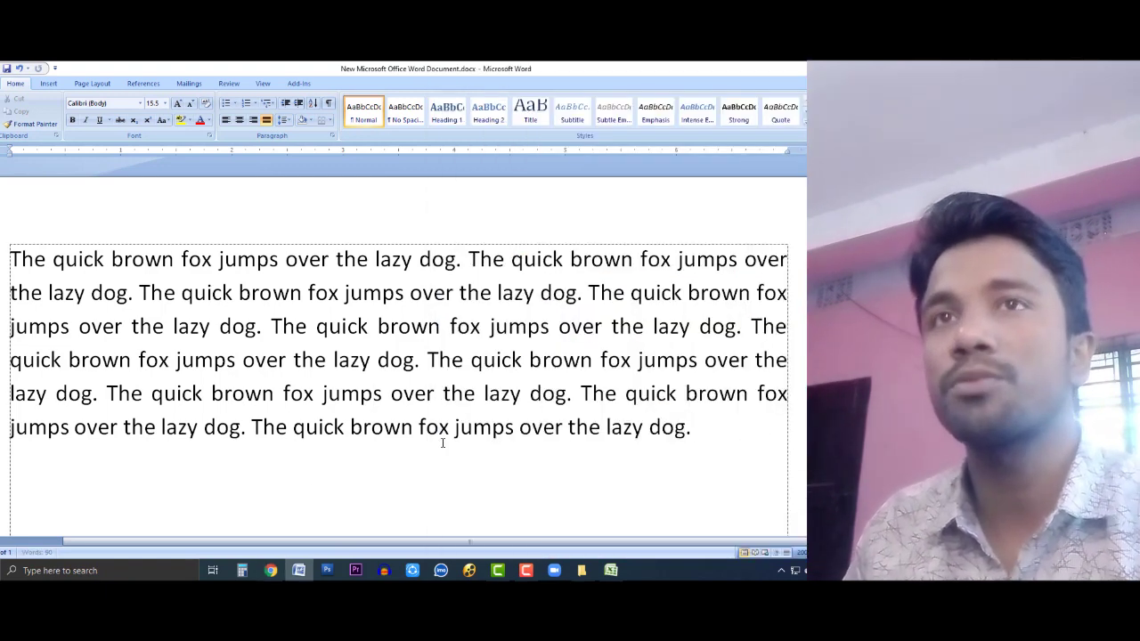
Step: Type A2 on the empty line below the paragraph and make its 2 superscript
key(BackSpace)
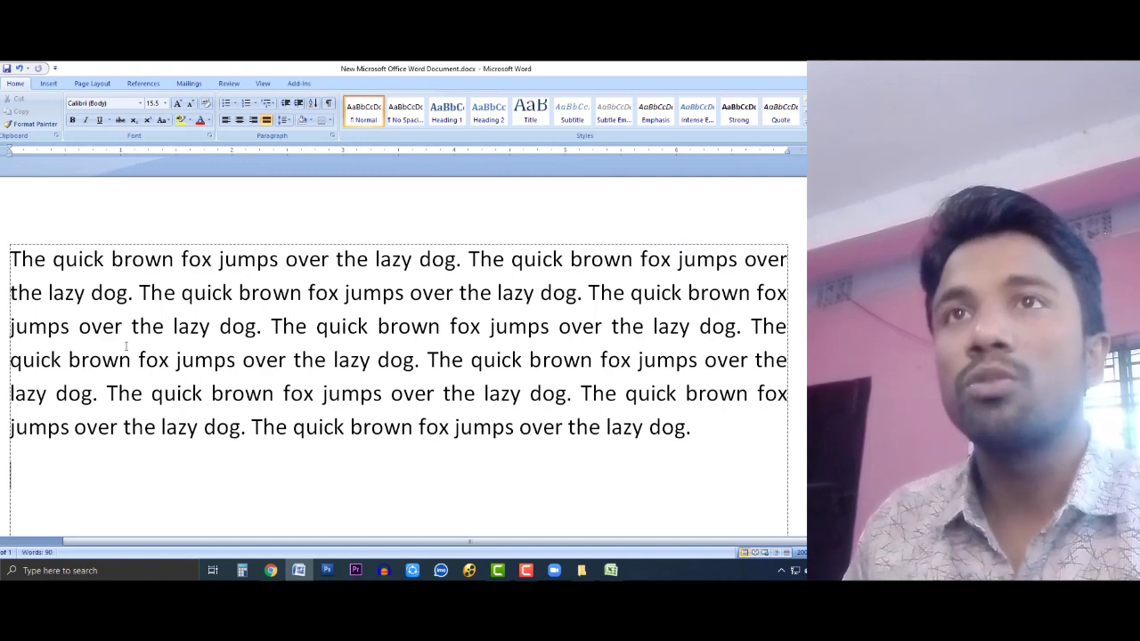
scroll(155, 273, down, 1)
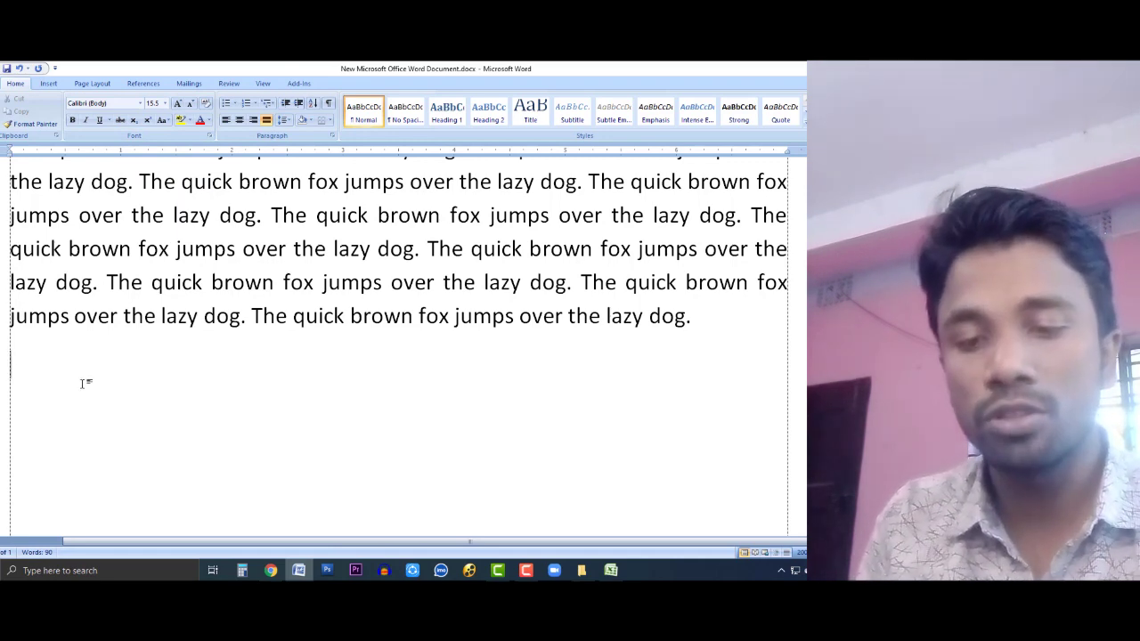
text(A)
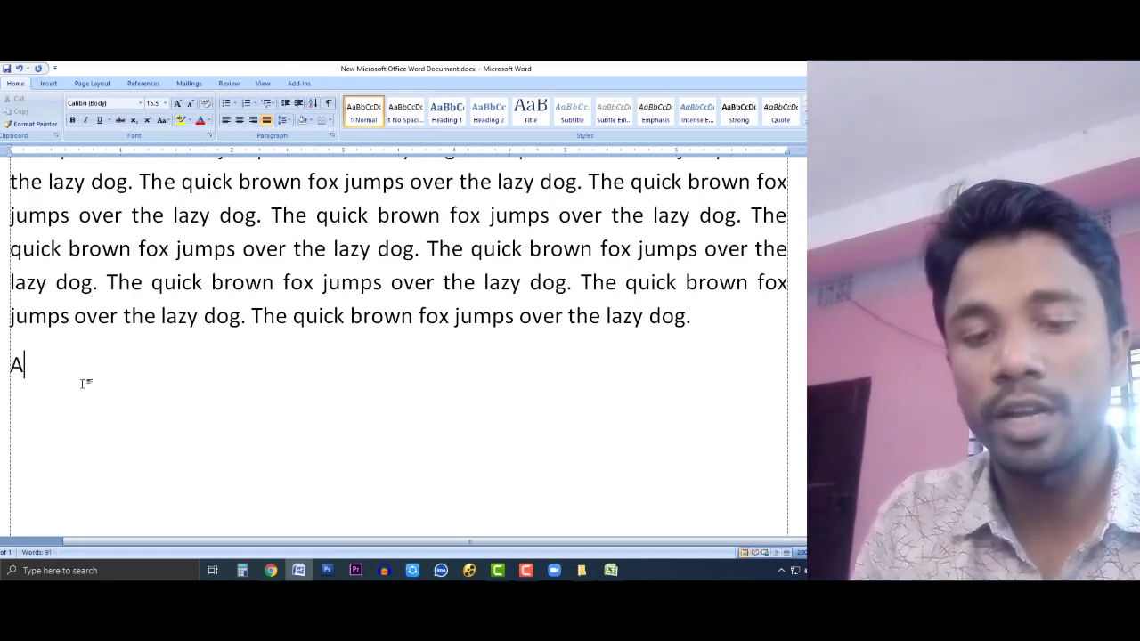
text(2)
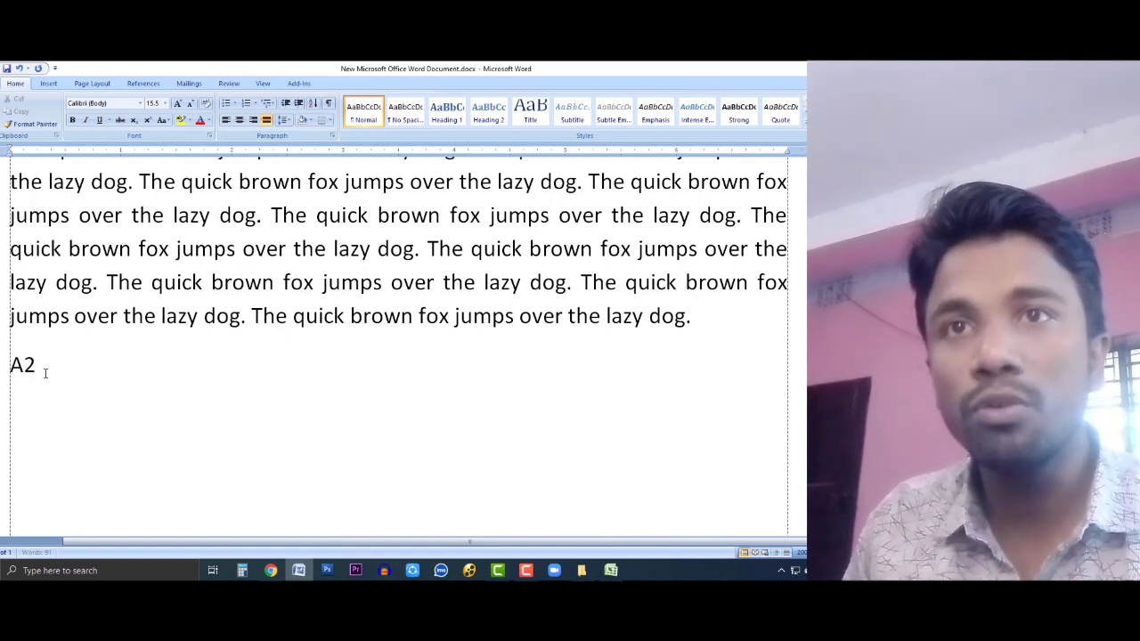
drag(35, 366, 24, 367)
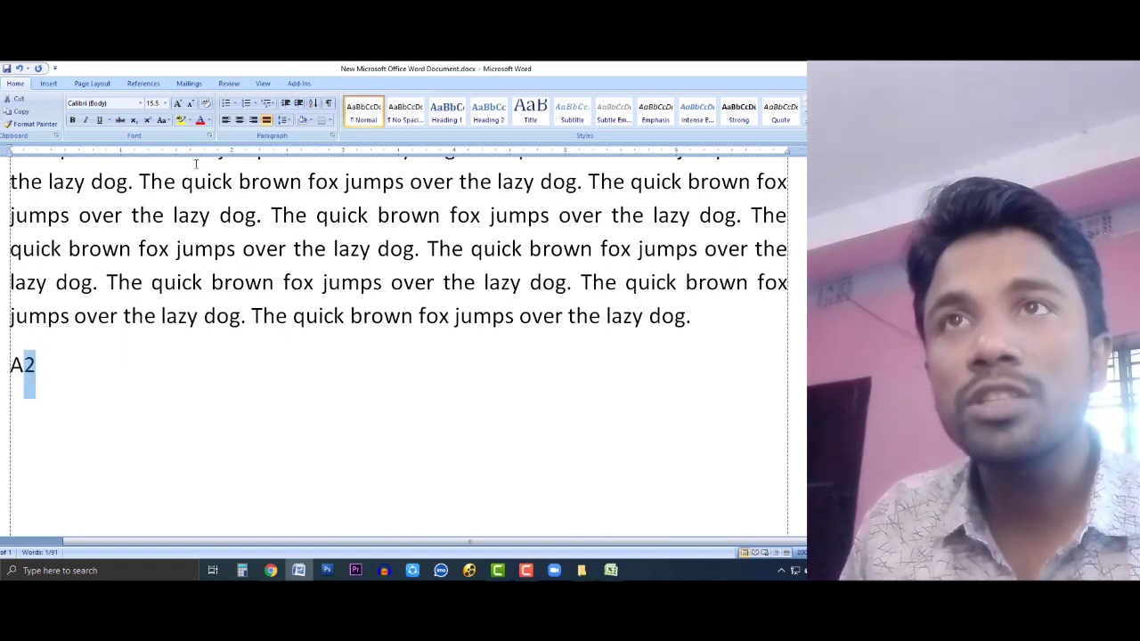
click(147, 120)
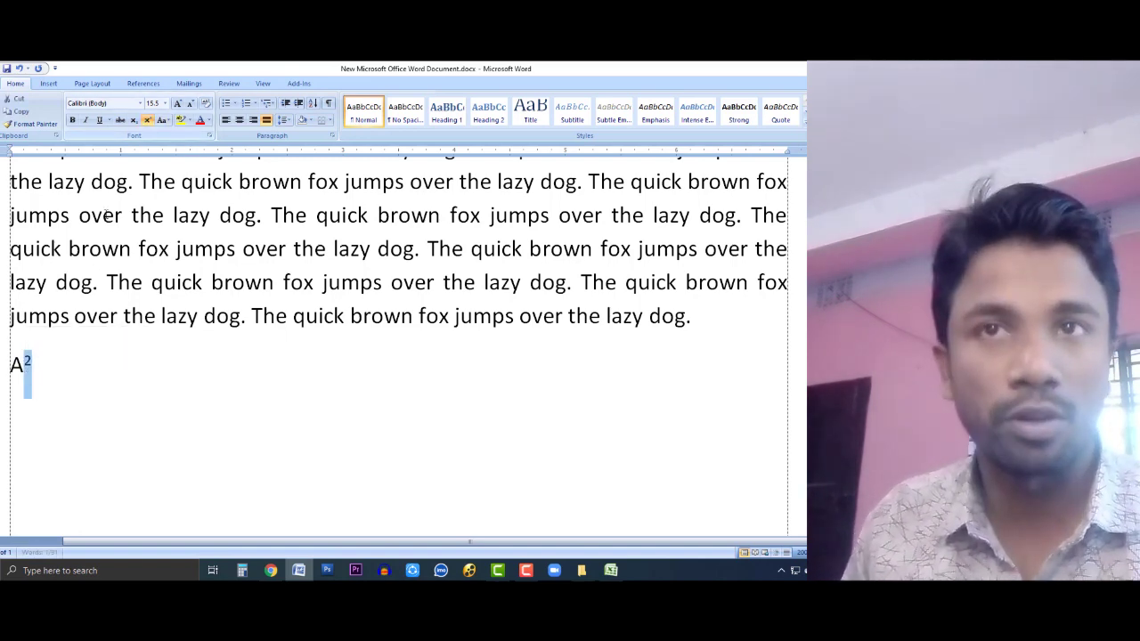
click(71, 363)
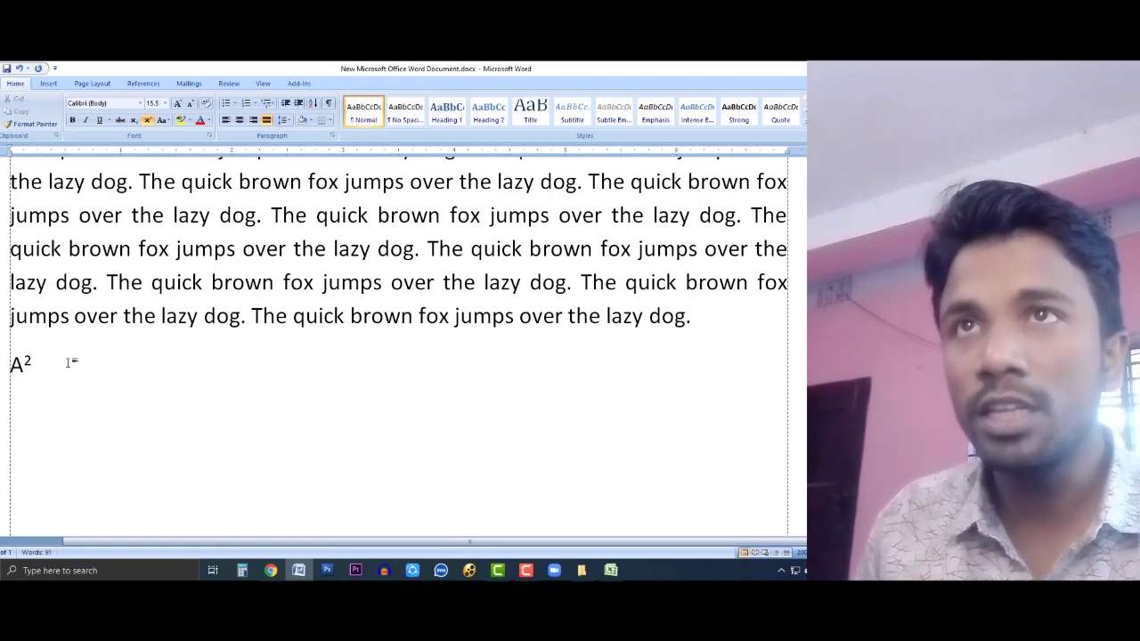
Step: Type B2 with a subscript 2 and join it onto the A² line as A²B₂
key(Return)
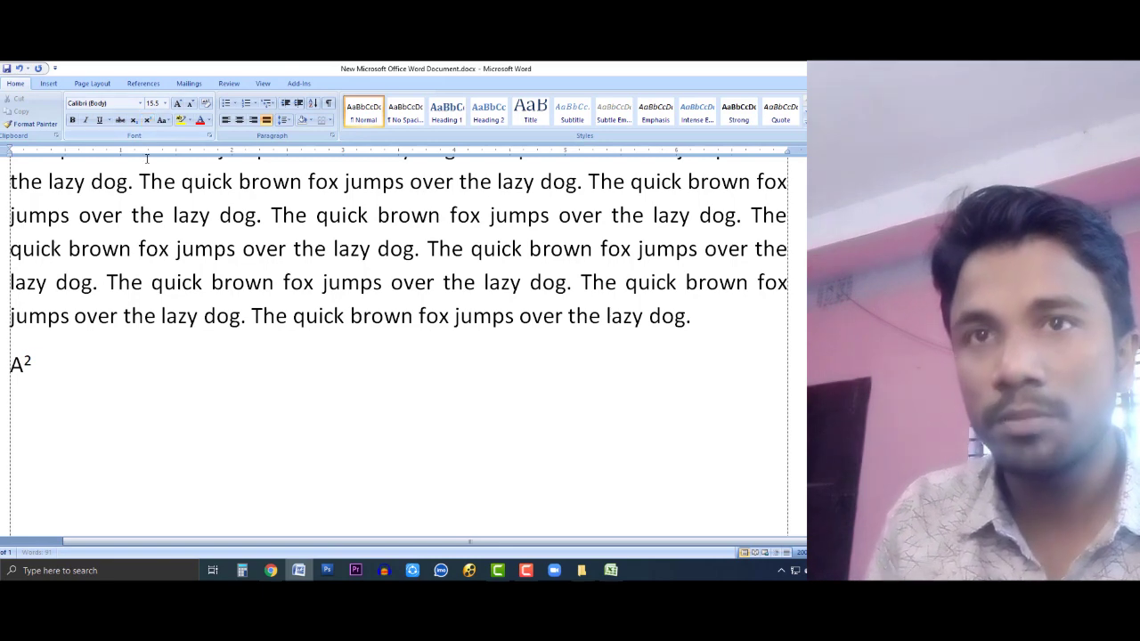
text(B)
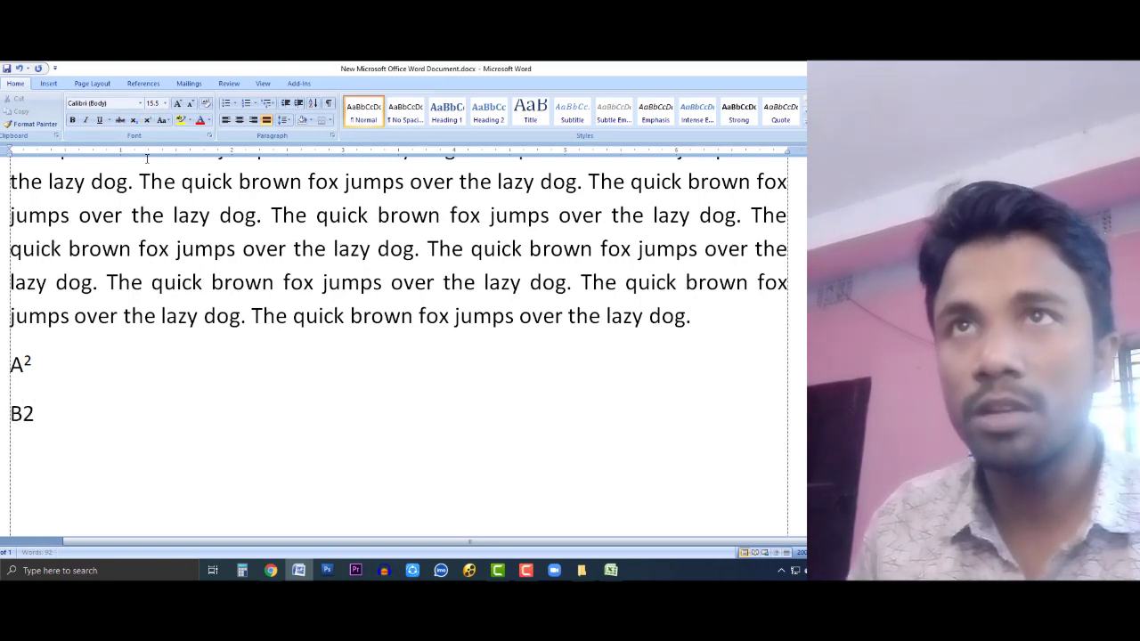
text(2)
key(shift+Left)
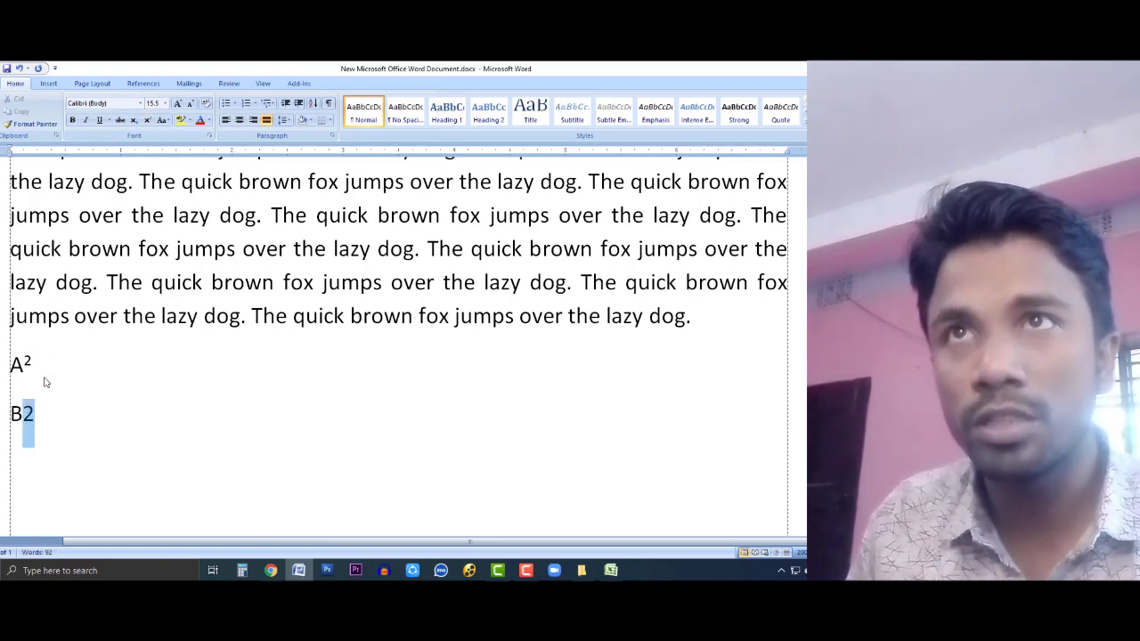
click(133, 119)
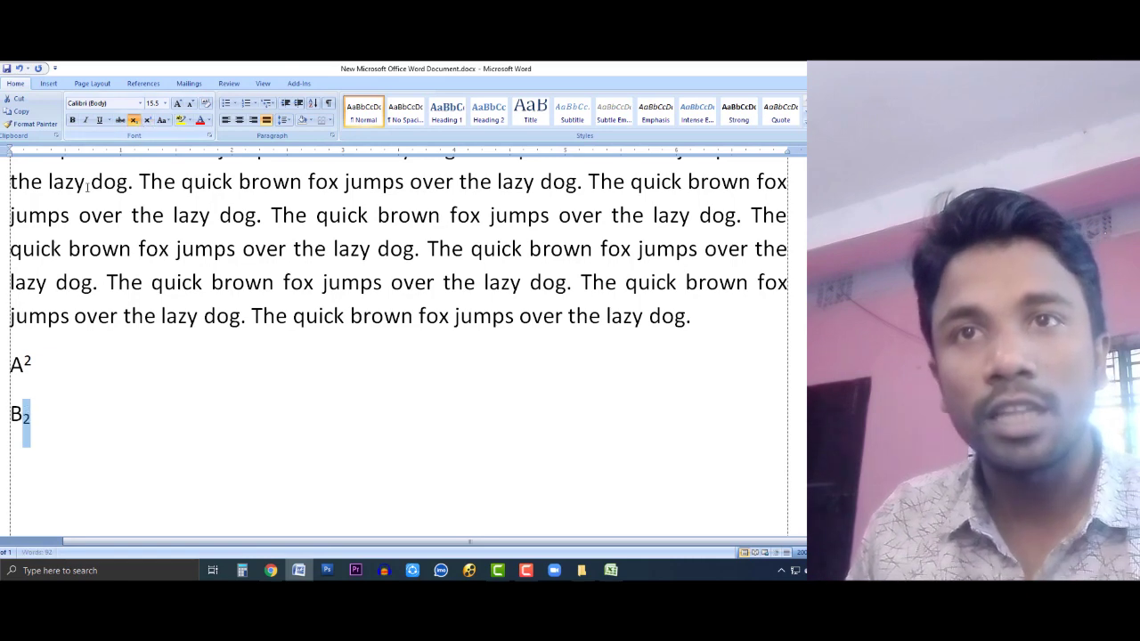
click(40, 414)
click(33, 364)
key(Delete)
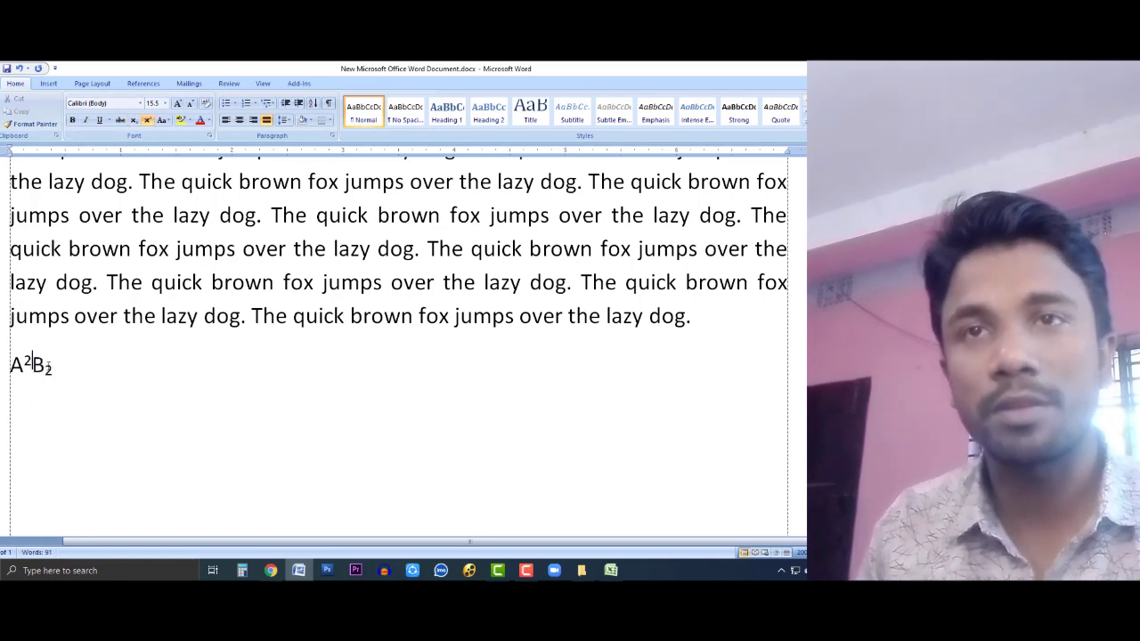
key(Right)
key(Left)
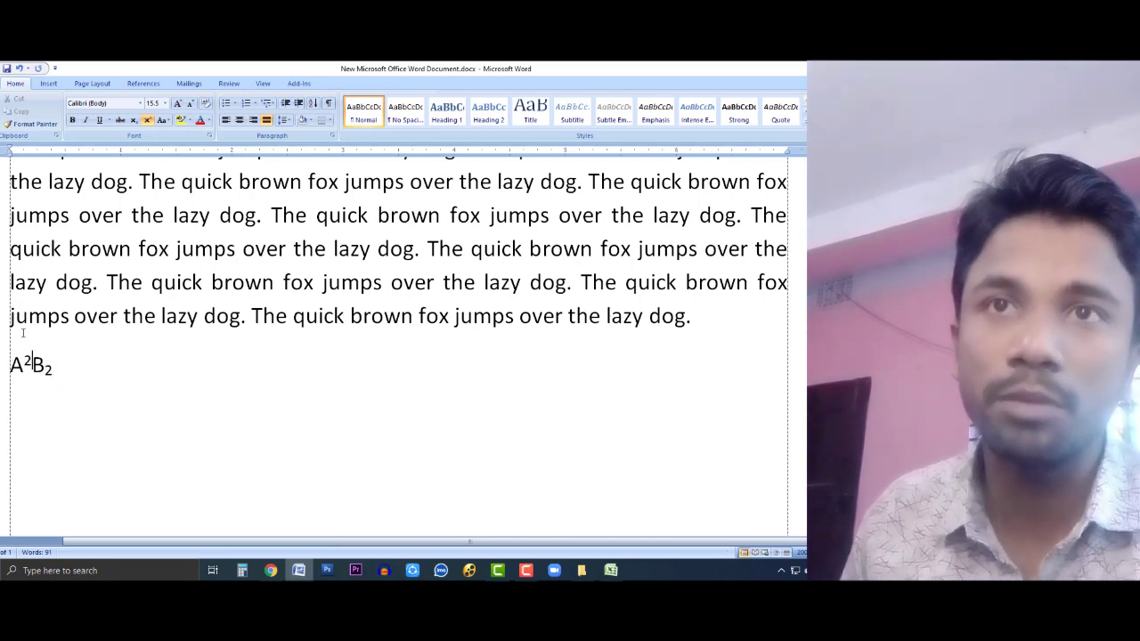
drag(57, 367, 44, 369)
triple_click(32, 367)
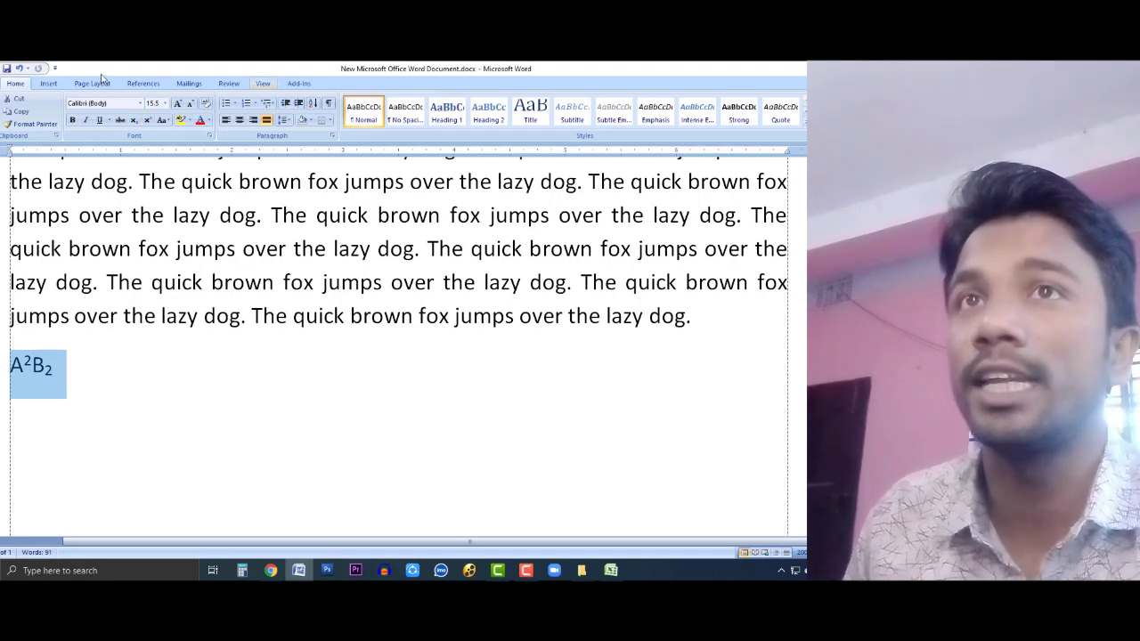
Step: Browse the Insert ribbon's built-in equation gallery, then close it
click(48, 83)
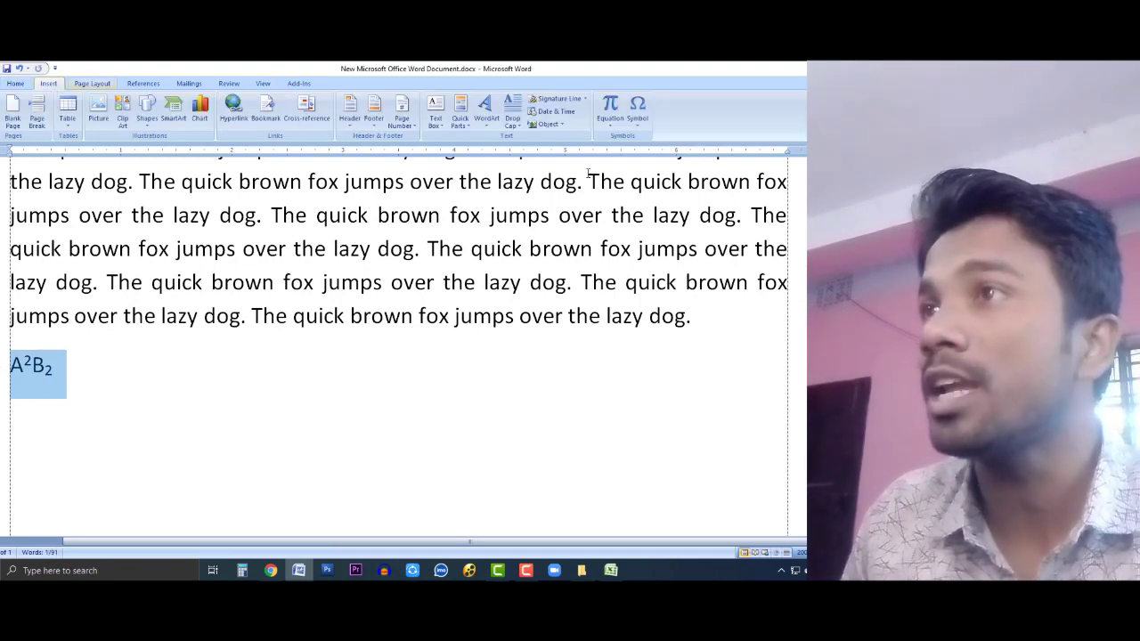
click(610, 127)
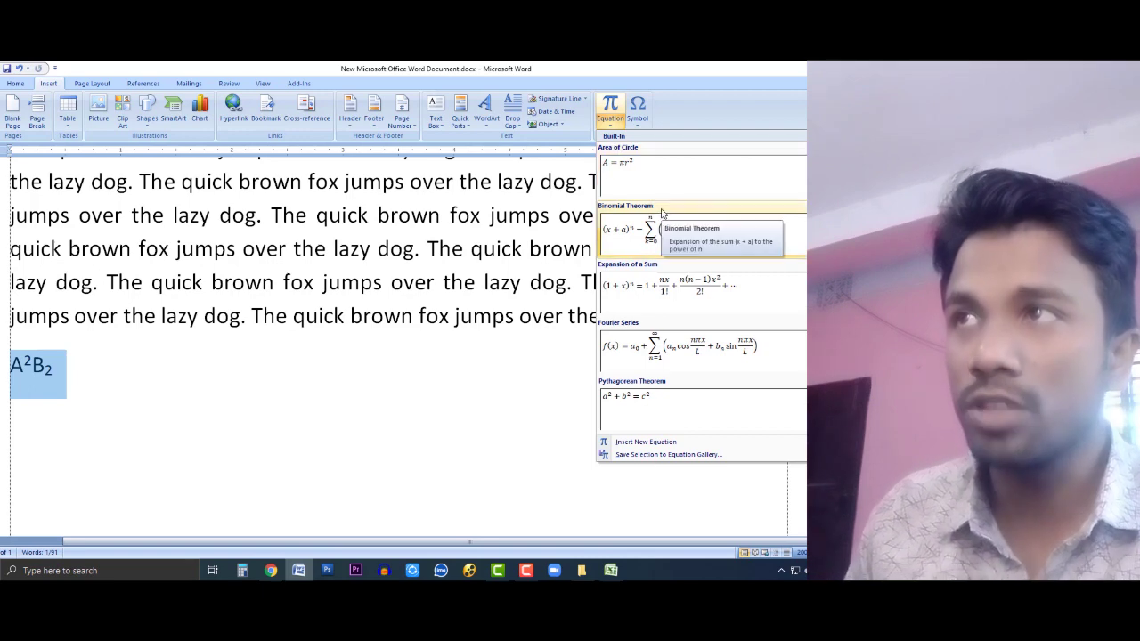
click(76, 379)
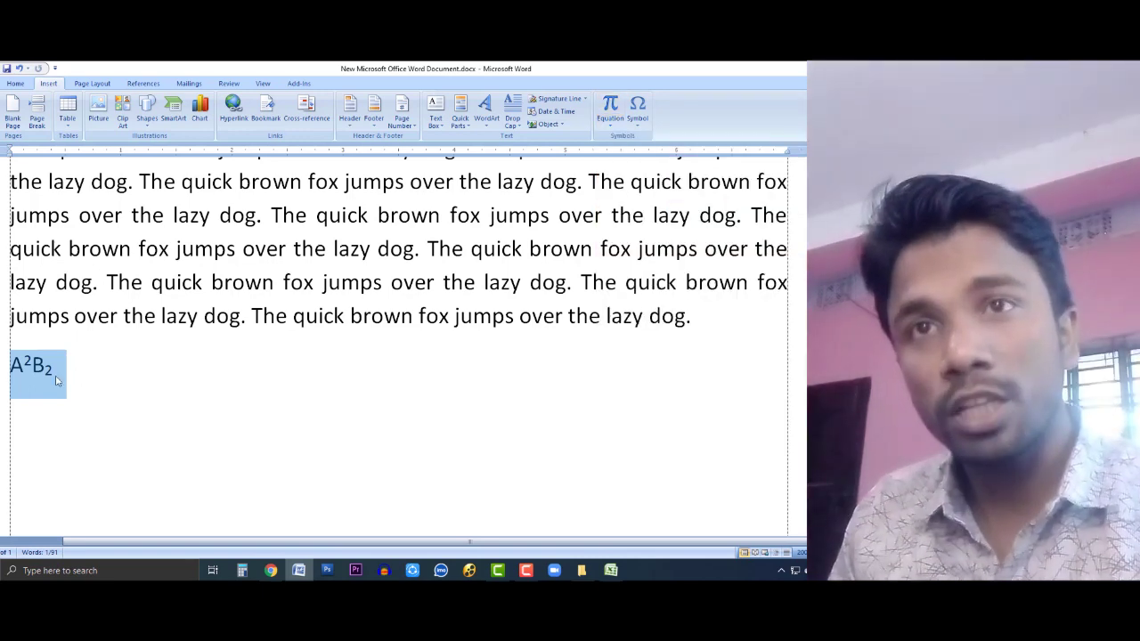
click(73, 384)
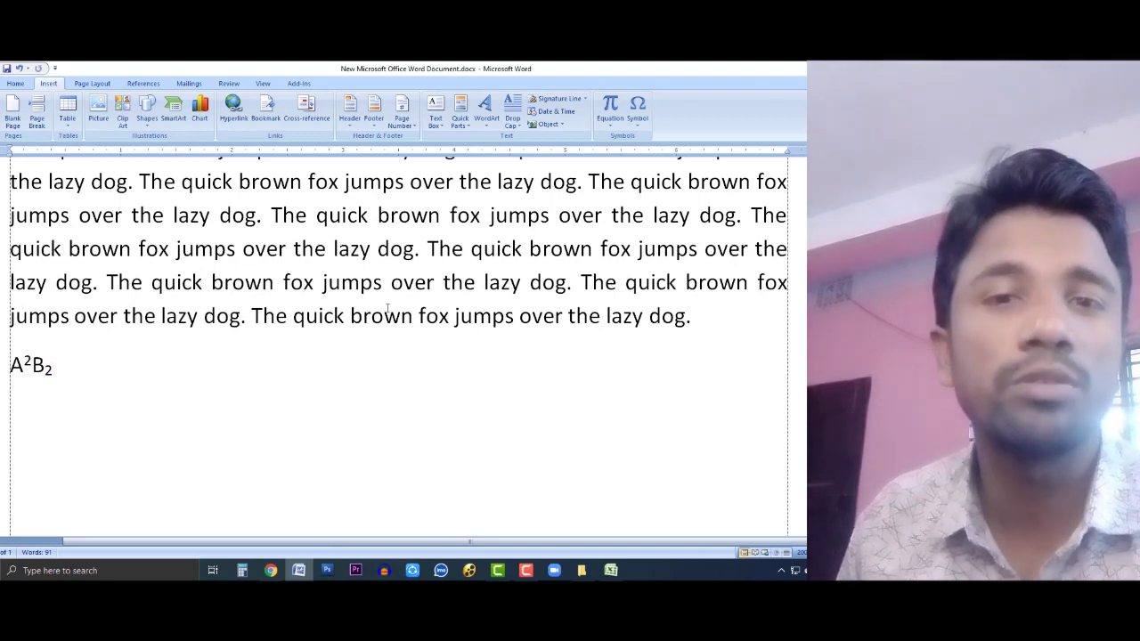
Step: Select the A²B₂ line and return to the Home ribbon's font options
drag(79, 369, 7, 366)
click(119, 388)
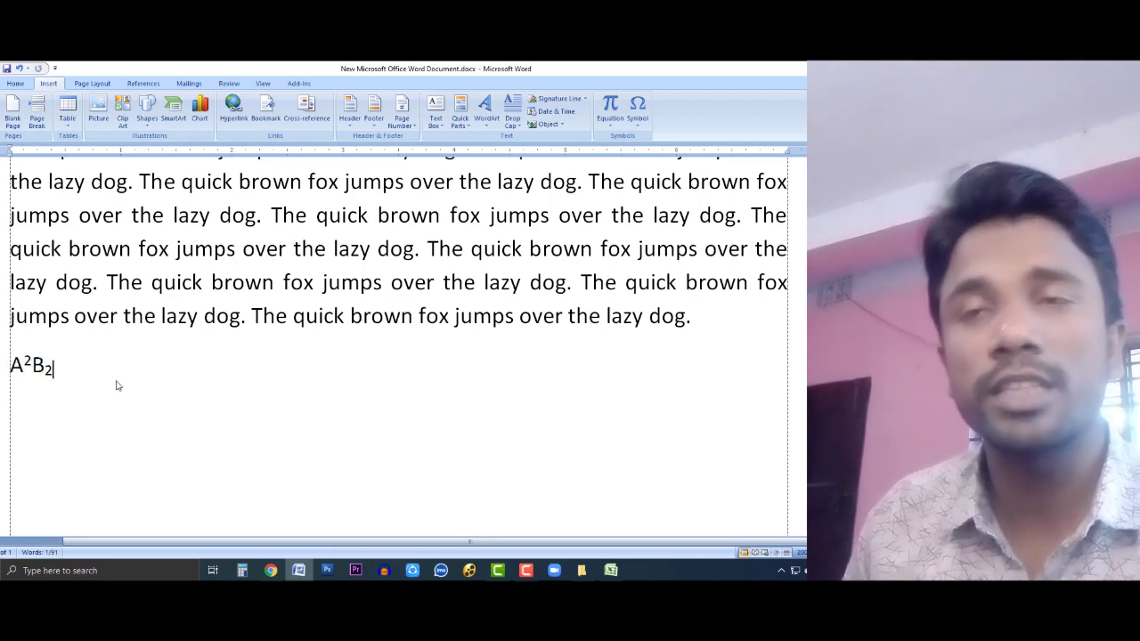
drag(97, 369, 5, 367)
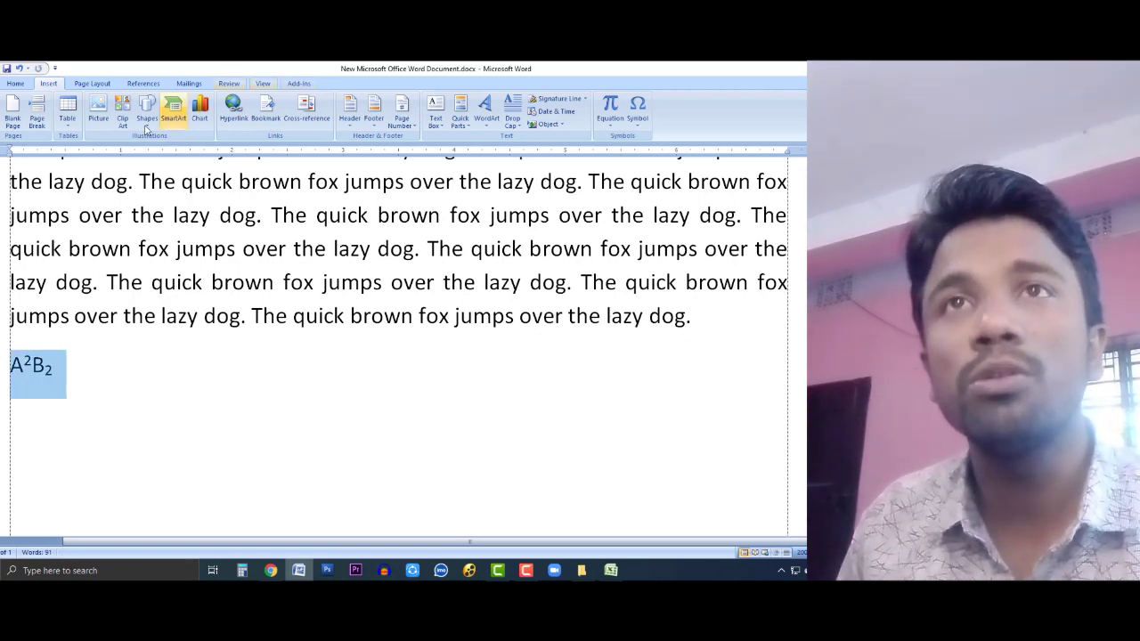
click(15, 83)
Step: Remove the superscript and subscript from A²B₂, leaving plain A2B2, and start a new line
click(131, 121)
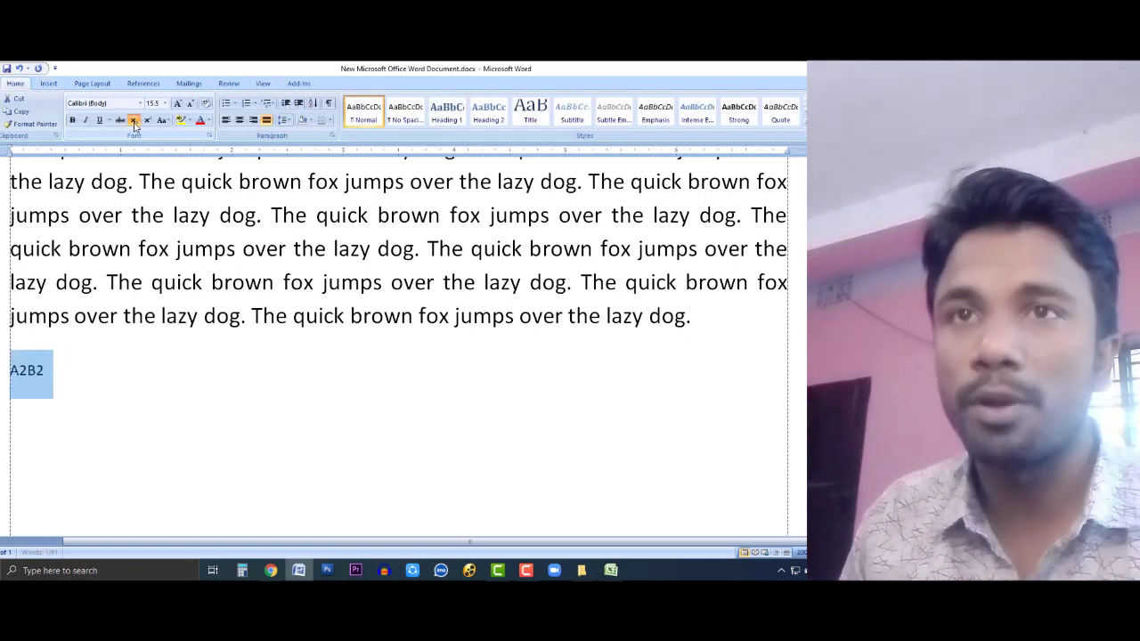
click(100, 379)
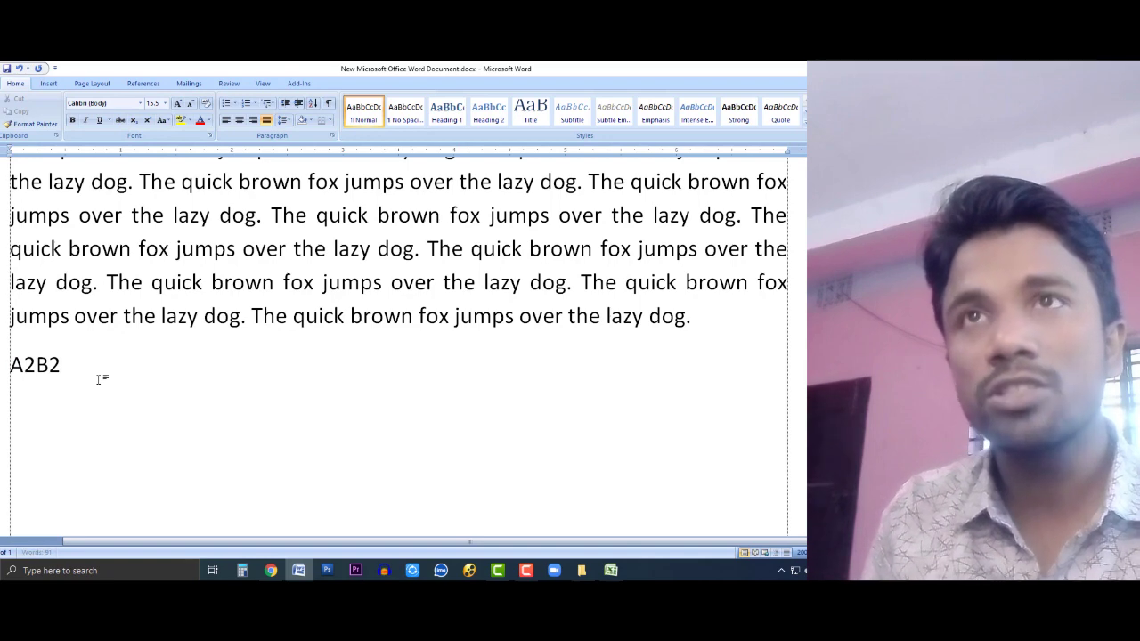
key(Return)
Step: Type a2+b2 and H2O on two new lines, correcting typos
text(a2)
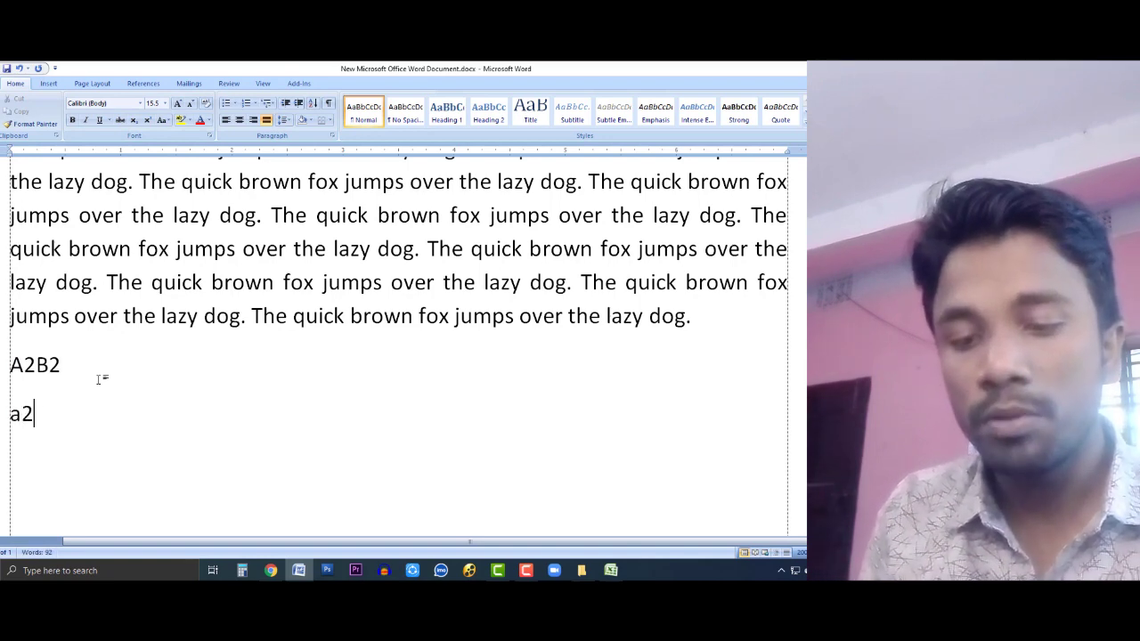
text(+b^)
key(BackSpace)
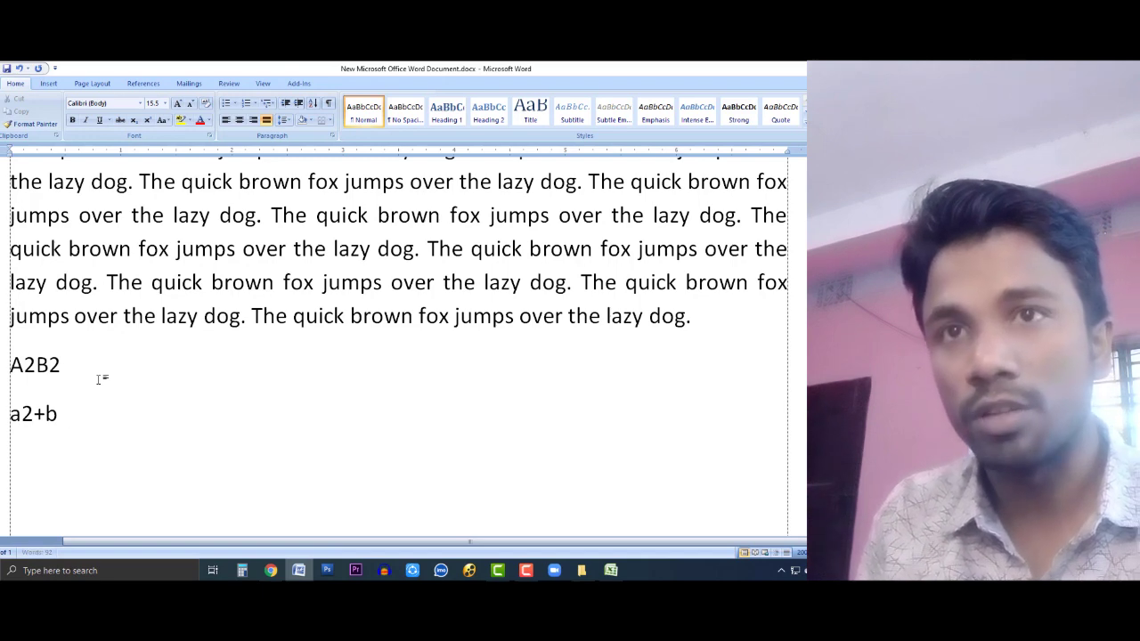
text(2)
key(Return)
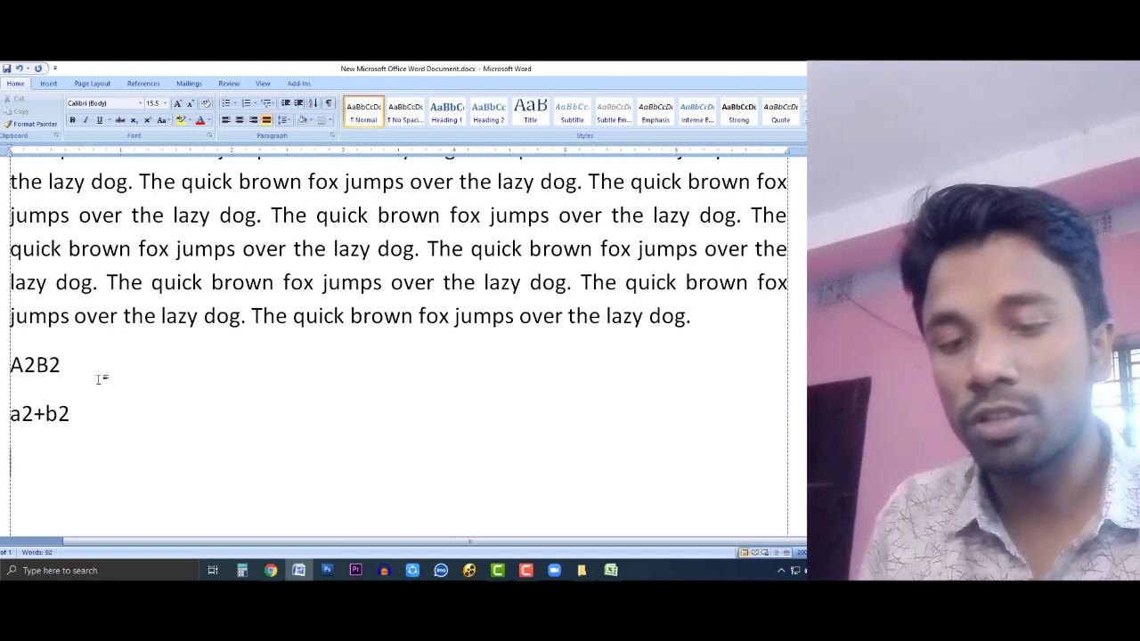
text(h)
key(BackSpace)
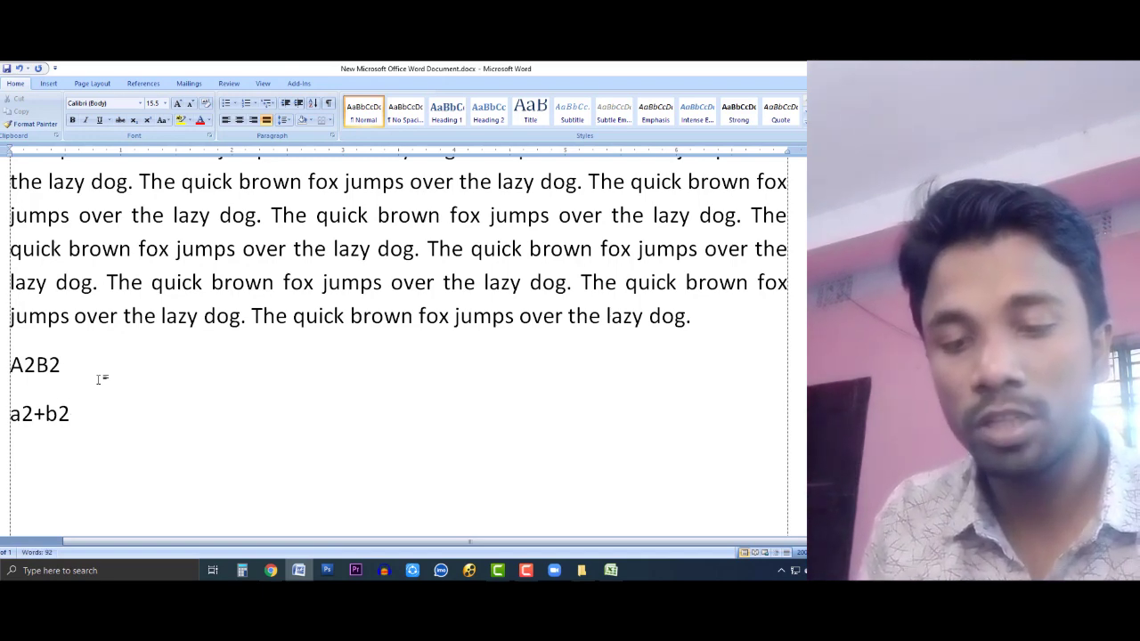
text(H2O)
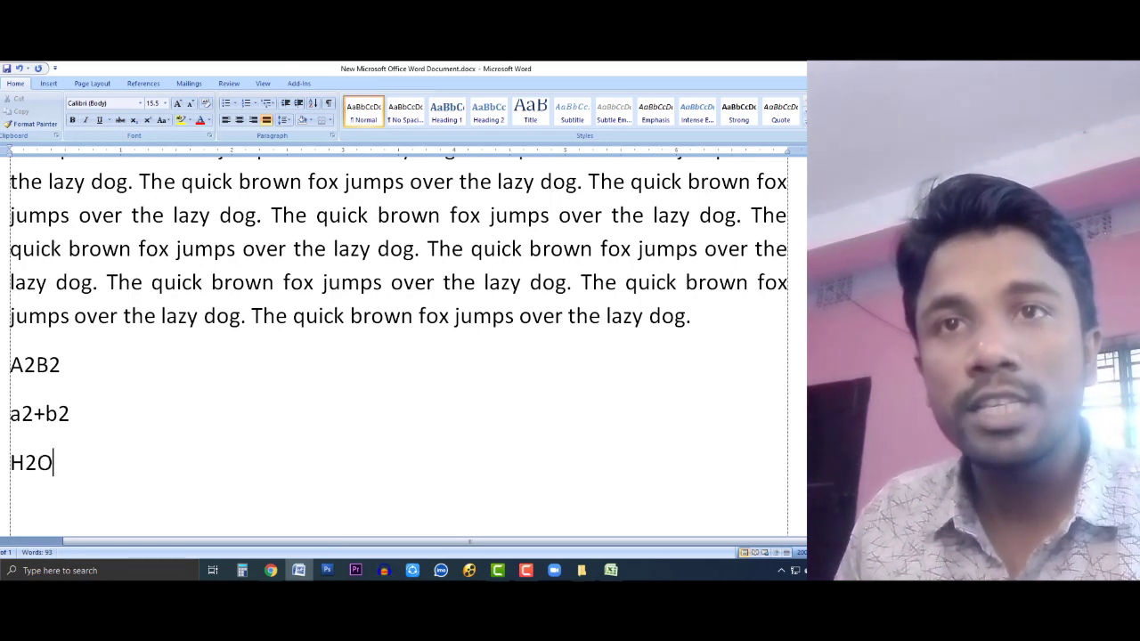
Step: Make the 2s in a2+b2 superscript and the 2 in H2O subscript
drag(22, 414, 69, 415)
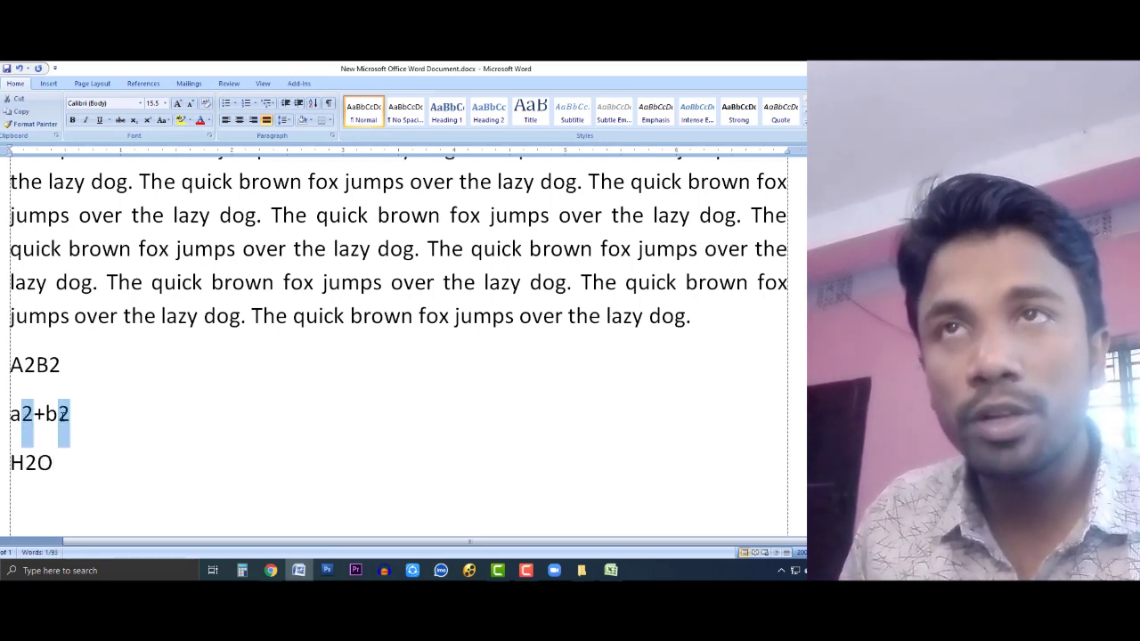
click(146, 119)
drag(32, 463, 19, 464)
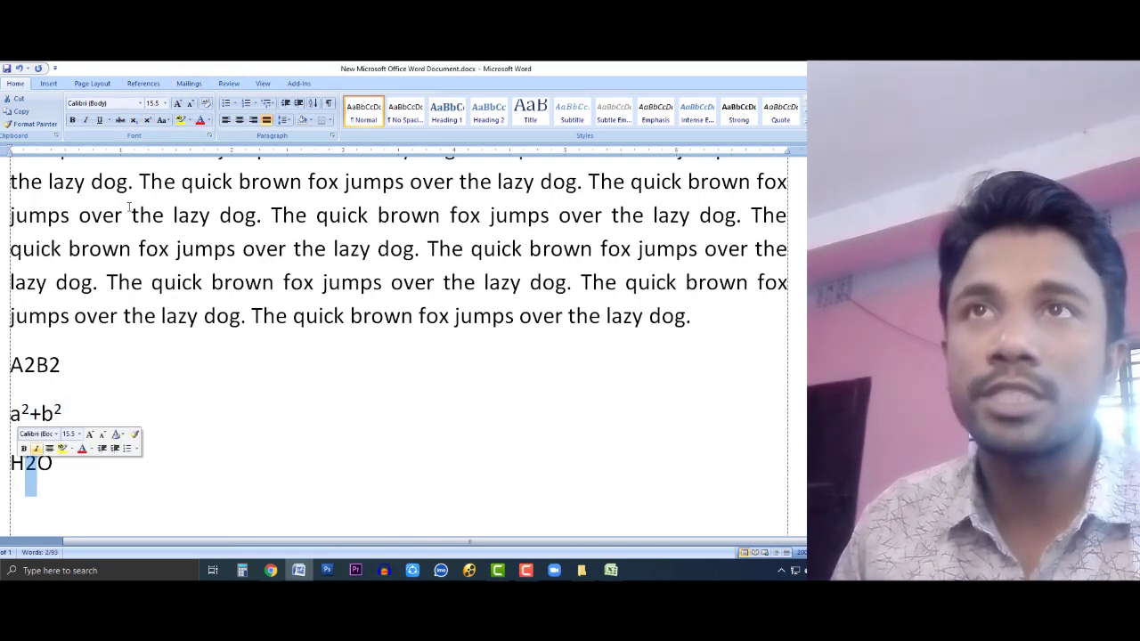
click(134, 120)
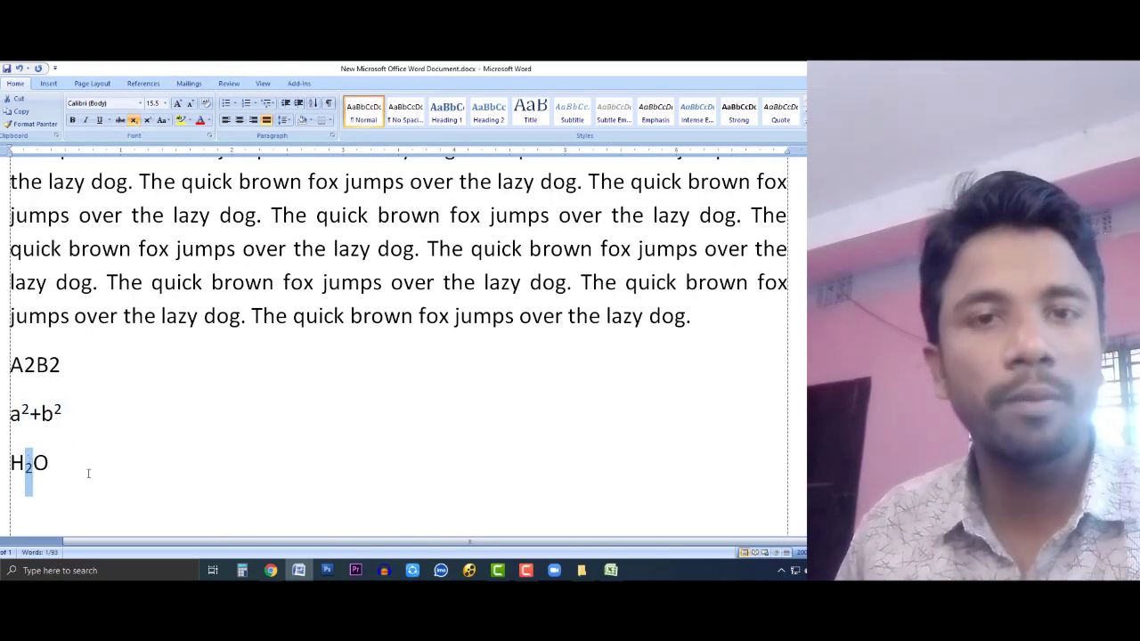
click(86, 469)
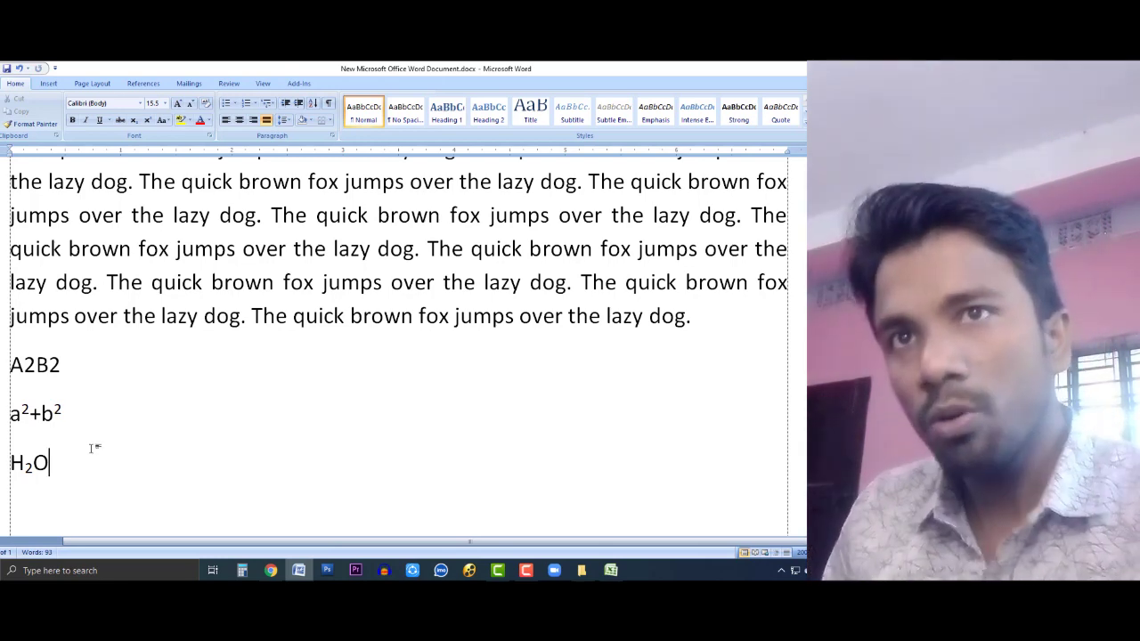
key(Up)
scroll(64, 447, down, 1)
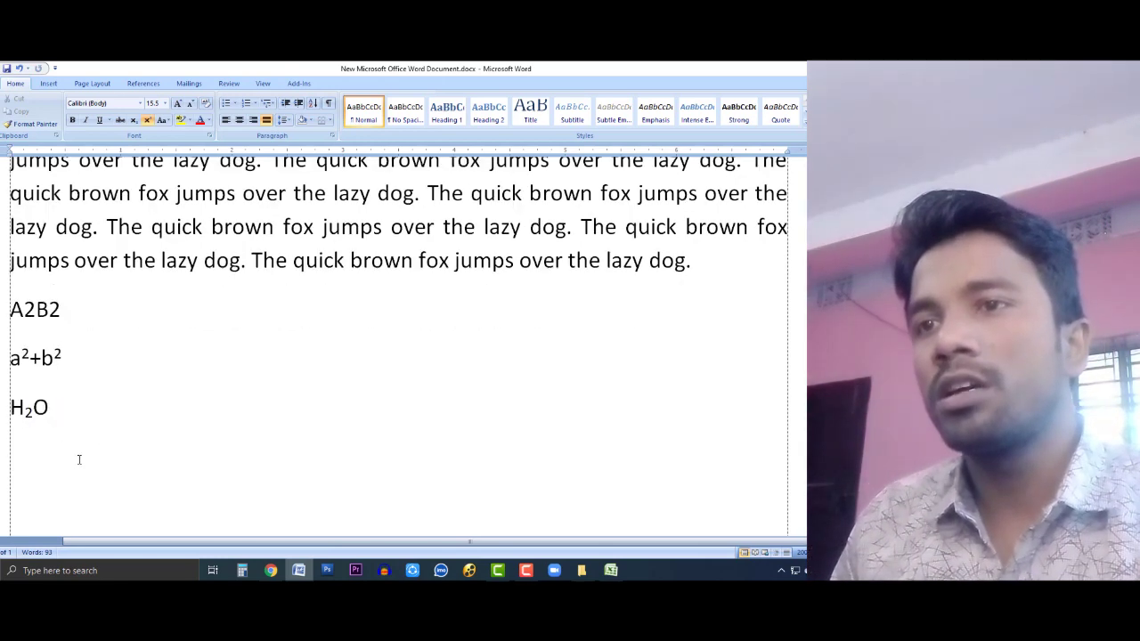
Step: Bring Question.pdf to the front and maximize its window
click(270, 570)
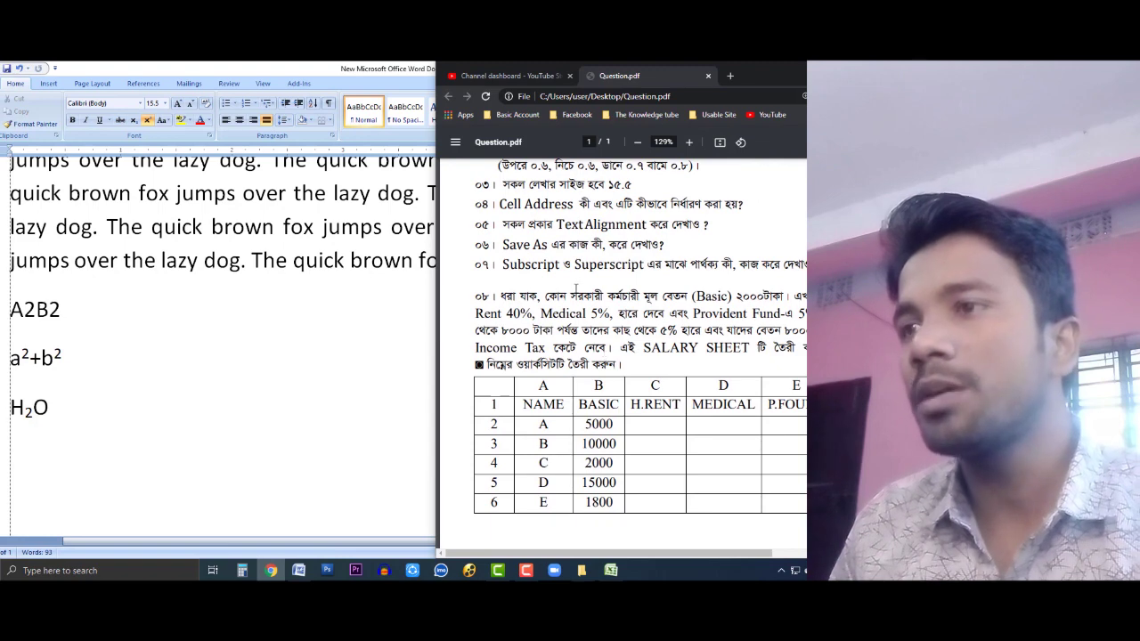
drag(576, 290, 584, 297)
drag(576, 554, 600, 557)
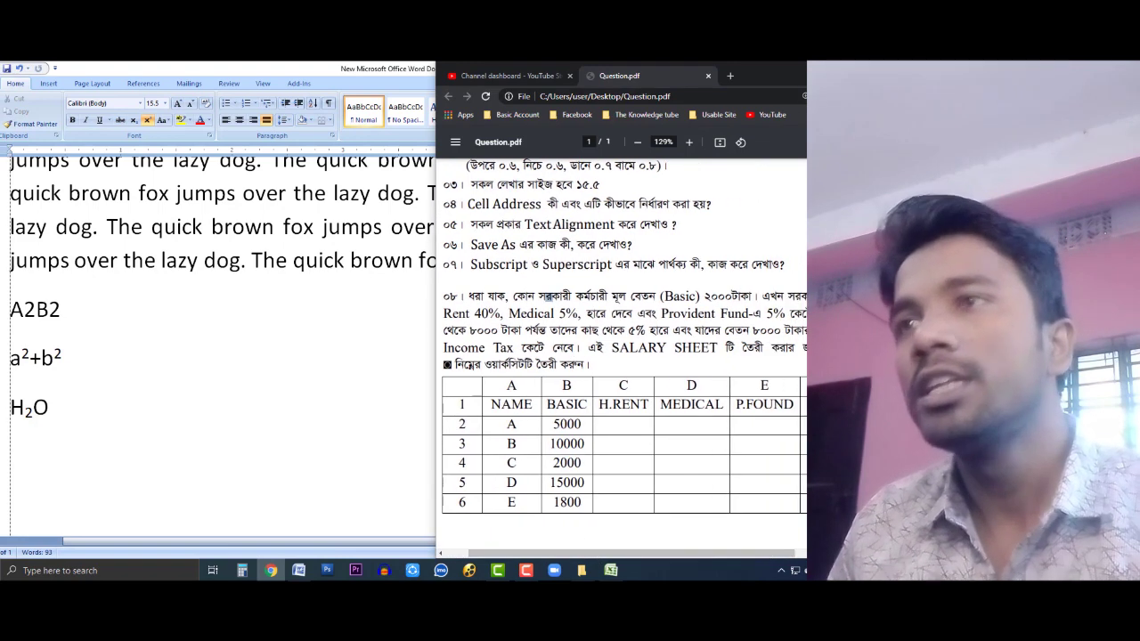
click(846, 69)
click(293, 330)
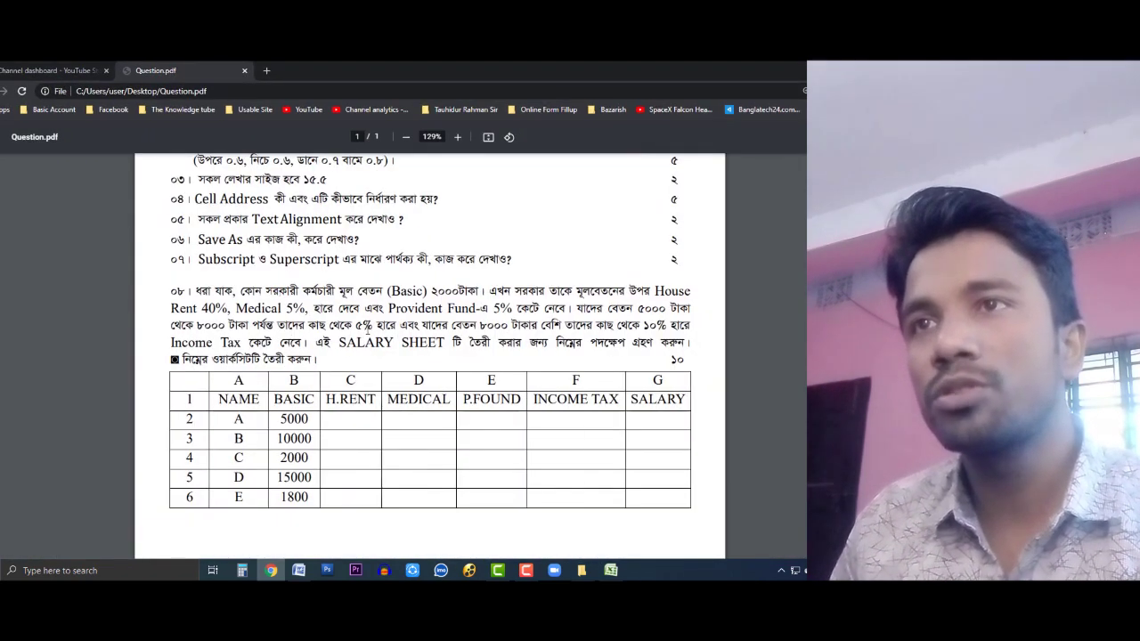
scroll(366, 326, up, 2)
scroll(353, 329, down, 2)
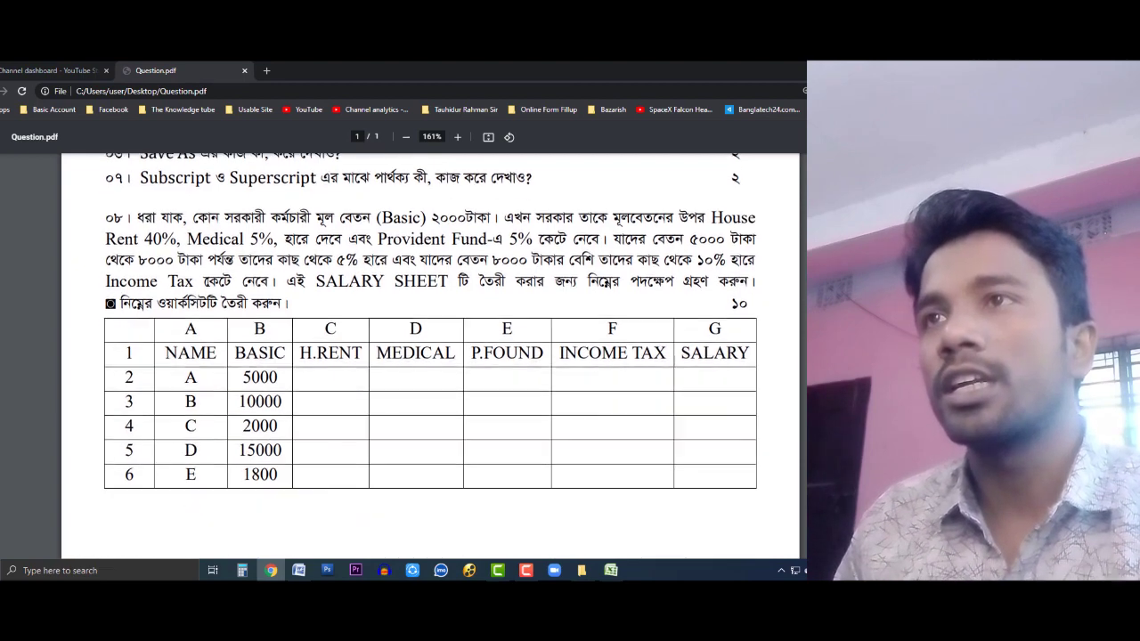
scroll(193, 256, up, 1)
Step: Highlight question 08's tax condition, basic salary, 40% house rent and 5% provident fund rates
drag(137, 224, 272, 314)
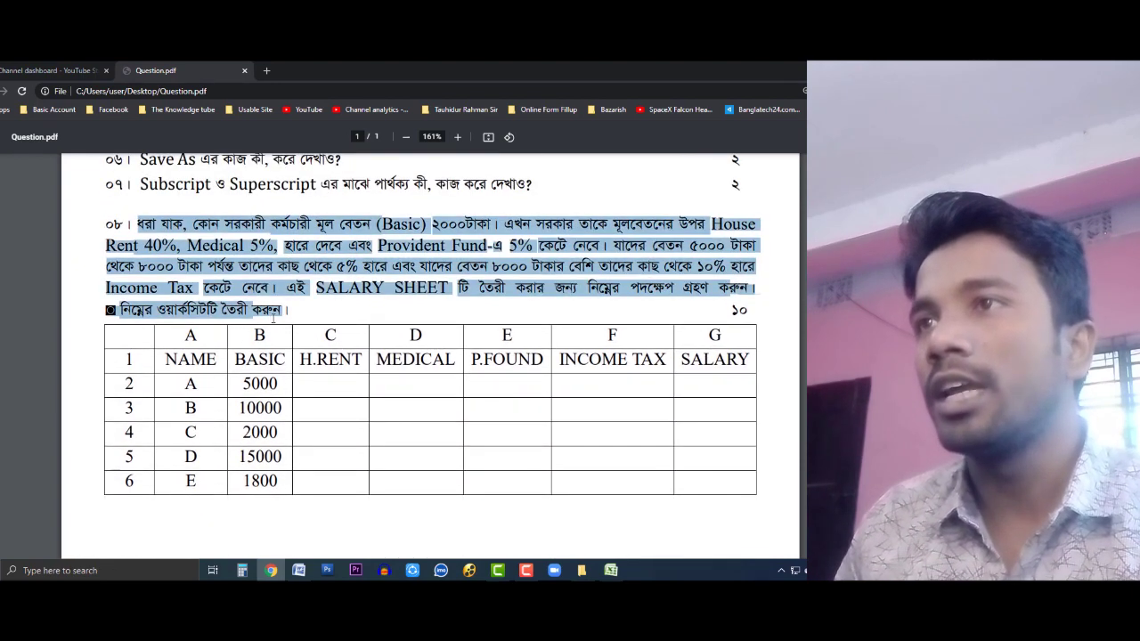
drag(502, 266, 506, 286)
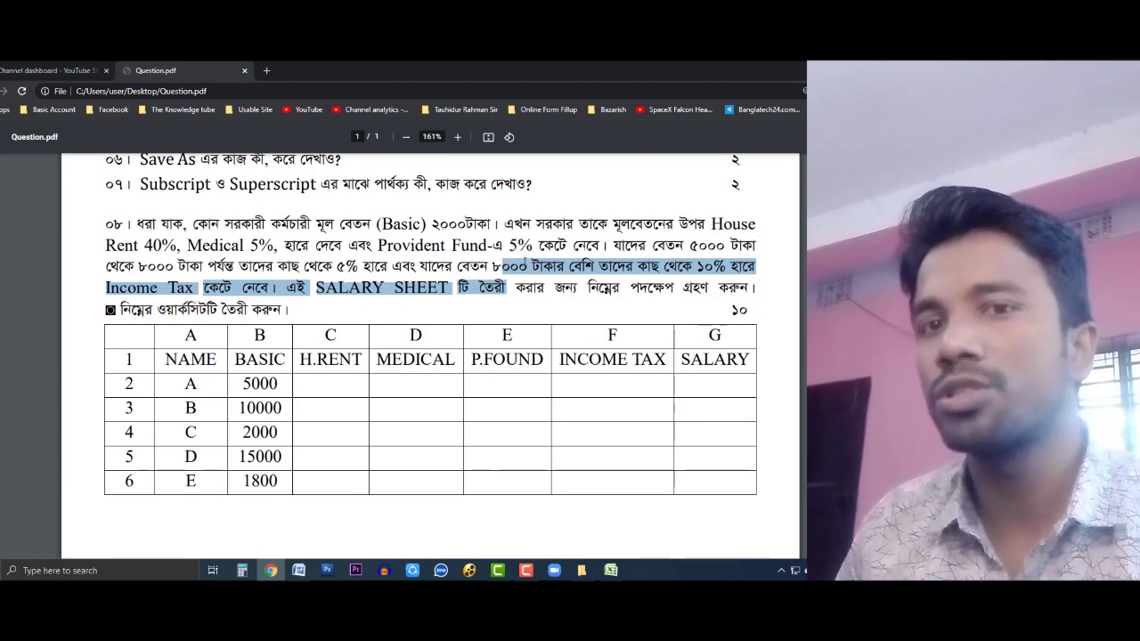
click(430, 228)
drag(432, 225, 461, 226)
click(538, 252)
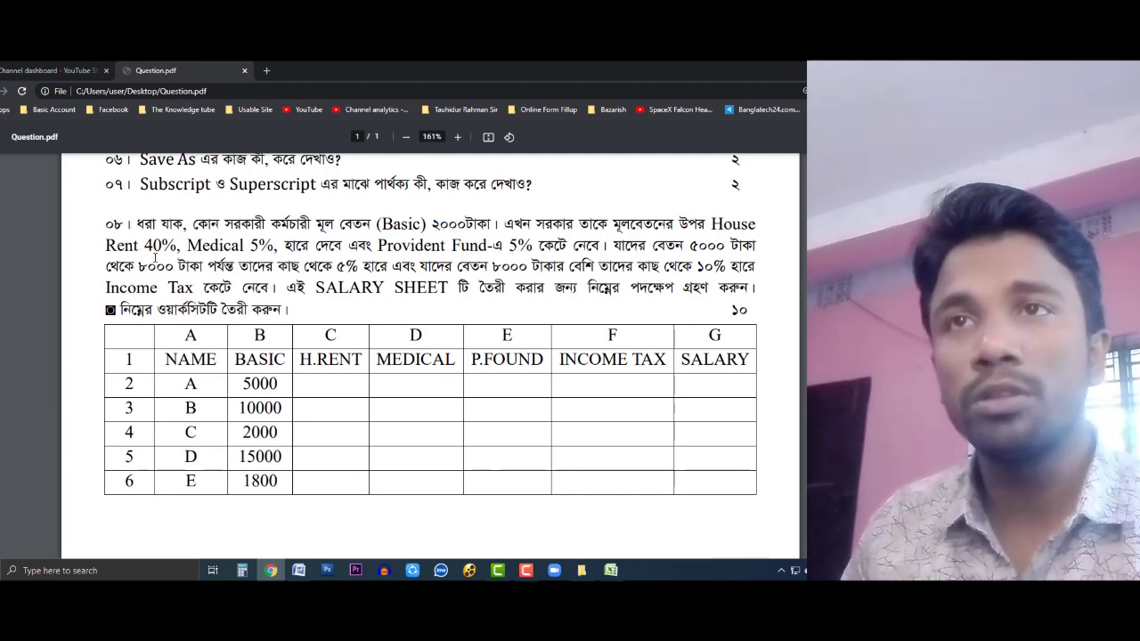
drag(144, 246, 259, 246)
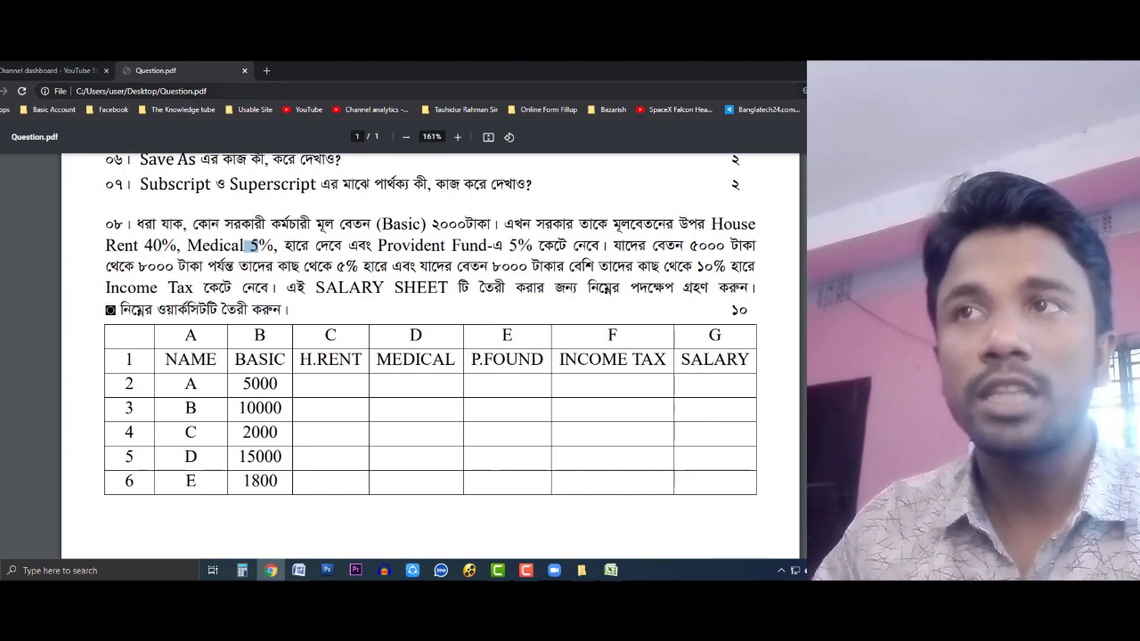
double_click(522, 246)
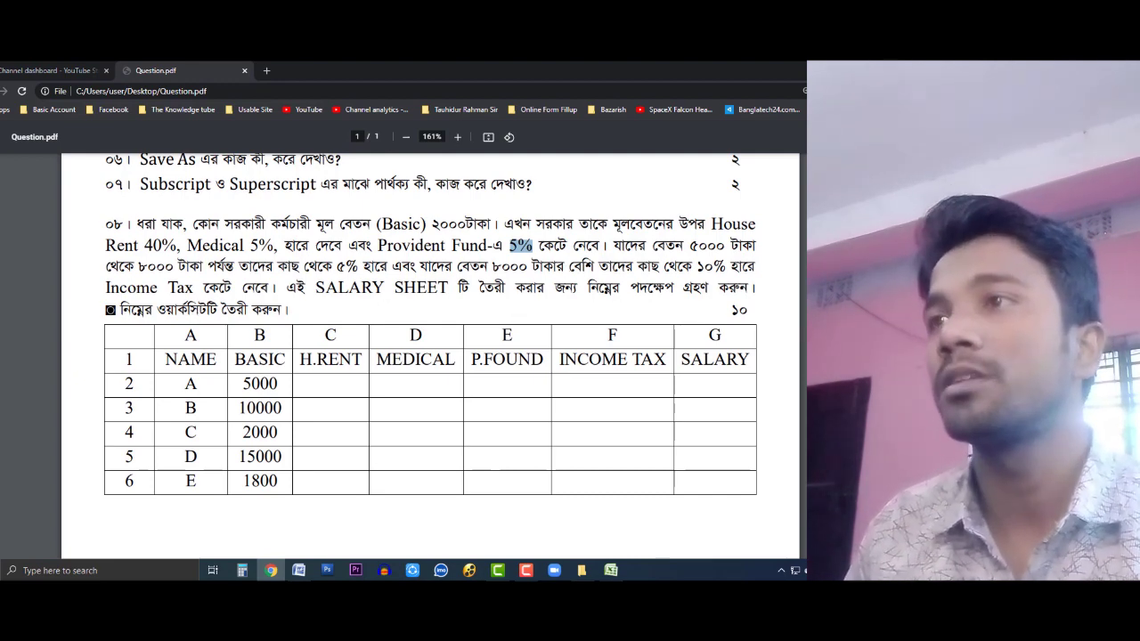
click(693, 256)
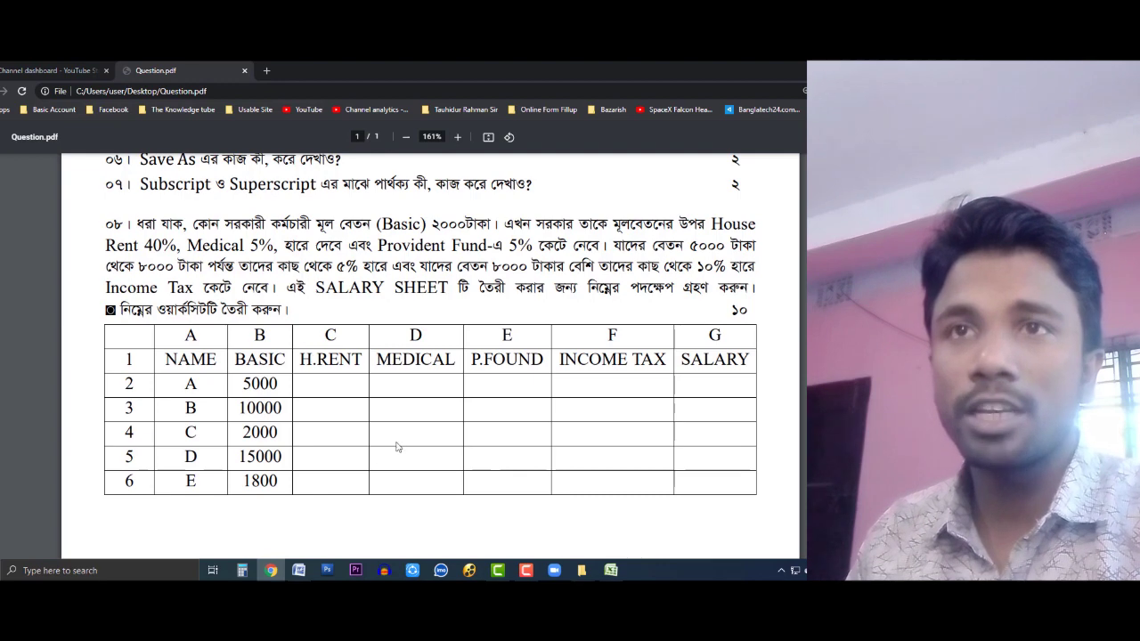
click(611, 570)
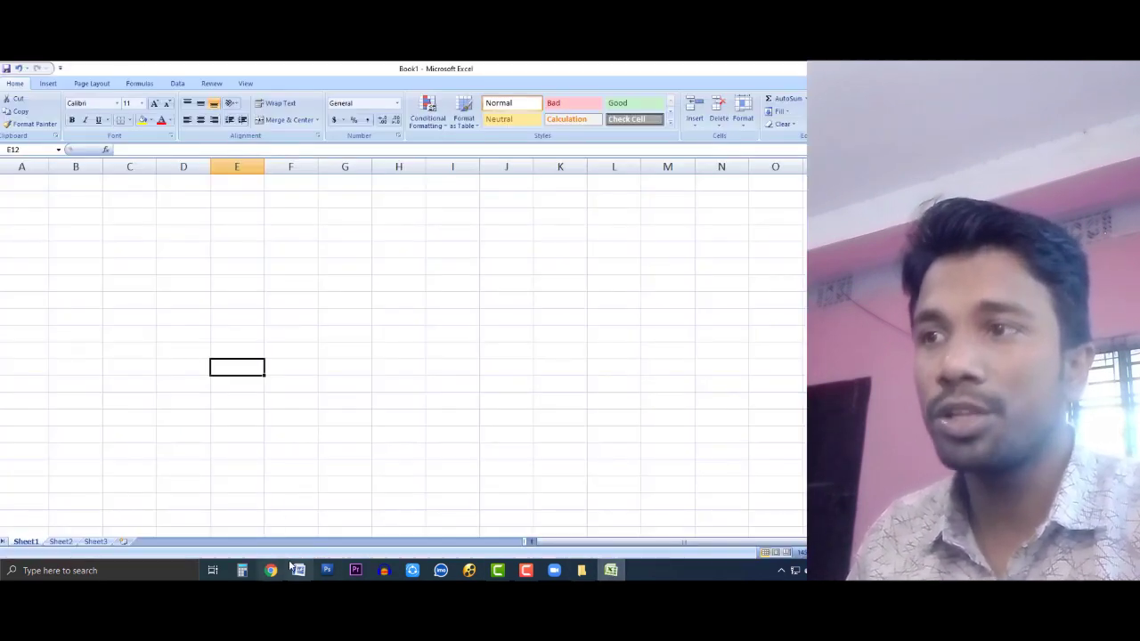
Step: Snap Excel to the left half and Question.pdf to the right half of the screen
click(581, 571)
click(300, 569)
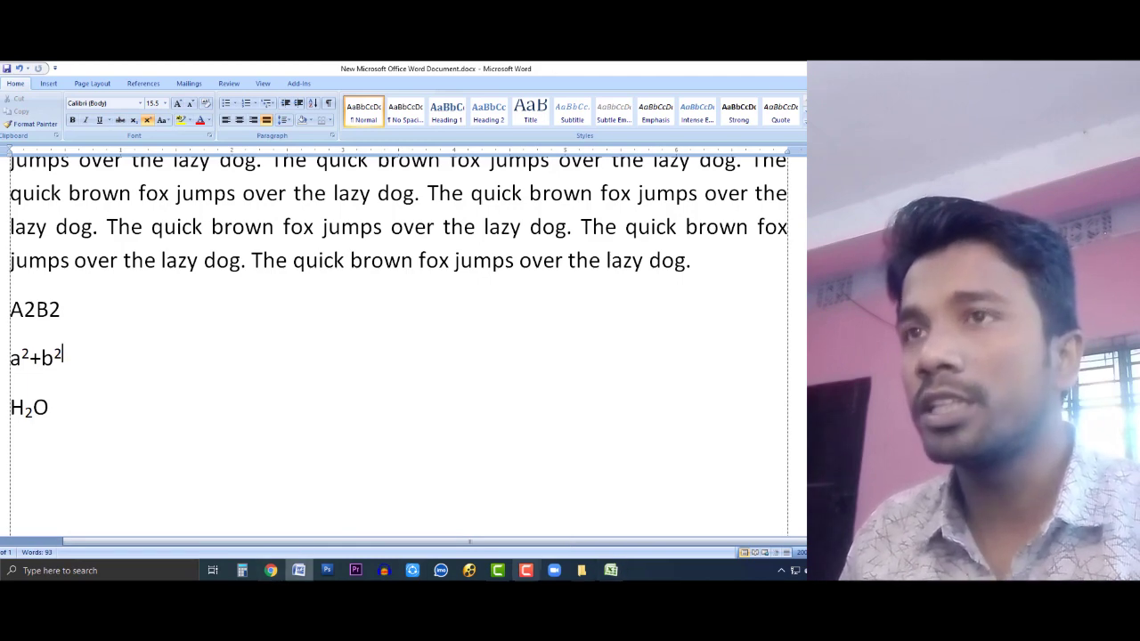
click(611, 570)
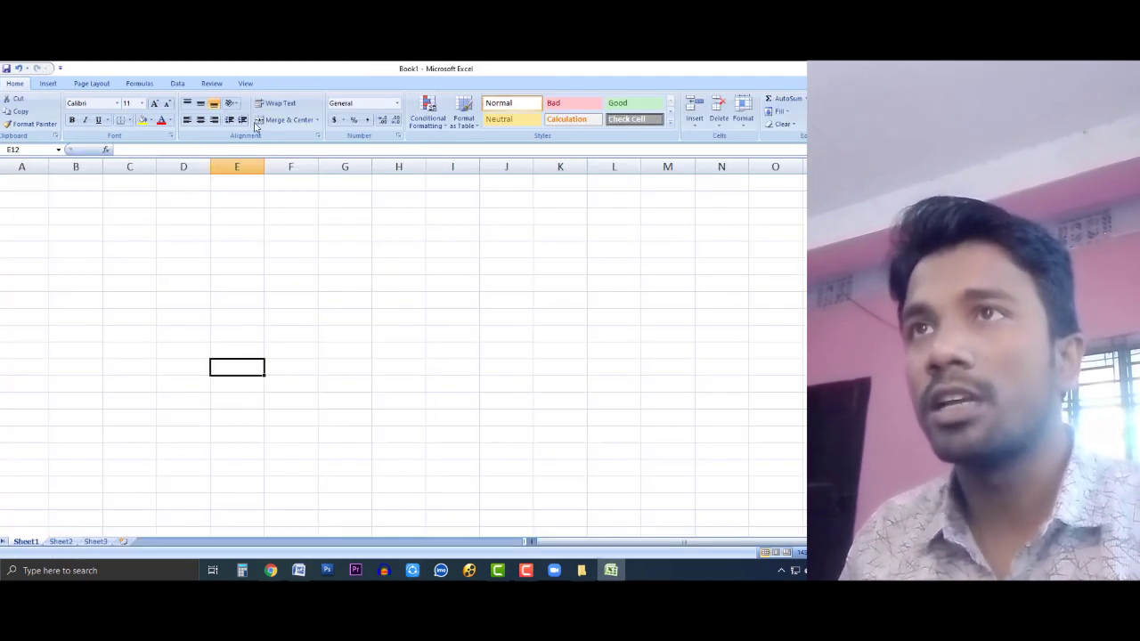
key(super+Left)
click(271, 570)
key(super+Right)
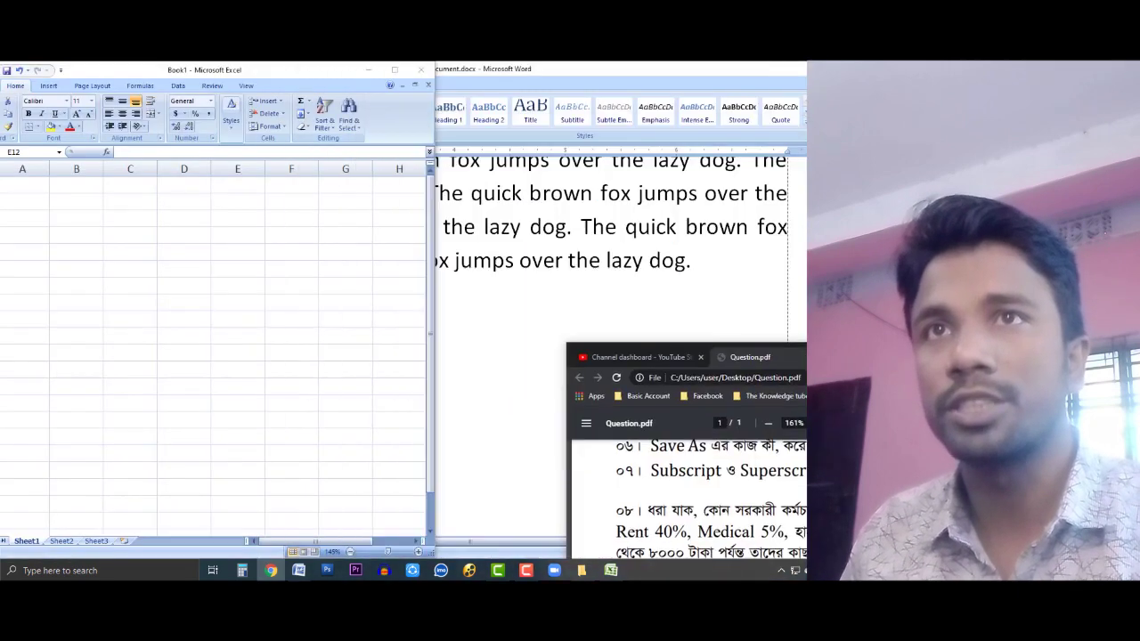
Step: Fill serial numbers 1–6 down B4:B9
click(54, 231)
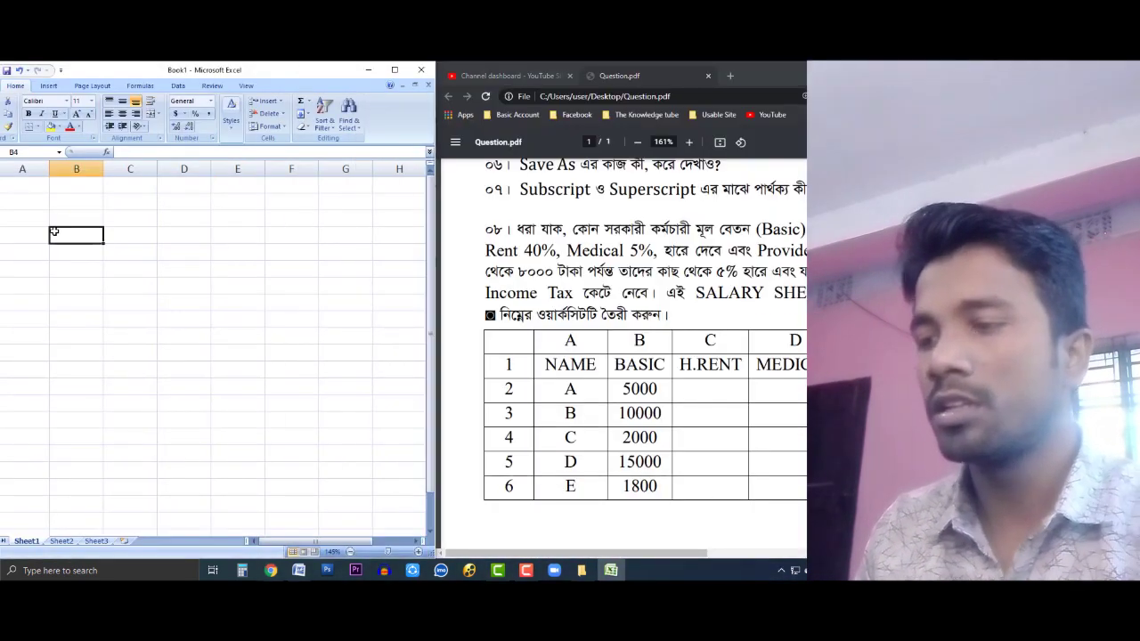
text(1)
key(Return)
text(2)
drag(89, 236, 97, 327)
click(216, 301)
Step: Enter headers Name, Basic, H. Rent, Medical and P. Fund across row 3 from C3
click(115, 236)
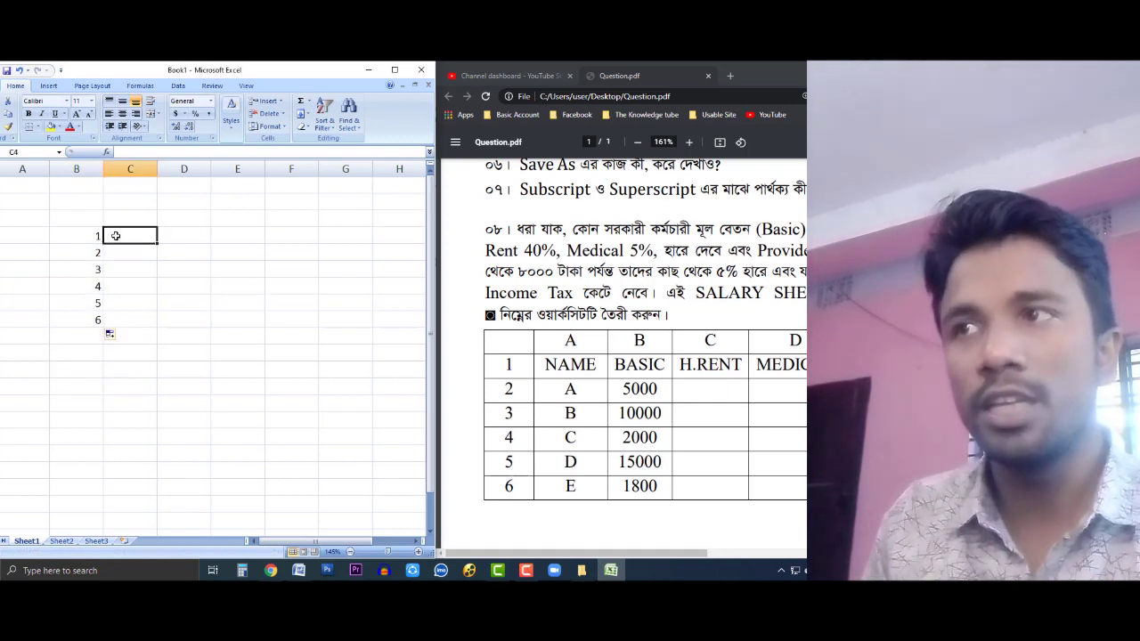
key(Up)
text(Name)
key(Tab)
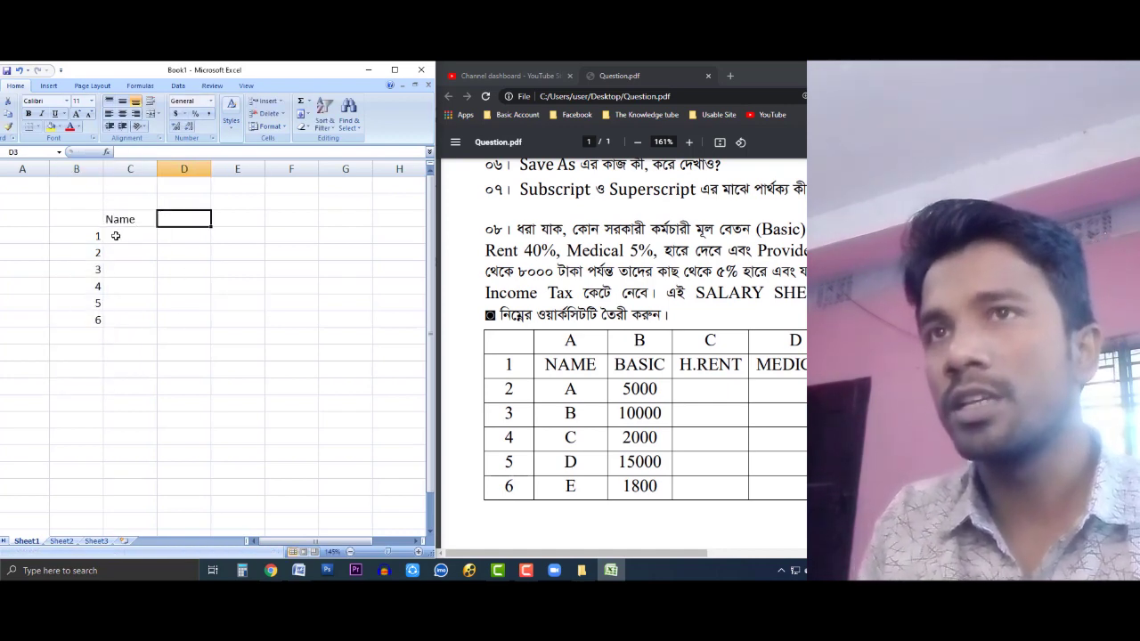
text(Basic)
key(Tab)
text(H)
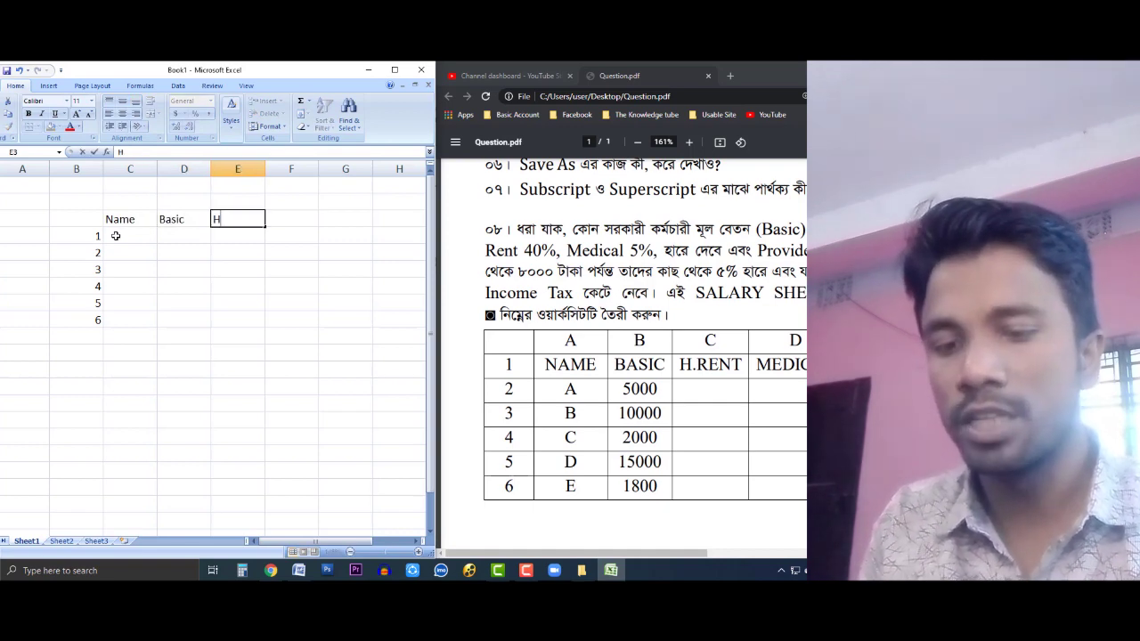
text(. Rent)
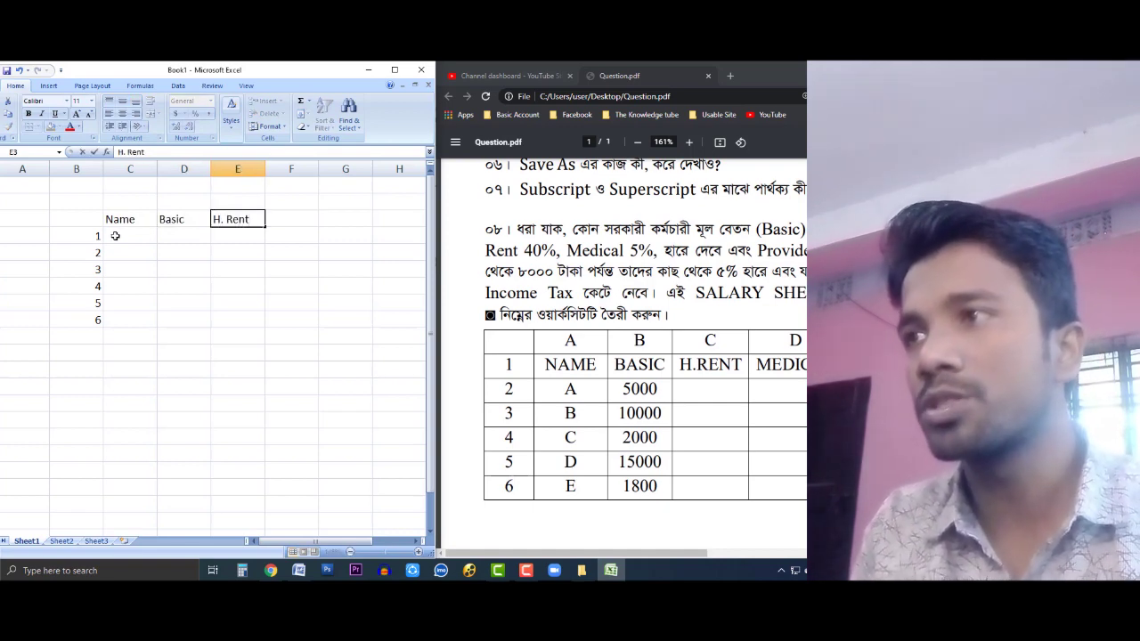
key(Tab)
text(Medical)
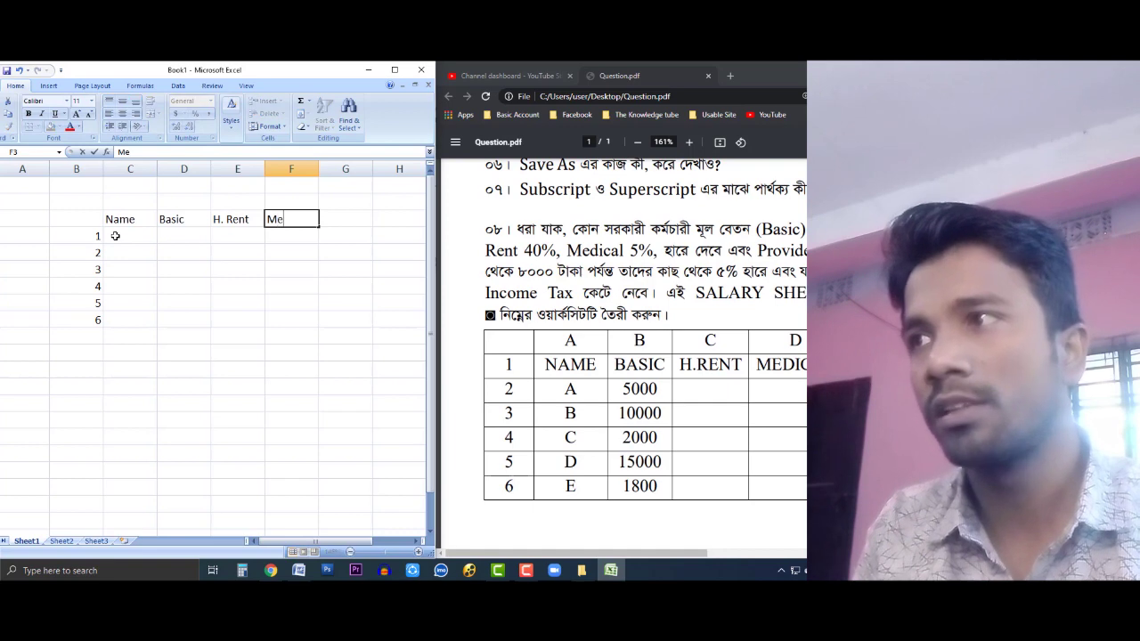
key(Tab)
text(P. Fund)
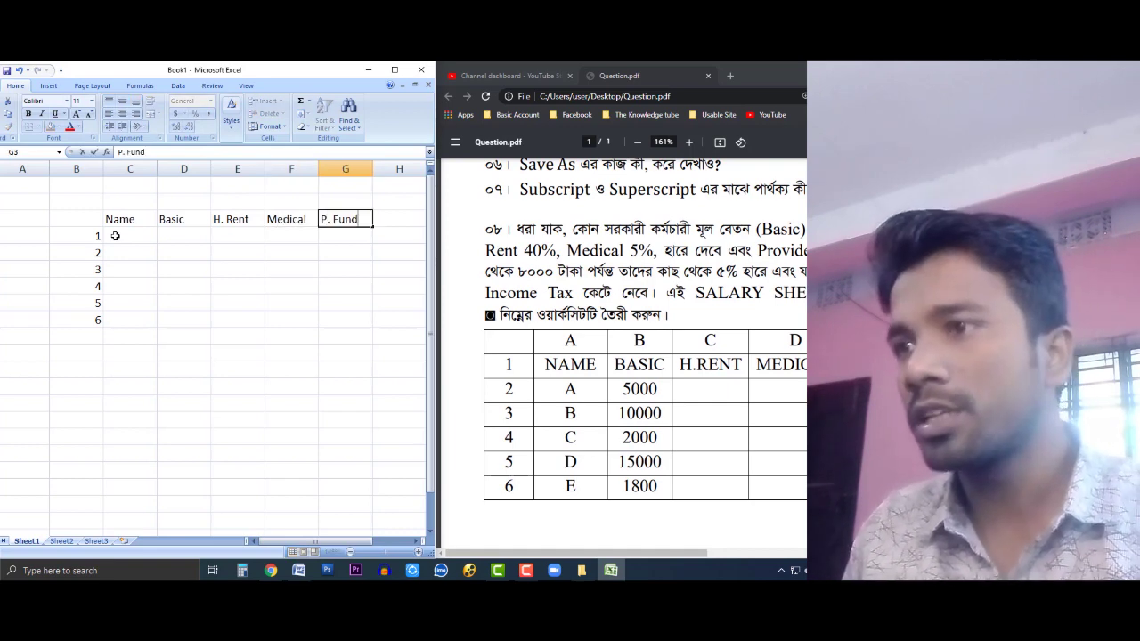
Step: Add the Income Tax and Salary headers in H3 and I3
drag(612, 554, 784, 554)
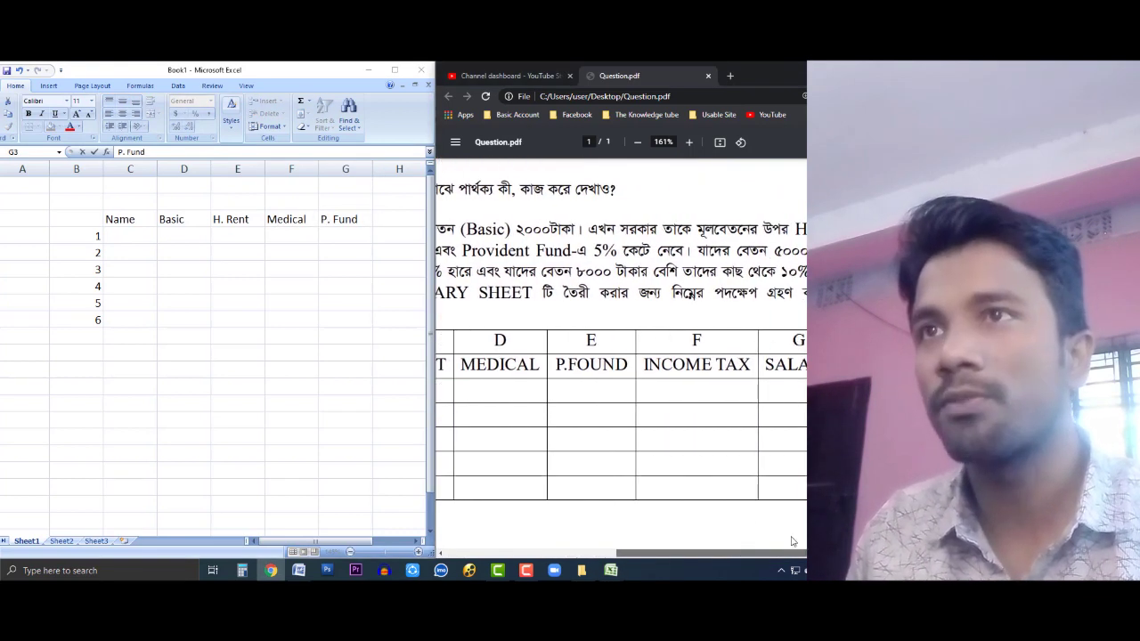
click(317, 438)
drag(285, 541, 322, 540)
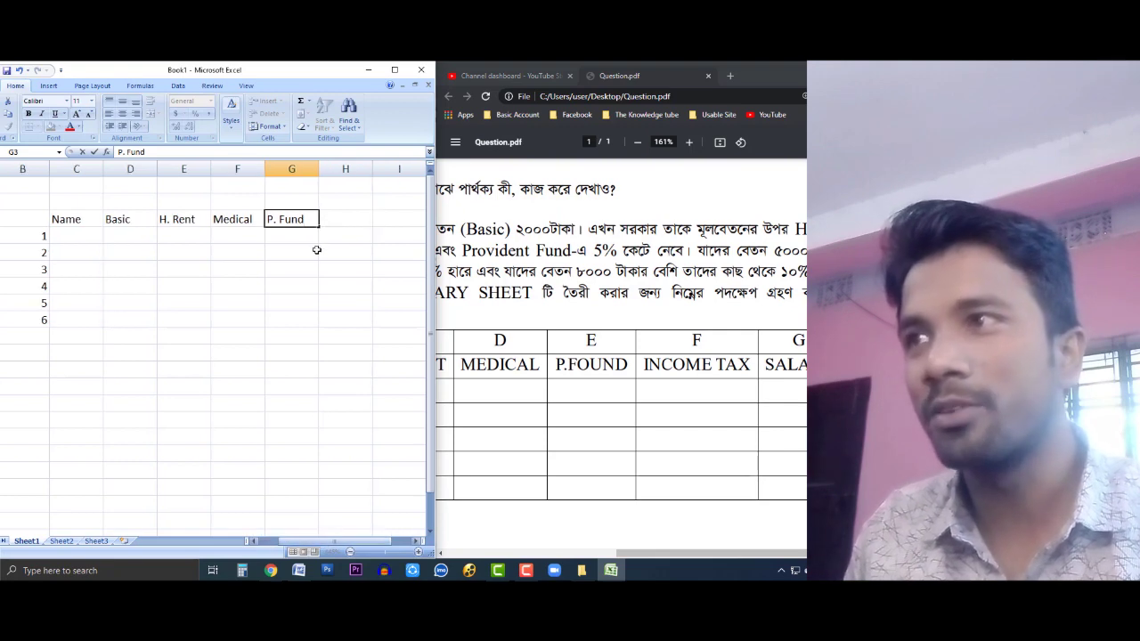
click(345, 208)
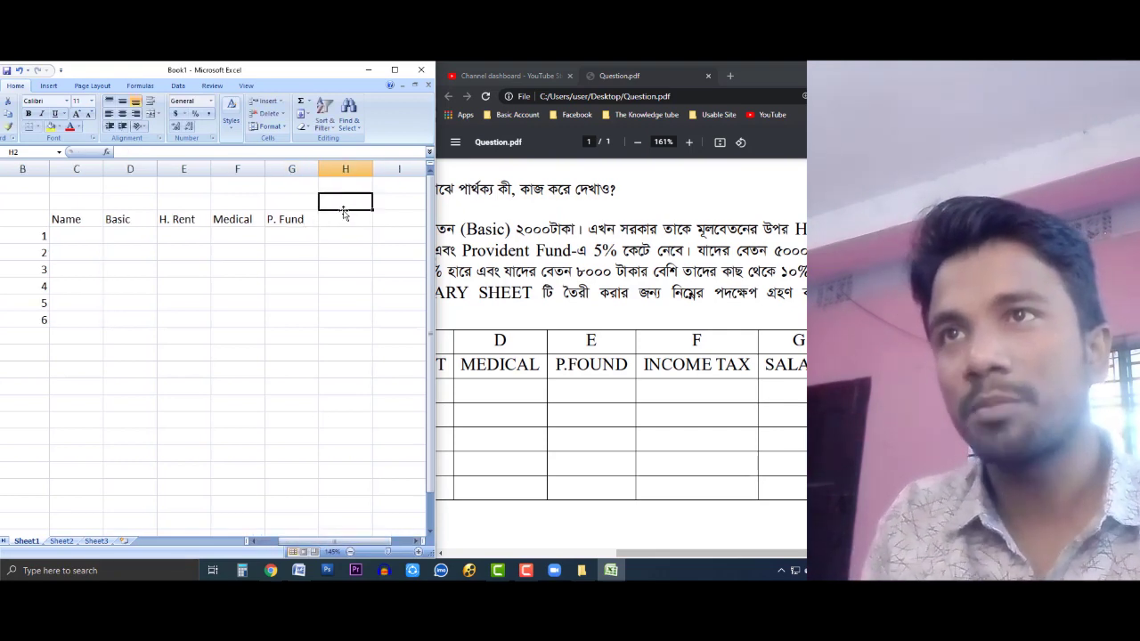
click(344, 214)
text(Income)
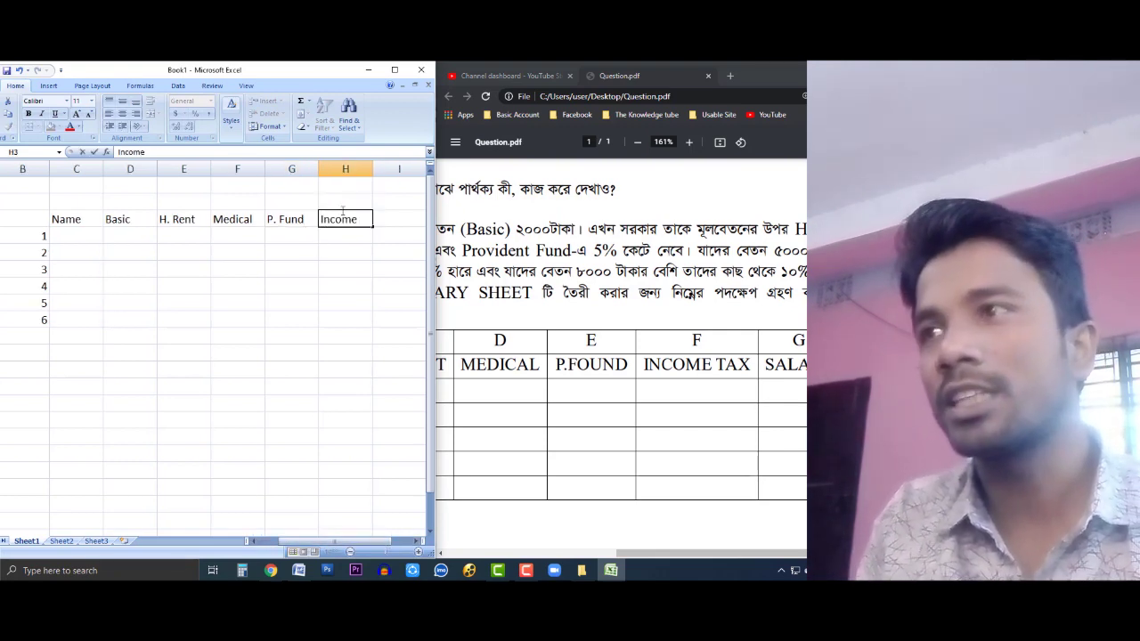
text( Tax)
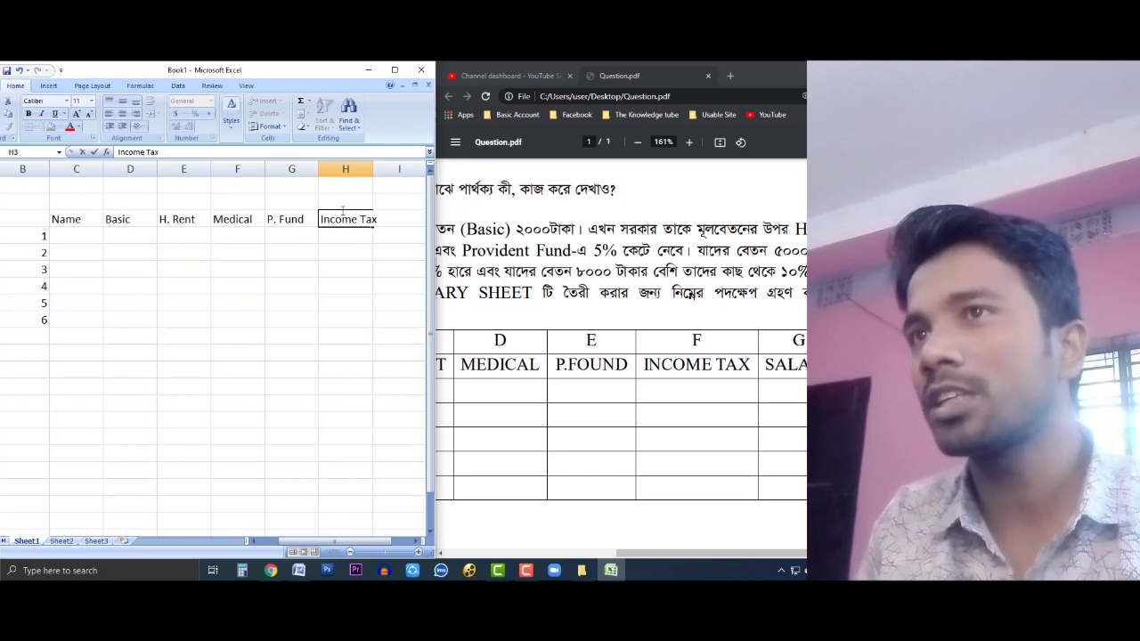
key(Tab)
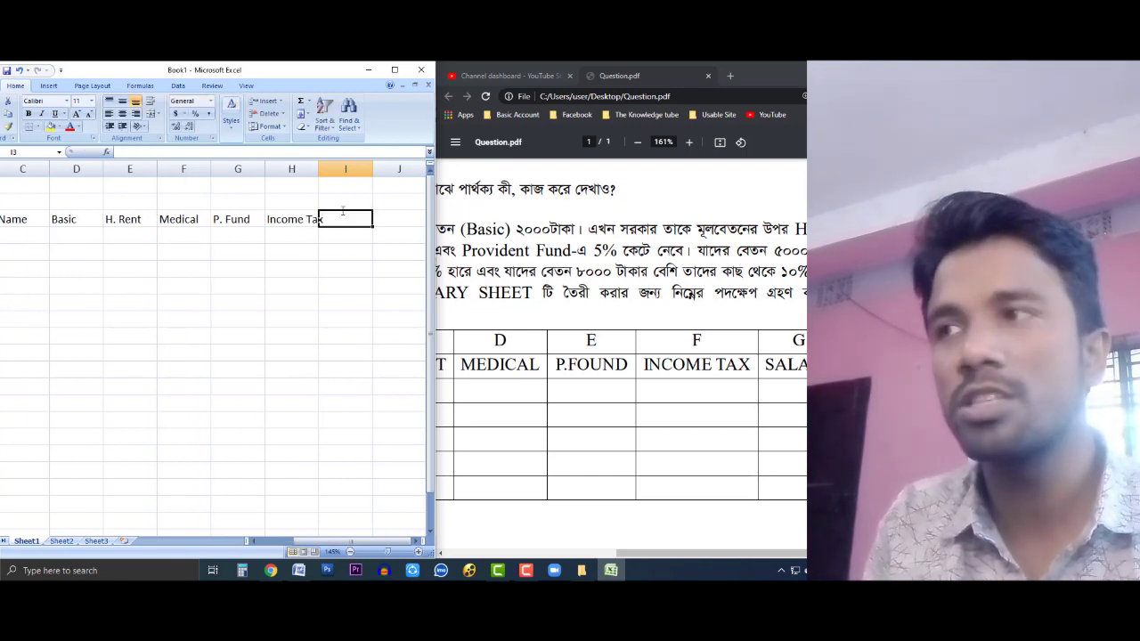
text(s)
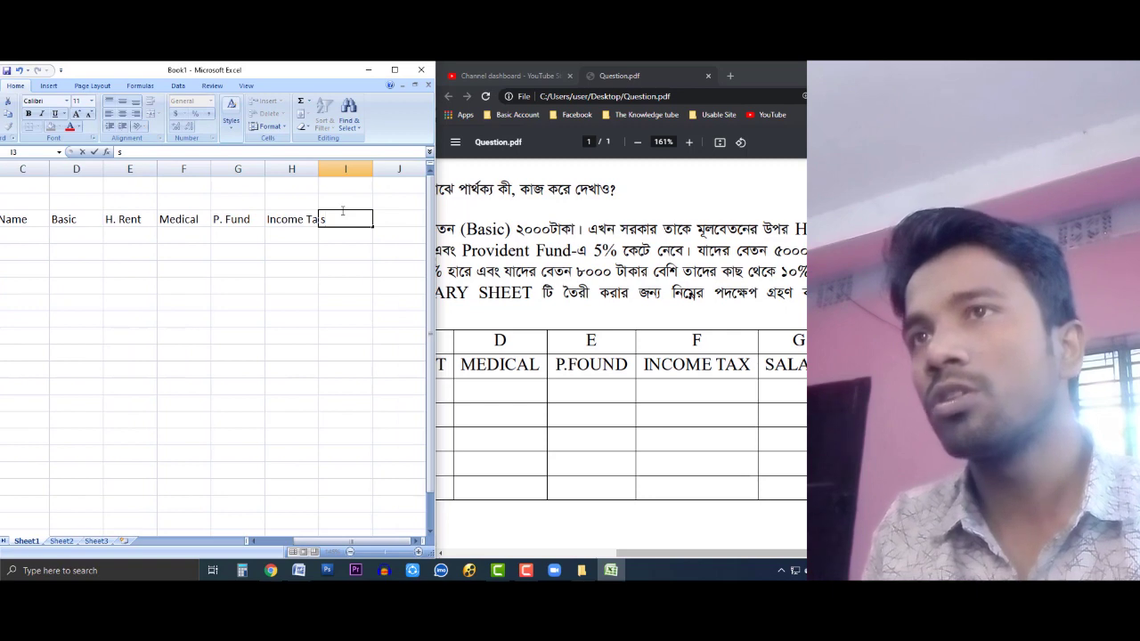
text(alary)
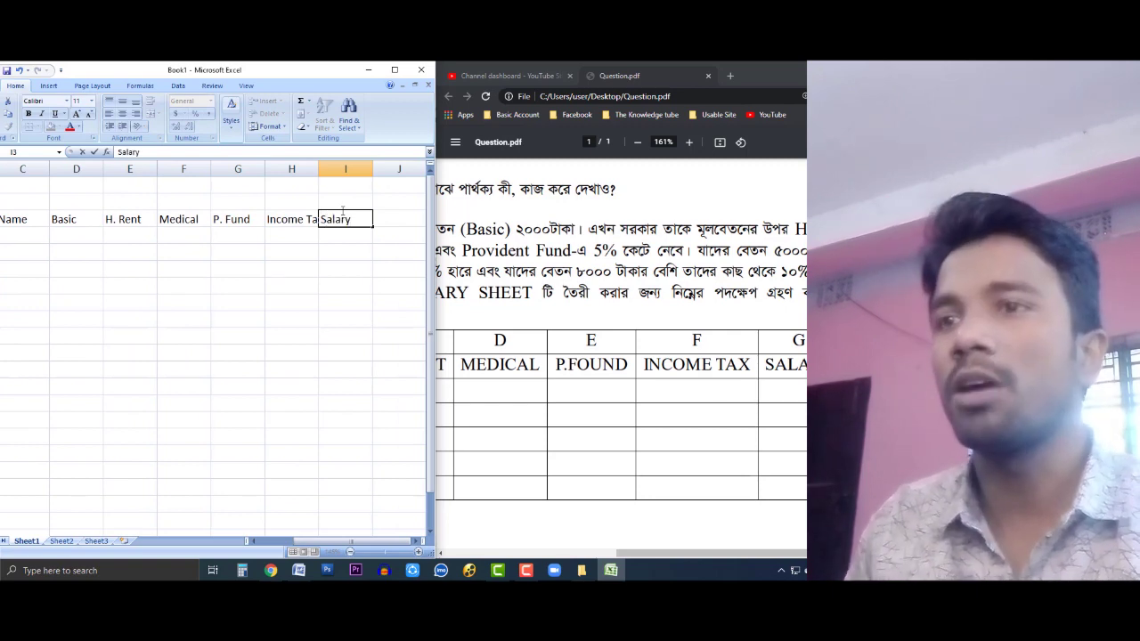
key(Return)
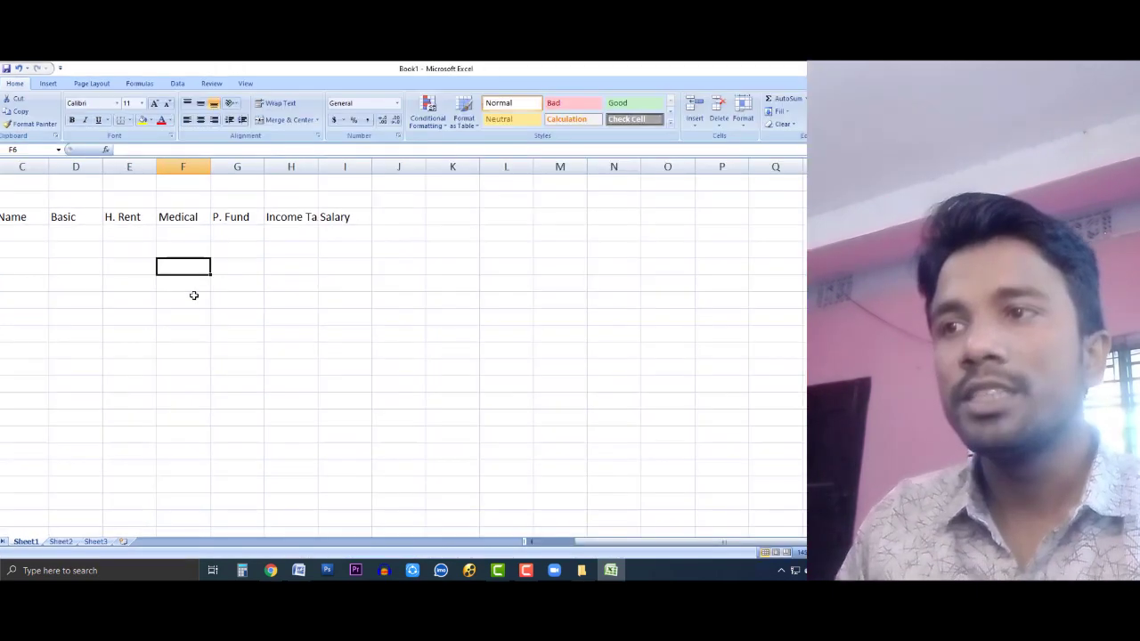
Step: Enter the six employee names down column C, from C4 to C9
drag(625, 544, 579, 544)
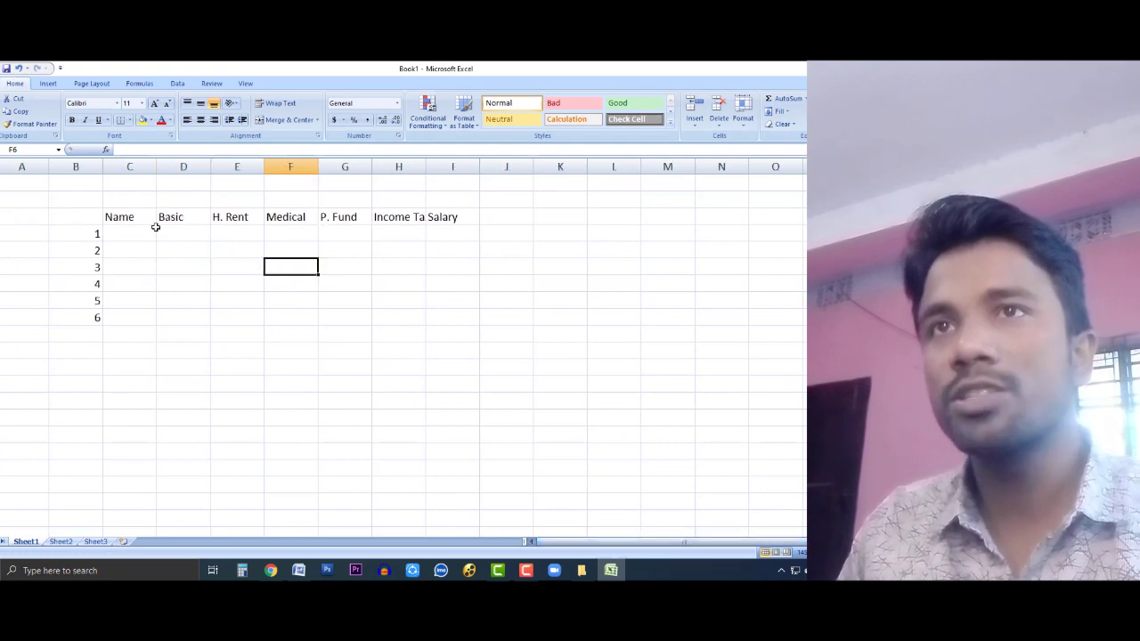
click(147, 230)
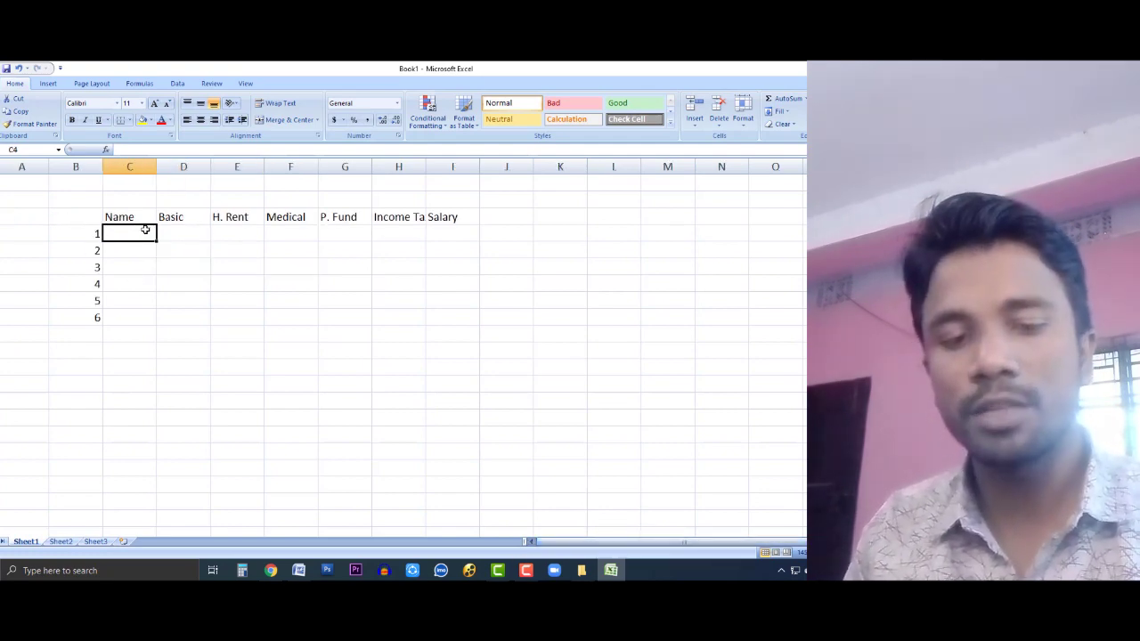
text(Shohidul)
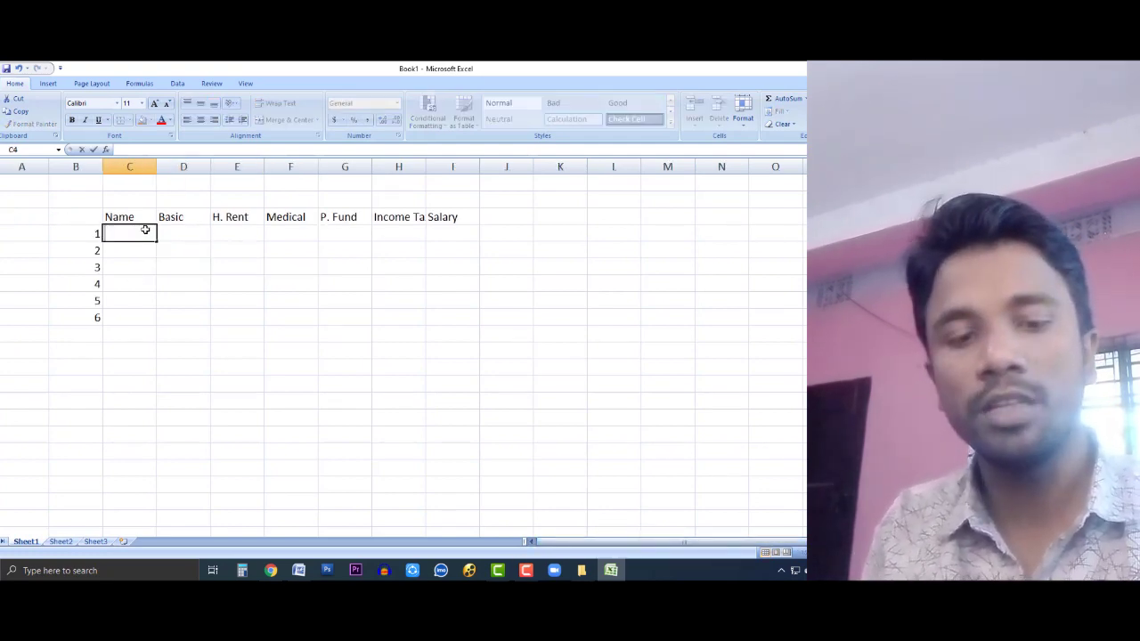
key(Return)
text(raf)
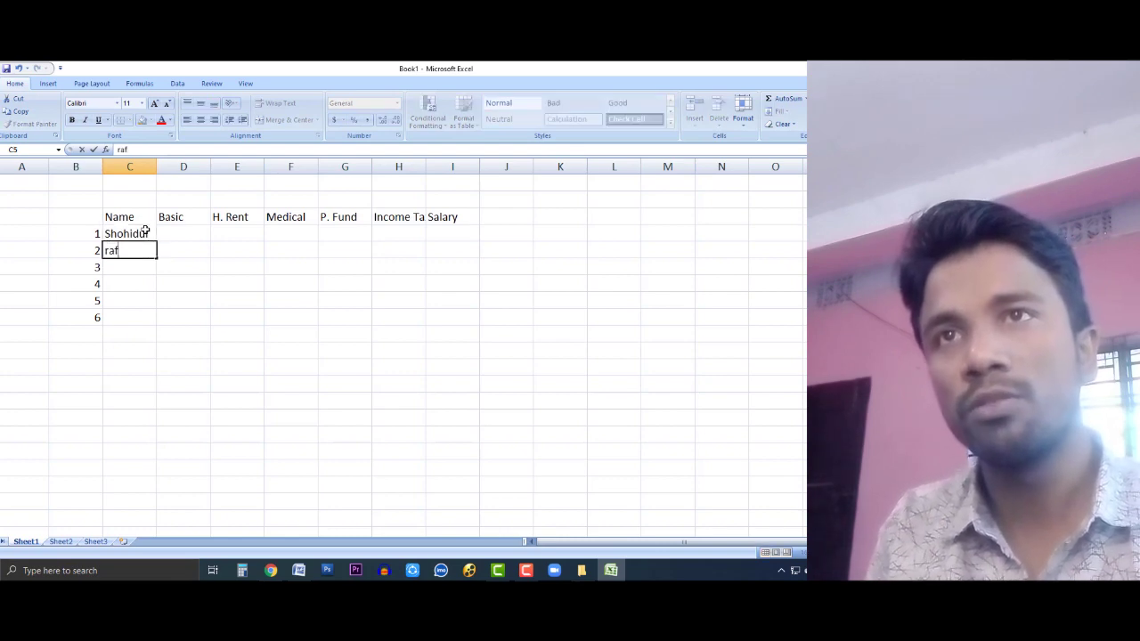
text(ilqul)
key(Return)
text(asraful)
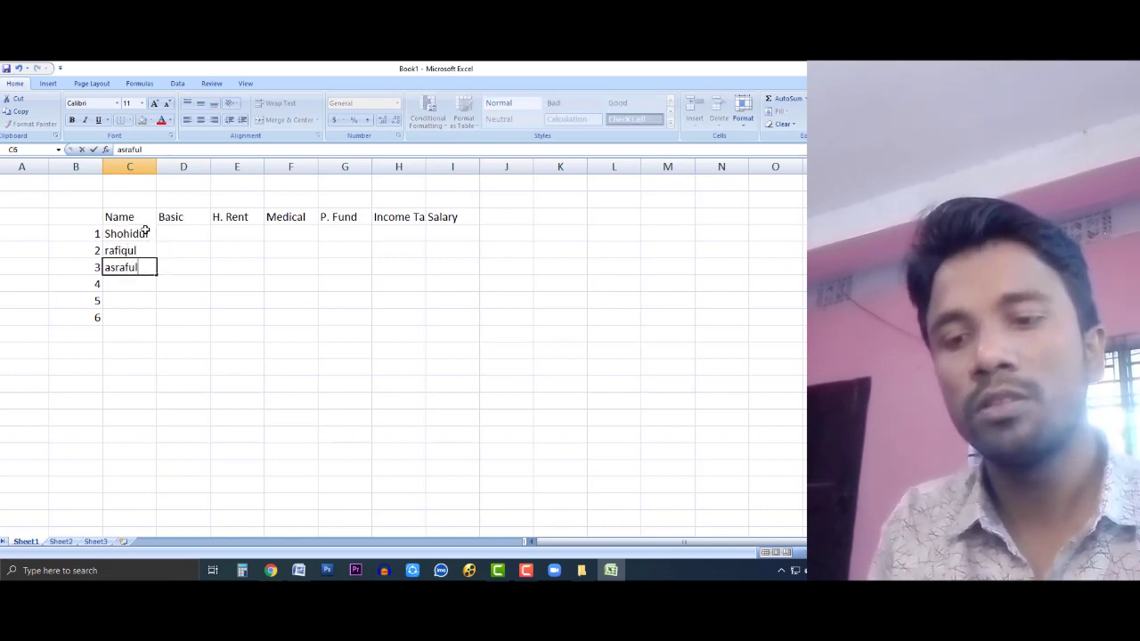
key(Return)
text(samiul)
key(Return)
text(sadi)
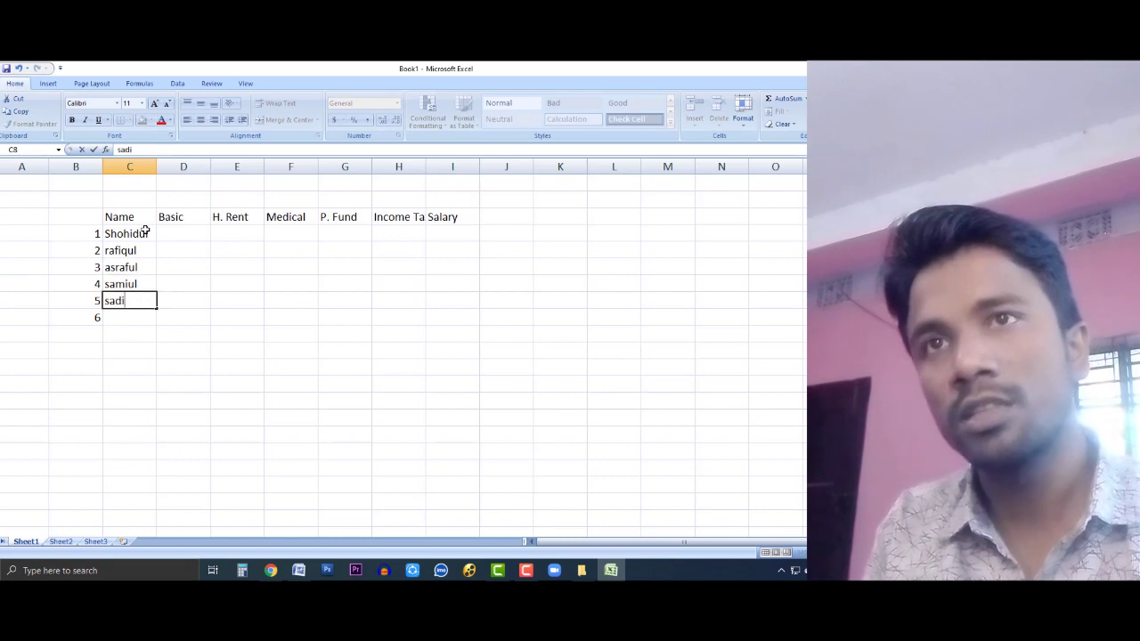
text(kul)
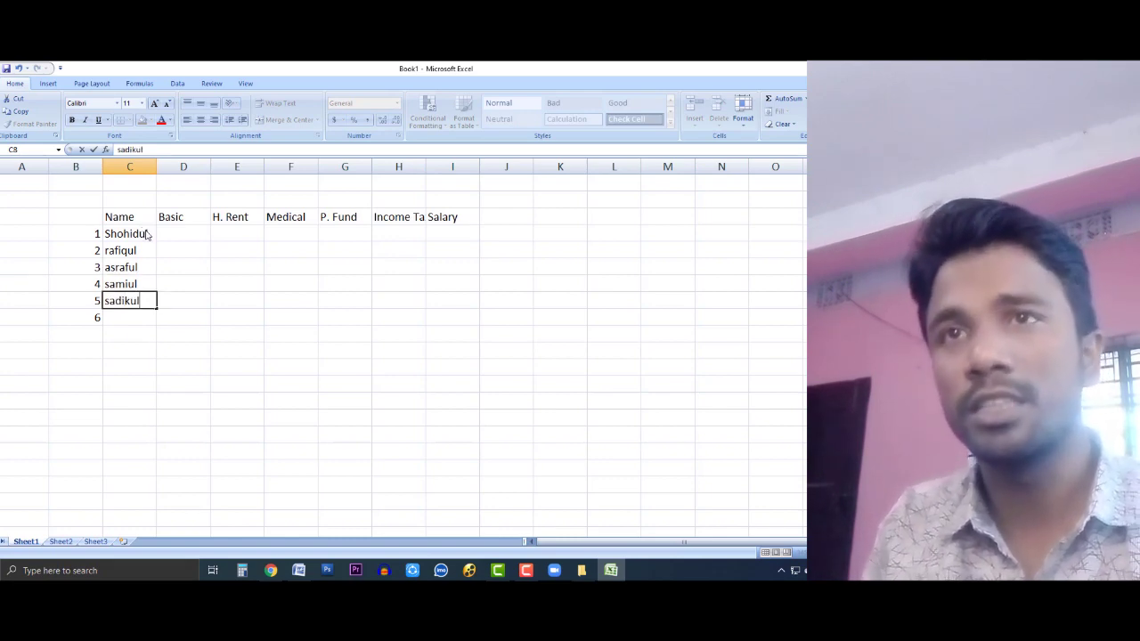
key(Return)
text(Asad)
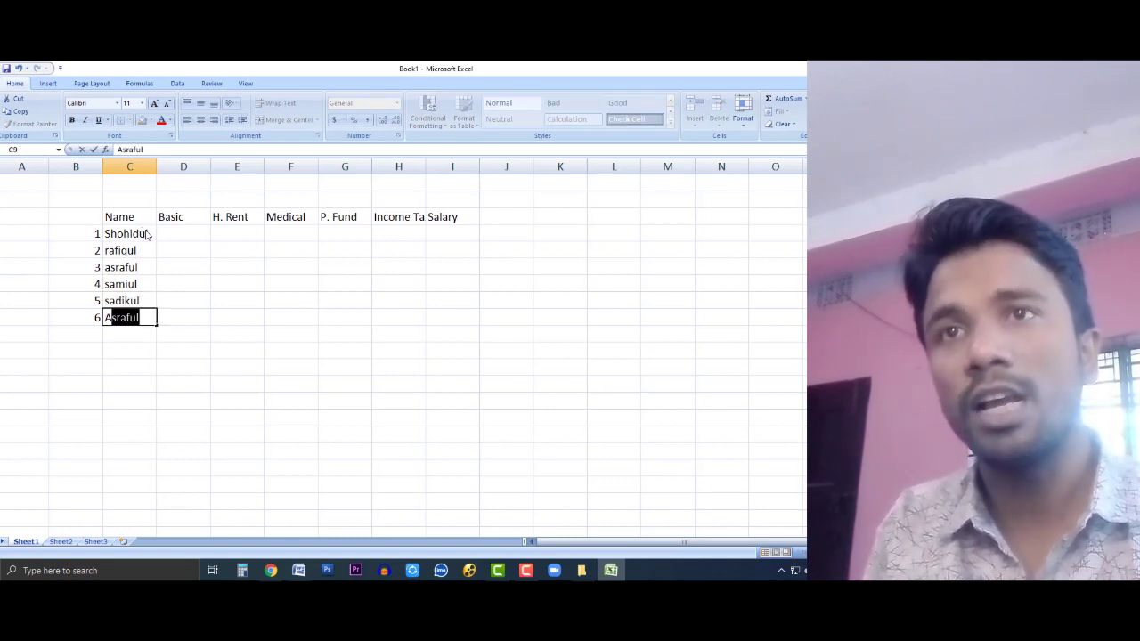
key(Tab)
Step: Enter Basic amounts 5000, 6000, 5500 and 6800 in column D, fixing typos along the way
key(Up)
key(Up)
key(Up)
key(Up)
key(Up)
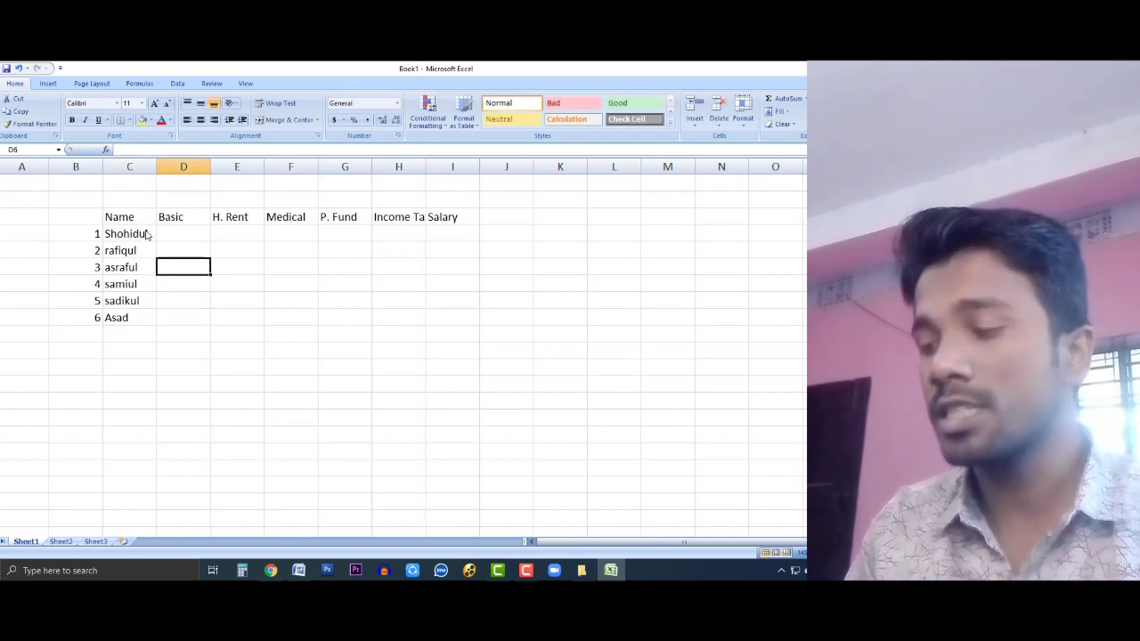
text(5000)
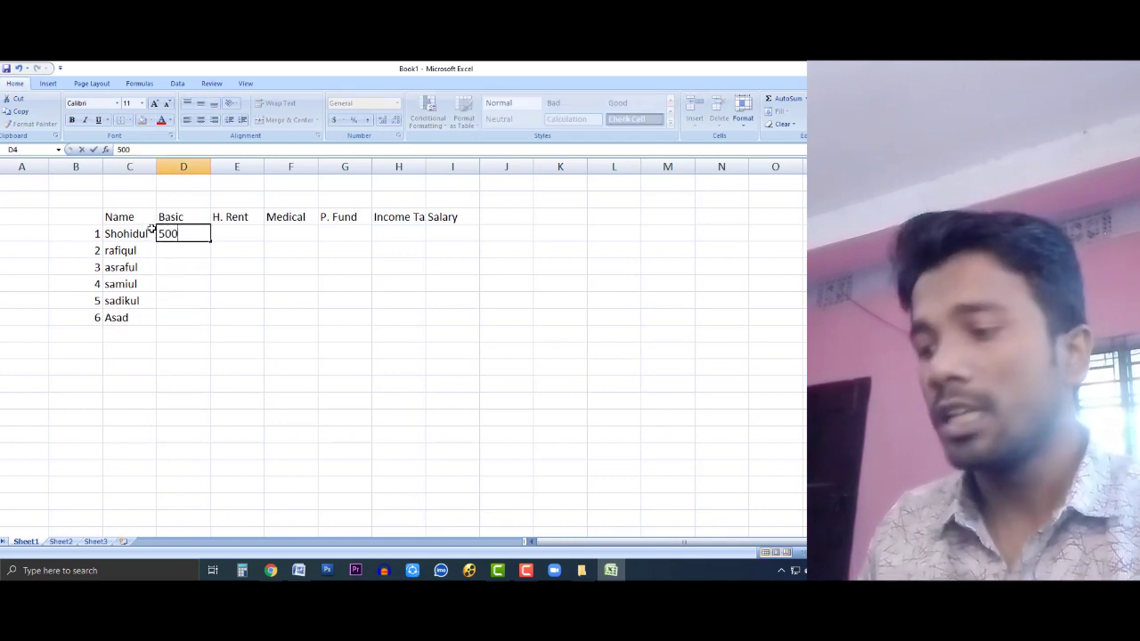
key(Return)
text(200)
text(0)
key(Return)
key(Up)
text(6000)
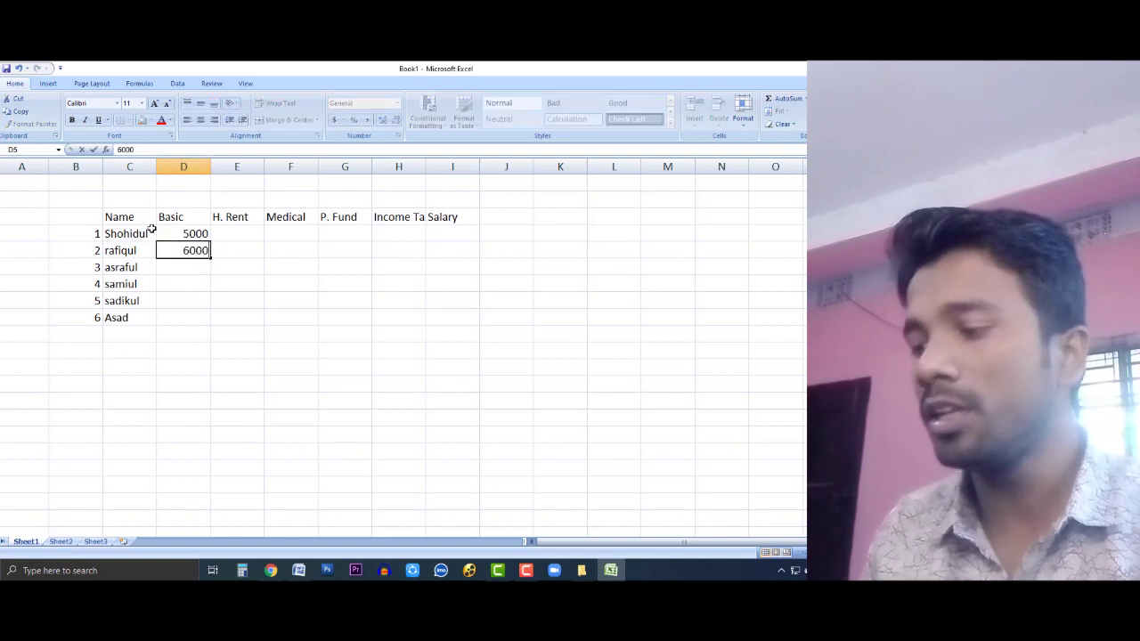
key(Return)
text(30)
key(BackSpace)
key(BackSpace)
text(55)
key(Return)
key(Return)
key(Up)
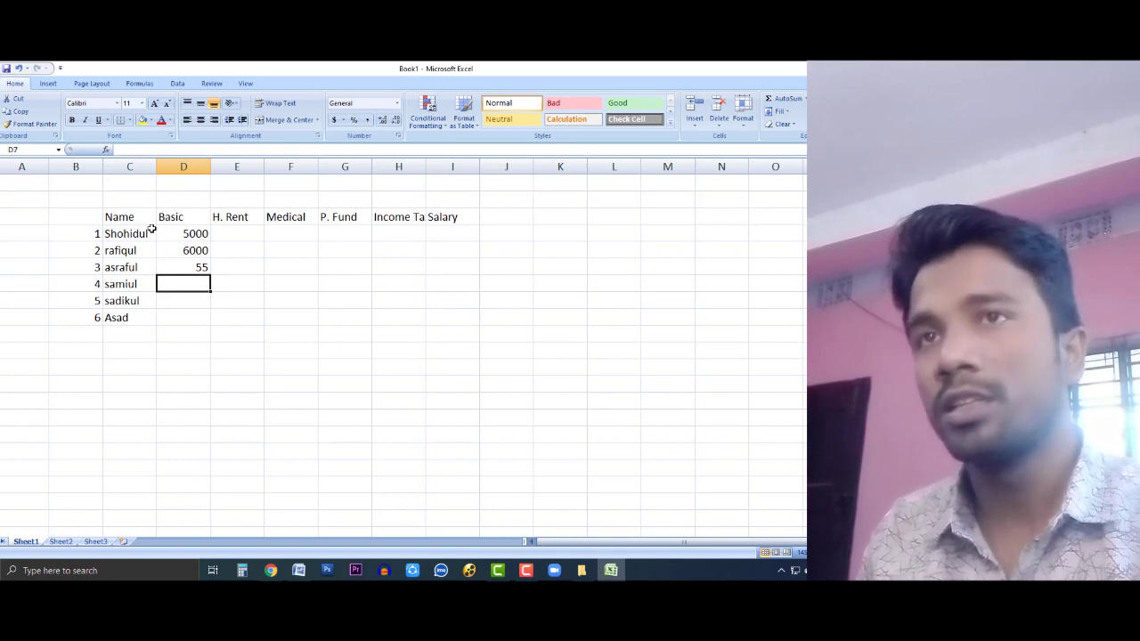
key(Up)
key(F2)
text(00)
key(Return)
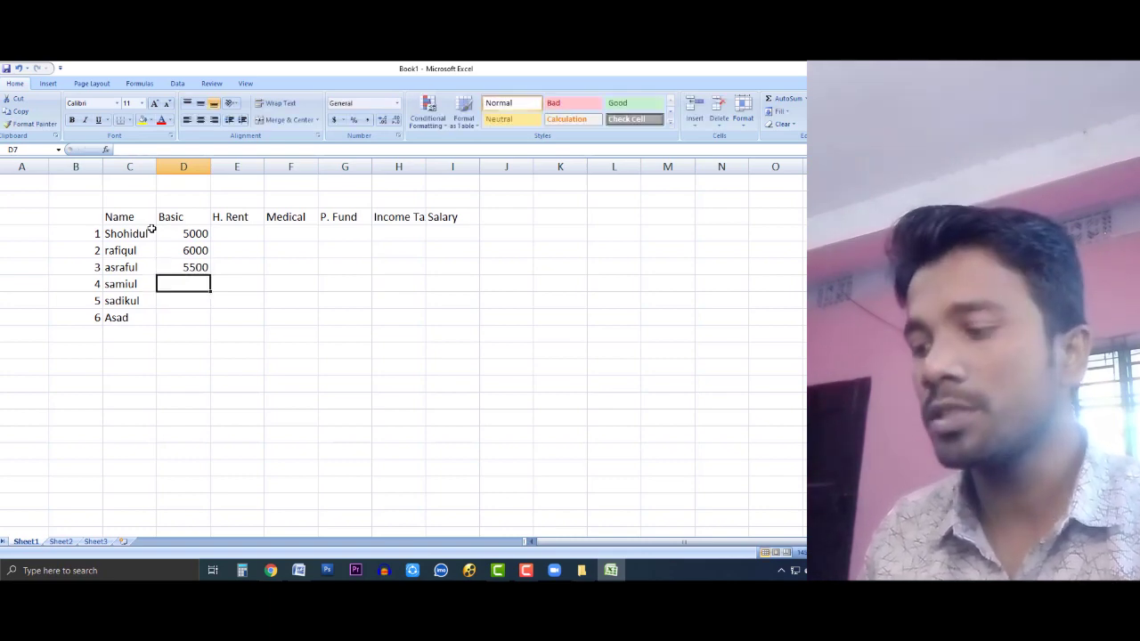
text(6800)
key(Return)
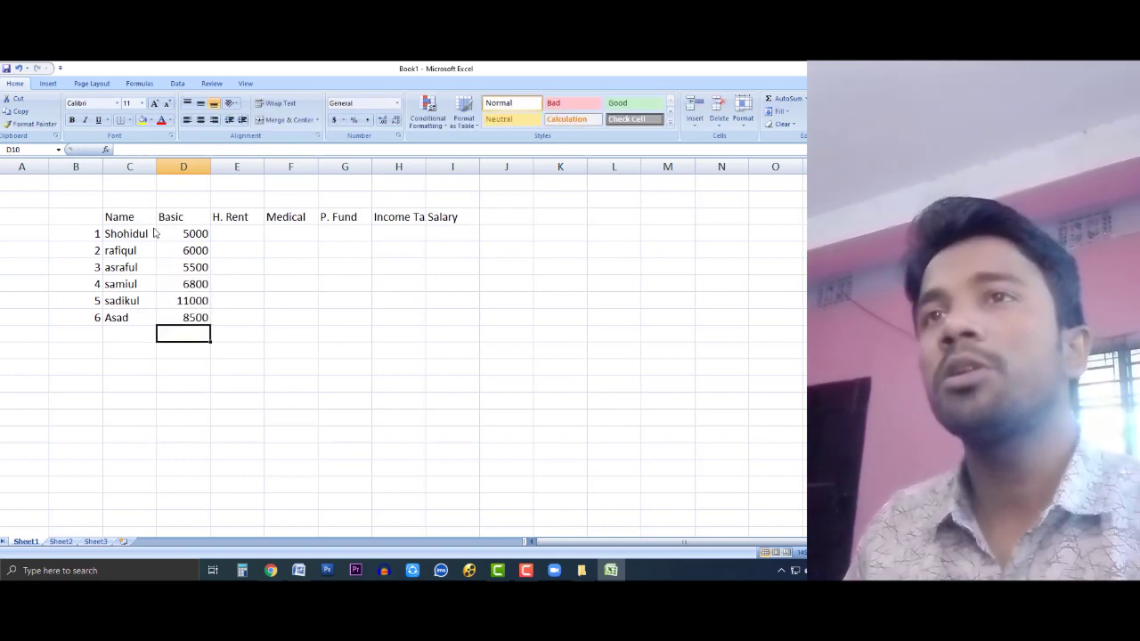
Step: Change the first Basic value in D4 to 5505, then reopen it to edit its last digits
click(225, 232)
click(193, 231)
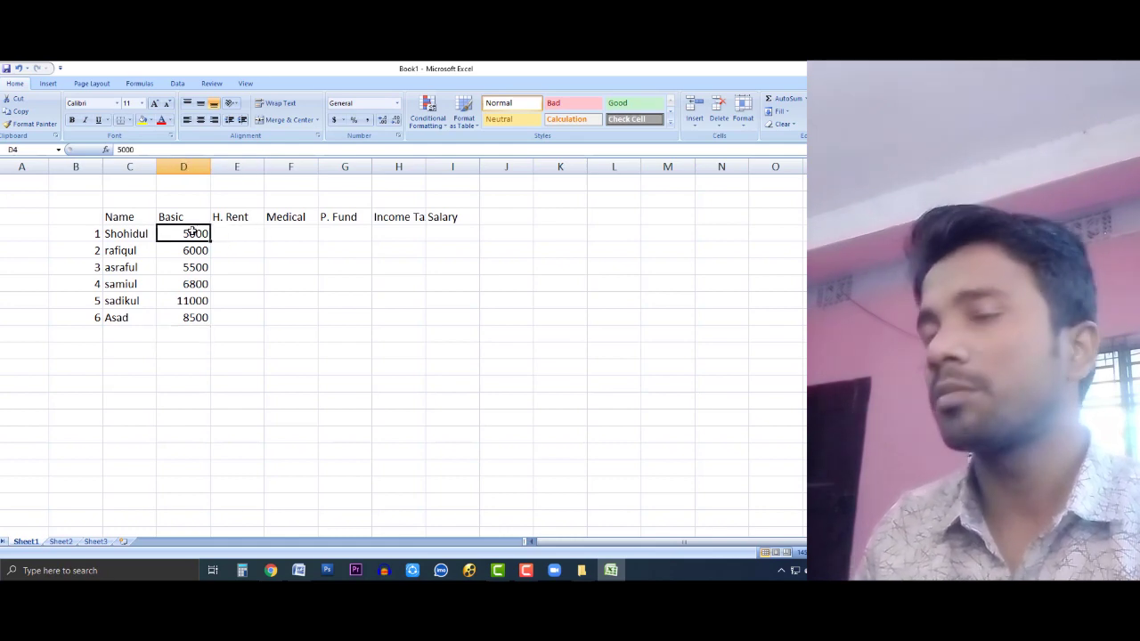
text(550)
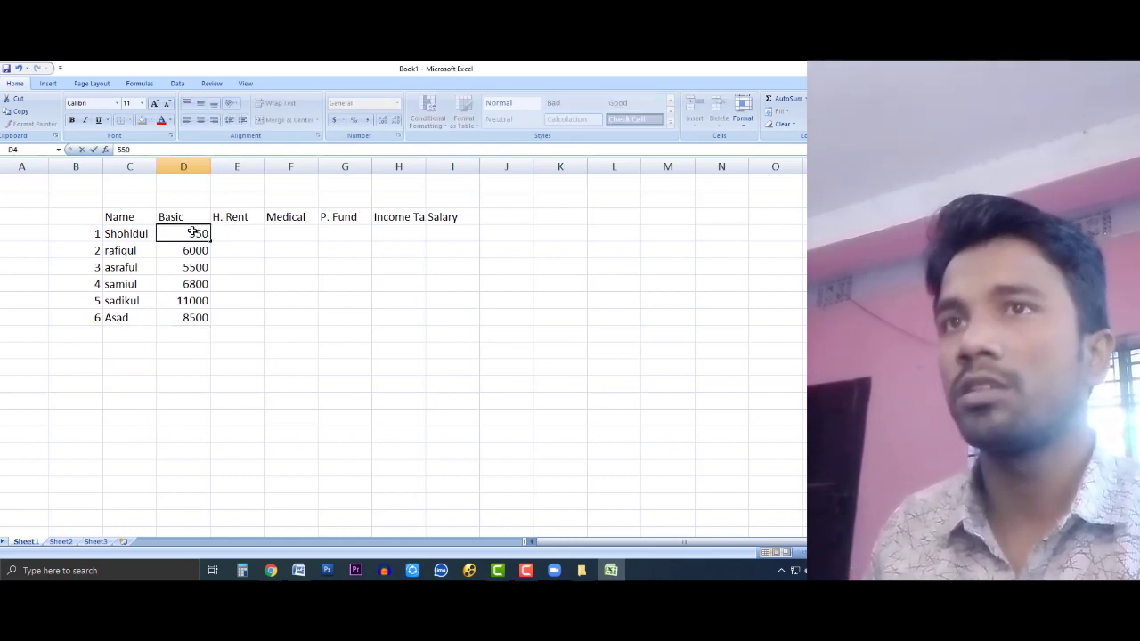
text(5)
key(Return)
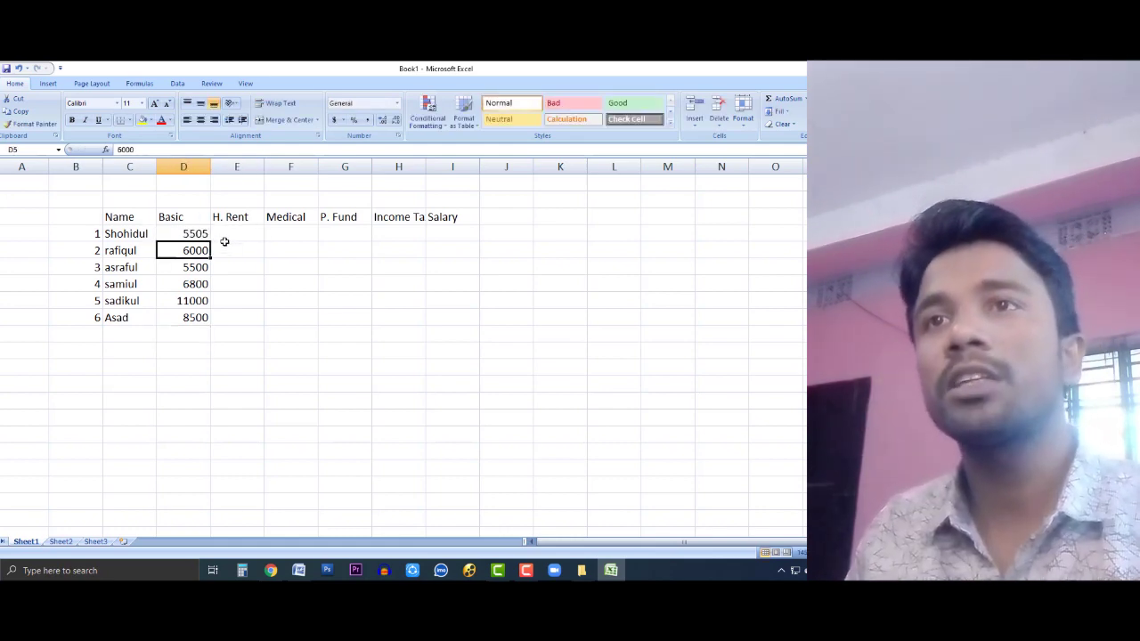
click(219, 233)
click(204, 235)
double_click(208, 233)
drag(209, 233, 188, 233)
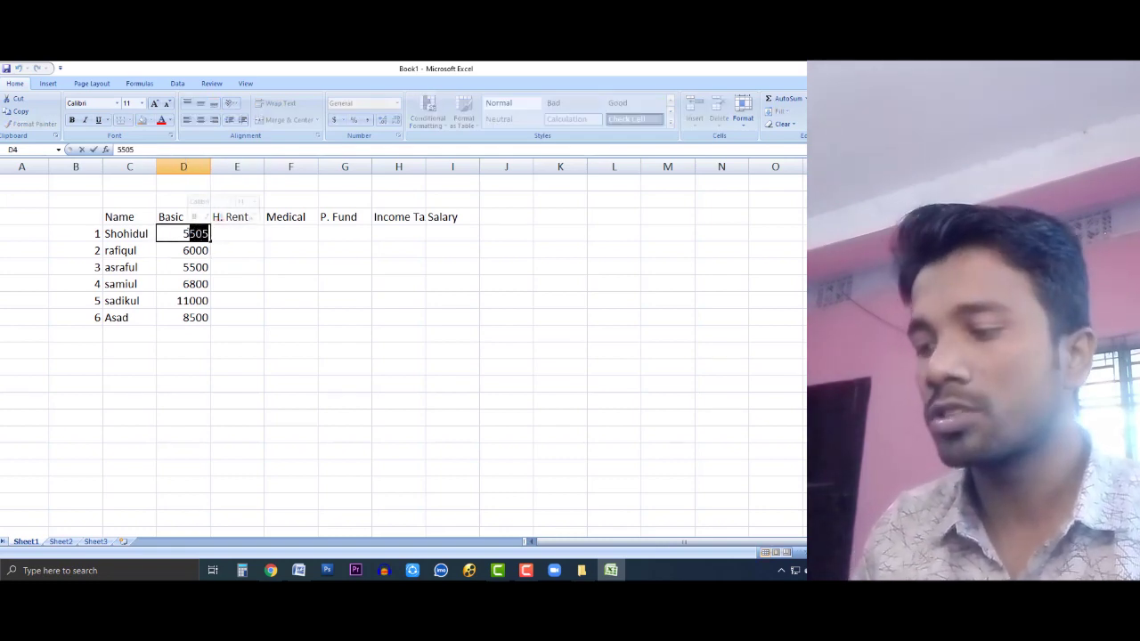
Step: Finish the first Basic value in D4 as 5750
text(750)
key(Return)
click(279, 244)
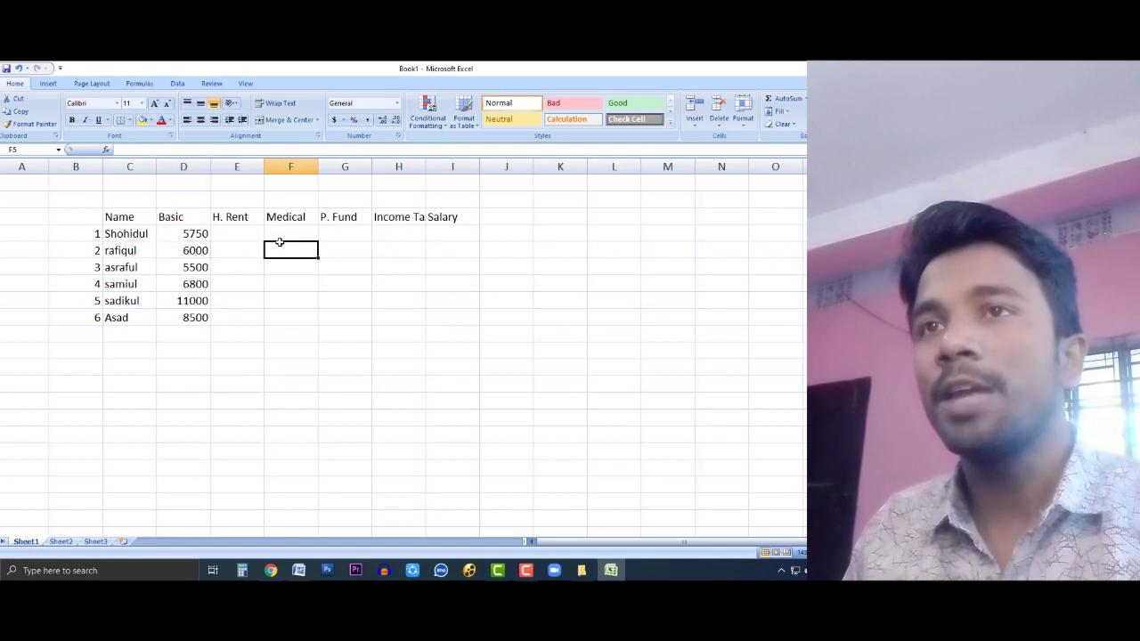
click(223, 236)
Step: Save and close the Word document, check Question.pdf, and return to the salary sheet
click(298, 570)
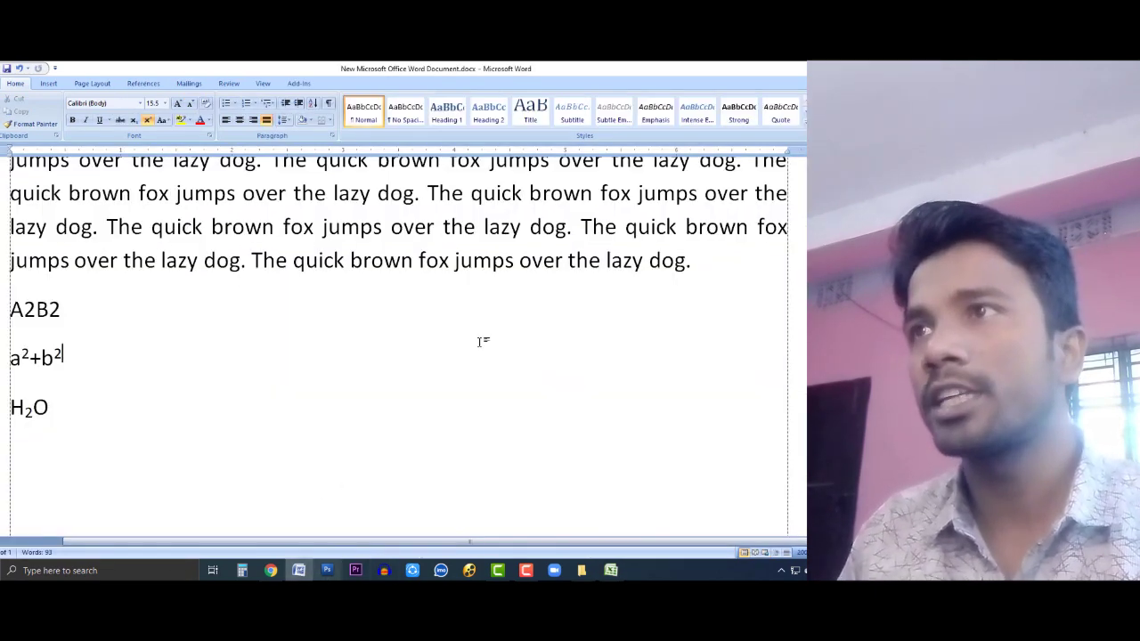
key(alt+F4)
click(385, 347)
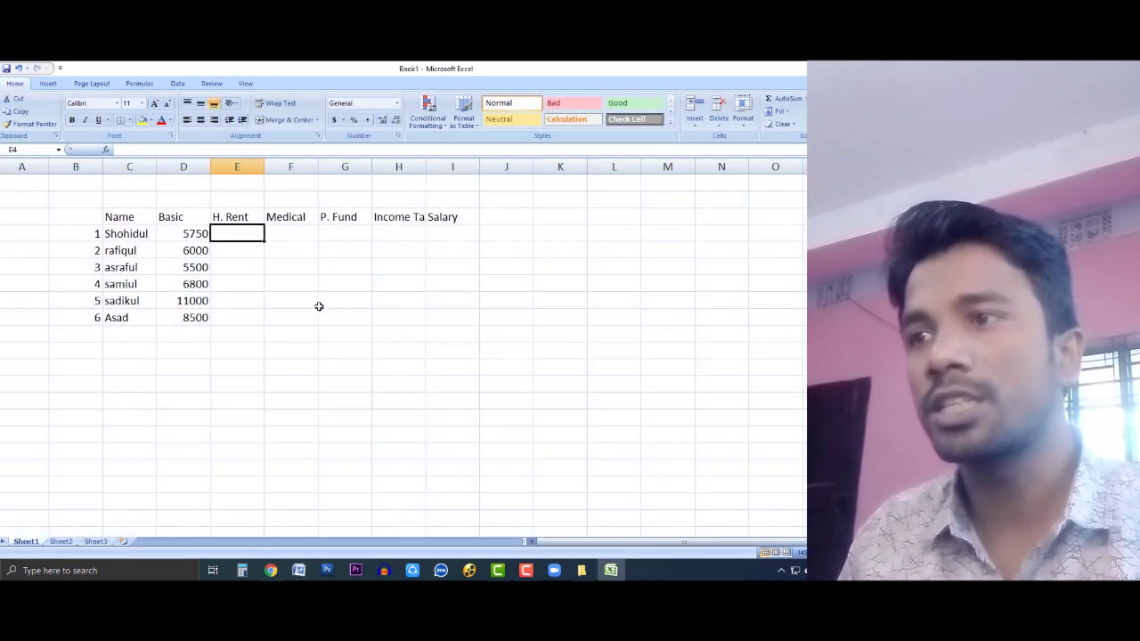
click(312, 303)
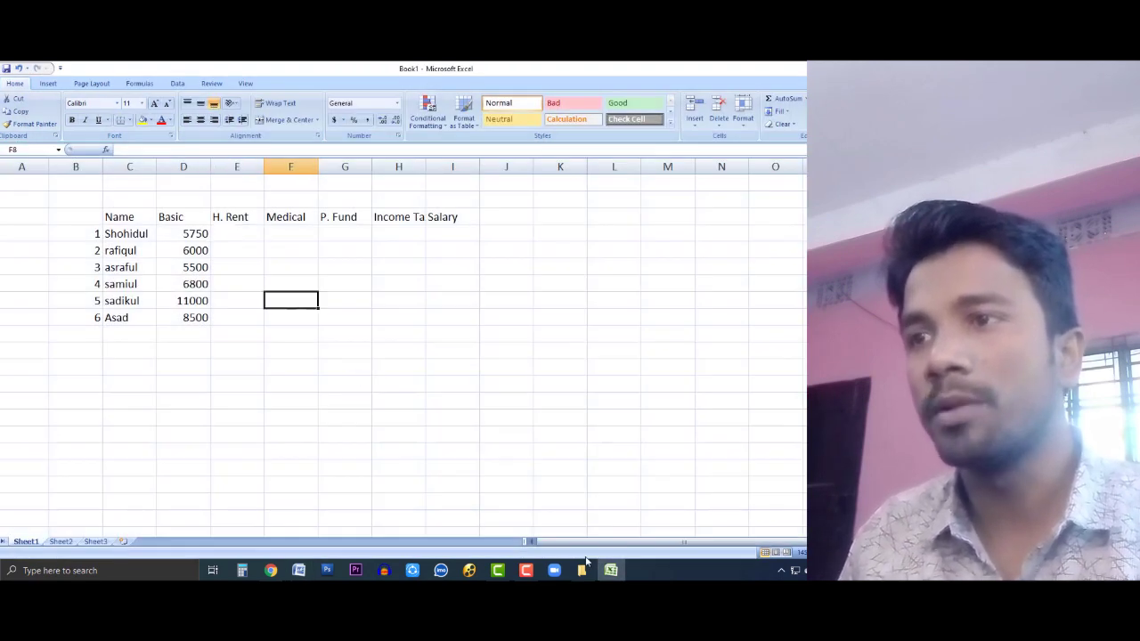
click(271, 570)
click(855, 69)
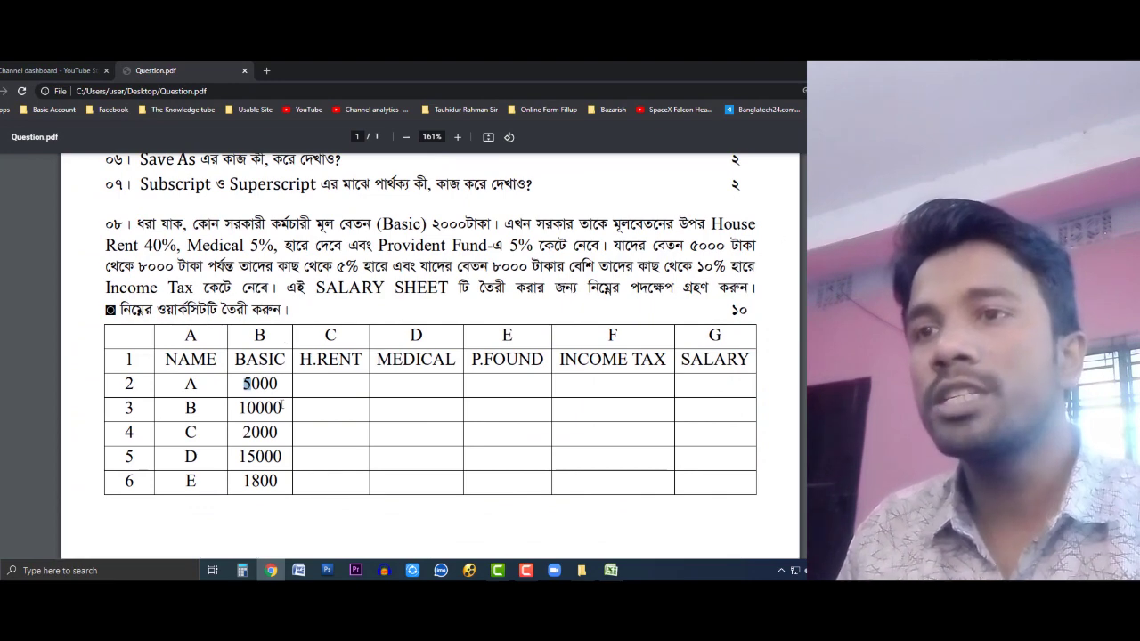
click(612, 570)
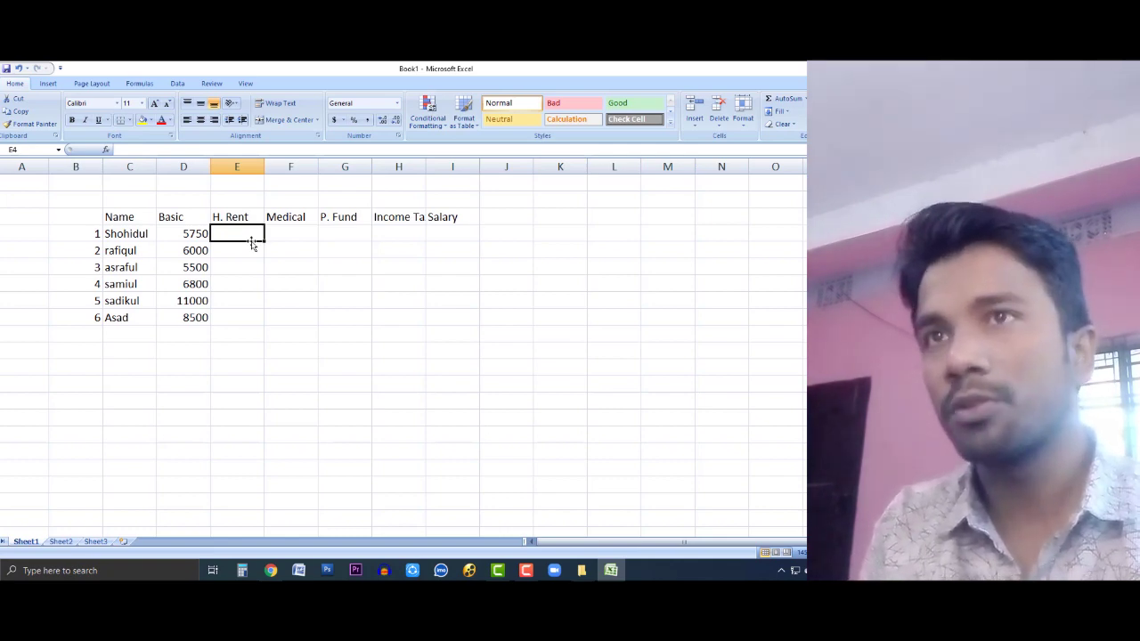
Step: Enter =D4*40% in E4 as the first H. Rent value
text(=)
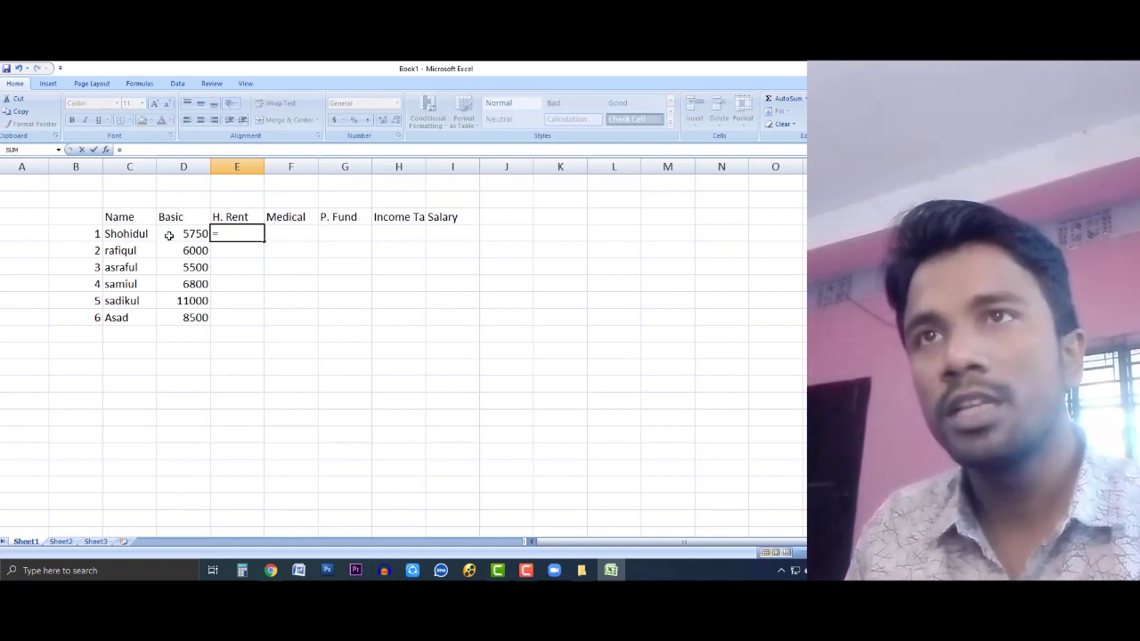
click(179, 233)
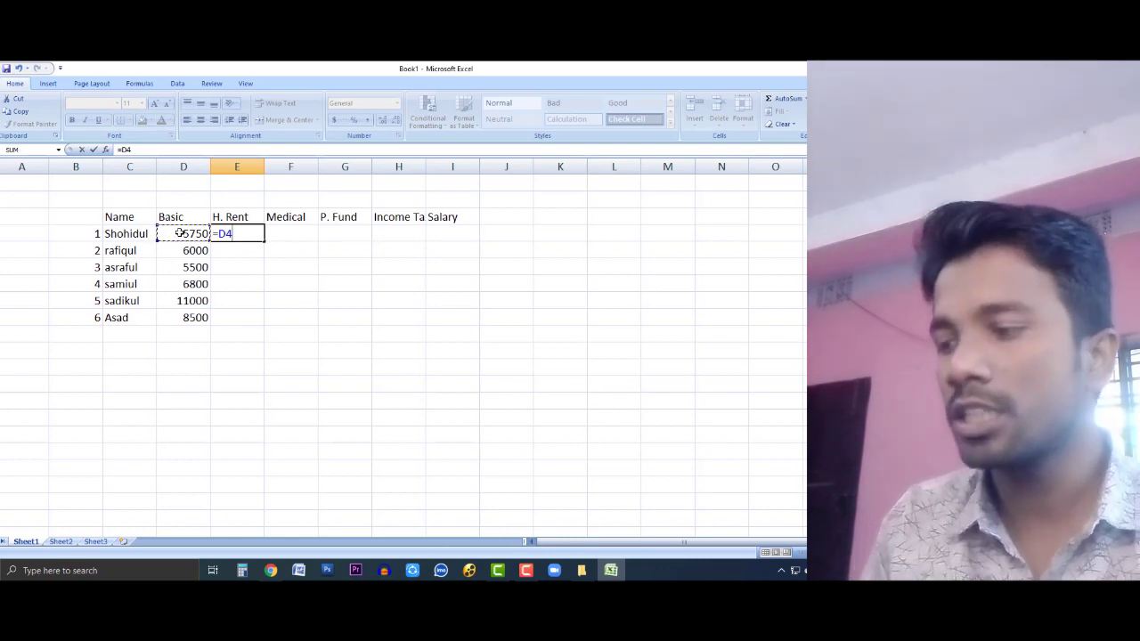
text(*40%)
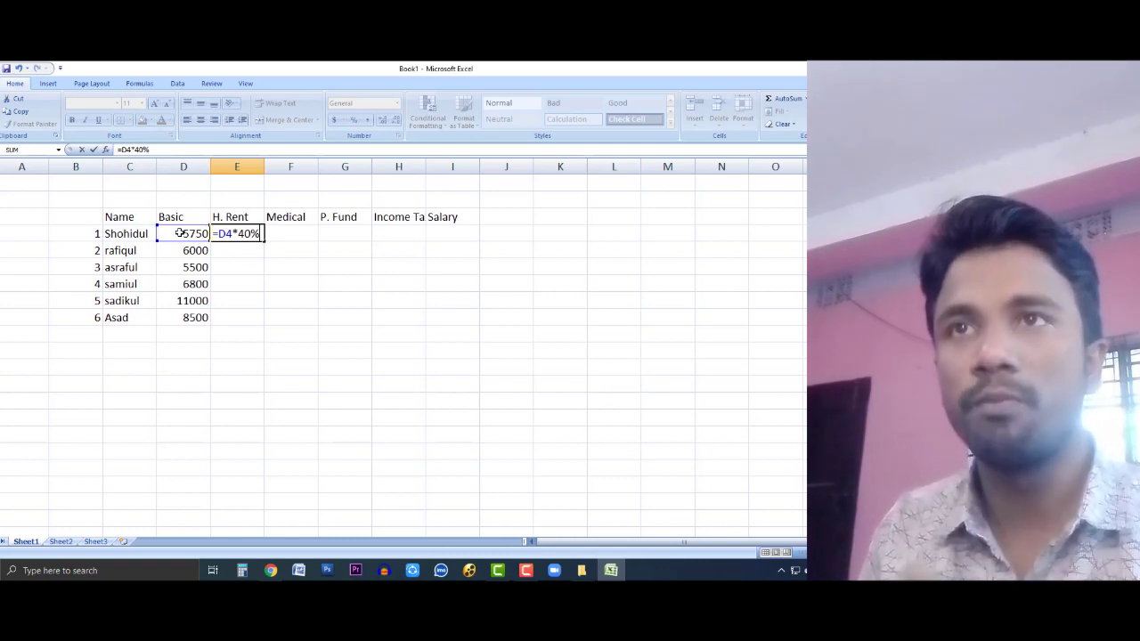
key(Return)
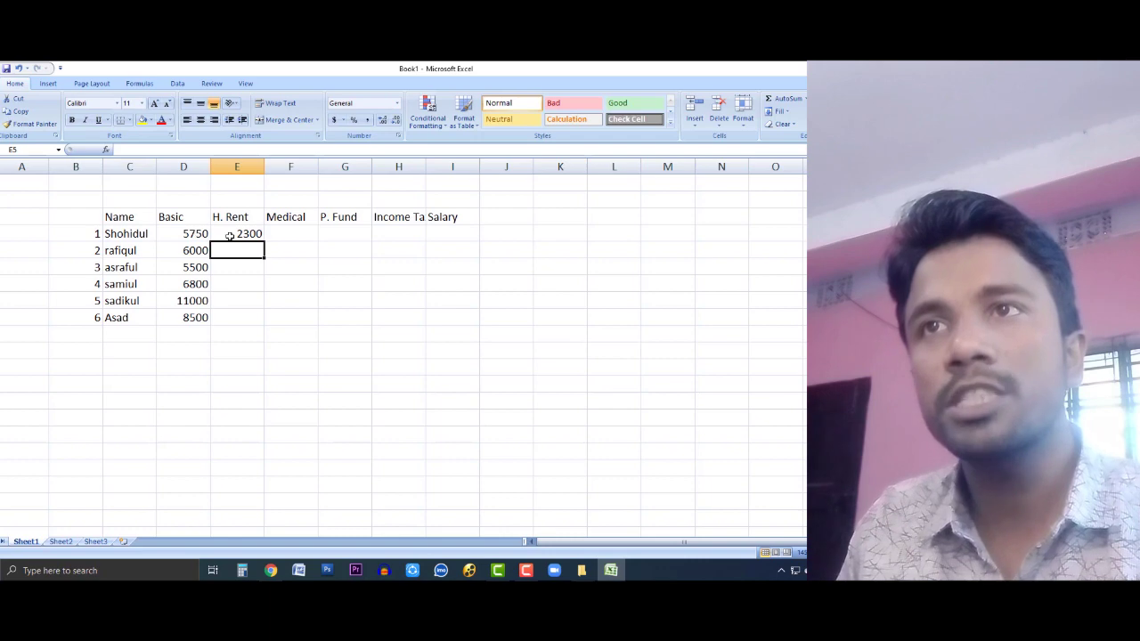
click(231, 235)
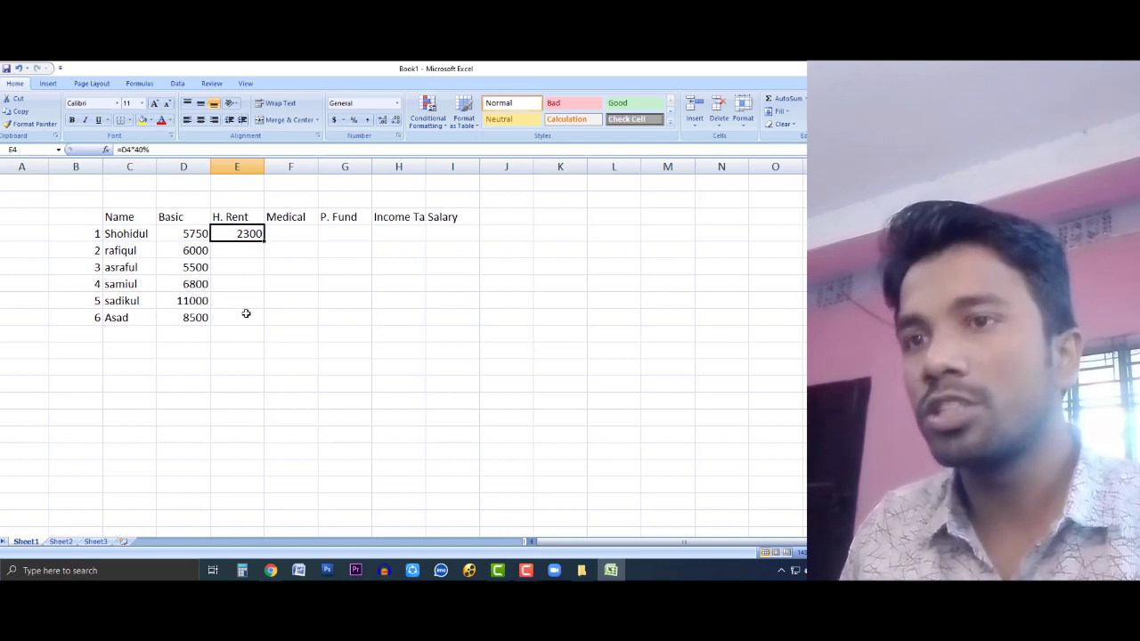
click(270, 571)
click(272, 571)
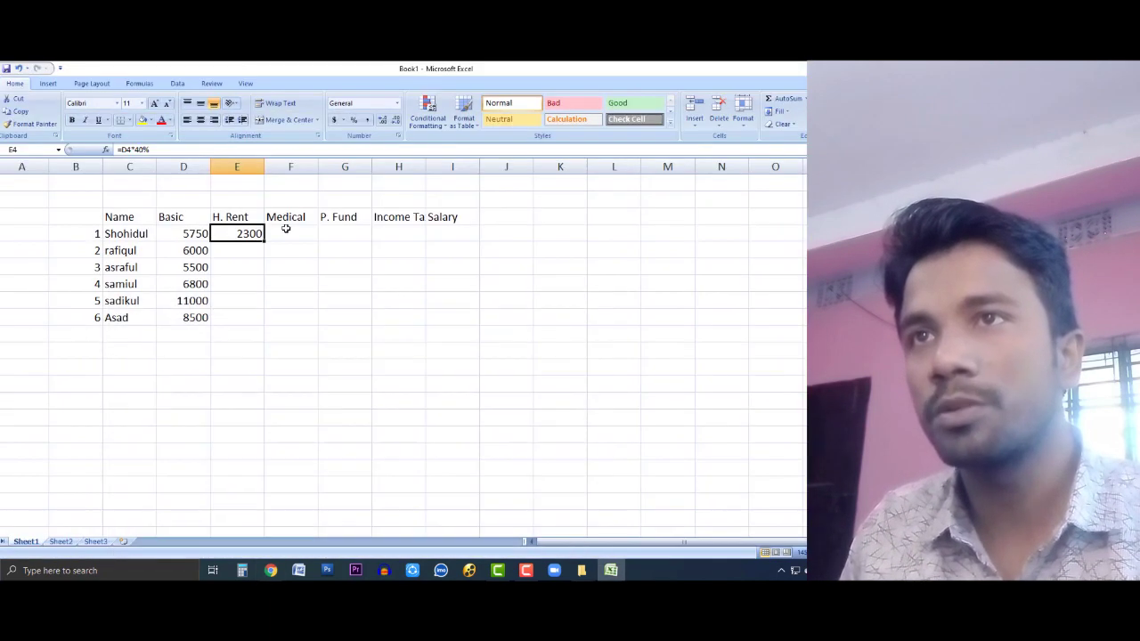
Step: Fill the 40% H. Rent formula down to E9, giving 2300 through 3400
drag(264, 240, 258, 323)
click(289, 231)
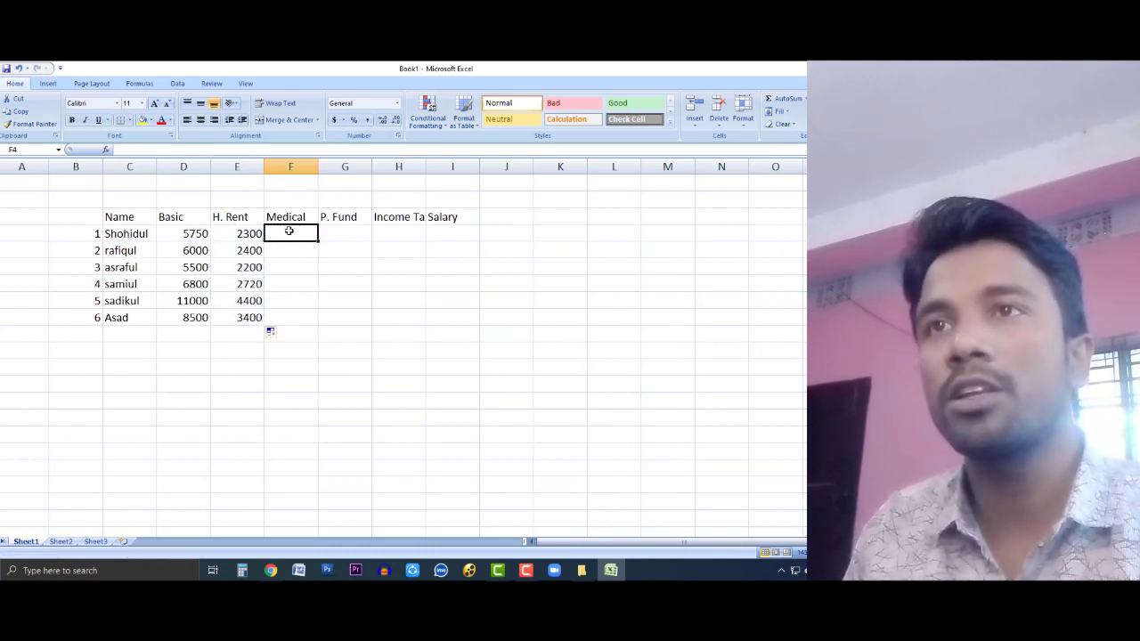
click(255, 235)
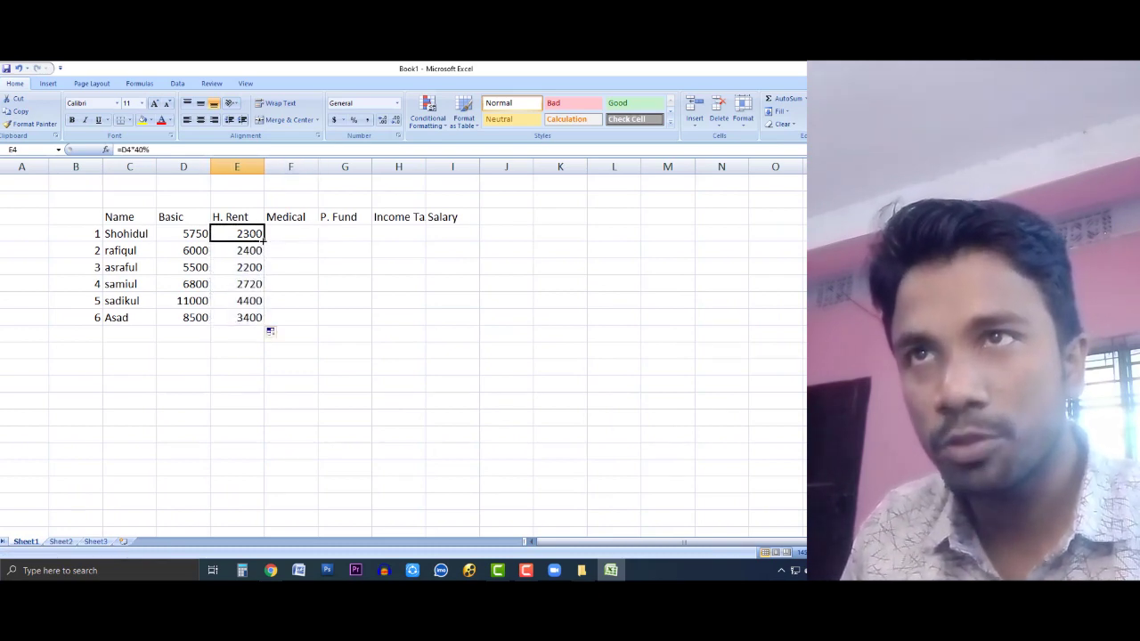
drag(265, 239, 265, 325)
click(284, 250)
click(254, 233)
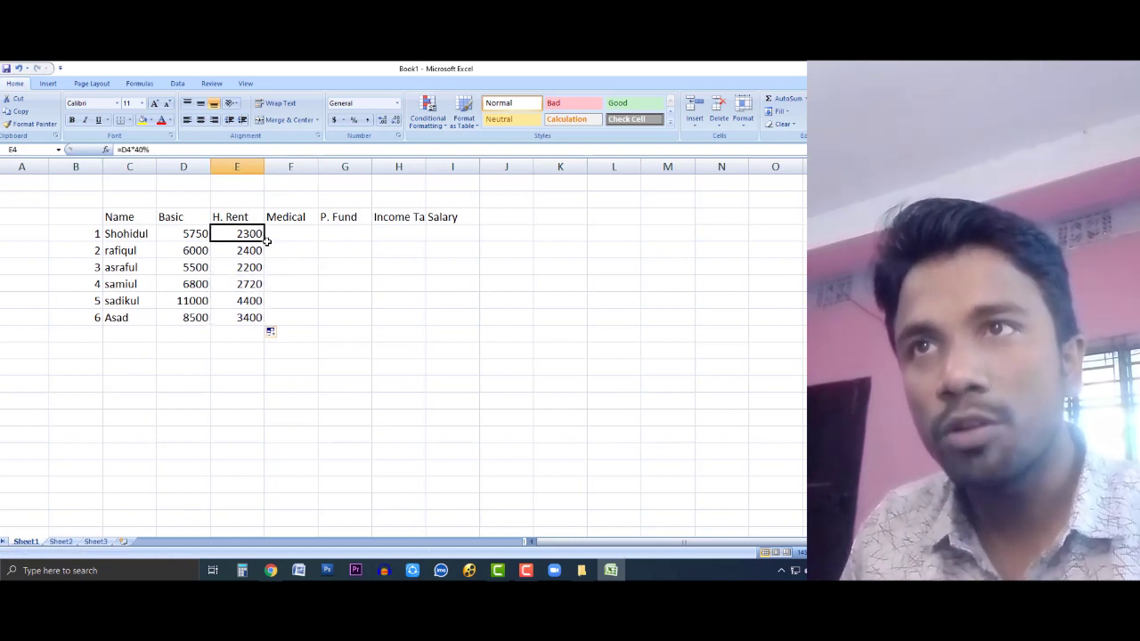
drag(264, 239, 265, 326)
click(252, 317)
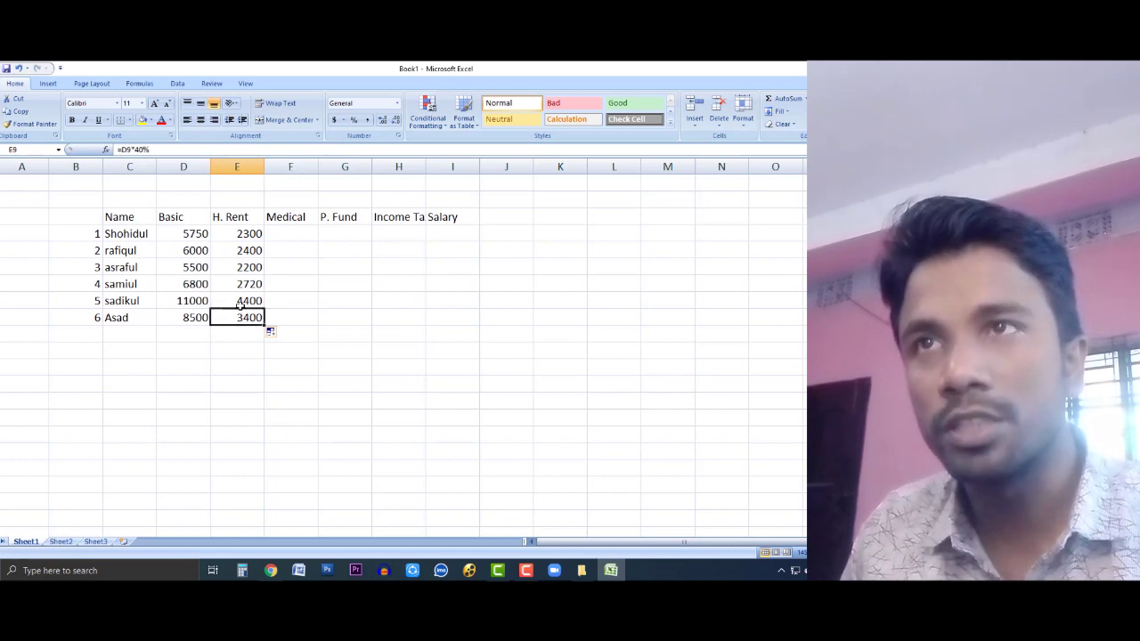
click(285, 233)
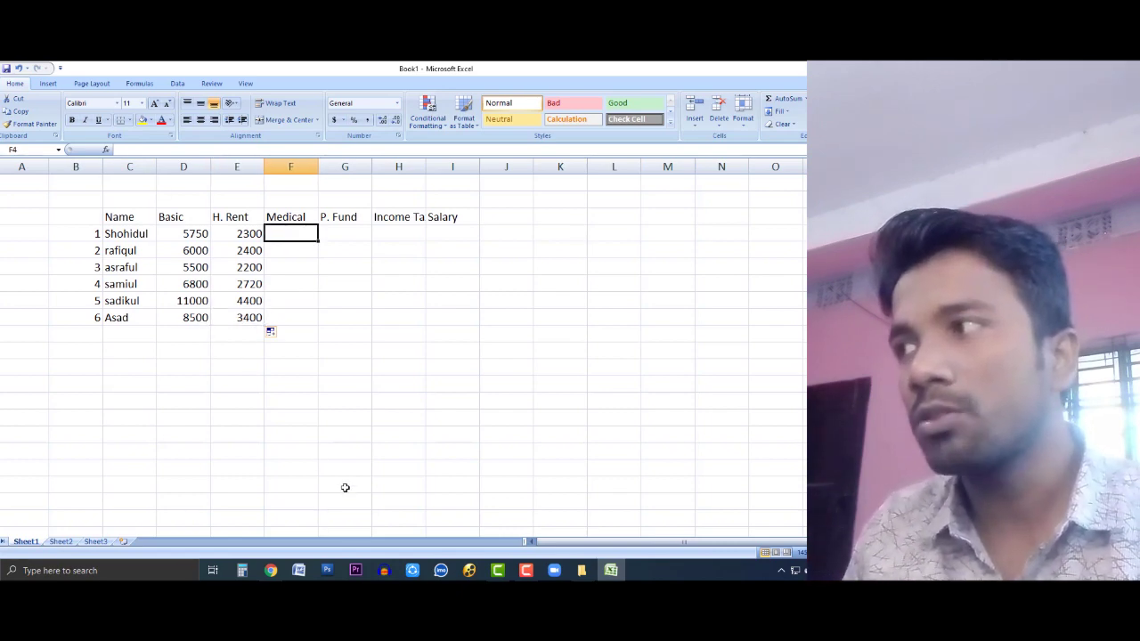
click(271, 569)
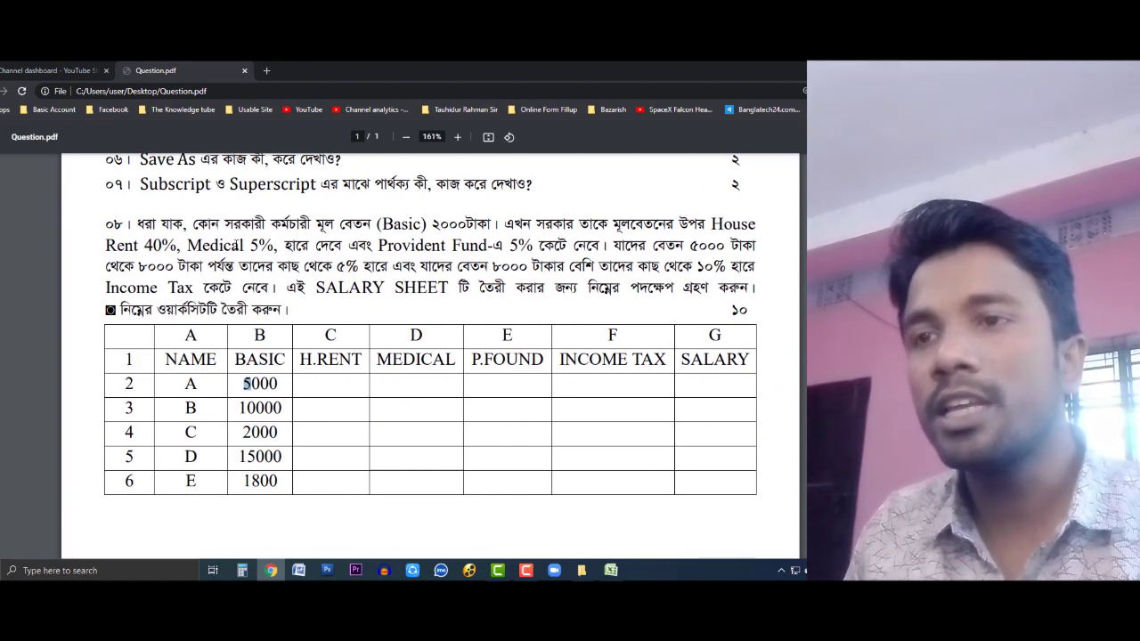
Step: Enter =D4*5% in F4 for the Medical allowance
drag(621, 575, 307, 572)
click(301, 569)
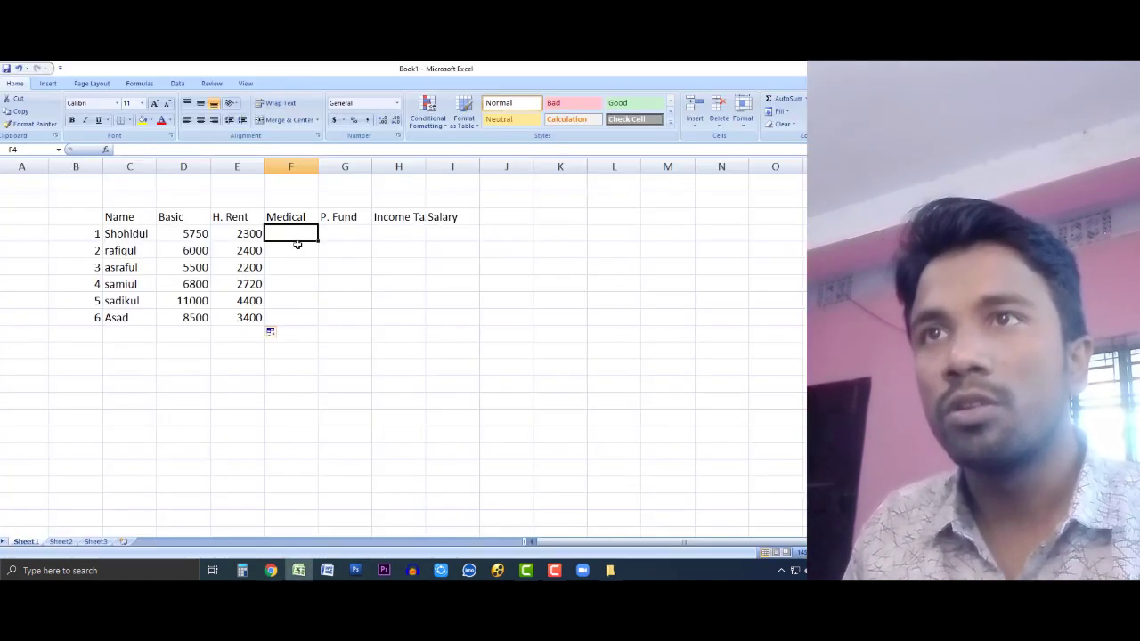
click(311, 264)
click(294, 232)
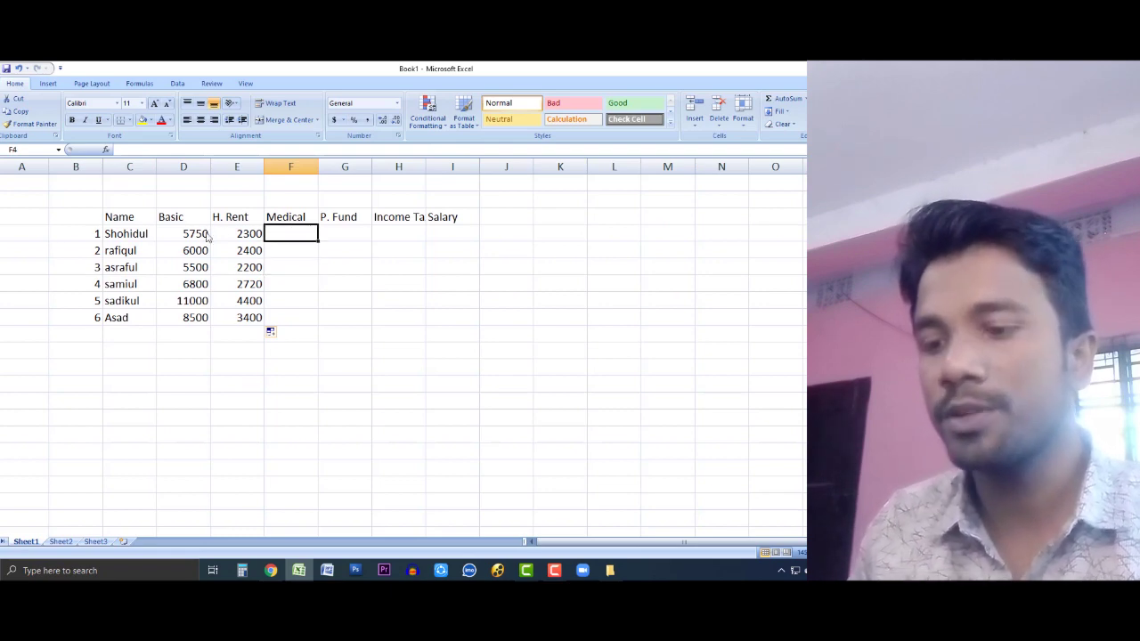
text(=)
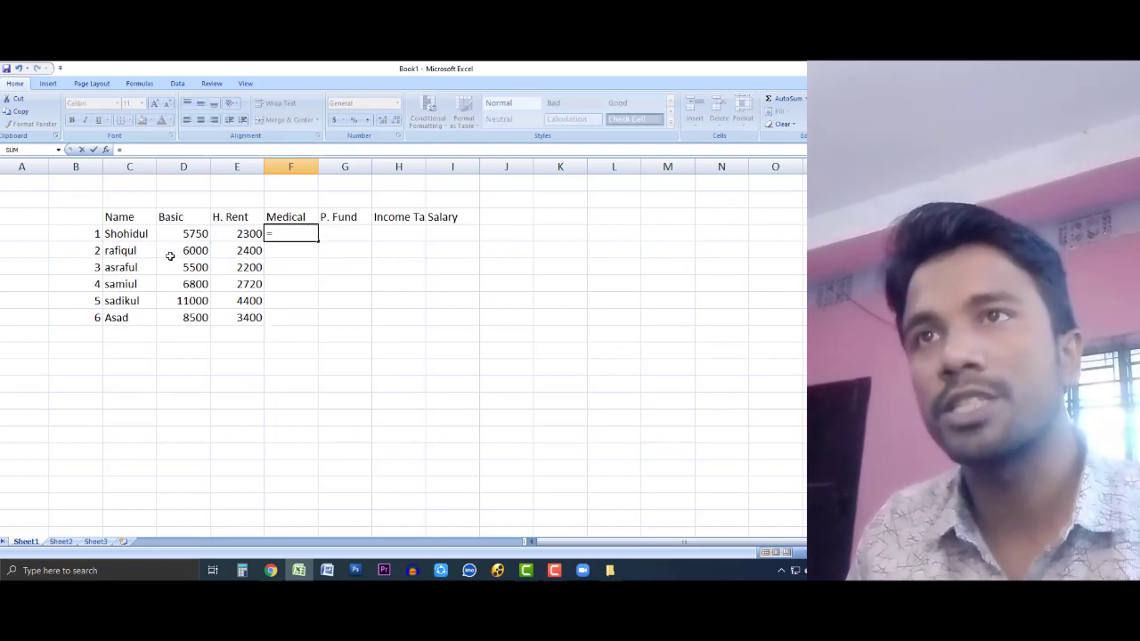
click(191, 234)
text(*5%)
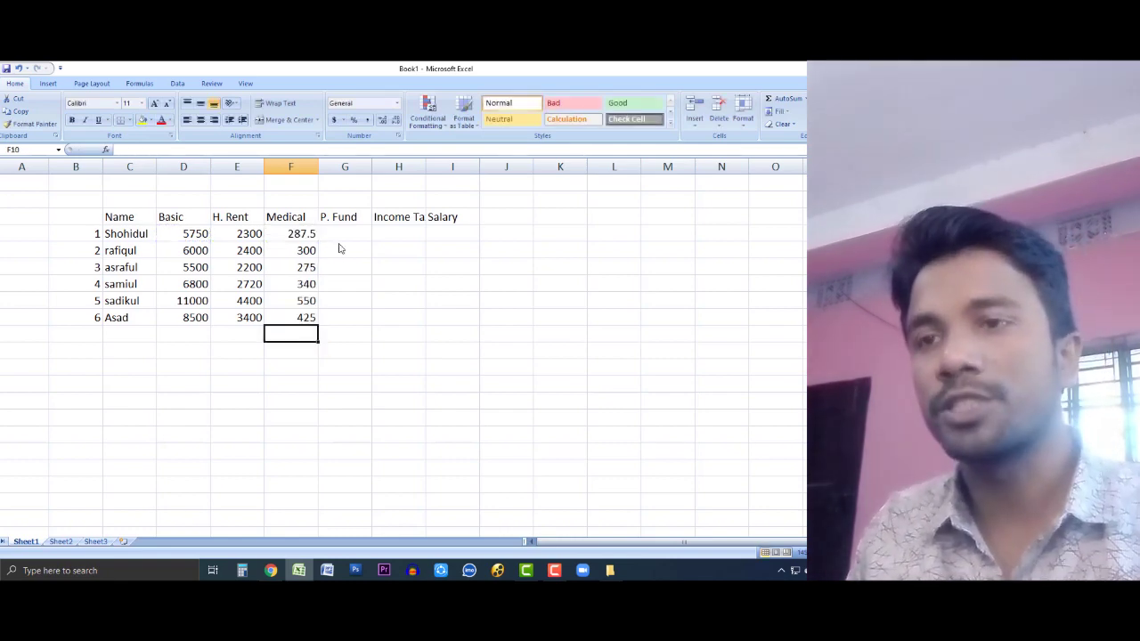
Step: Enter =D4*5% in G4 for P. Fund, adding the missing % sign
click(343, 231)
text(=)
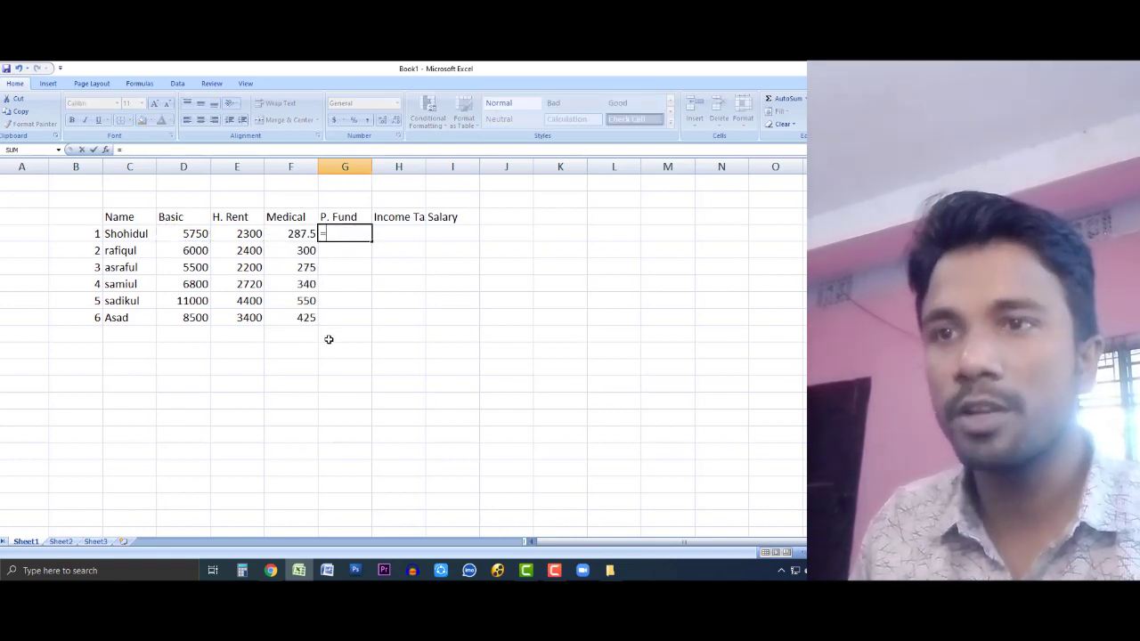
click(280, 573)
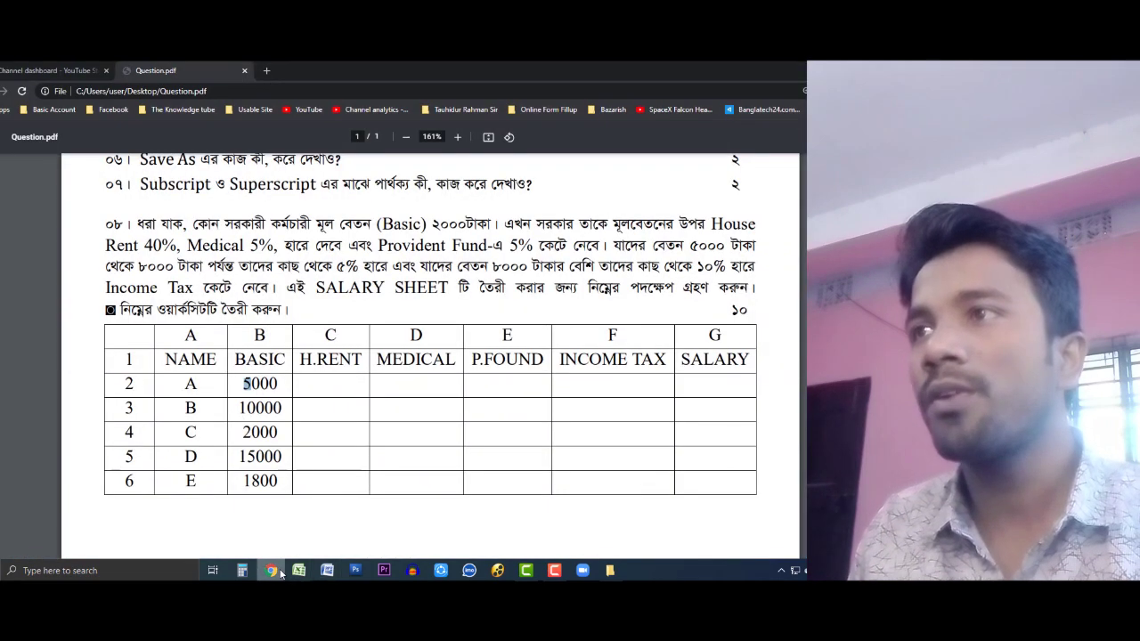
click(299, 570)
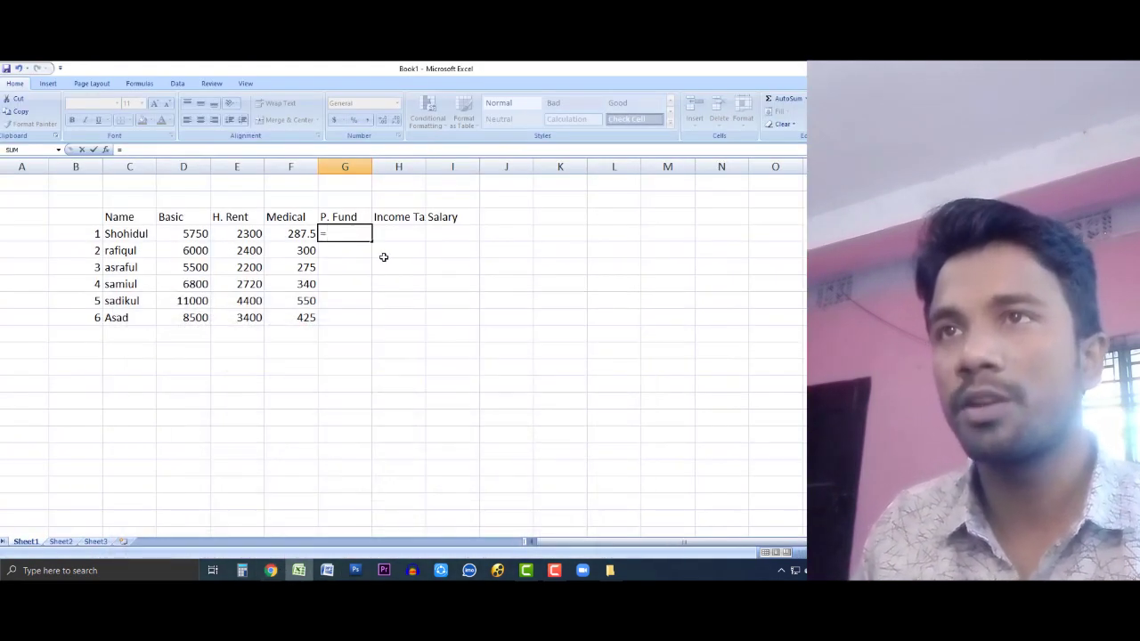
click(191, 235)
text(*)
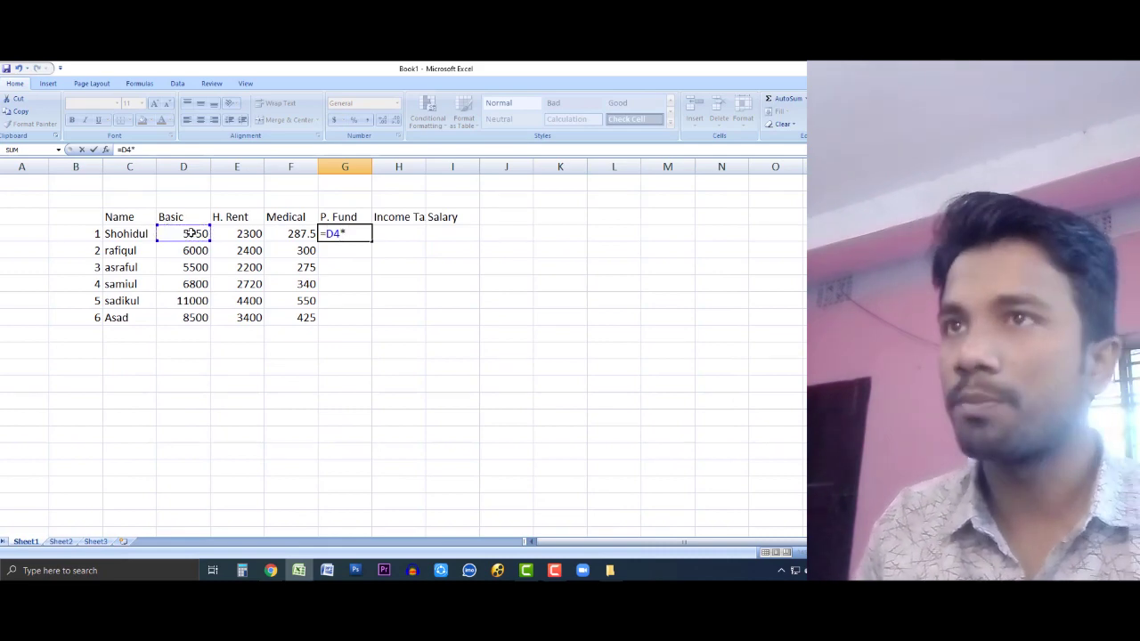
key(Return)
double_click(357, 234)
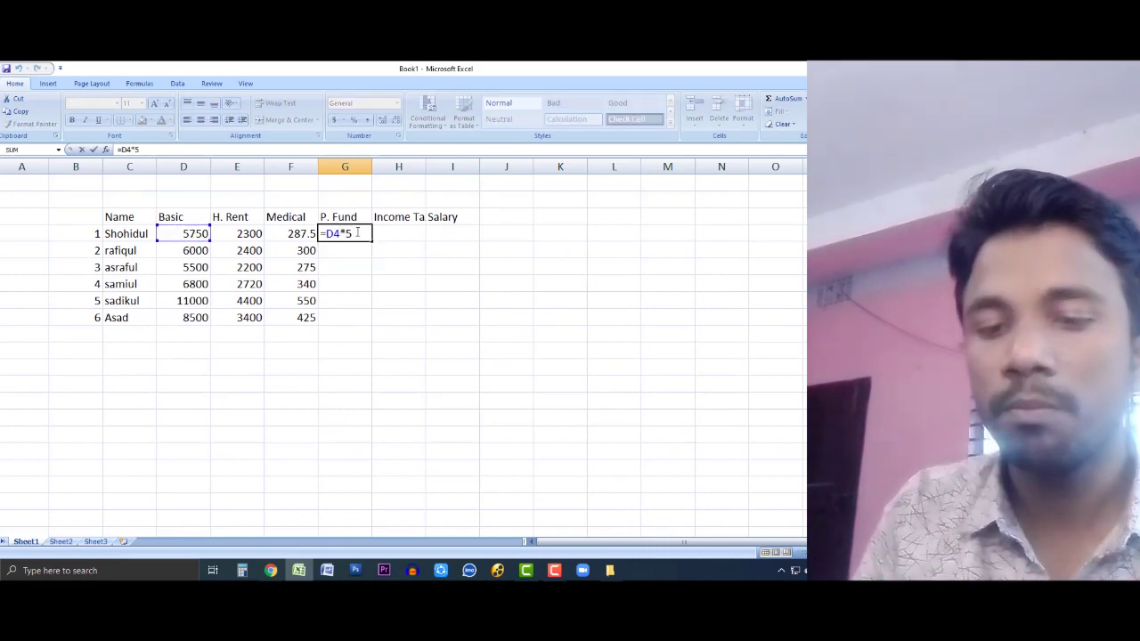
text(%)
key(Return)
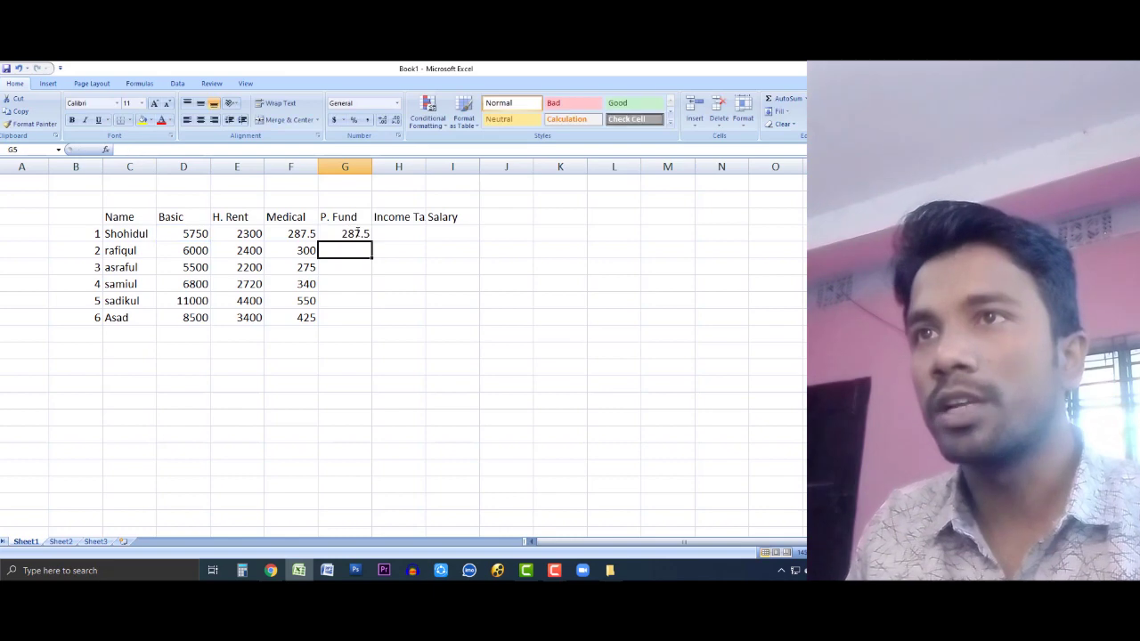
Step: Copy the P. Fund formula down to G9
click(356, 233)
drag(372, 241, 375, 328)
click(398, 268)
click(402, 230)
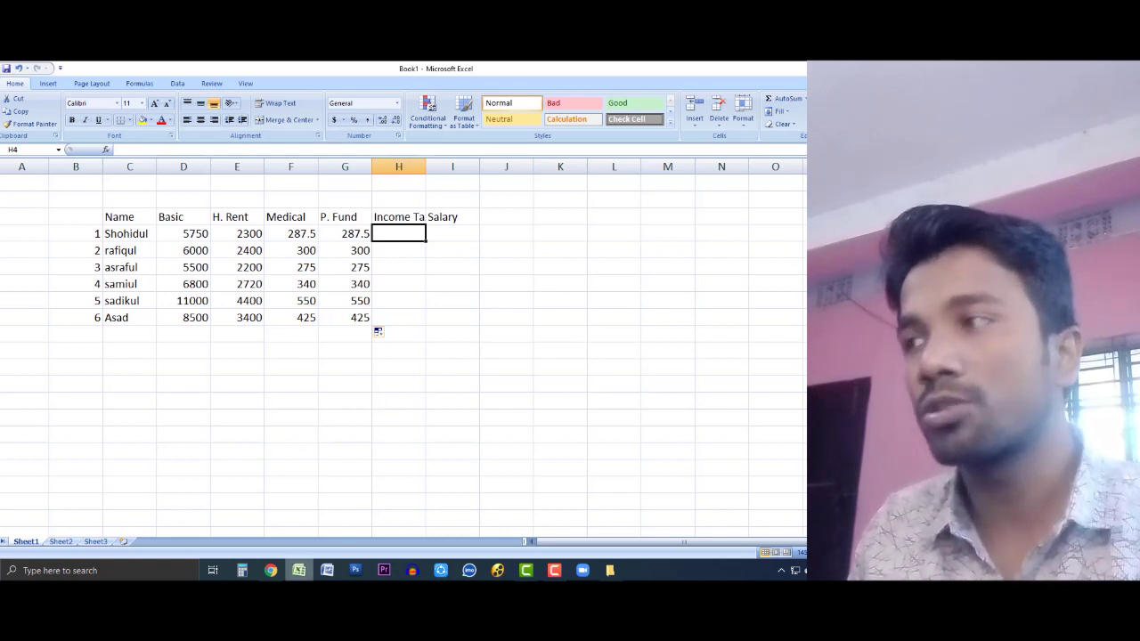
Step: Check the income tax rules in Question.pdf, then select H4
click(492, 353)
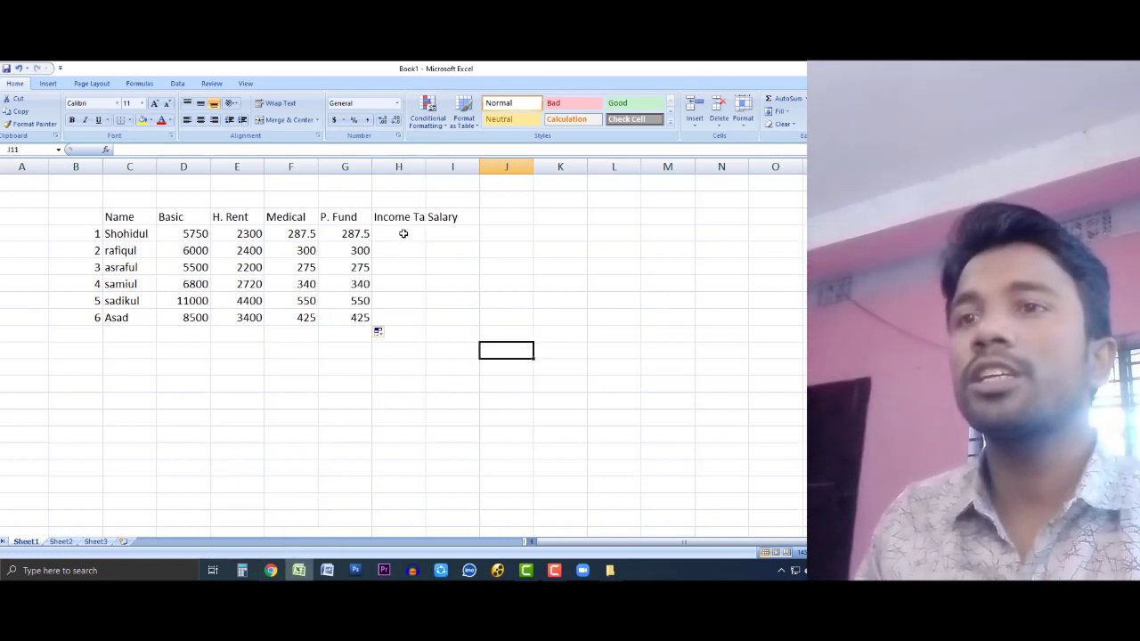
click(403, 234)
click(278, 572)
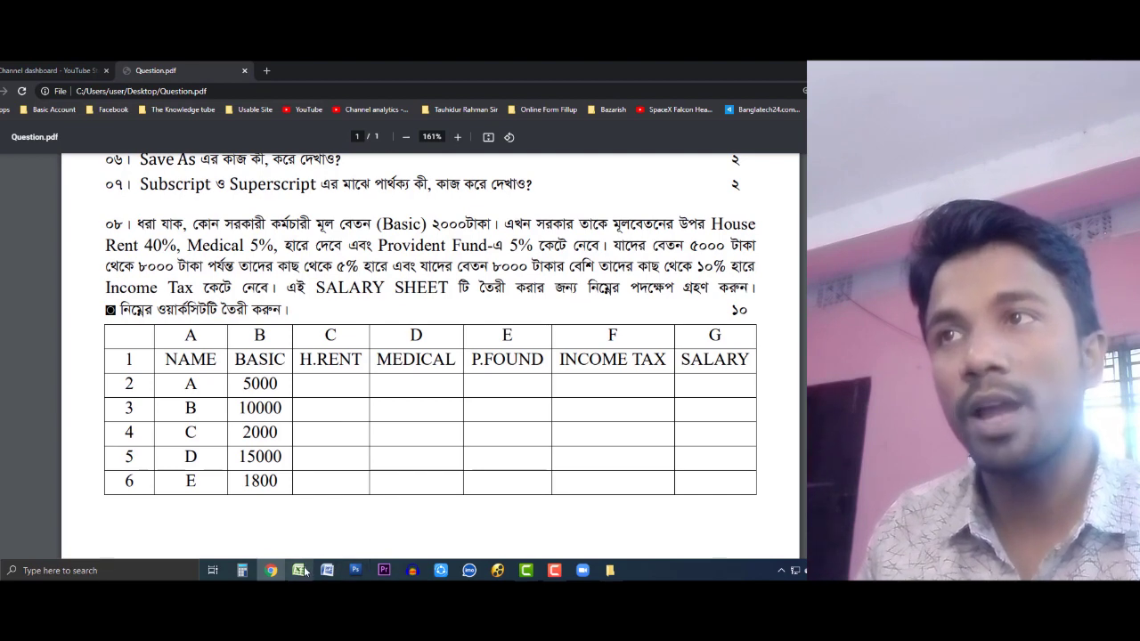
mouse_move(305, 572)
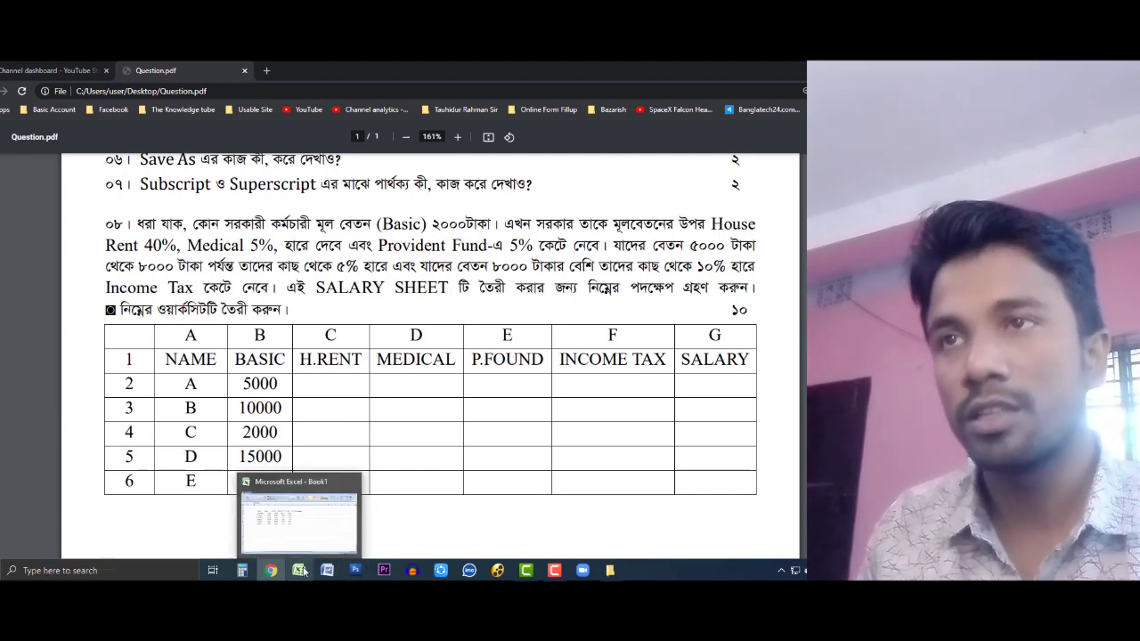
click(304, 570)
click(410, 235)
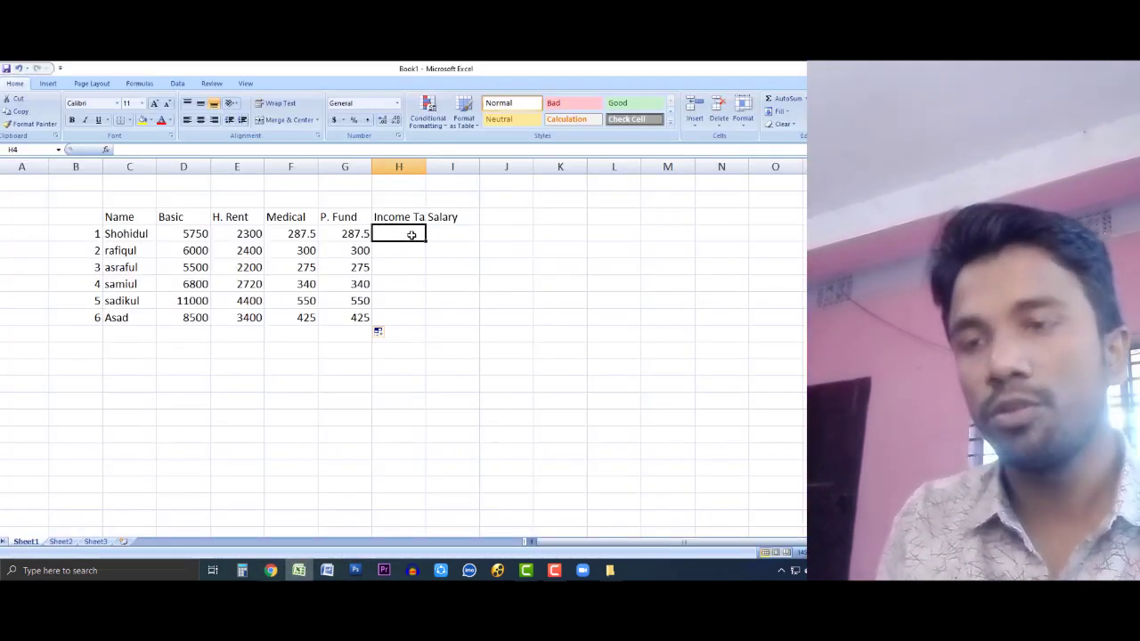
Step: Begin H4's formula as =IF(D4>8000,D4*10% to tax Basic above 8000 at 10%
text(=)
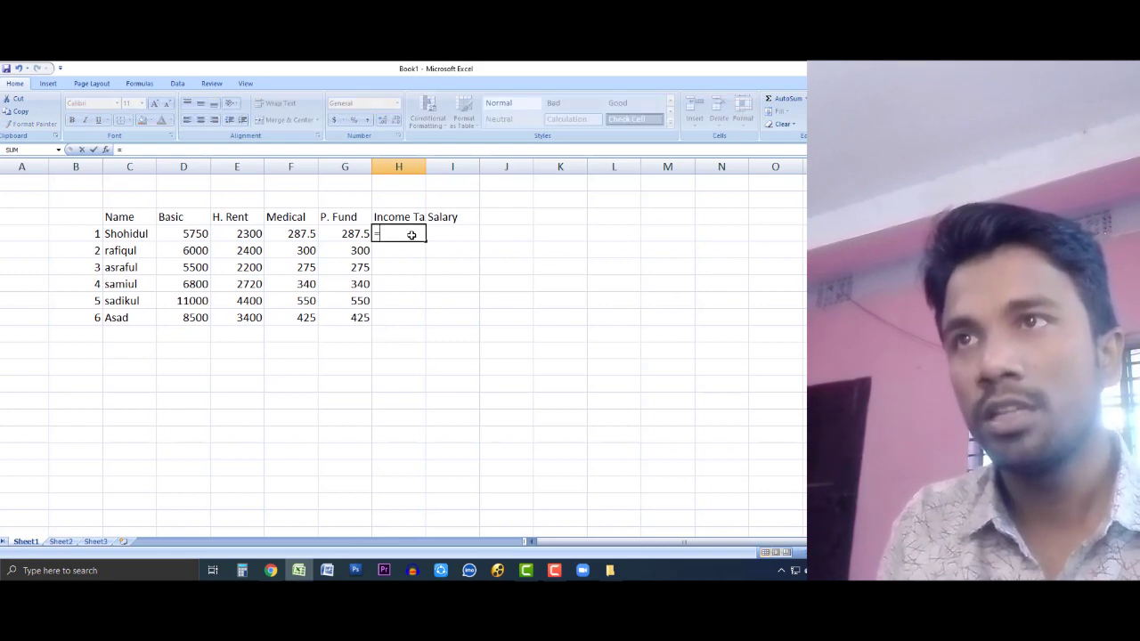
text(if())
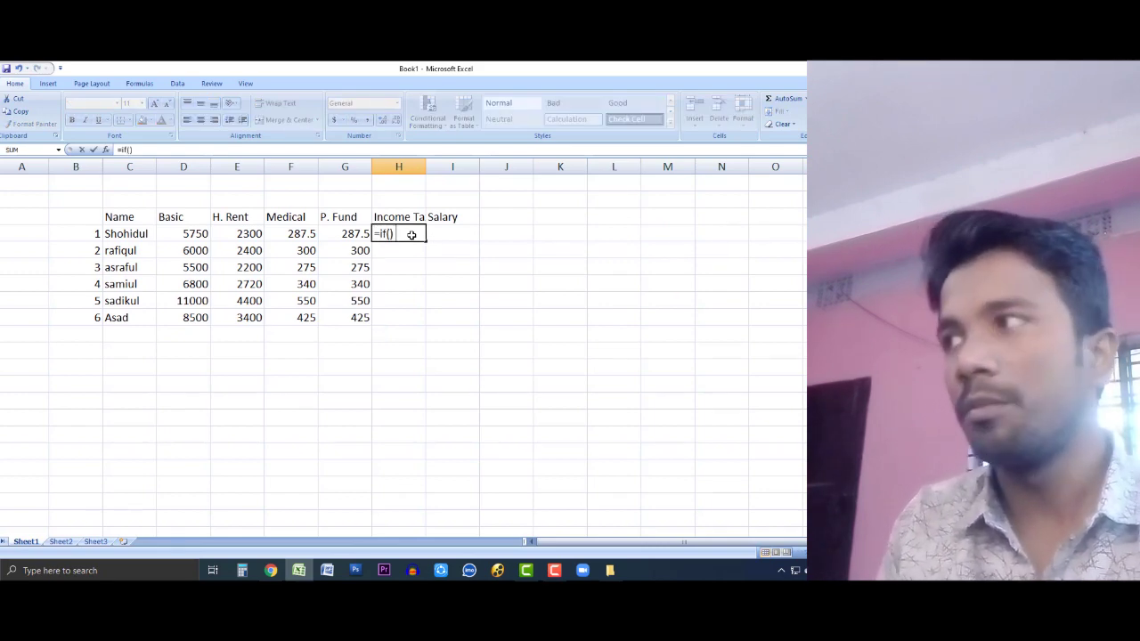
key(Return)
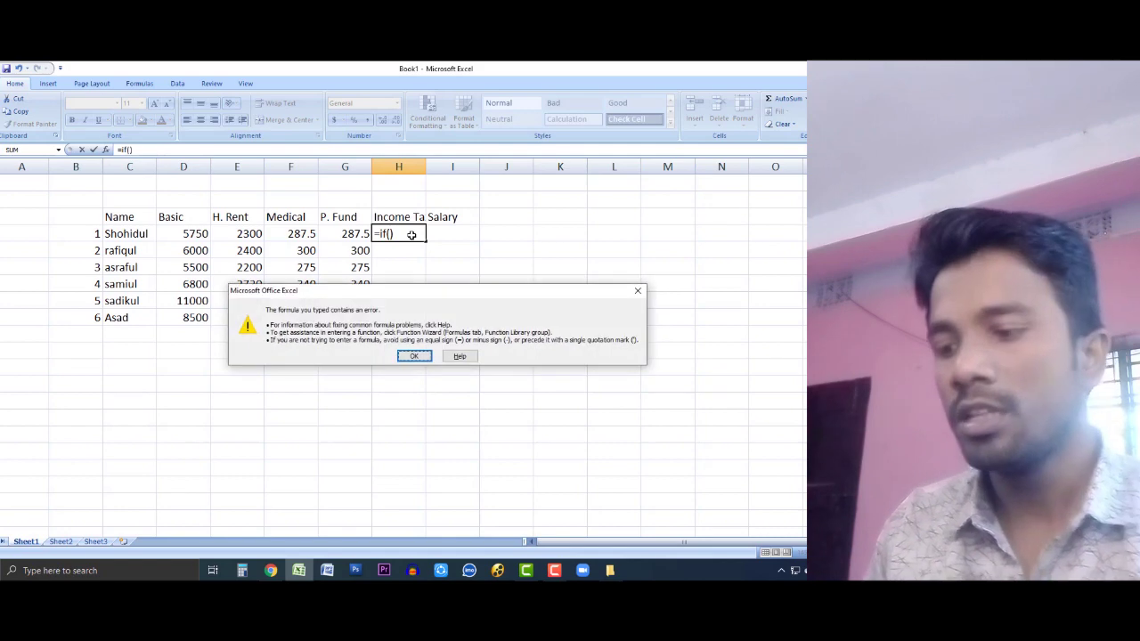
key(Return)
click(185, 233)
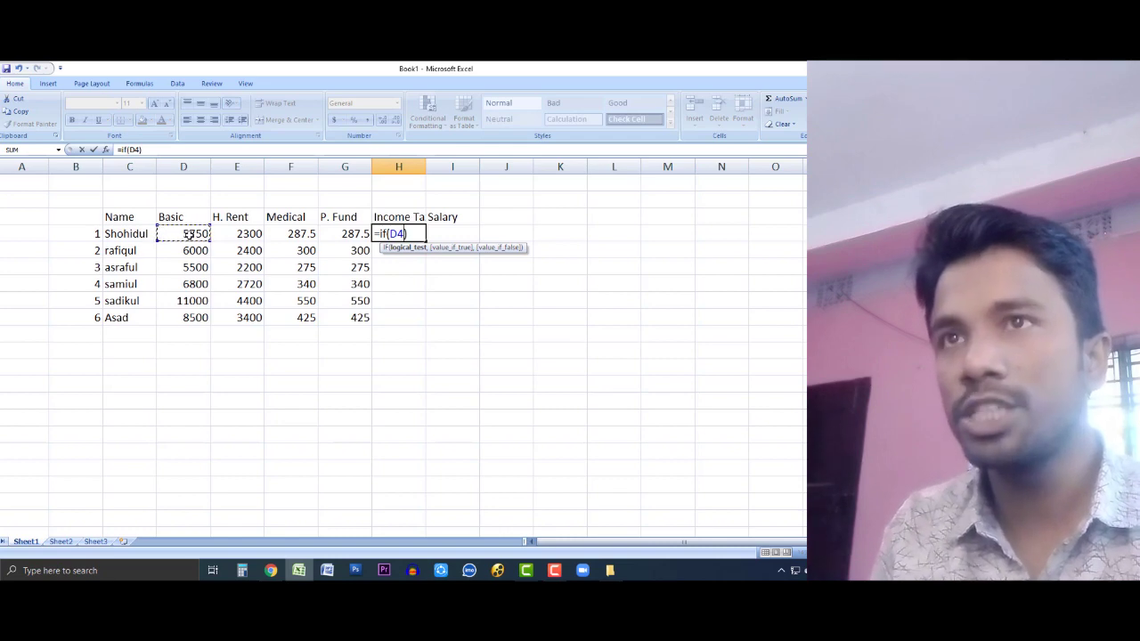
text(>8)
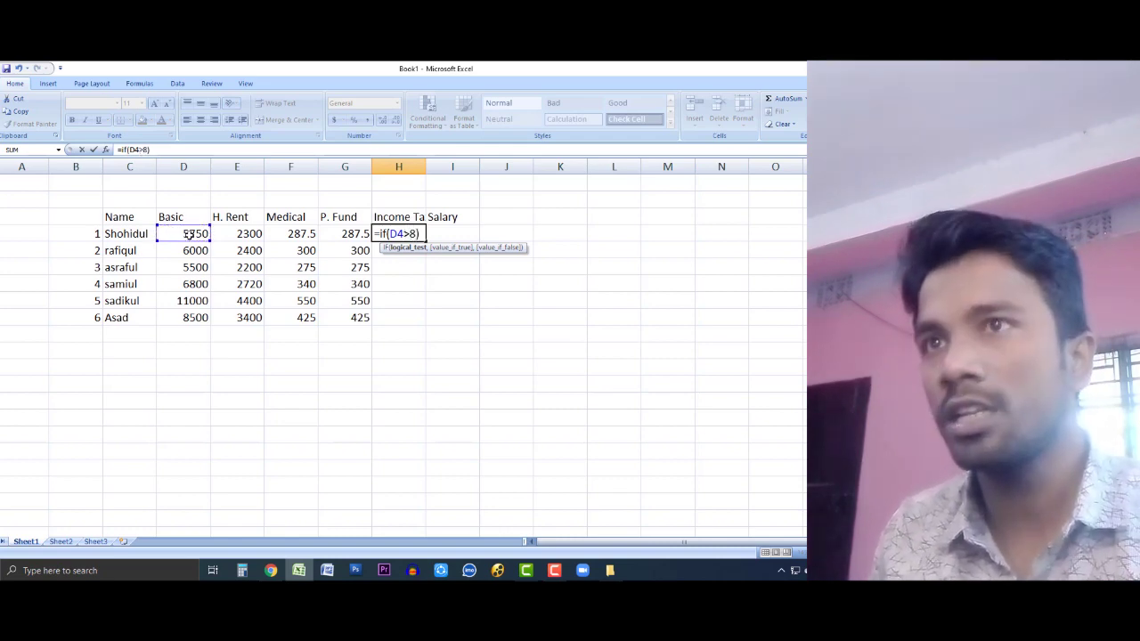
text(000,)
click(188, 233)
text(*10%)
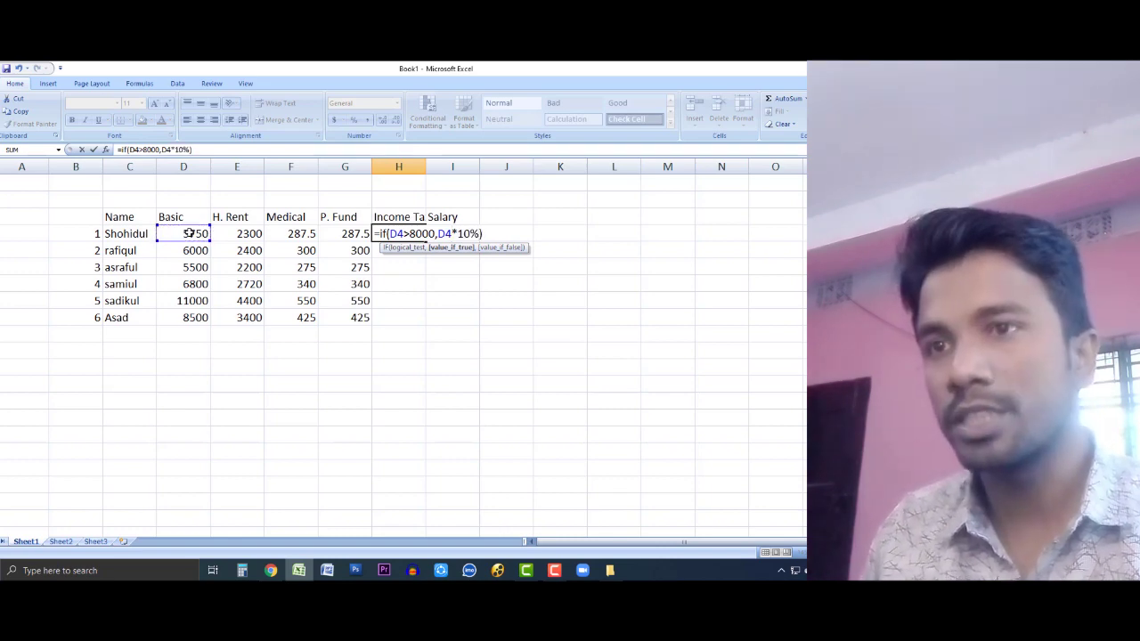
click(271, 570)
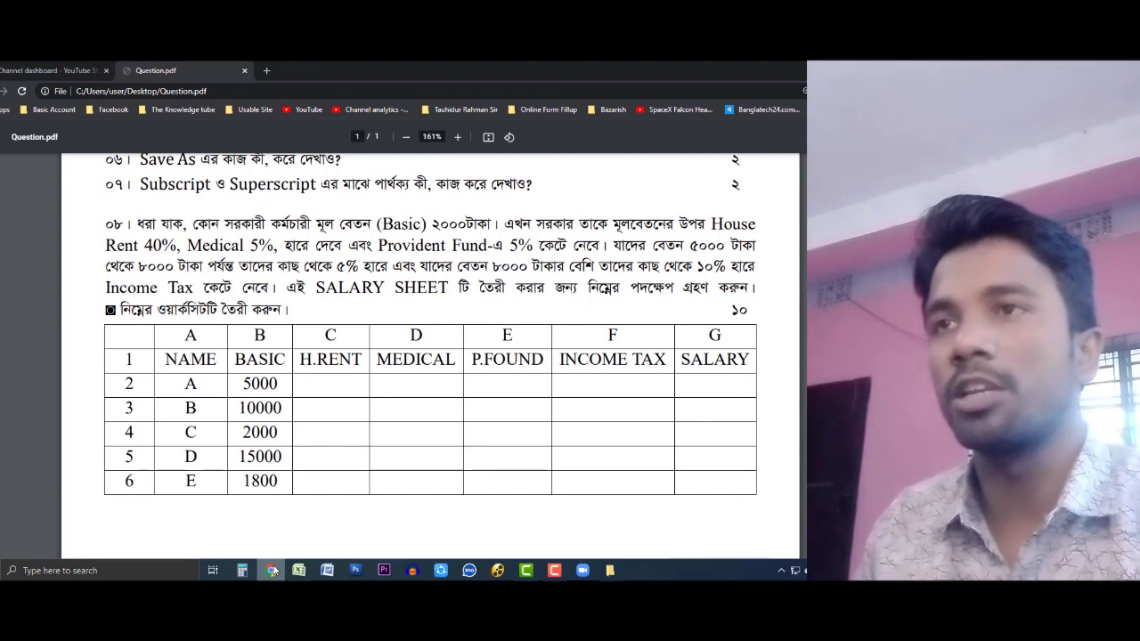
Step: Add the inner IF(D4>=5000,5%,0) to H4's tax formula and enter it
click(272, 570)
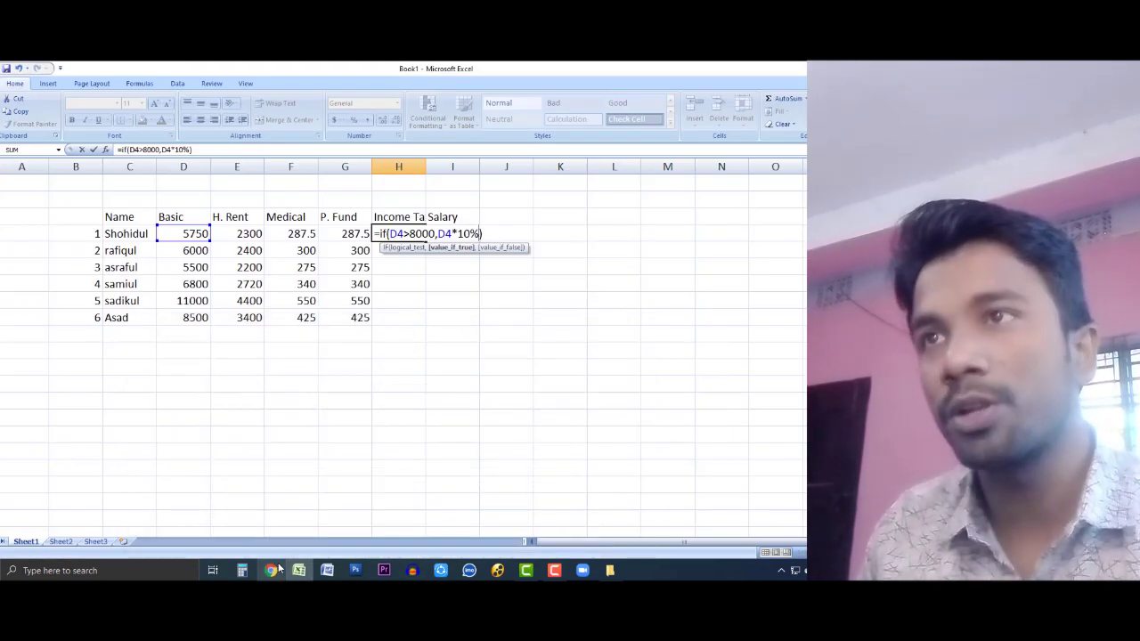
text(, )
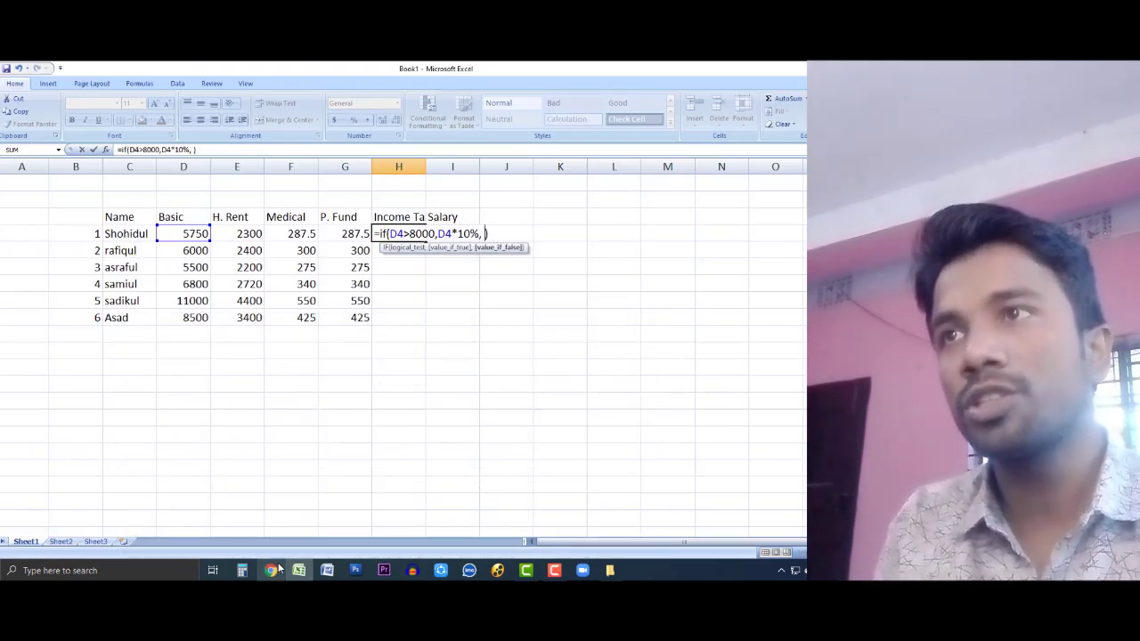
text(if)
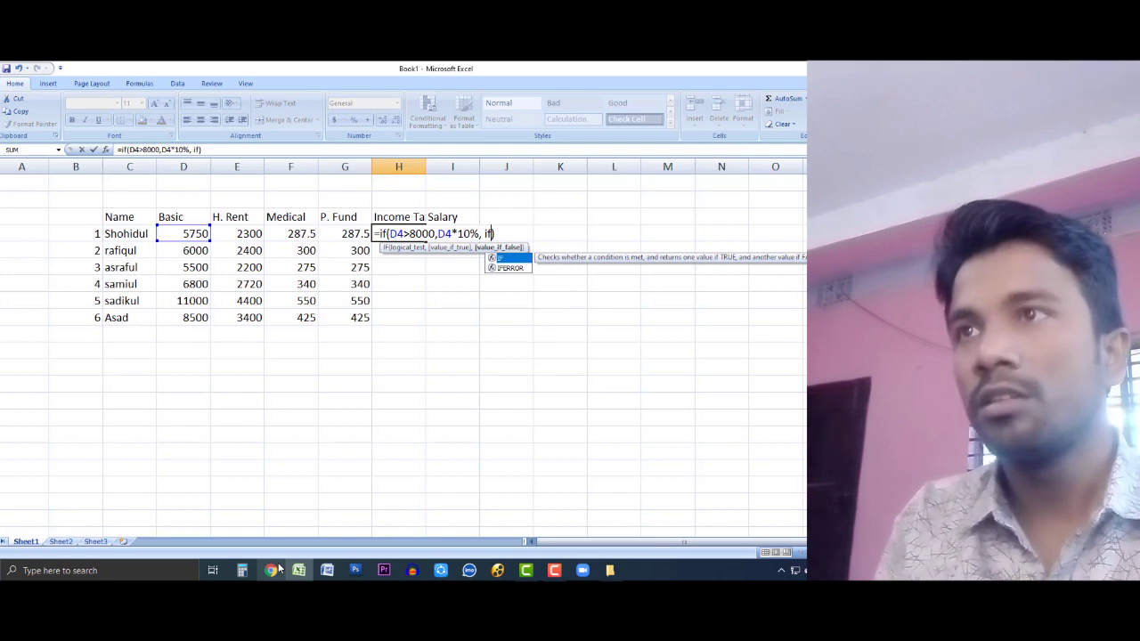
text(())
key(Return)
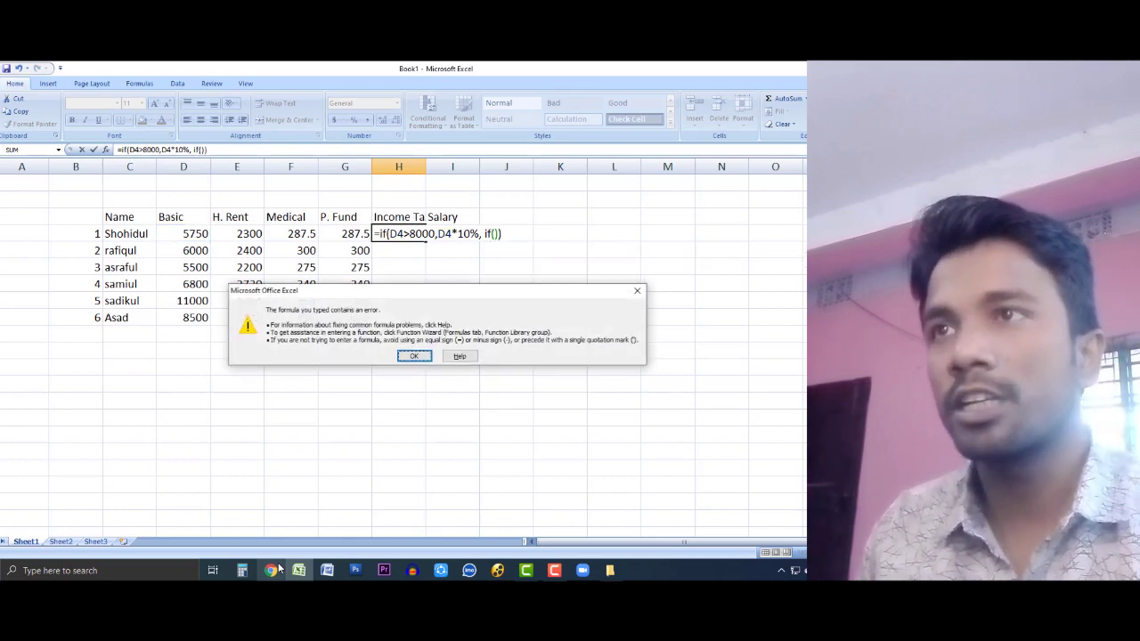
key(Return)
click(189, 235)
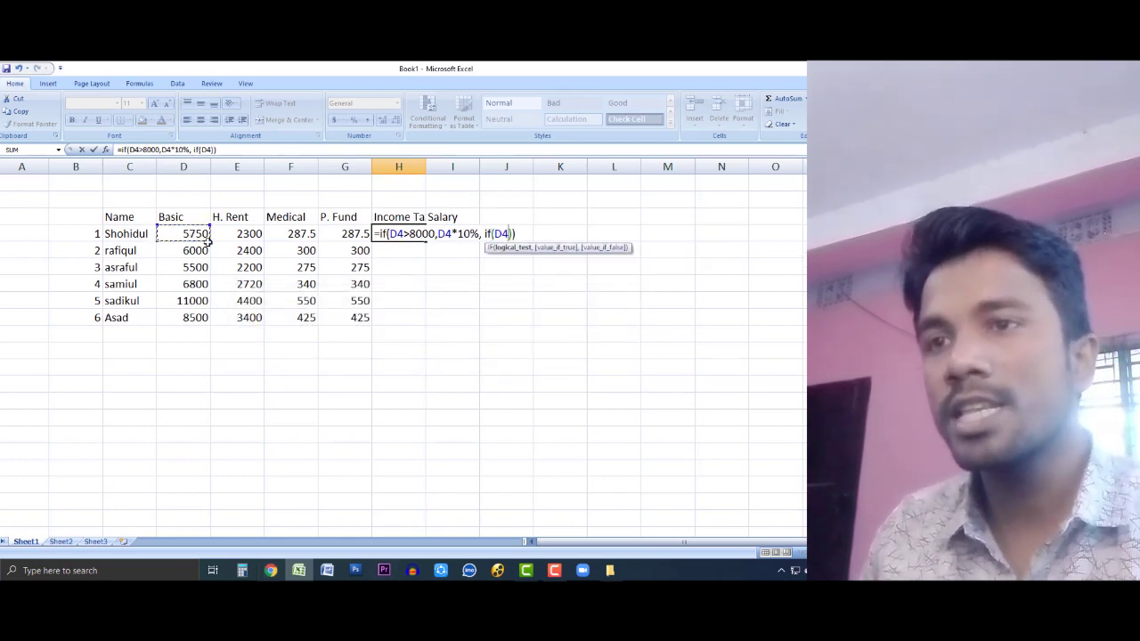
click(270, 570)
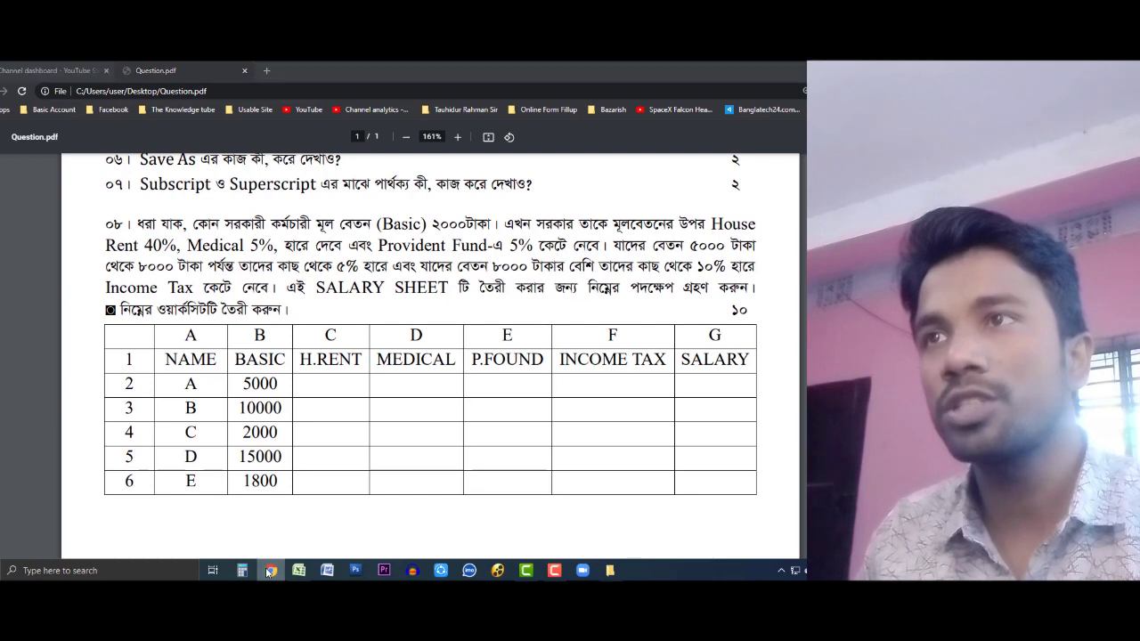
click(270, 570)
text(>=5000,5%)
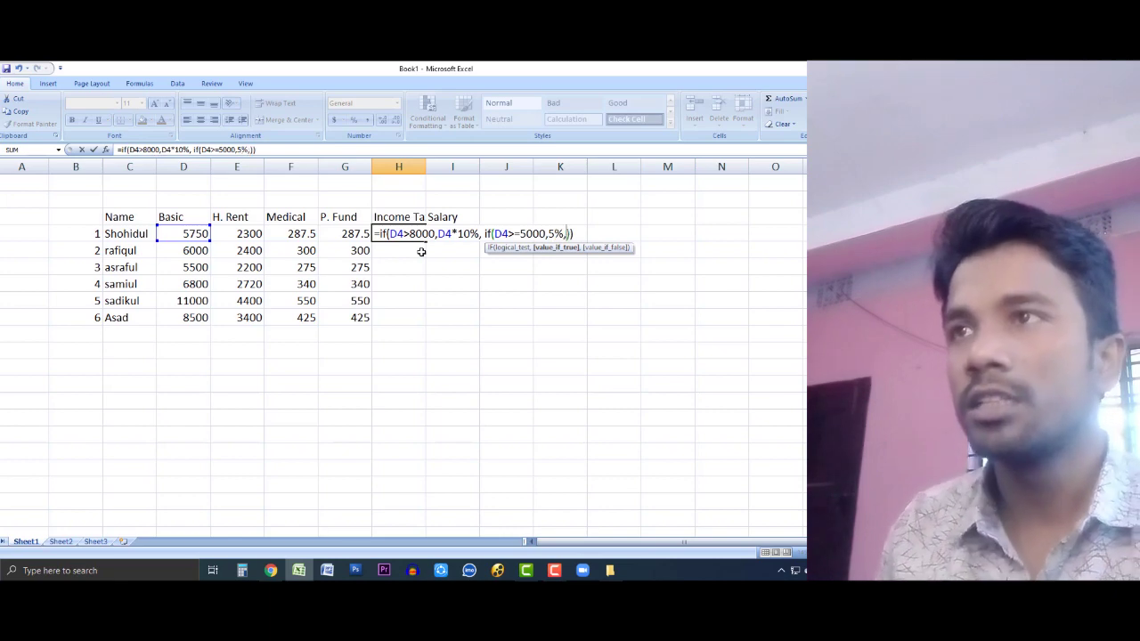
text(,0)
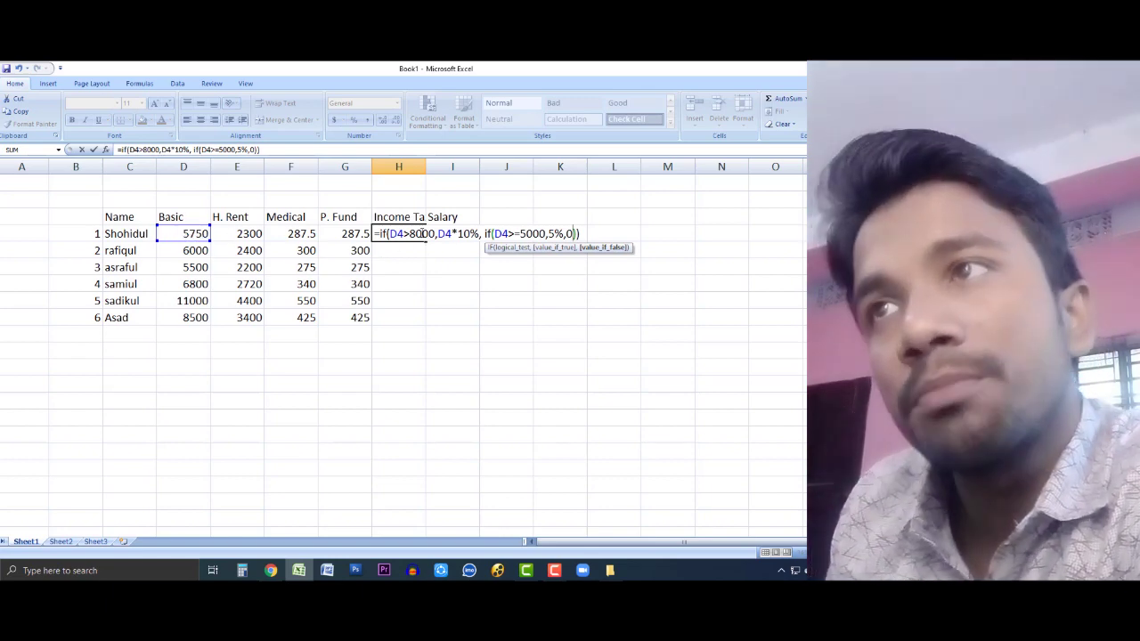
drag(437, 233, 509, 234)
drag(437, 233, 465, 233)
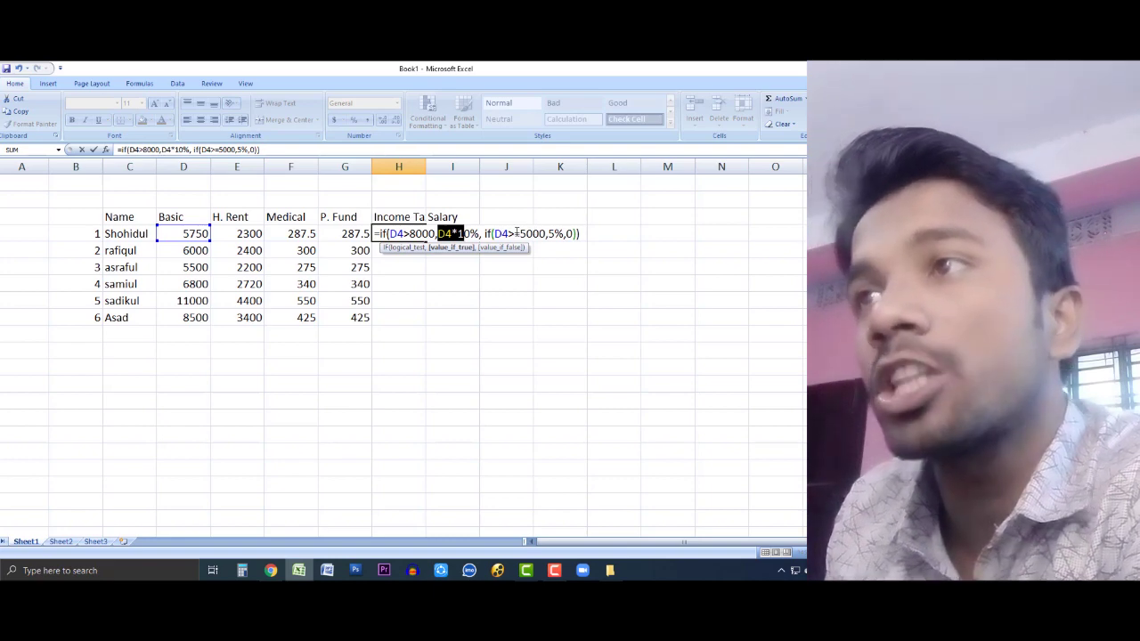
double_click(550, 233)
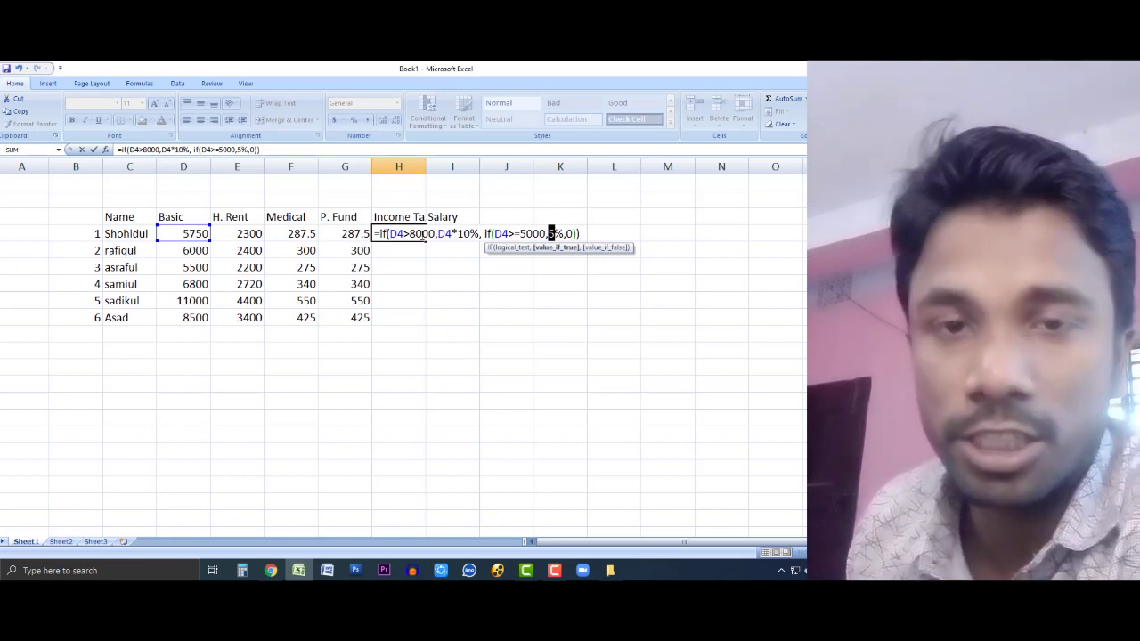
key(Return)
Step: Correct the inner IF to D4*5%, then copy the income tax formula down to H9
click(404, 232)
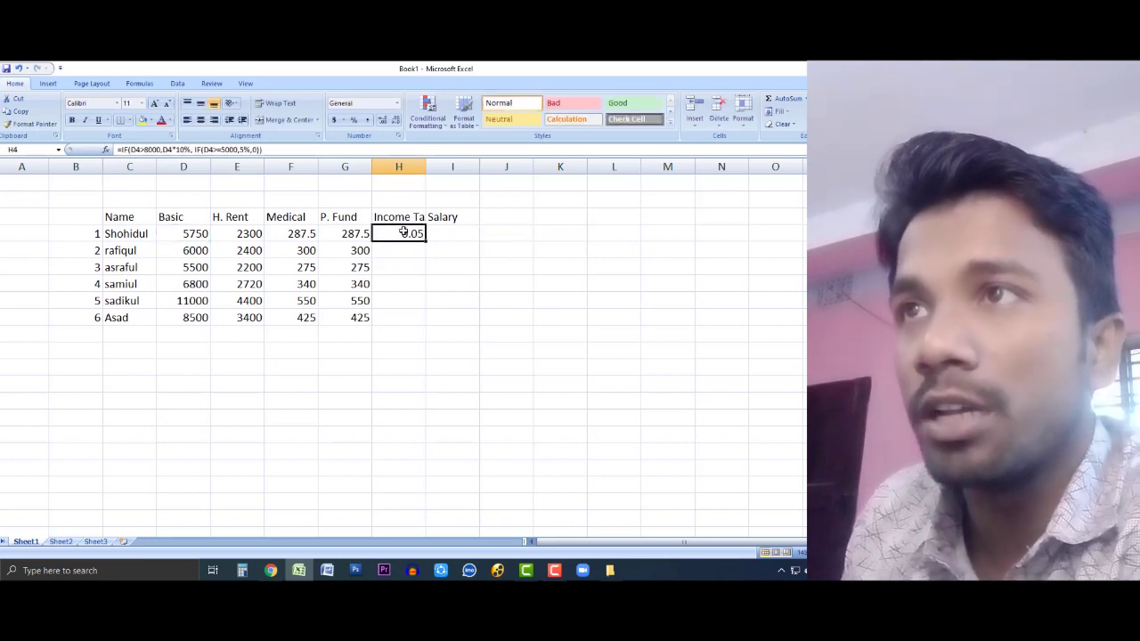
double_click(403, 233)
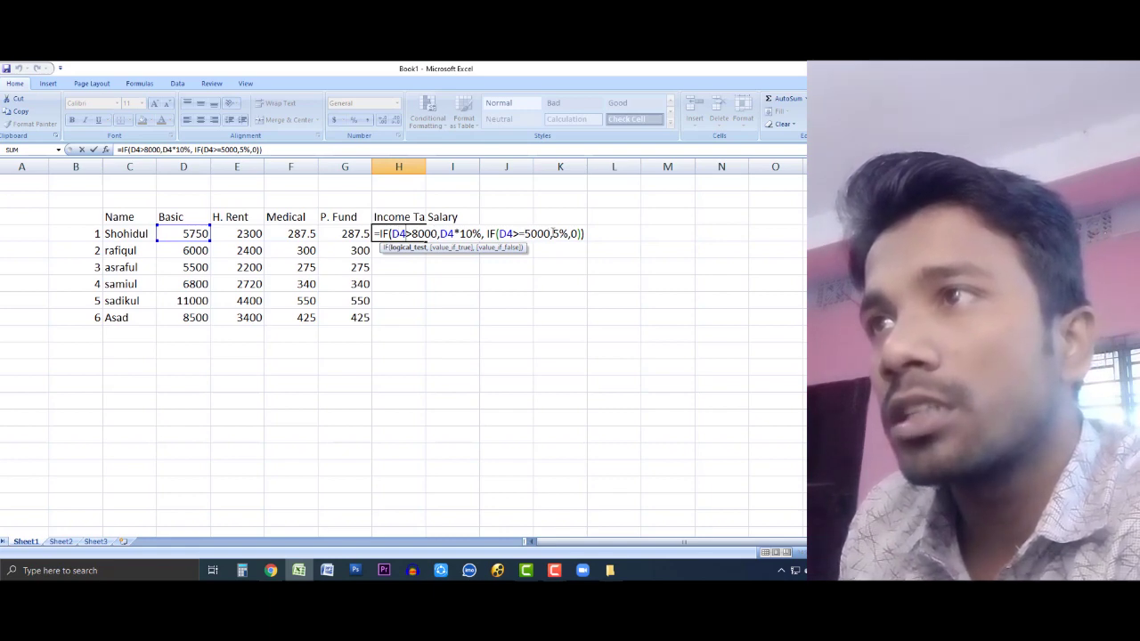
click(554, 234)
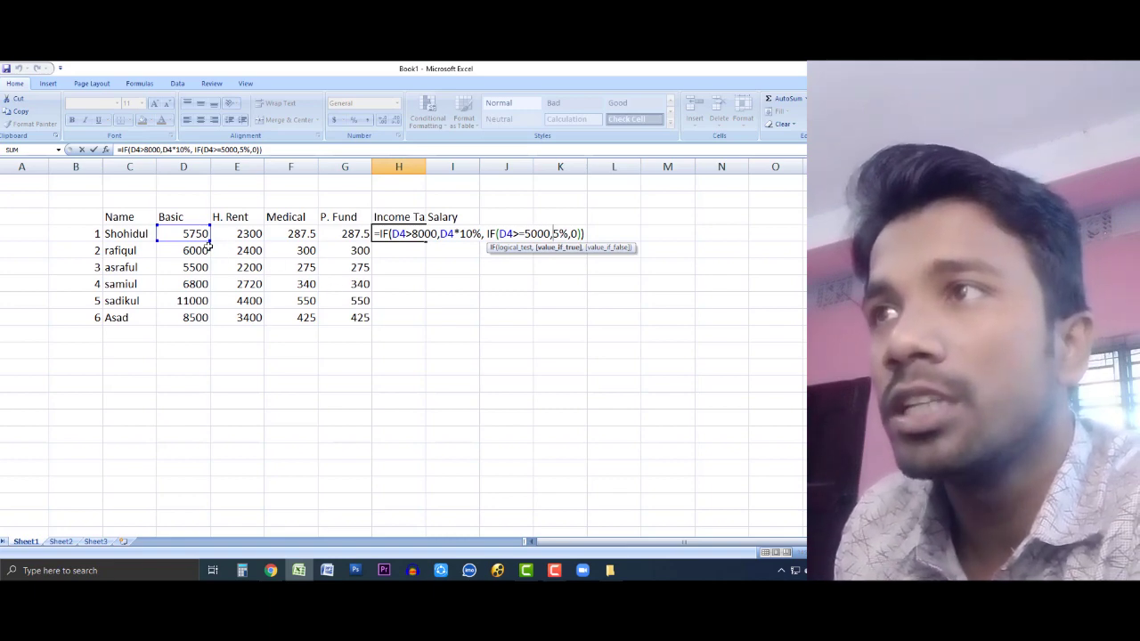
click(189, 234)
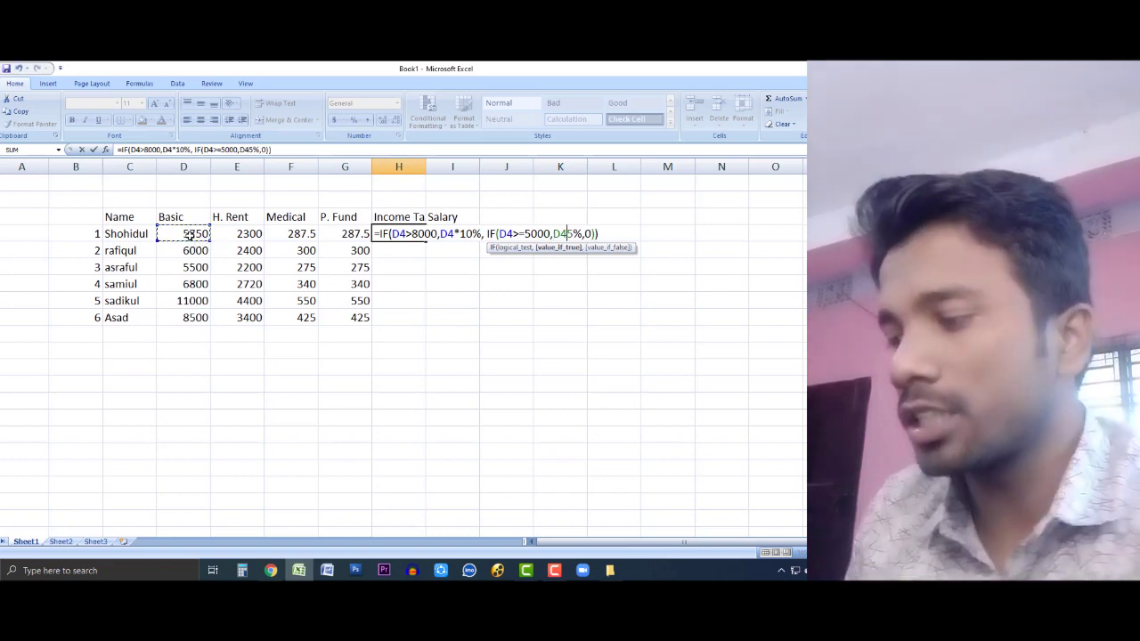
text(*)
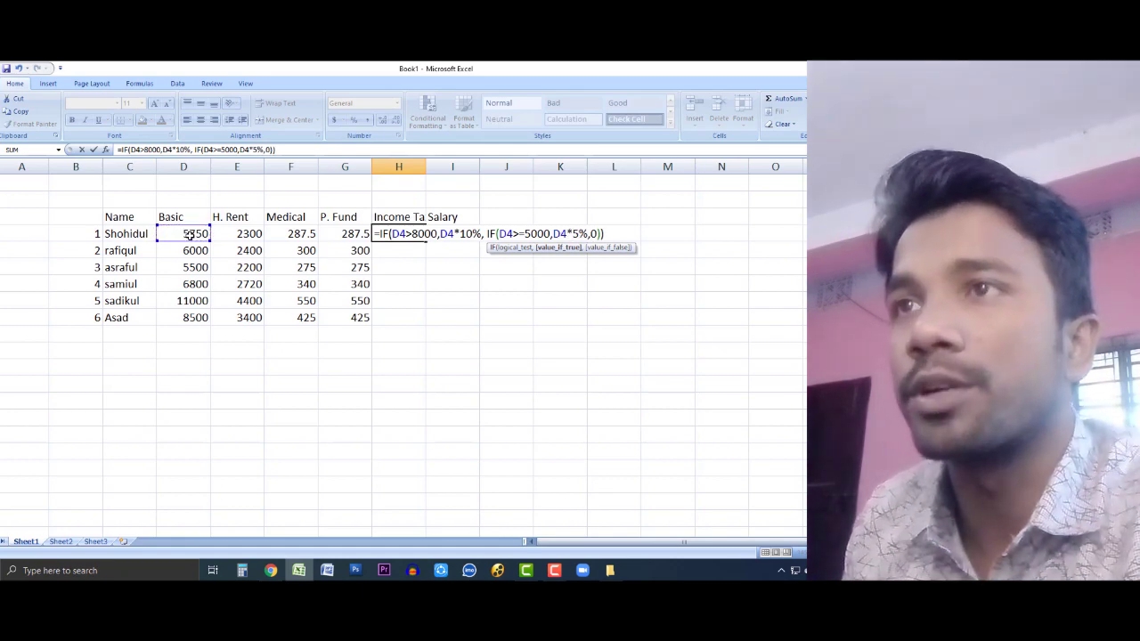
key(Return)
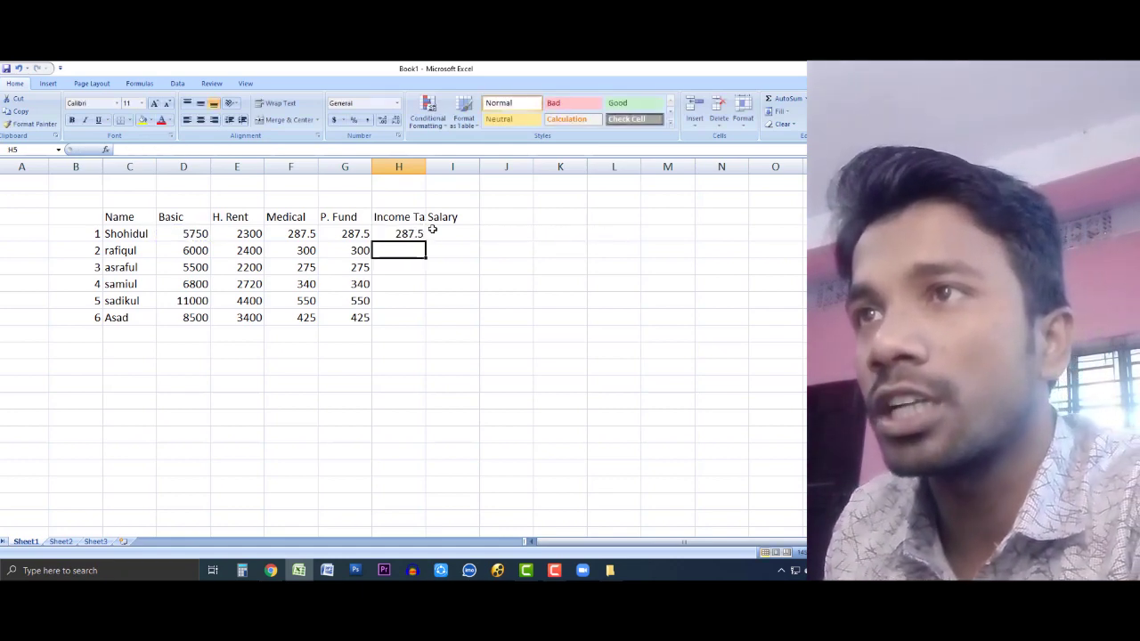
click(420, 234)
drag(424, 239, 429, 324)
click(491, 305)
click(408, 302)
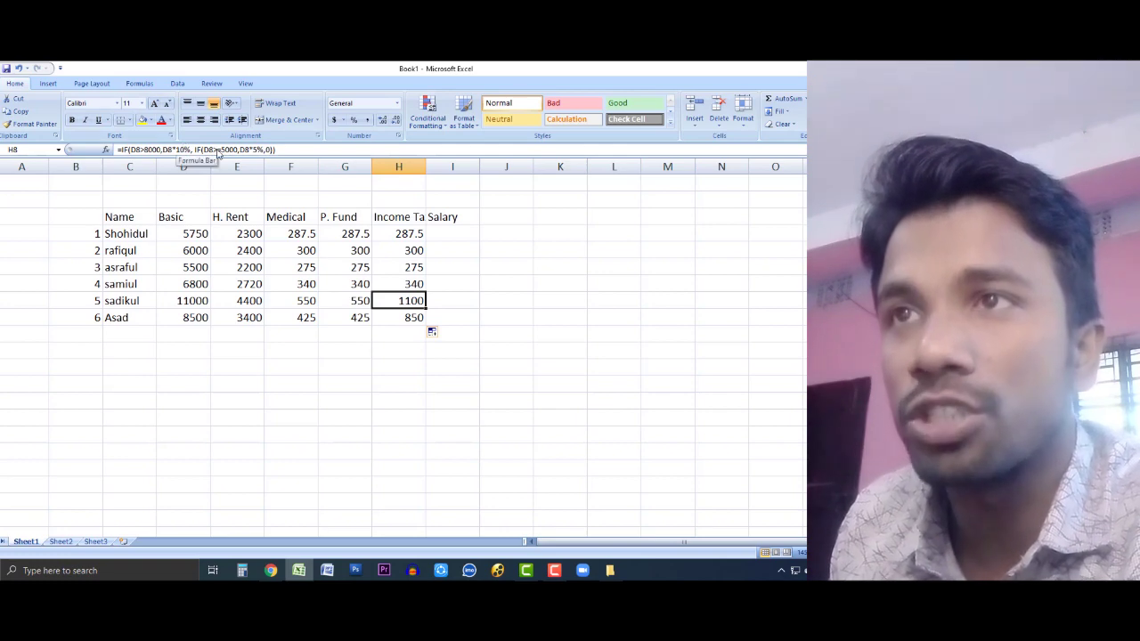
click(191, 267)
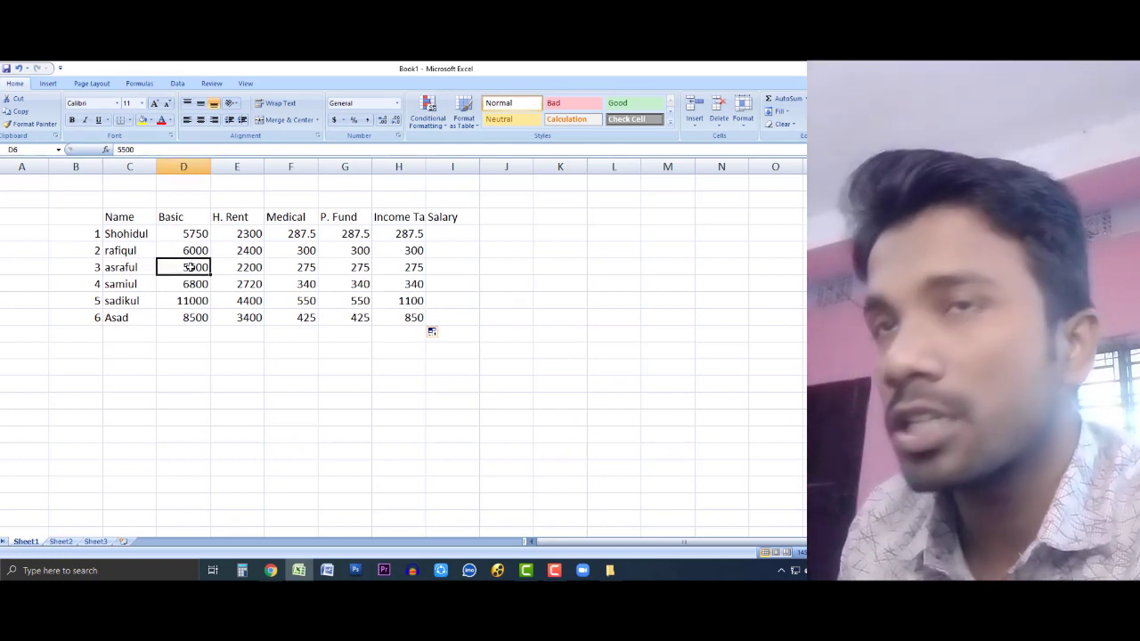
double_click(190, 267)
key(BackSpace)
text(3)
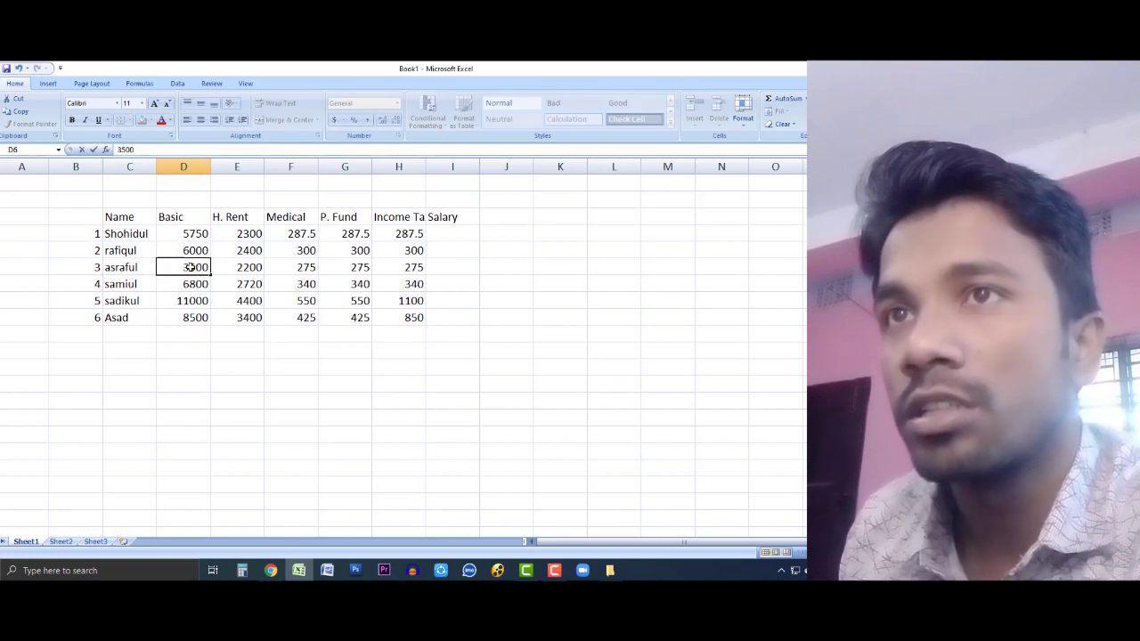
key(Return)
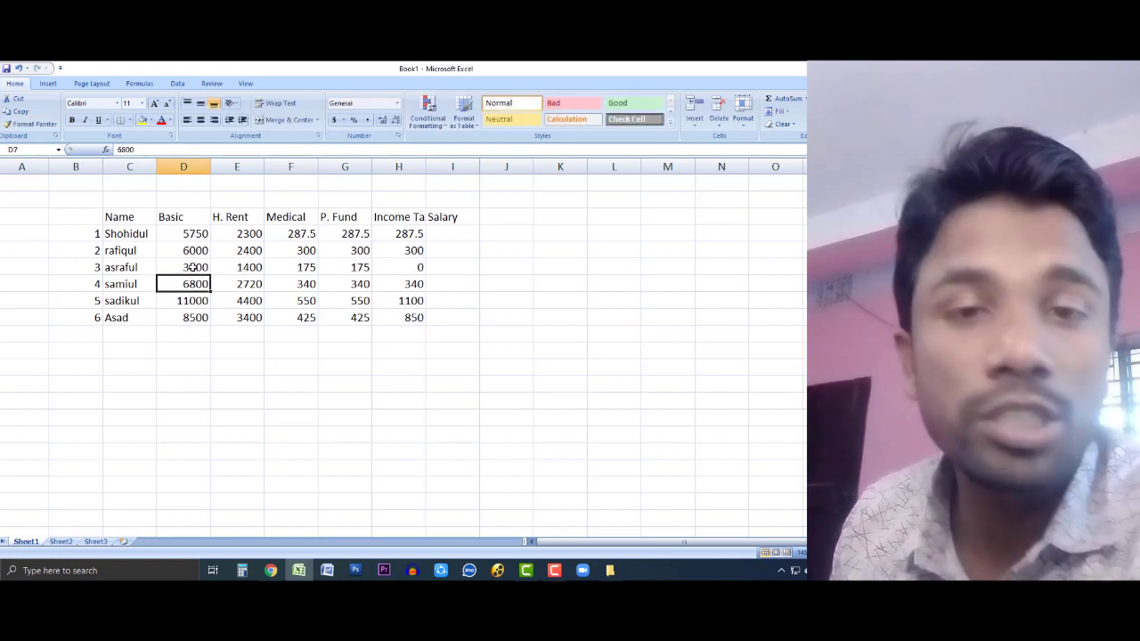
click(191, 267)
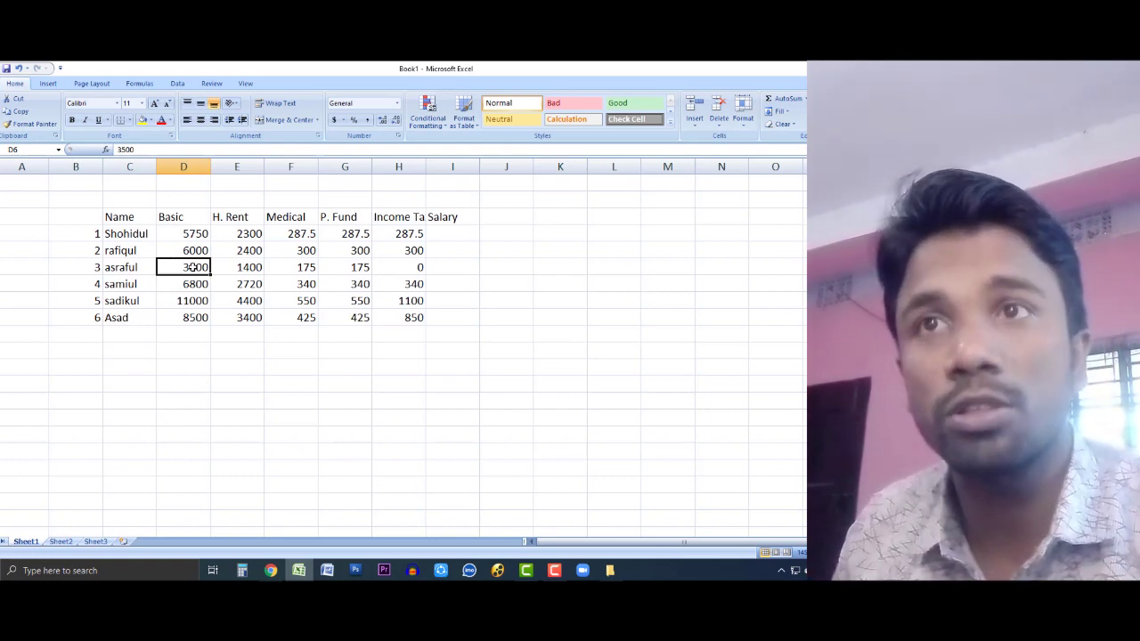
click(191, 301)
text(20000)
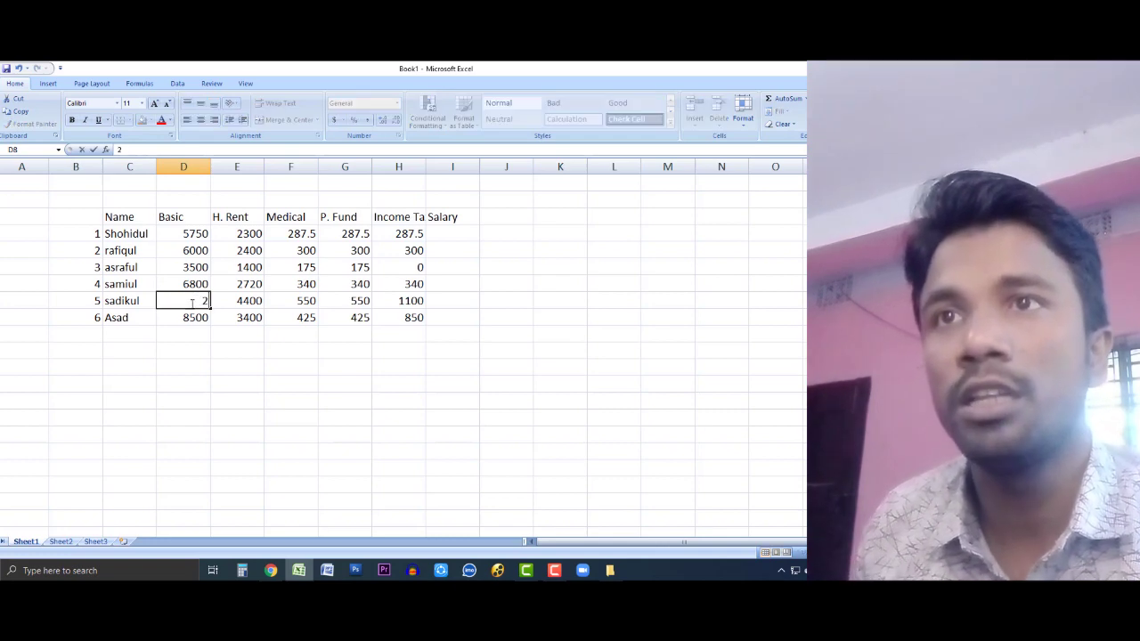
key(Return)
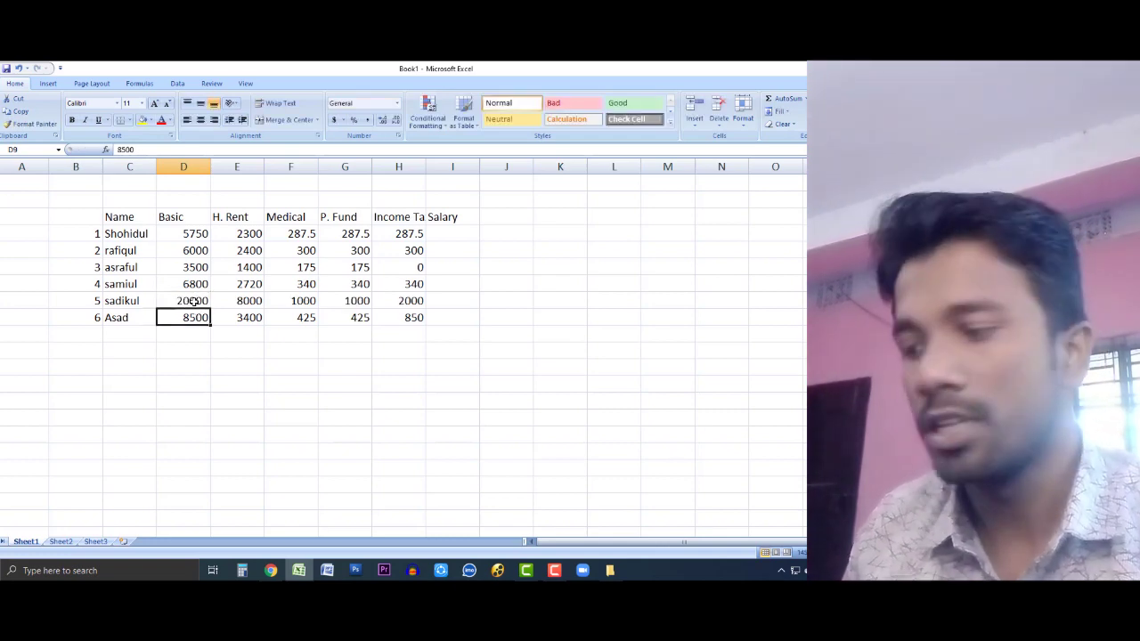
click(193, 301)
text(11500)
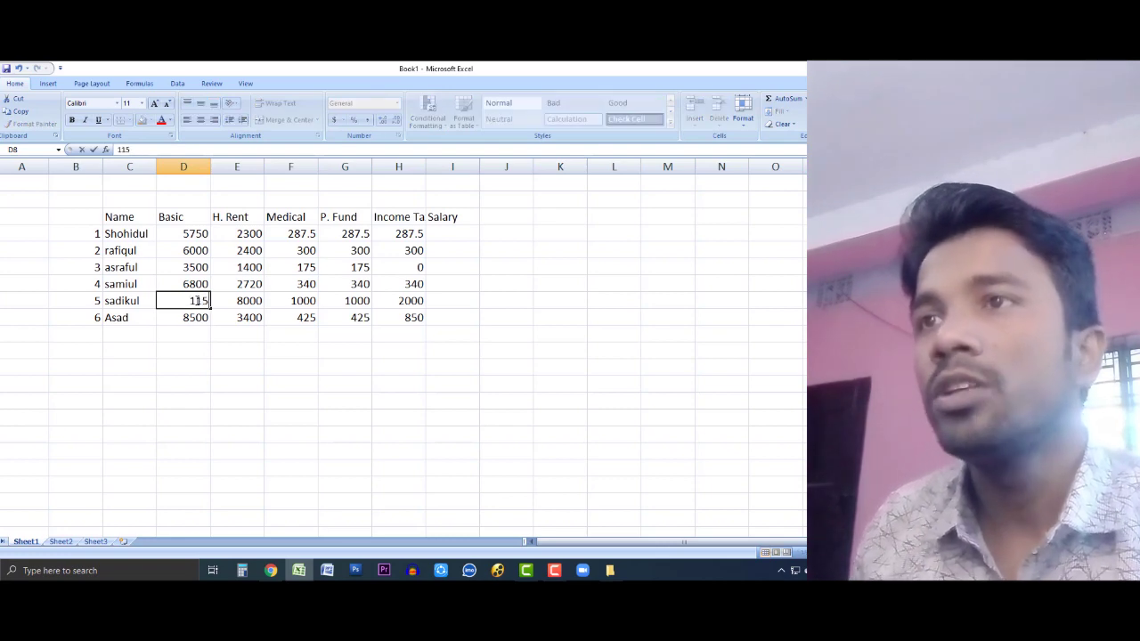
key(Return)
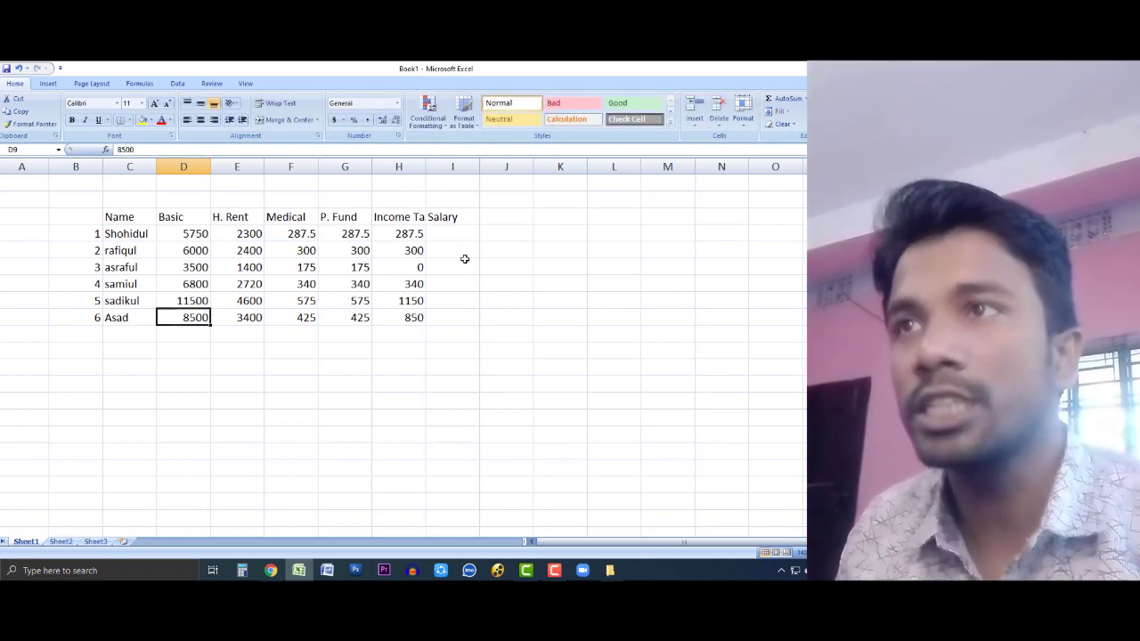
click(468, 265)
click(458, 231)
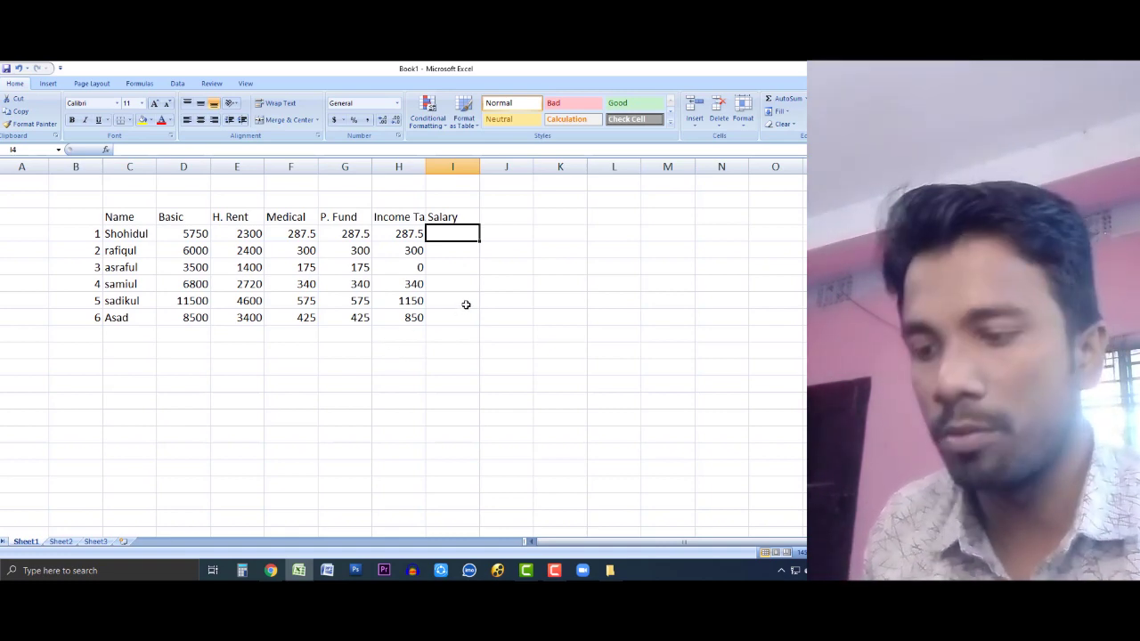
Step: Enter =D4+E4+F4-G4-H4 in I4 and fill it to I9, giving 7762.5 through 11050
text(=)
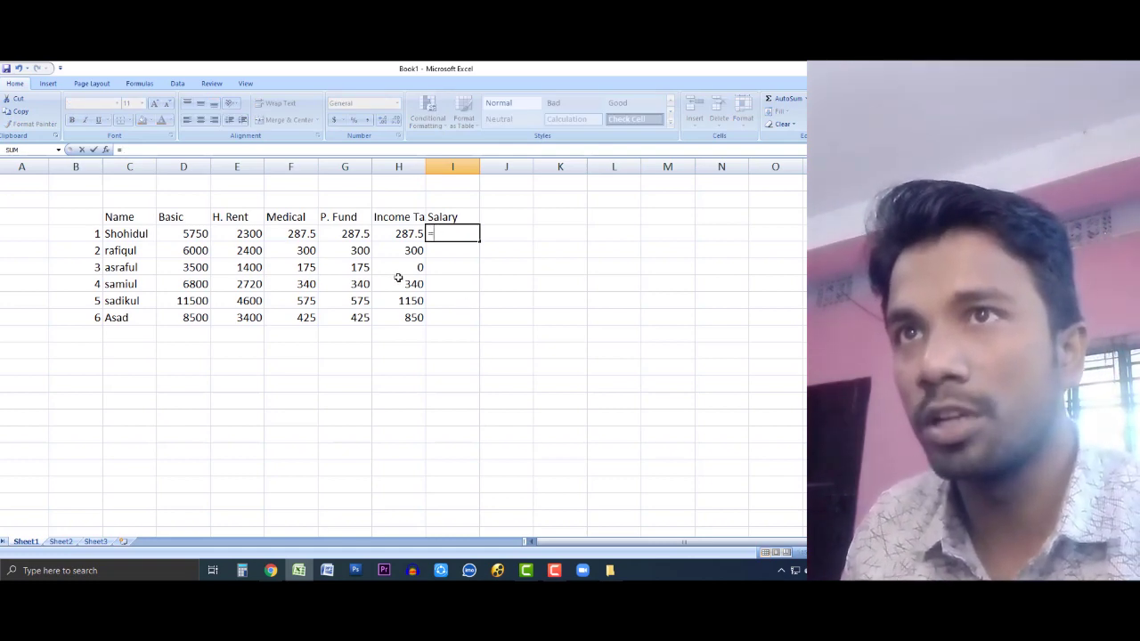
click(191, 233)
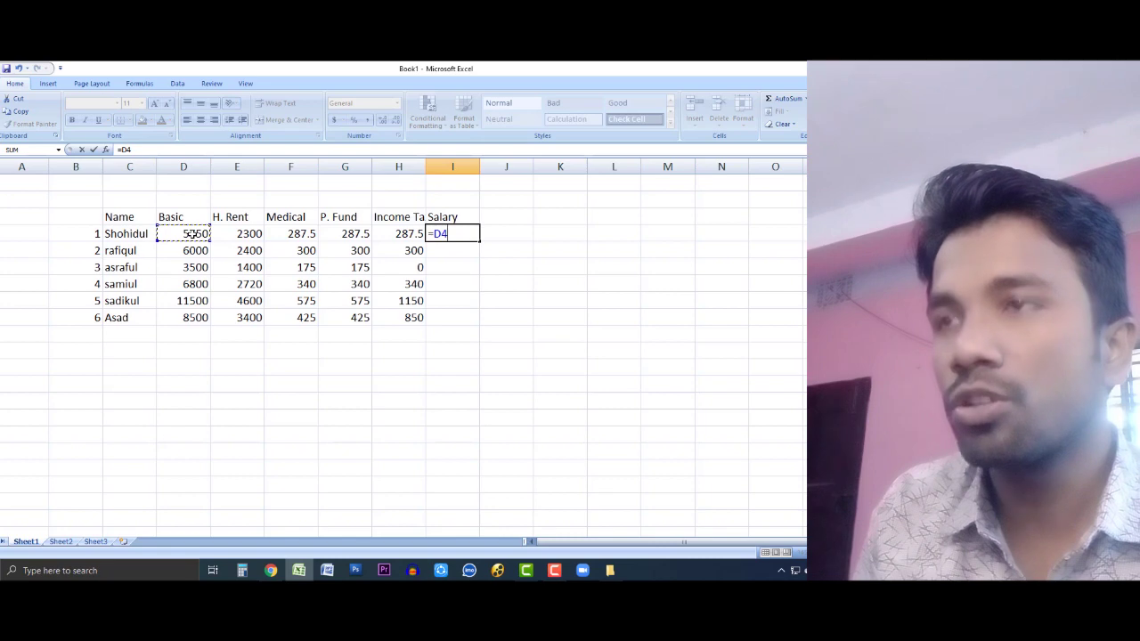
text(+)
click(236, 234)
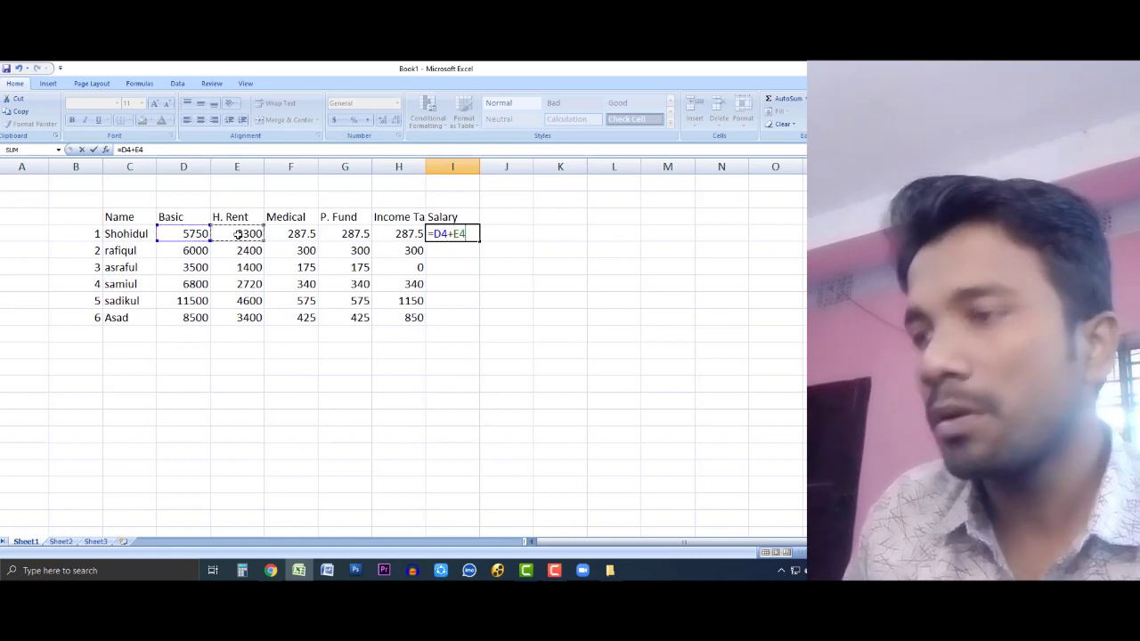
text(+)
click(292, 234)
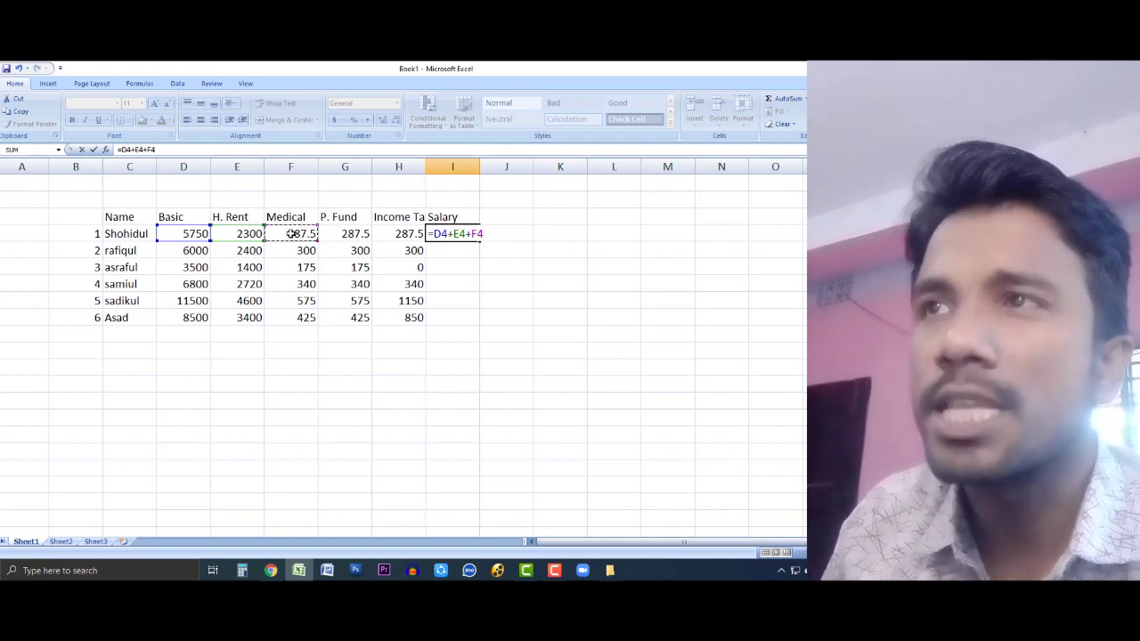
text(-)
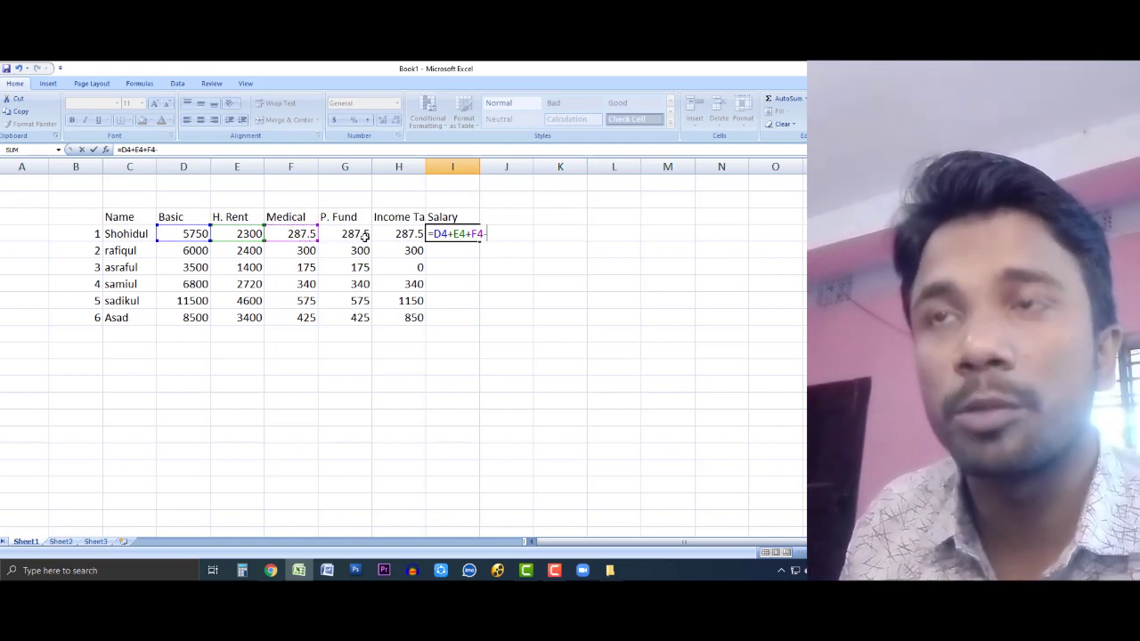
click(353, 233)
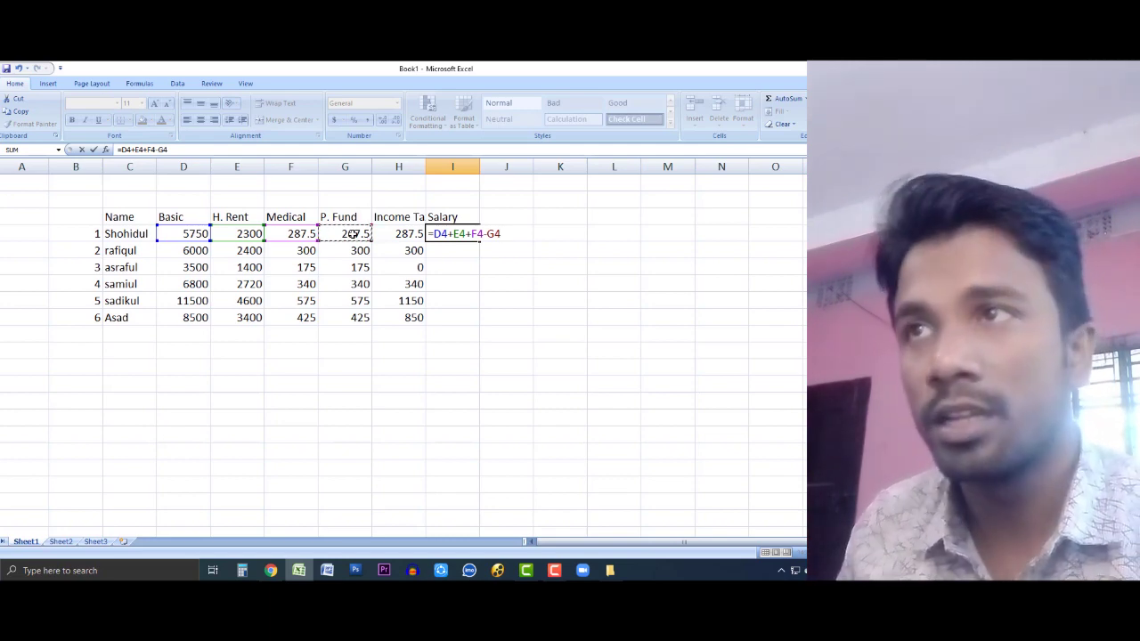
text(-)
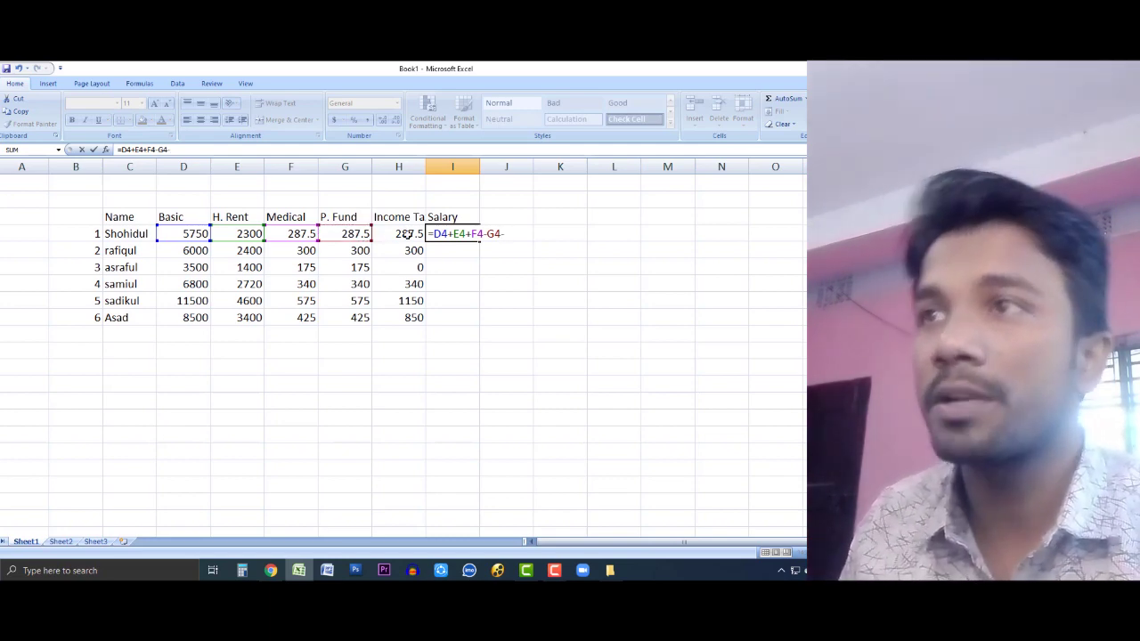
click(406, 233)
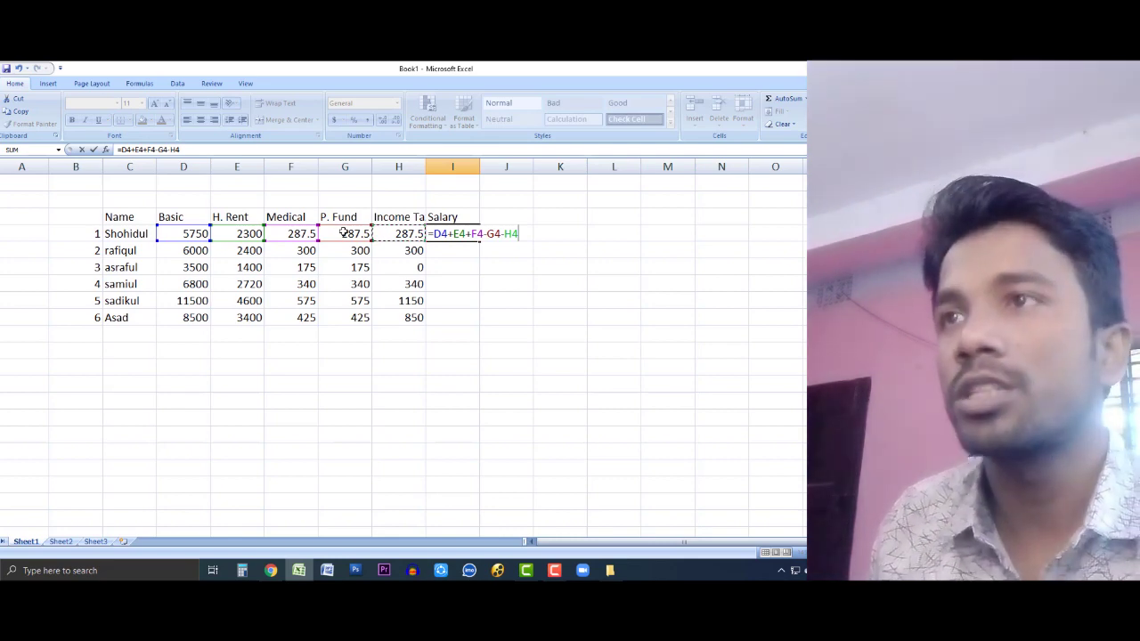
key(Return)
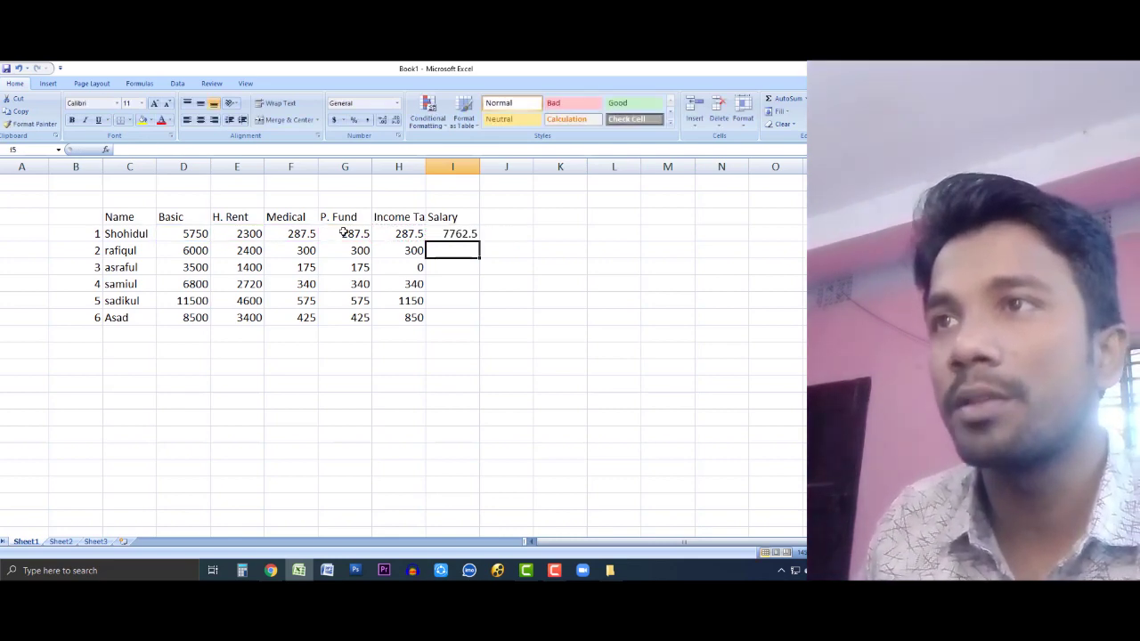
key(Up)
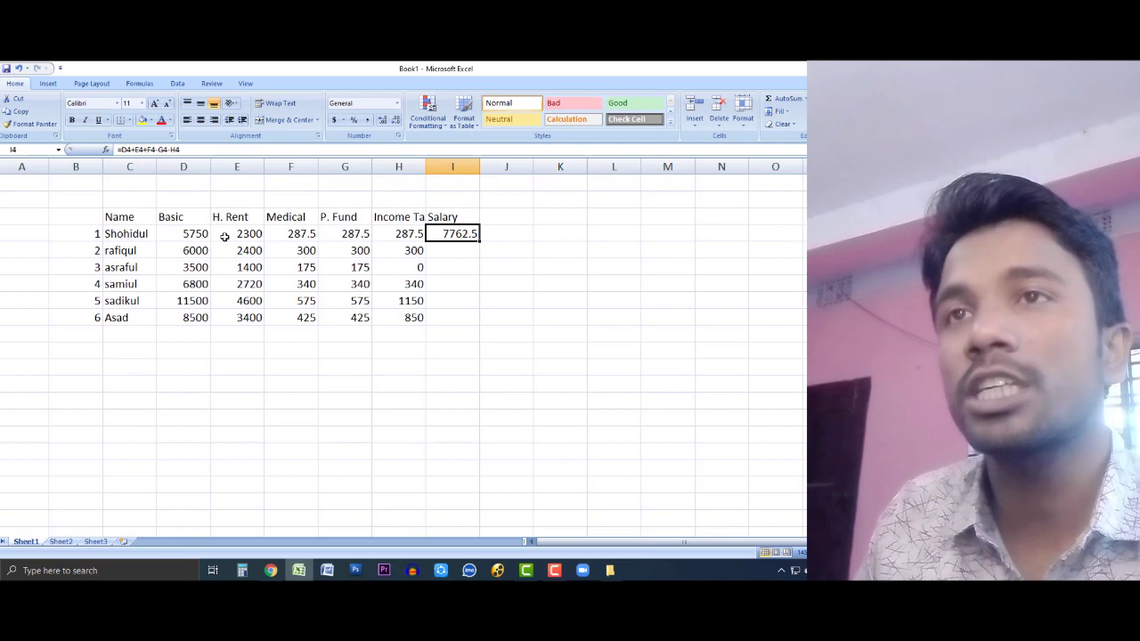
drag(478, 241, 473, 317)
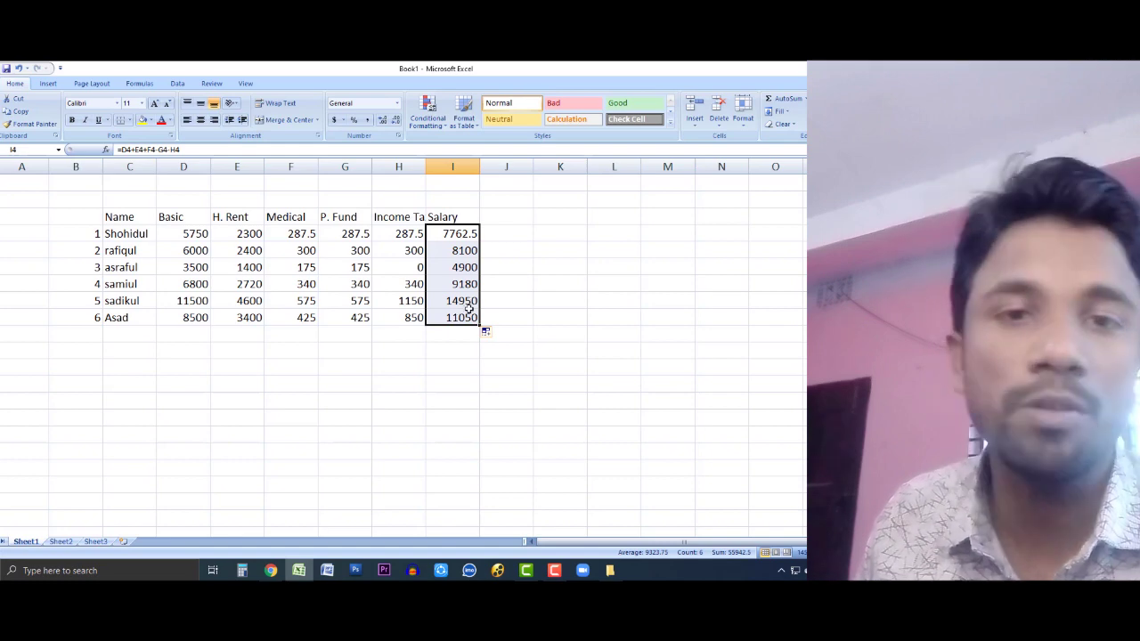
Step: Check the copied Salary formula in I8, then select I4 to review its formula
click(567, 296)
click(467, 300)
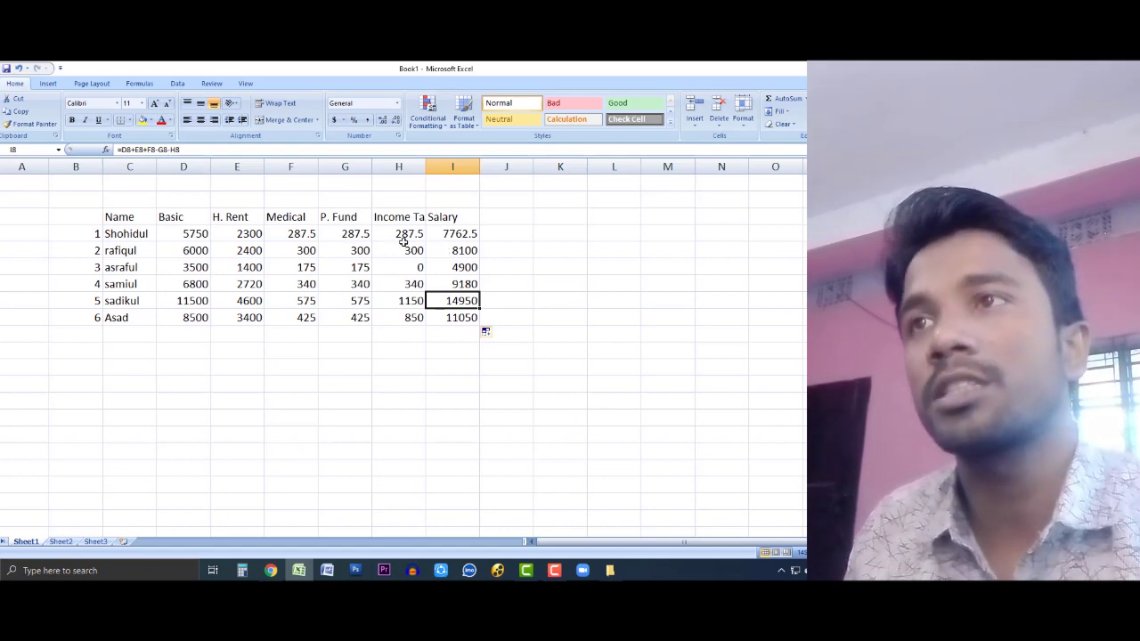
click(459, 234)
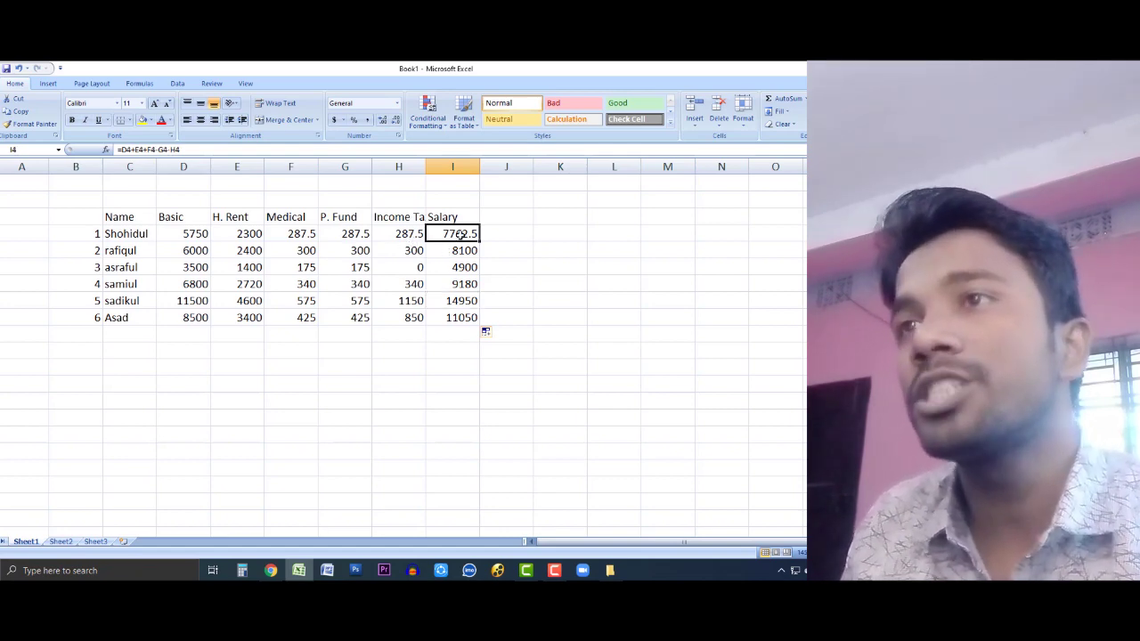
Step: Rewrite I4's formula as =(D4+E4+F4)-(G4+H4) by adding parentheses and changing minus to plus
double_click(459, 233)
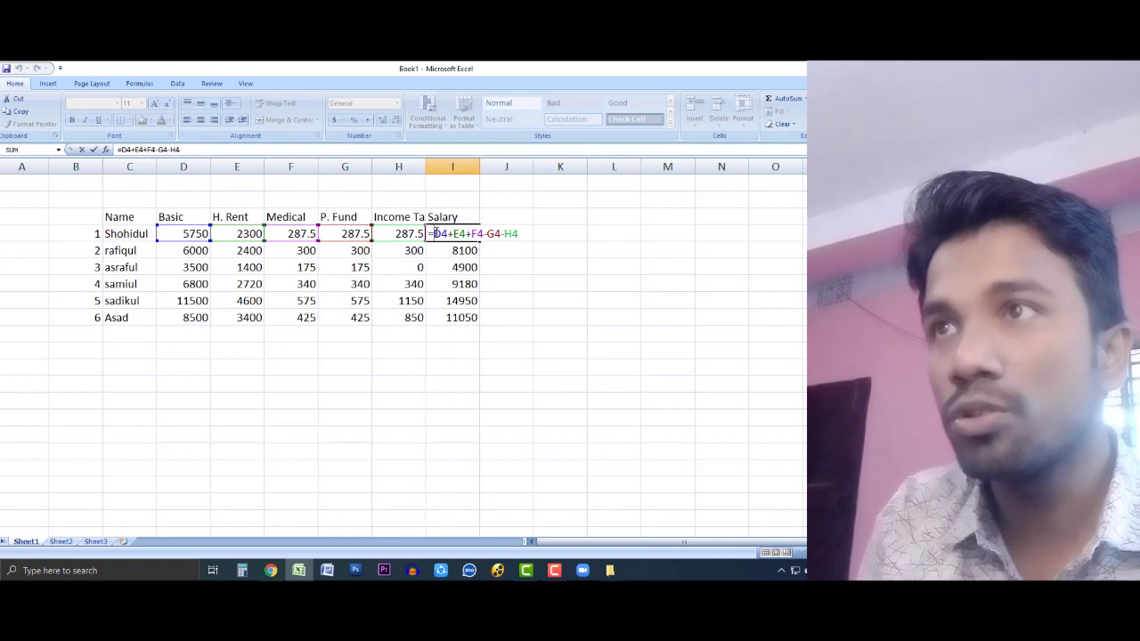
click(435, 233)
text(()
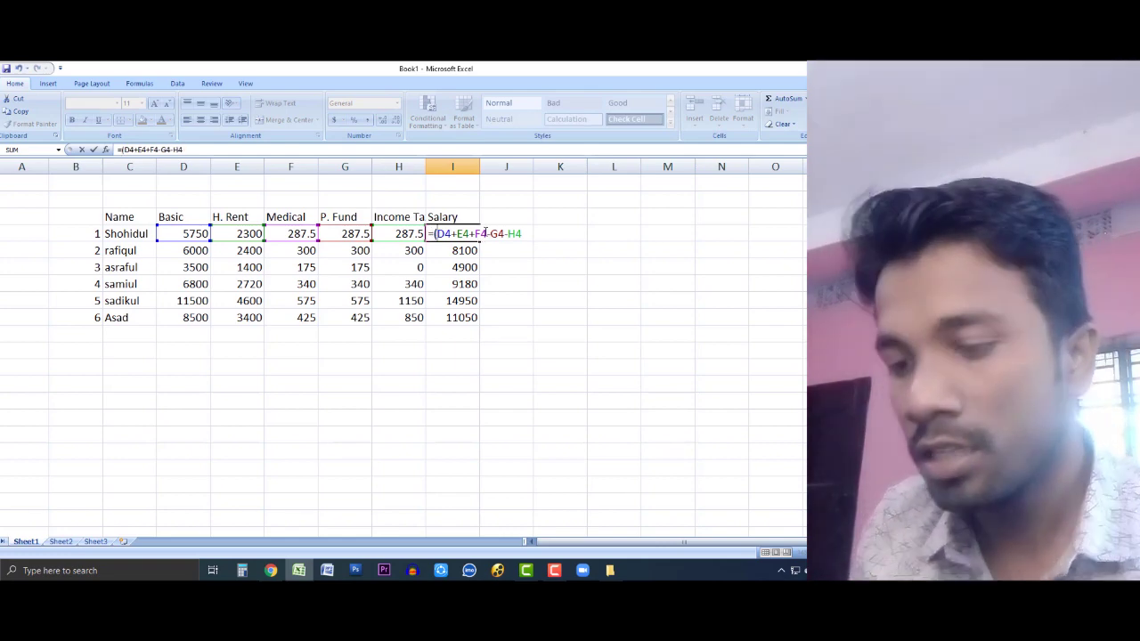
click(486, 233)
text())
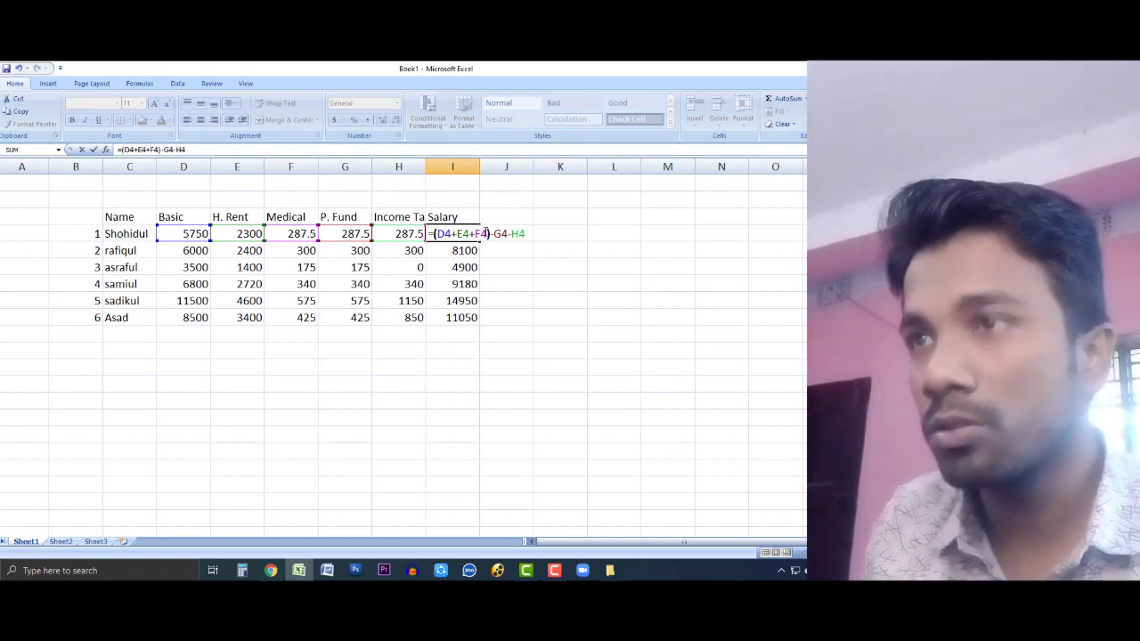
click(495, 233)
text(()
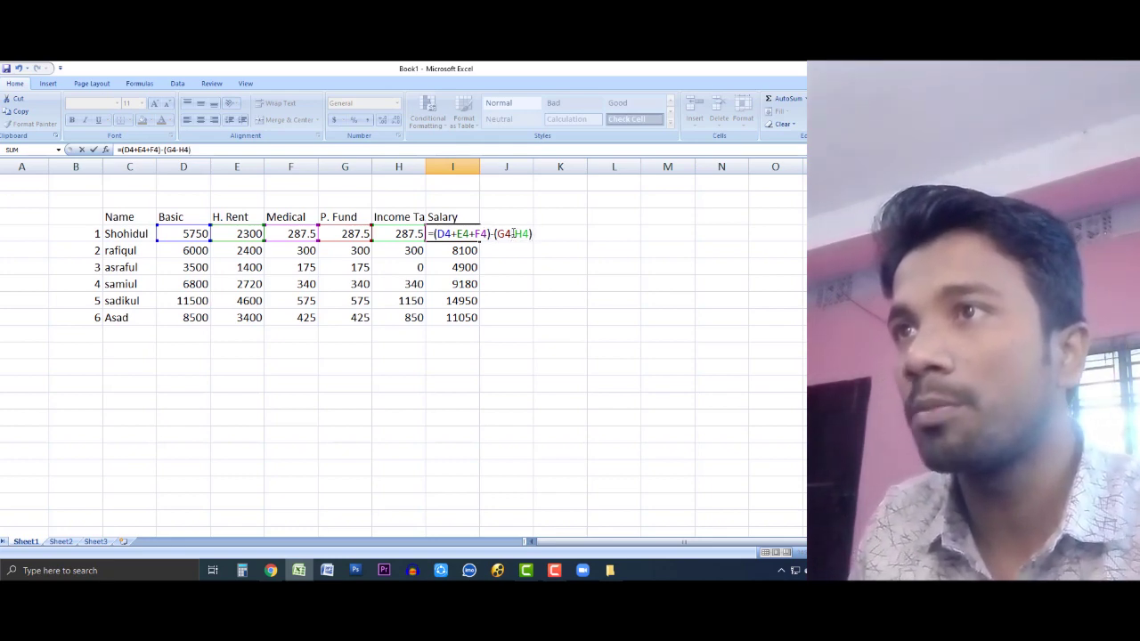
click(514, 234)
key(BackSpace)
text(+)
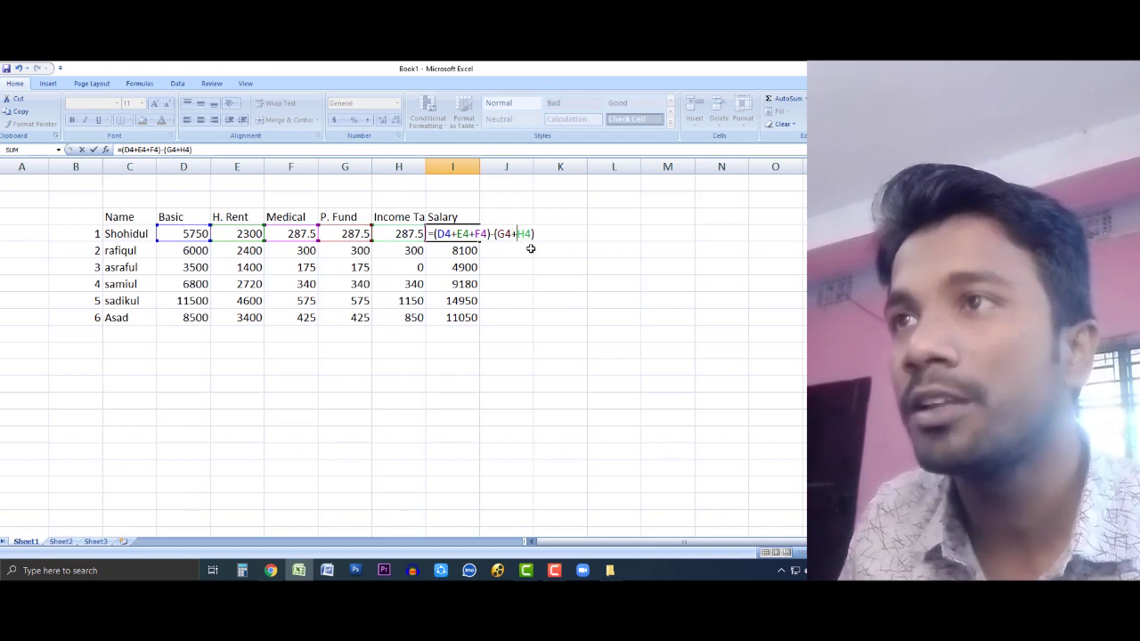
Step: Highlight the (D4+E4+F4) addition and (G4+H4) deduction groups, then commit the formula
drag(436, 234, 488, 233)
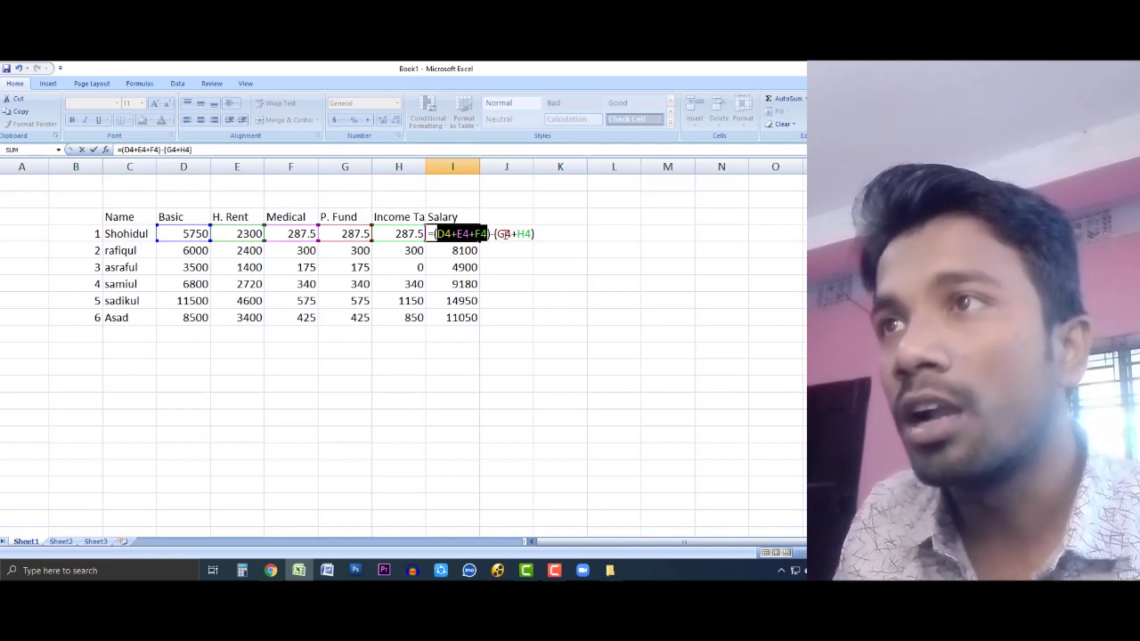
drag(496, 233, 533, 233)
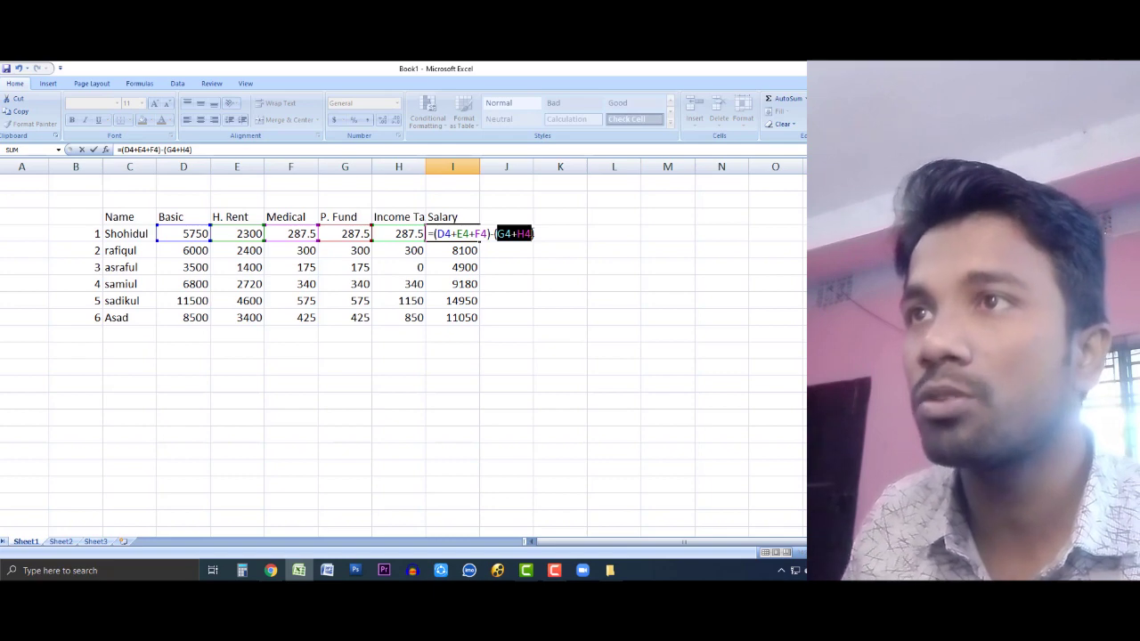
key(Return)
Step: Fill the revised Salary formula from I4 down to I9
click(468, 236)
click(478, 247)
click(467, 232)
drag(479, 242, 481, 323)
click(513, 302)
click(461, 229)
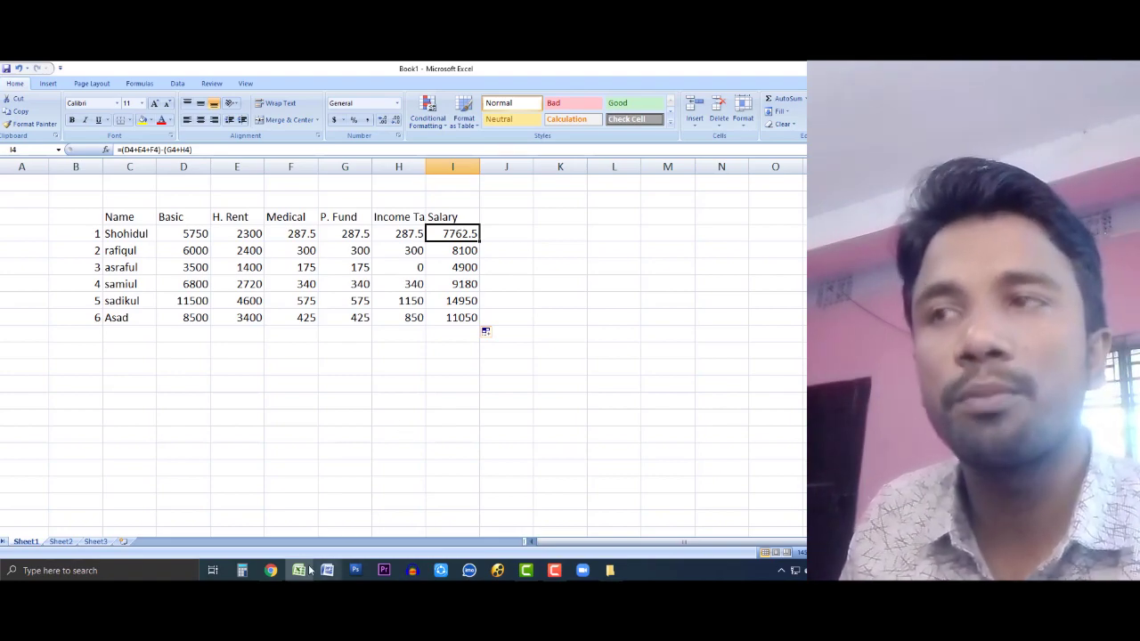
click(280, 570)
Step: Scroll Question.pdf to question 08's rent, medical, fund and tax rules above the SALARY SHEET
scroll(442, 407, down, 2)
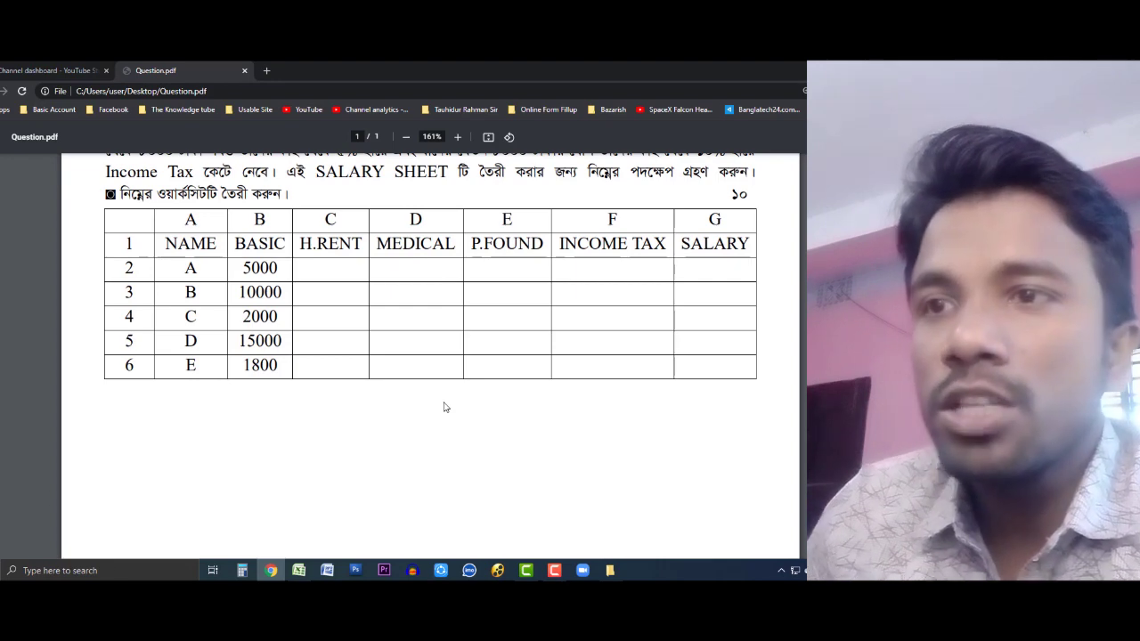
click(299, 570)
click(269, 570)
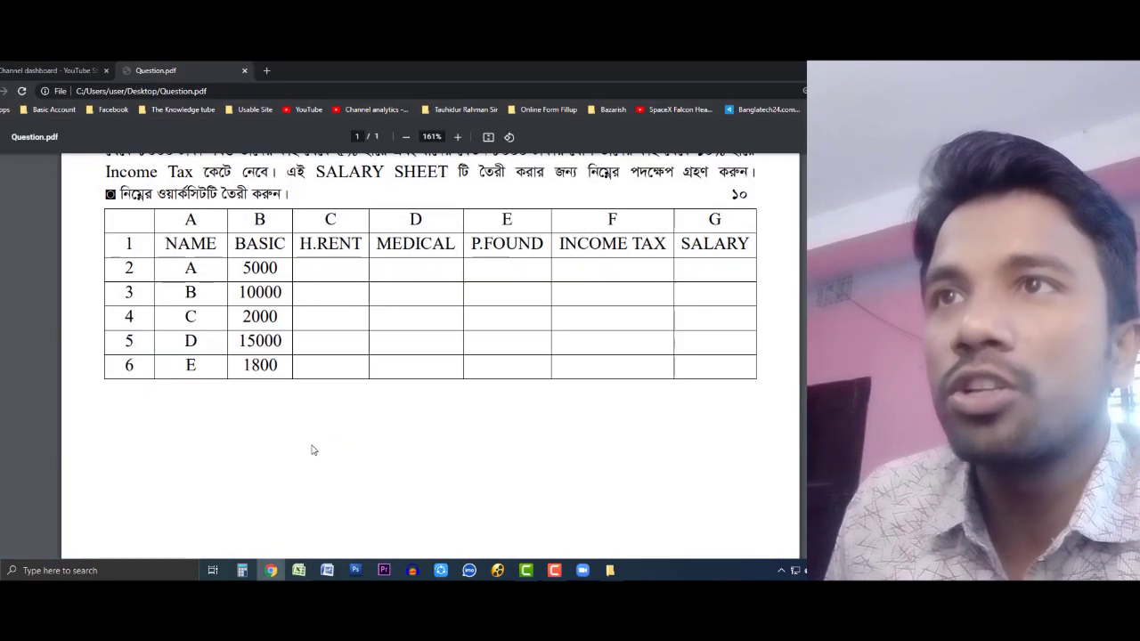
scroll(311, 450, up, 8)
scroll(311, 450, down, 5)
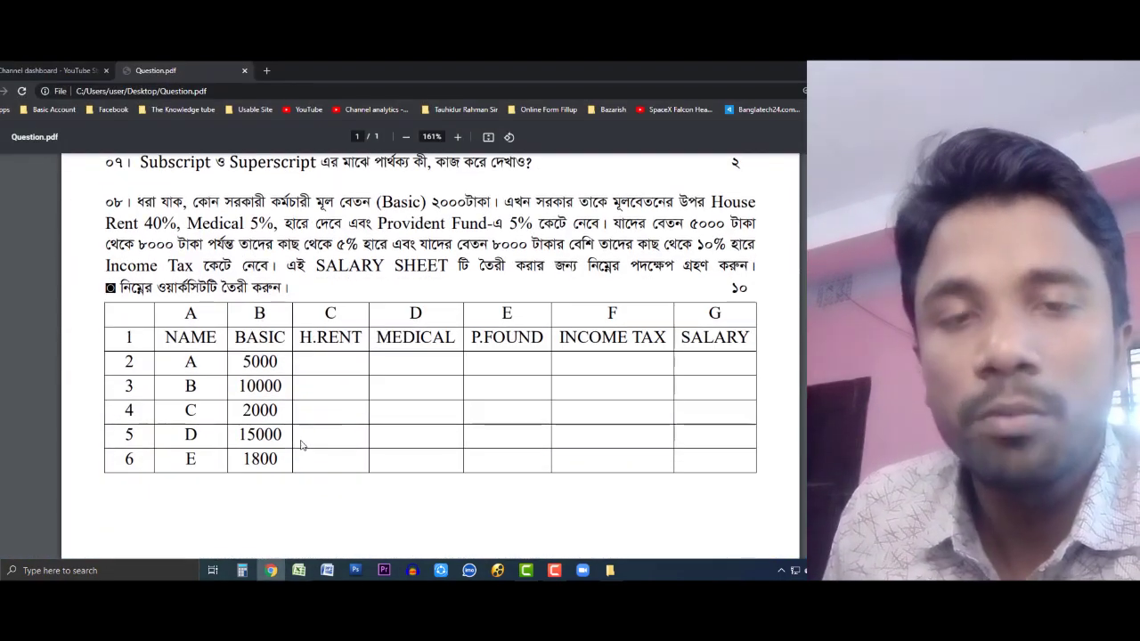
scroll(302, 436, down, 1)
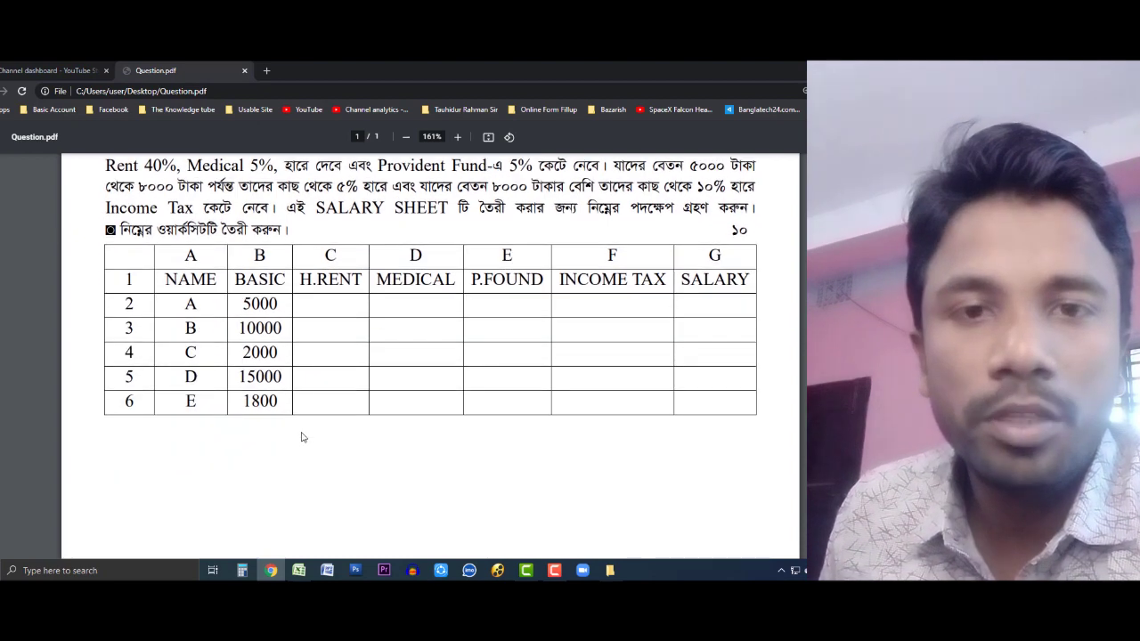